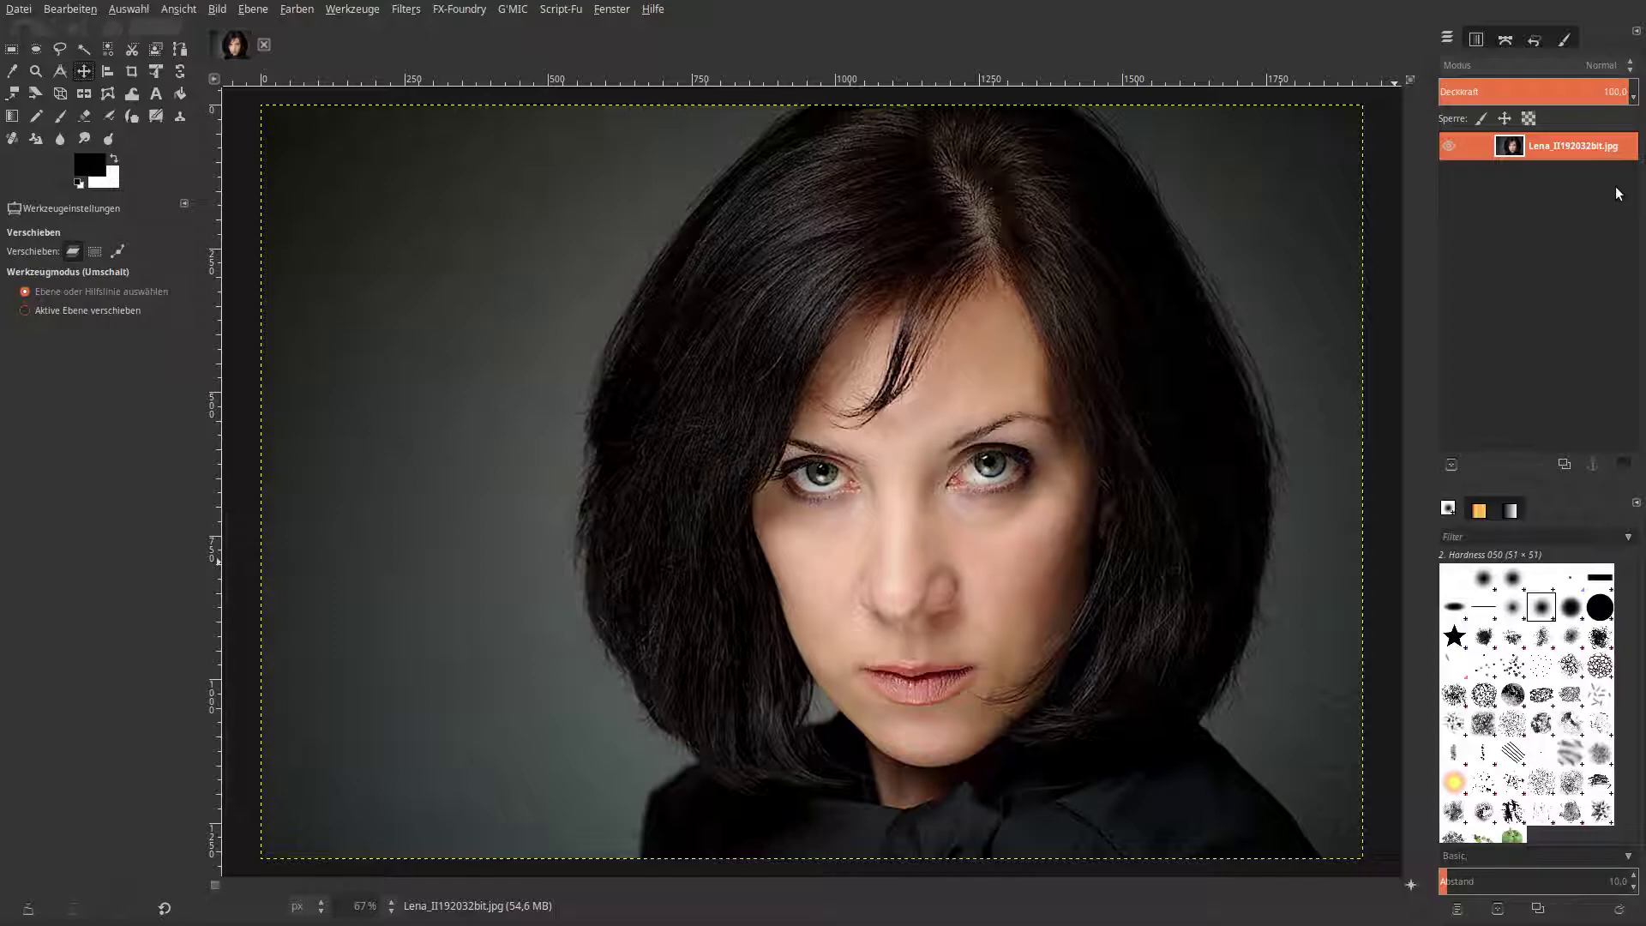
Duplicate the portrait layer twice and hide the two layers beneath the topmost copy.
{"action": "left_click", "coordinate": [1564, 464]}
{"action": "left_click", "coordinate": [1563, 463]}
{"action": "left_click", "coordinate": [1447, 204]}
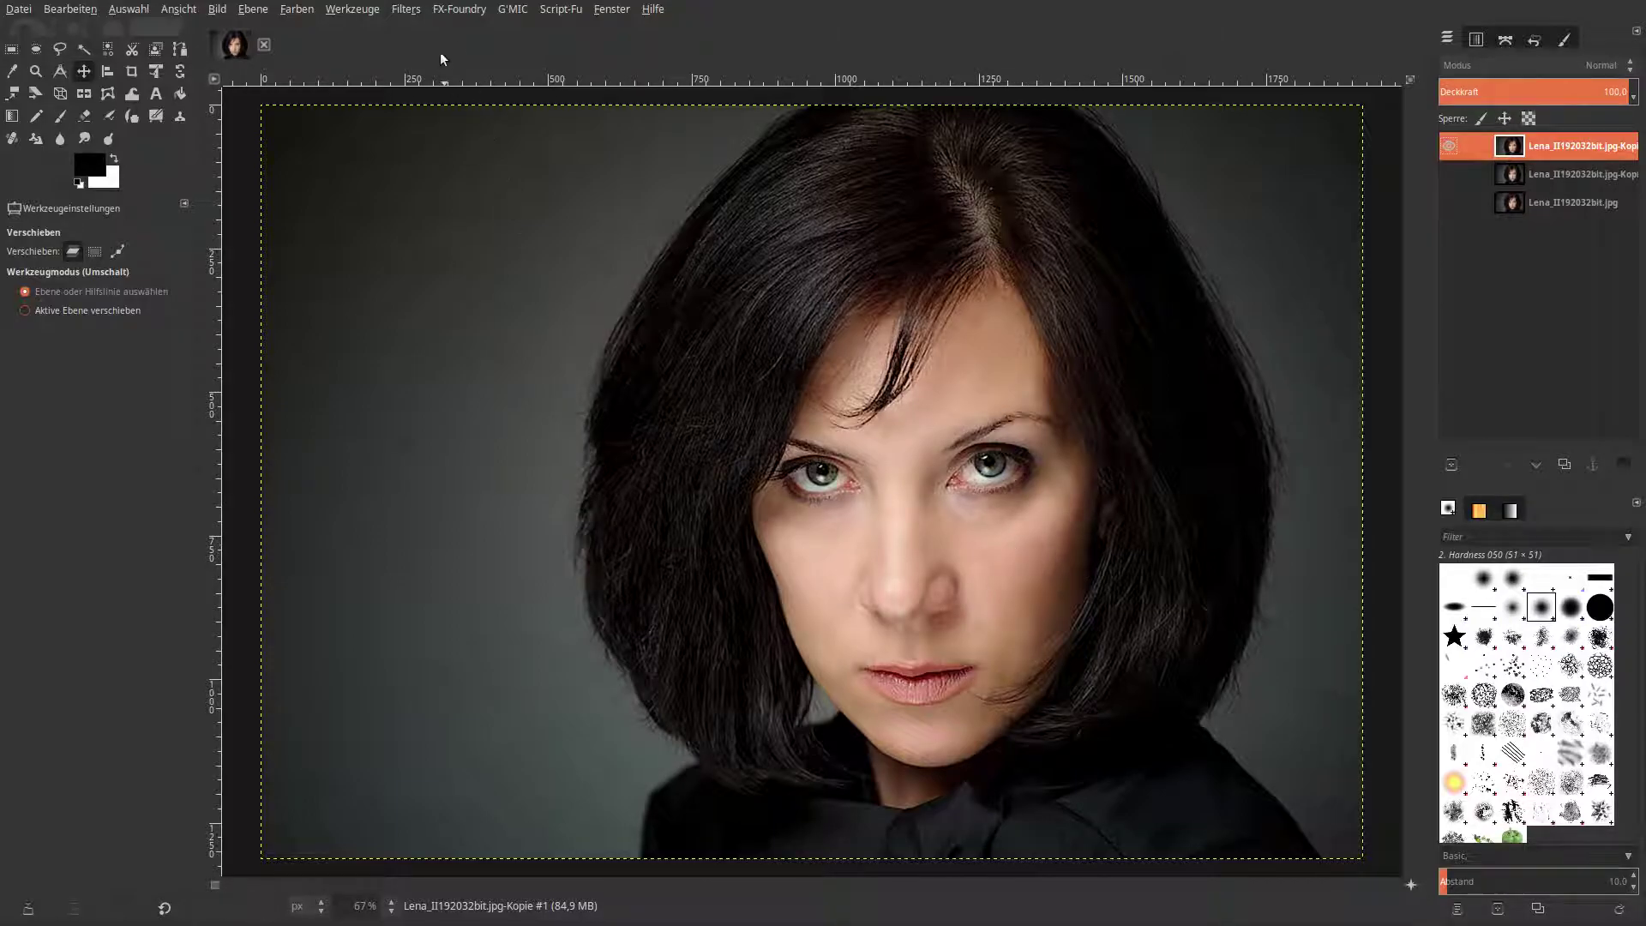
Open the G'MIC filter collection, expand the Colors group and set the preview size to Gross.
{"action": "left_click", "coordinate": [505, 11]}
{"action": "left_click", "coordinate": [503, 27]}
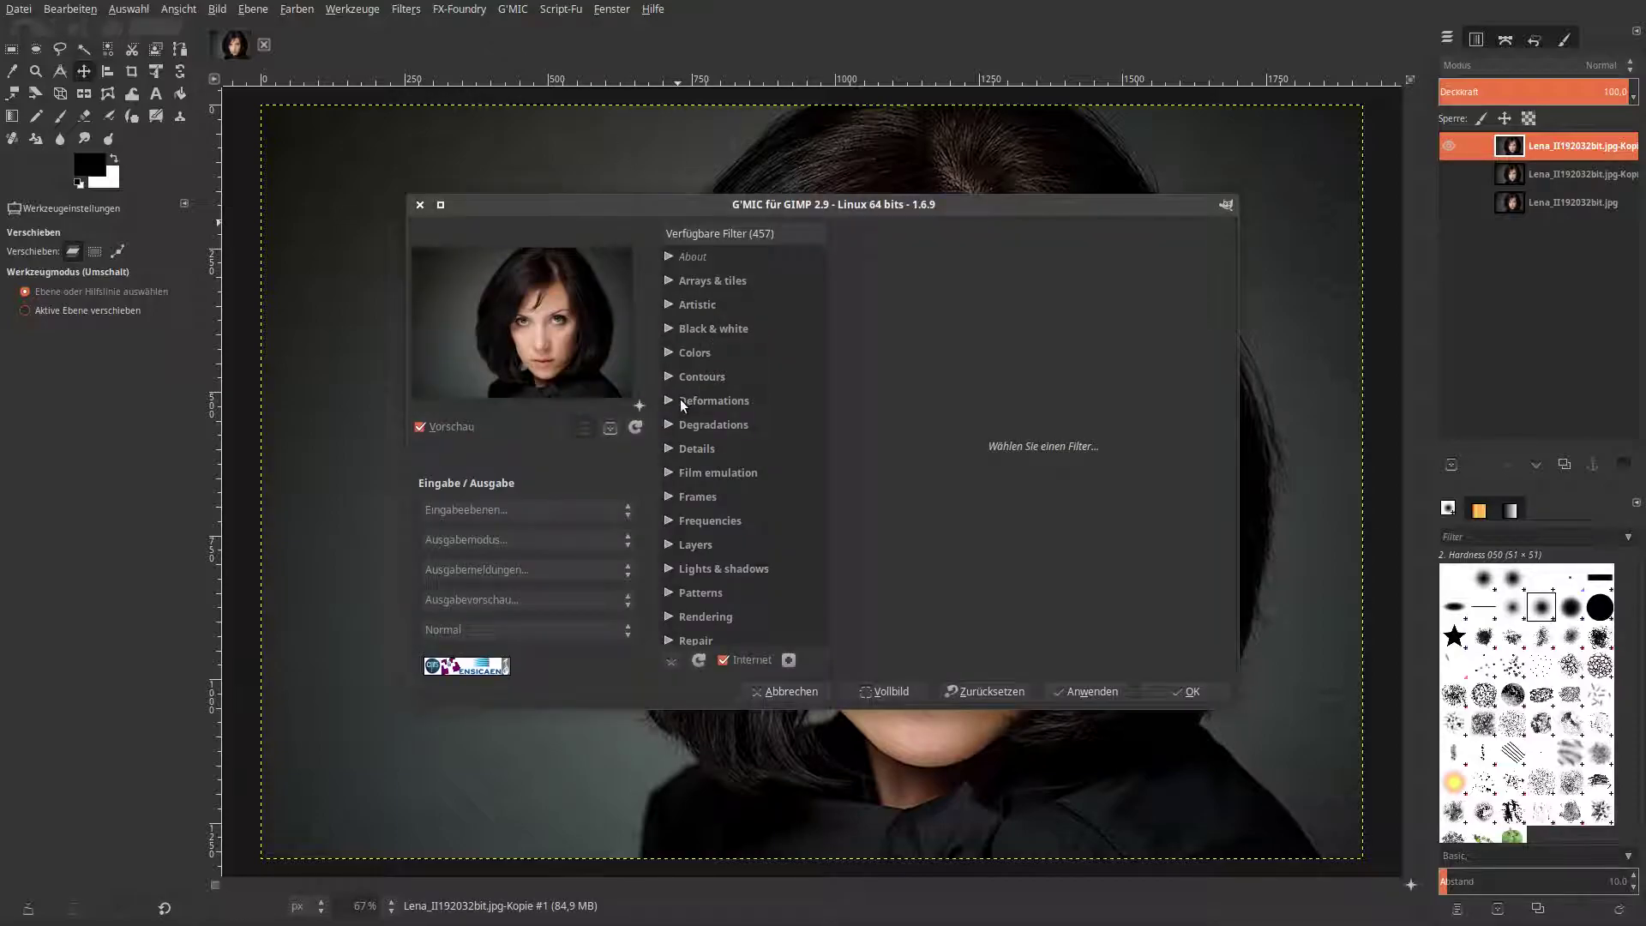
{"action": "left_click", "coordinate": [666, 353]}
{"action": "scroll", "coordinate": [691, 400], "scroll_direction": "down", "scroll_amount": 4}
{"action": "left_click", "coordinate": [525, 629]}
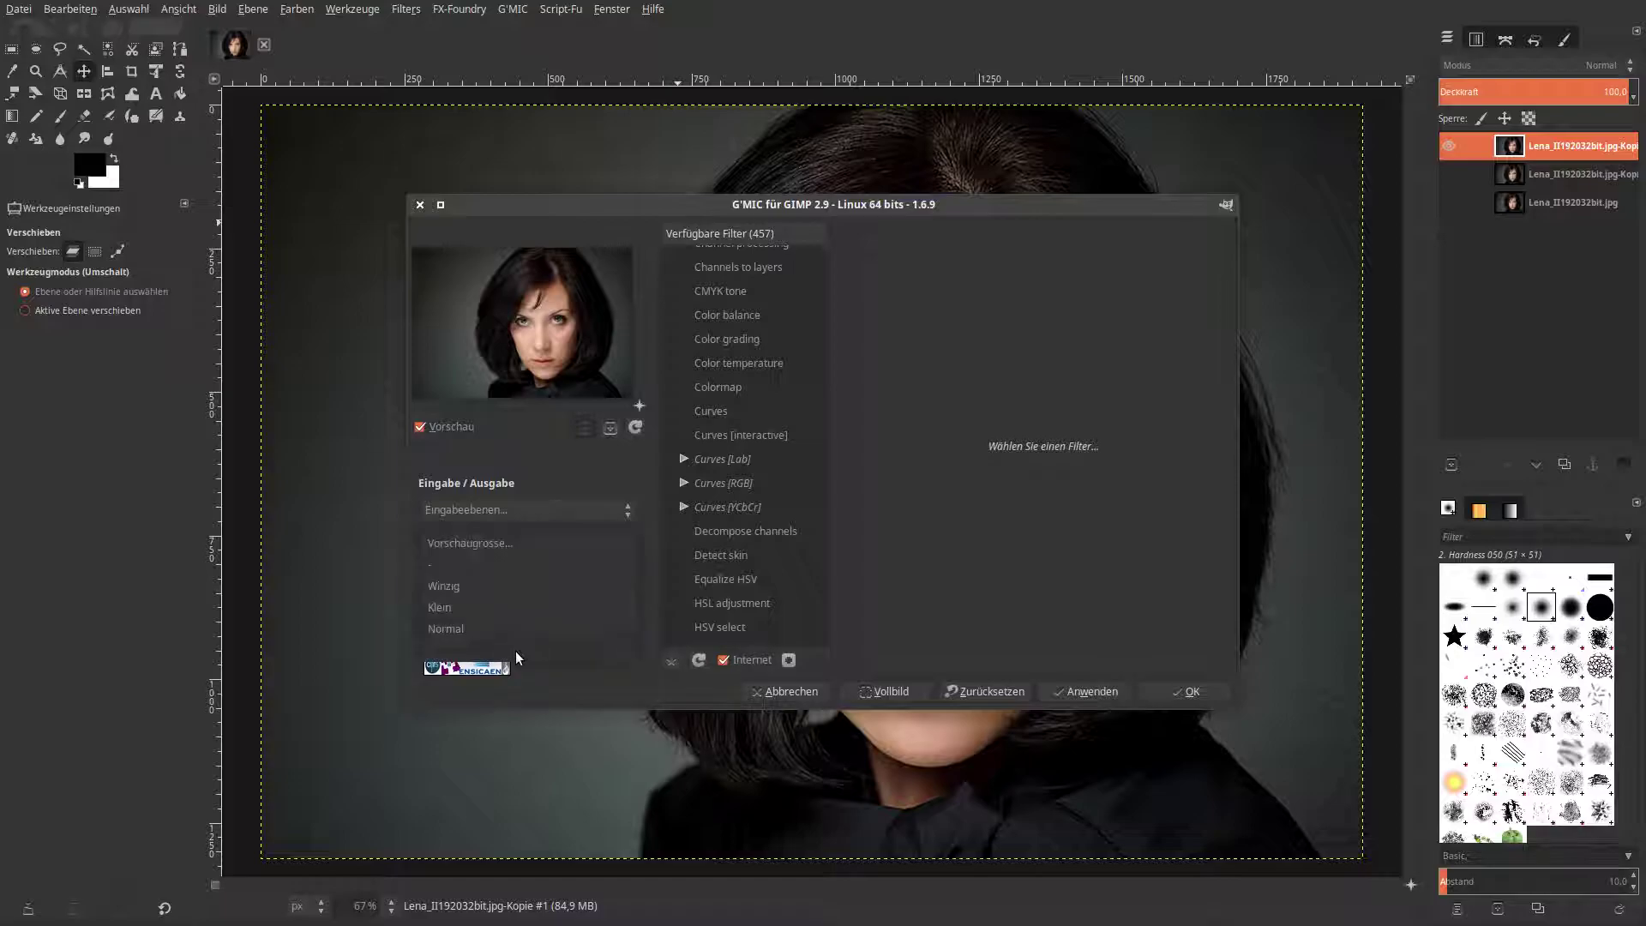
{"action": "left_click", "coordinate": [516, 651]}
{"action": "left_click_drag", "start_coordinate": [978, 206], "coordinate": [836, 243]}
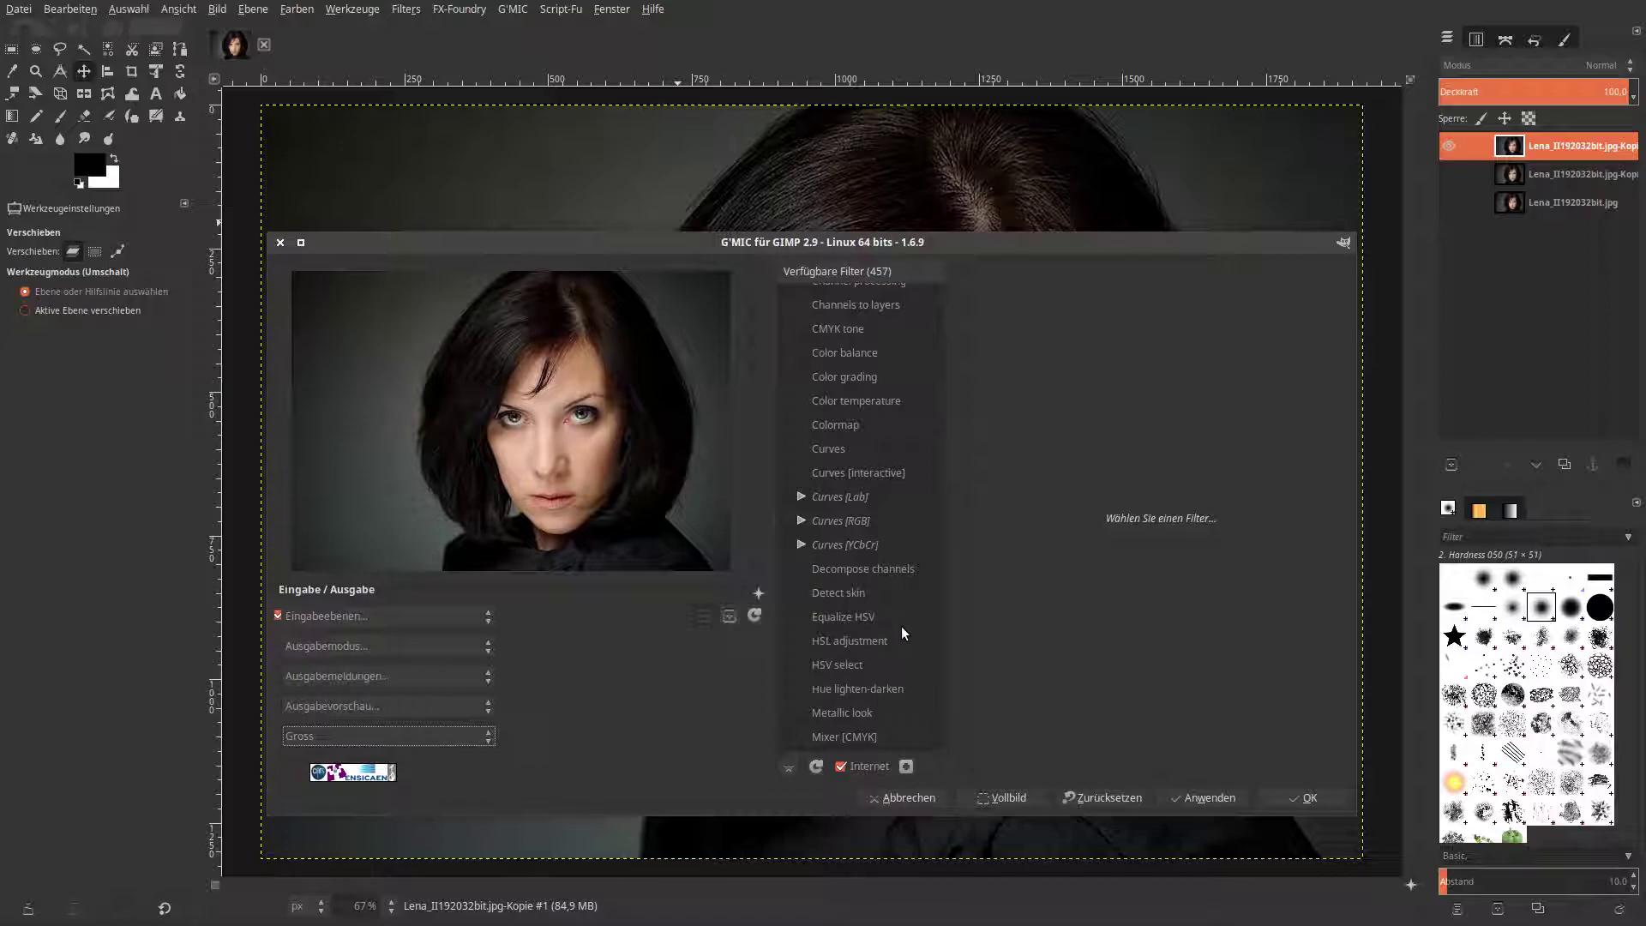
Look through the Colors filters and choose Detect skin for the topmost copy.
{"action": "left_click", "coordinate": [849, 378]}
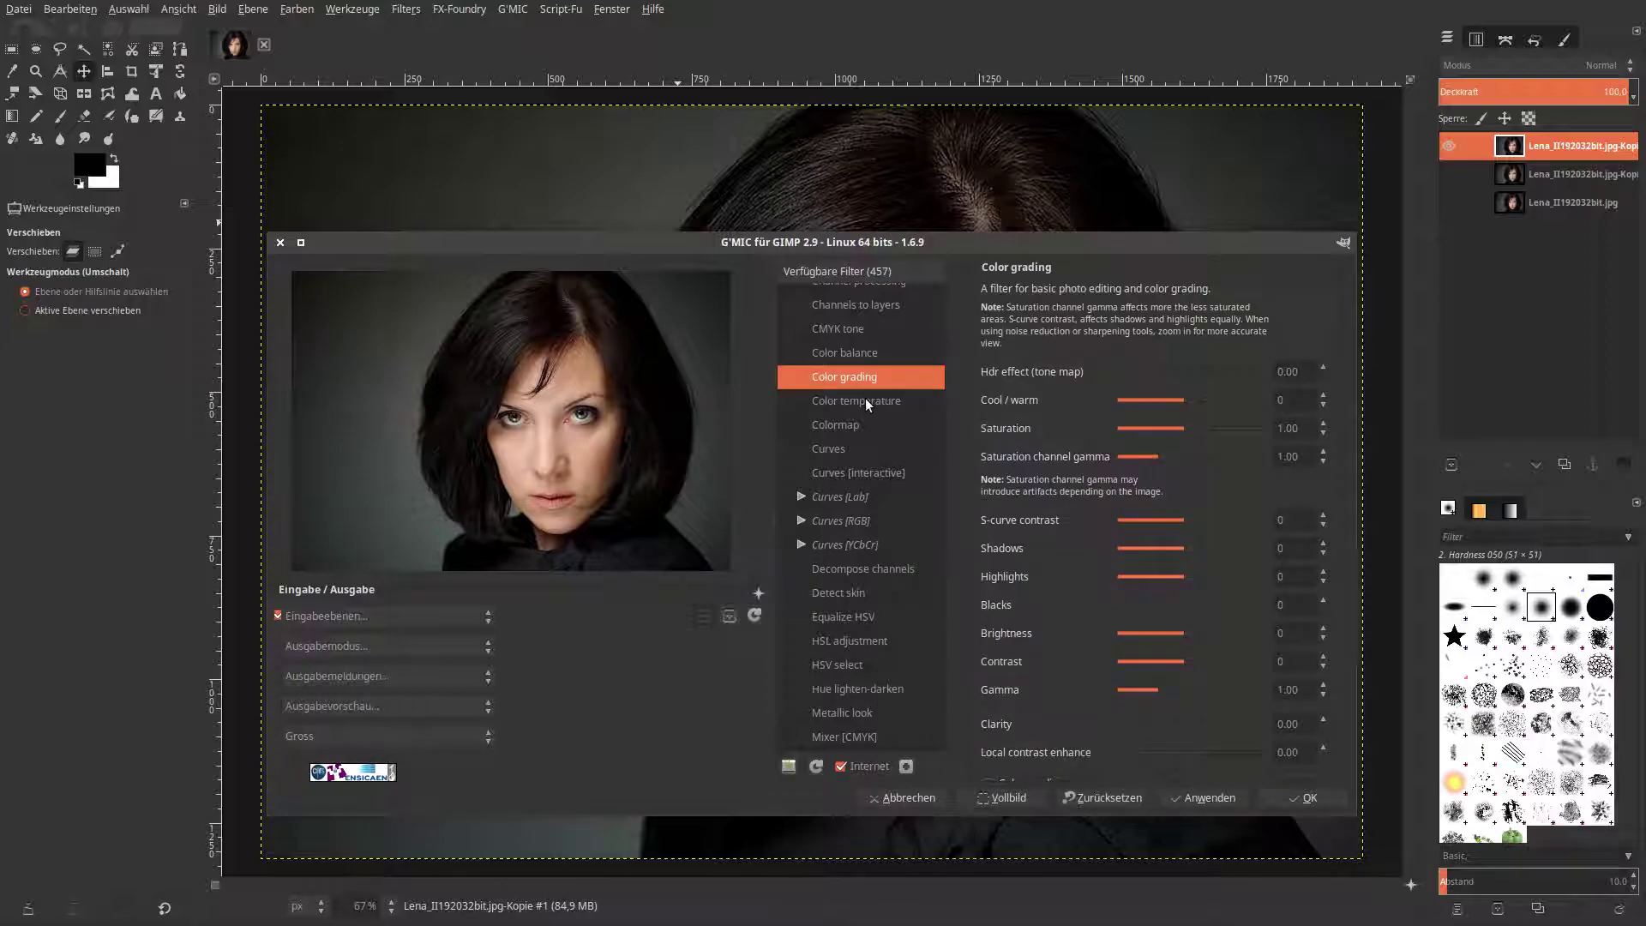
{"action": "scroll", "coordinate": [881, 429], "scroll_direction": "up", "scroll_amount": 2}
{"action": "scroll", "coordinate": [889, 456], "scroll_direction": "down", "scroll_amount": 3}
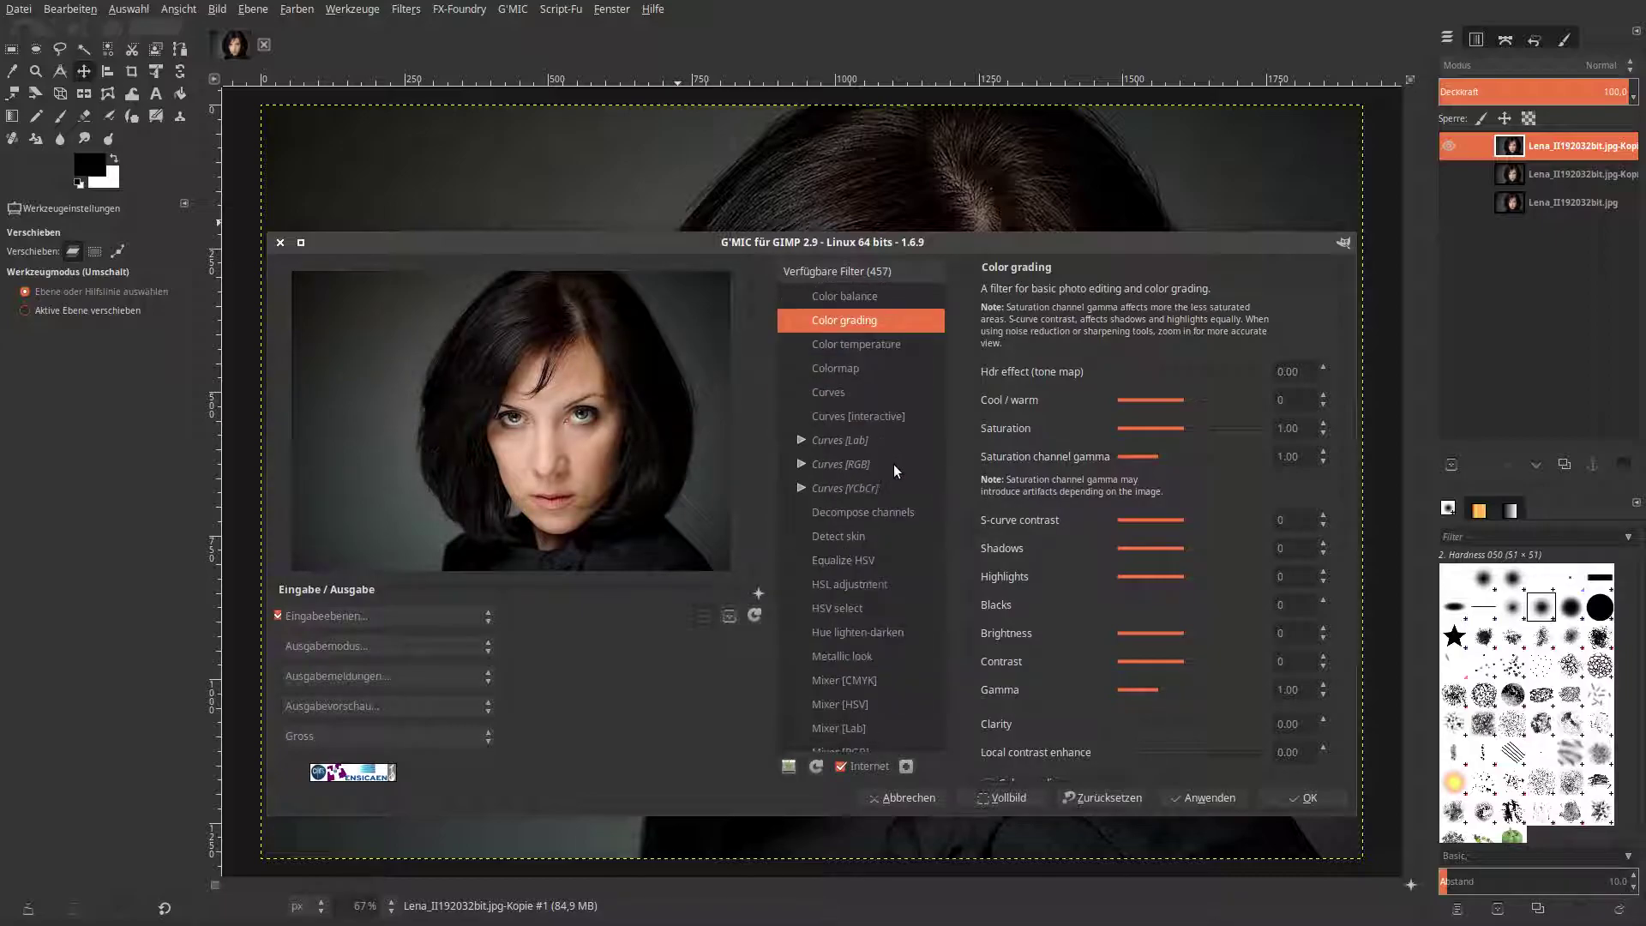
{"action": "scroll", "coordinate": [878, 464], "scroll_direction": "down", "scroll_amount": 4}
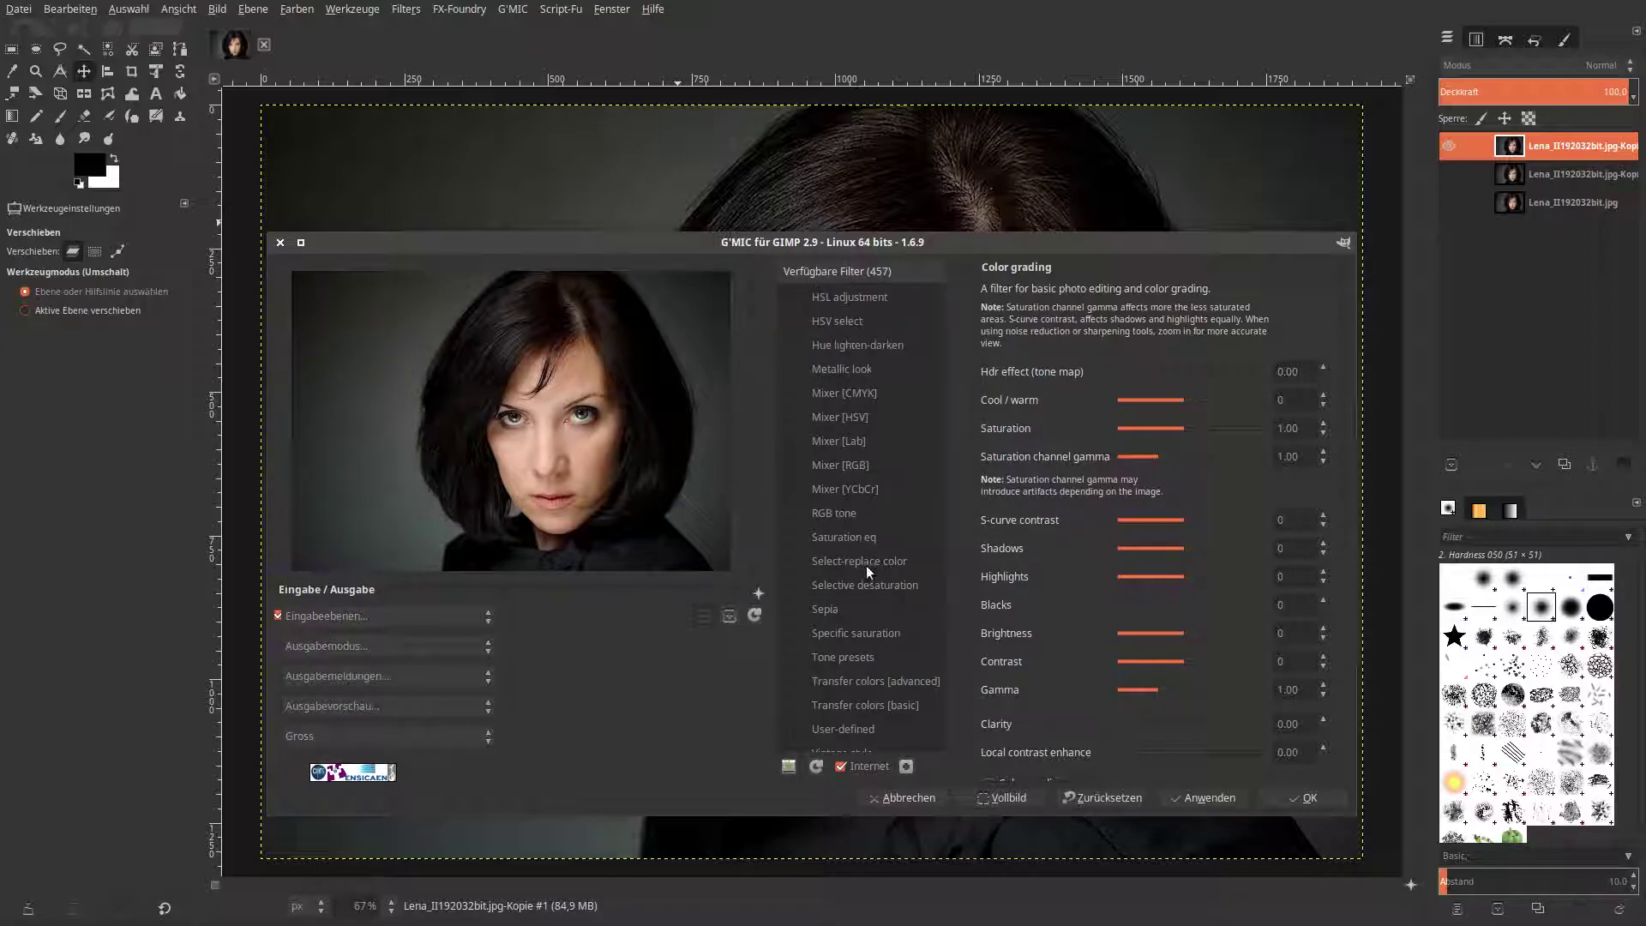
{"action": "scroll", "coordinate": [882, 602], "scroll_direction": "down", "scroll_amount": 3}
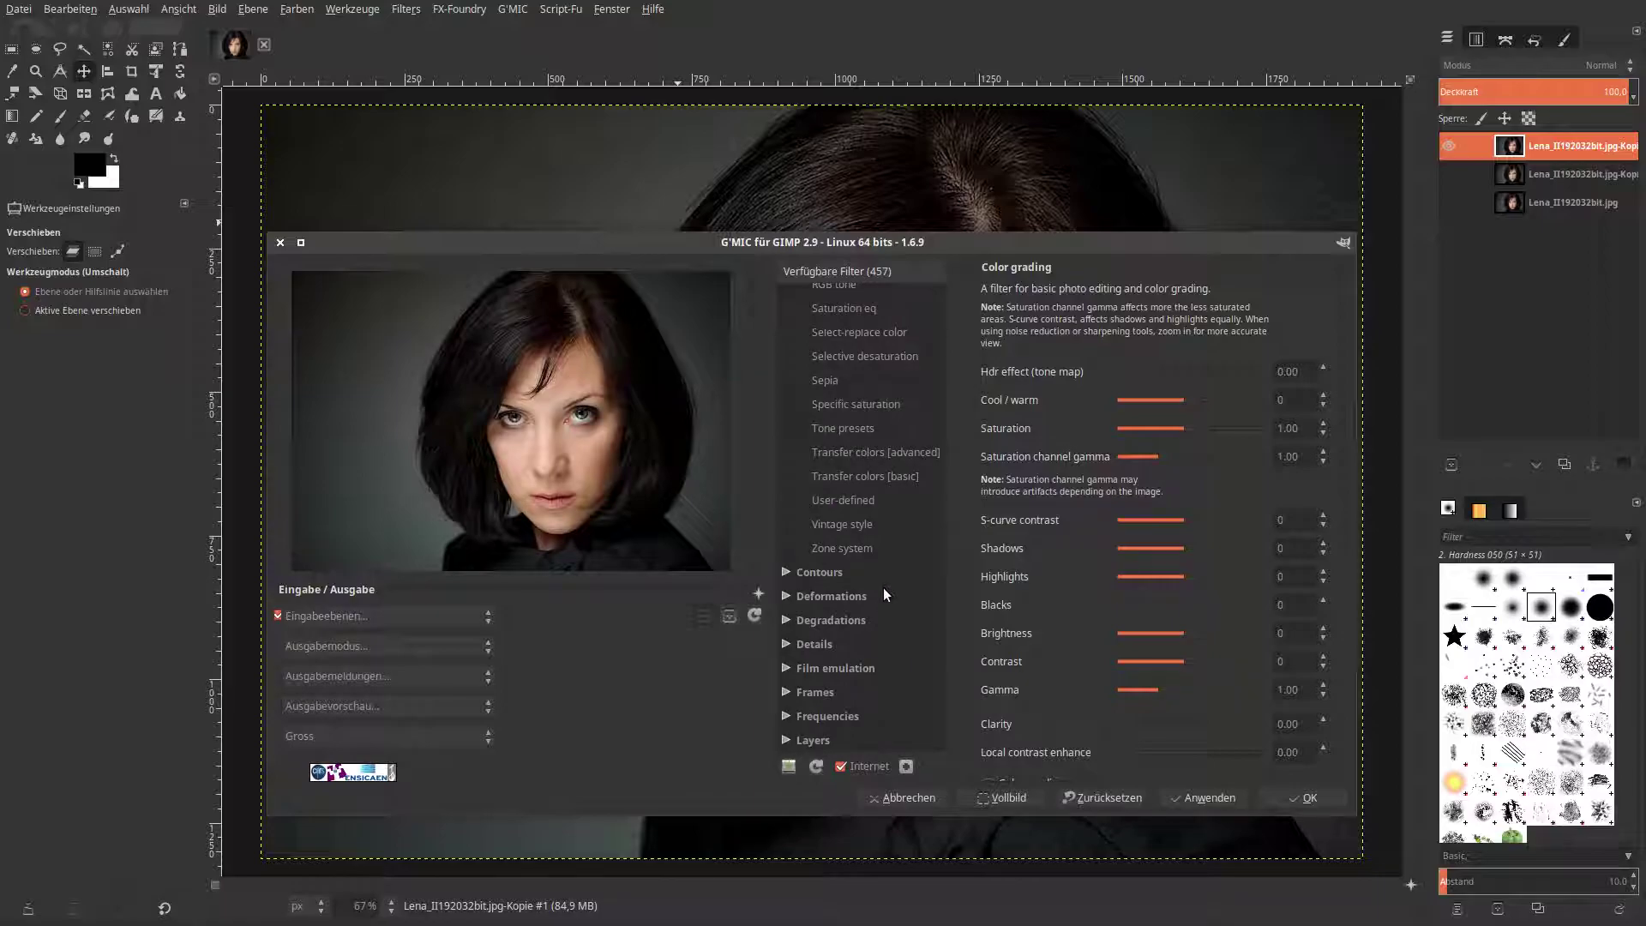
{"action": "scroll", "coordinate": [883, 591], "scroll_direction": "up", "scroll_amount": 2}
{"action": "scroll", "coordinate": [873, 568], "scroll_direction": "up", "scroll_amount": 2}
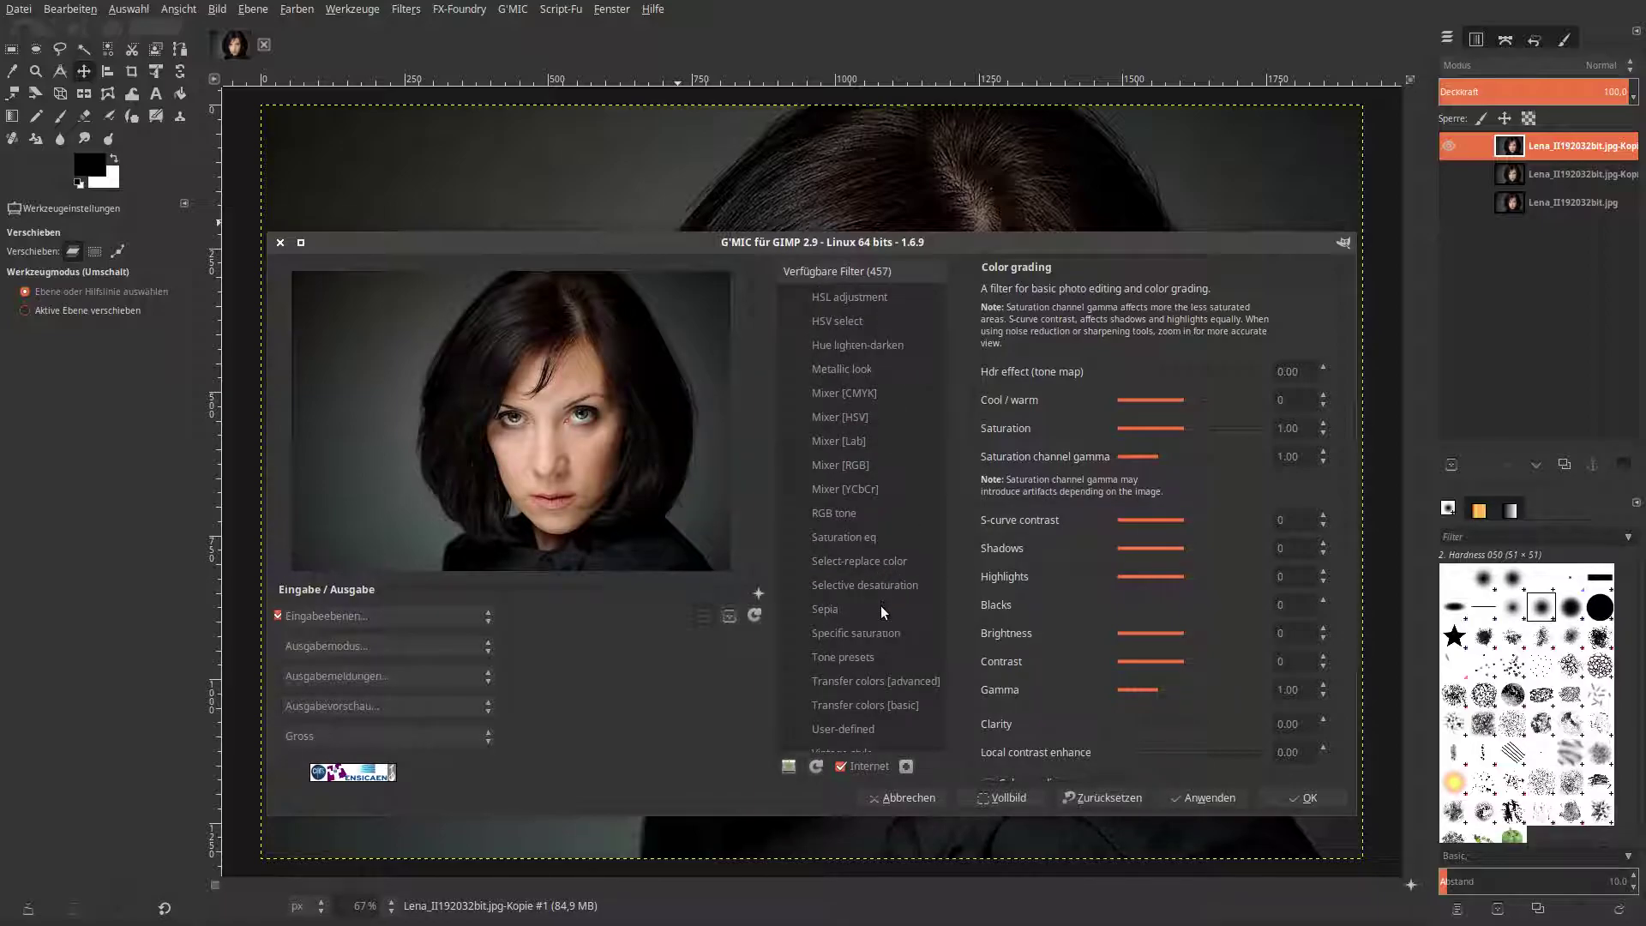
{"action": "scroll", "coordinate": [881, 606], "scroll_direction": "up", "scroll_amount": 1}
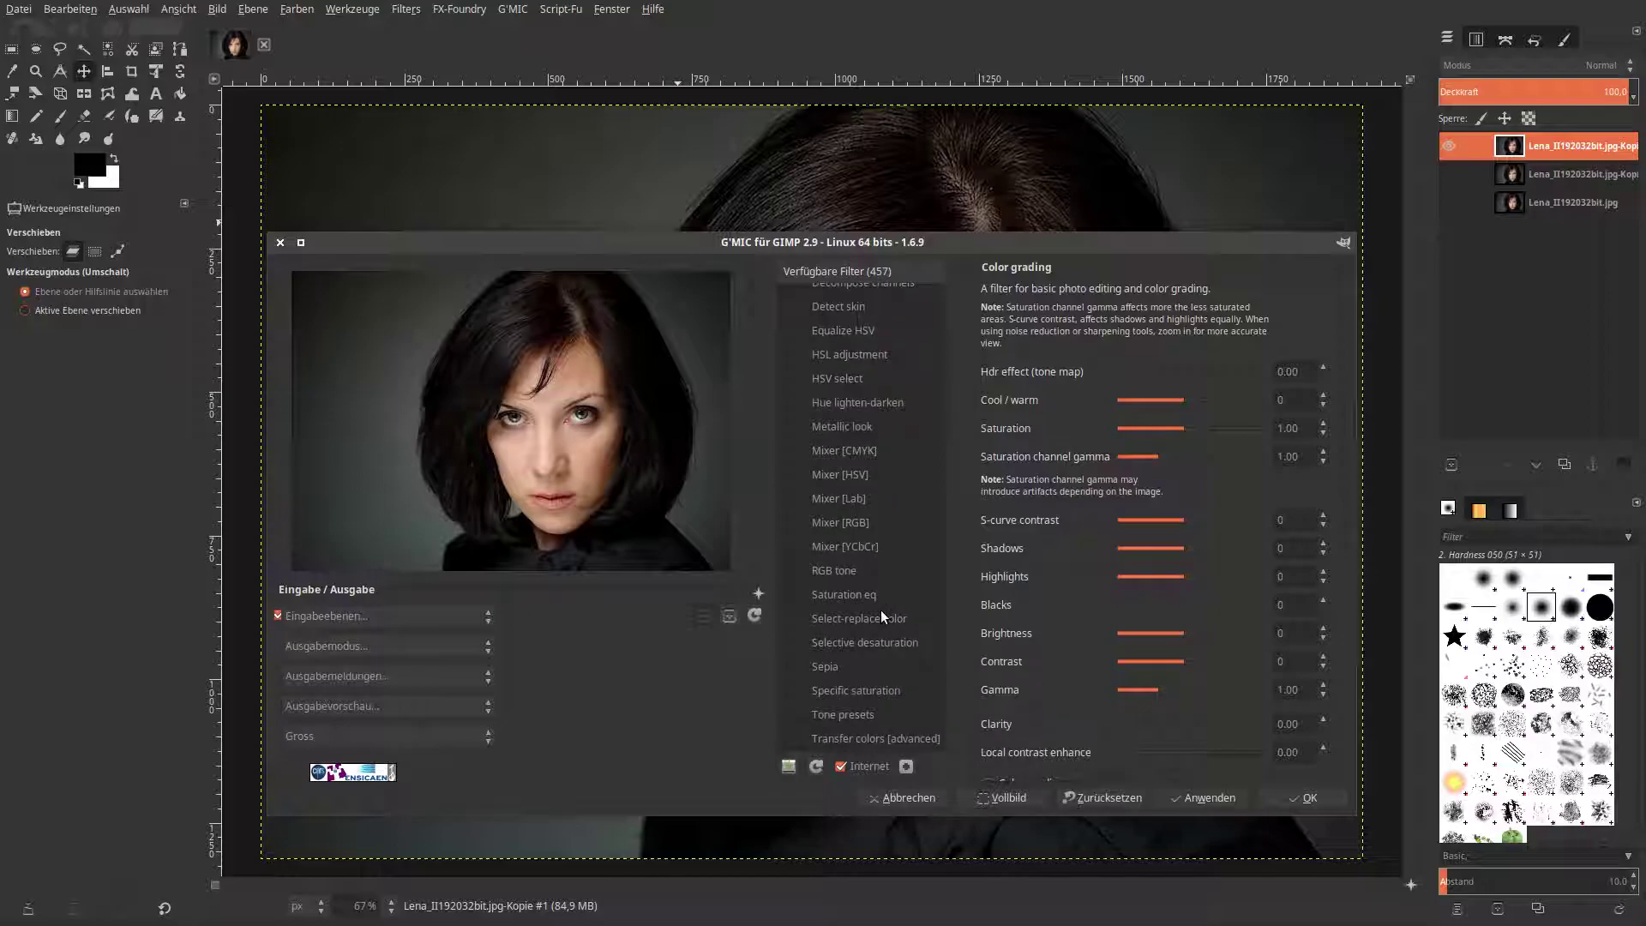
{"action": "left_click", "coordinate": [846, 309]}
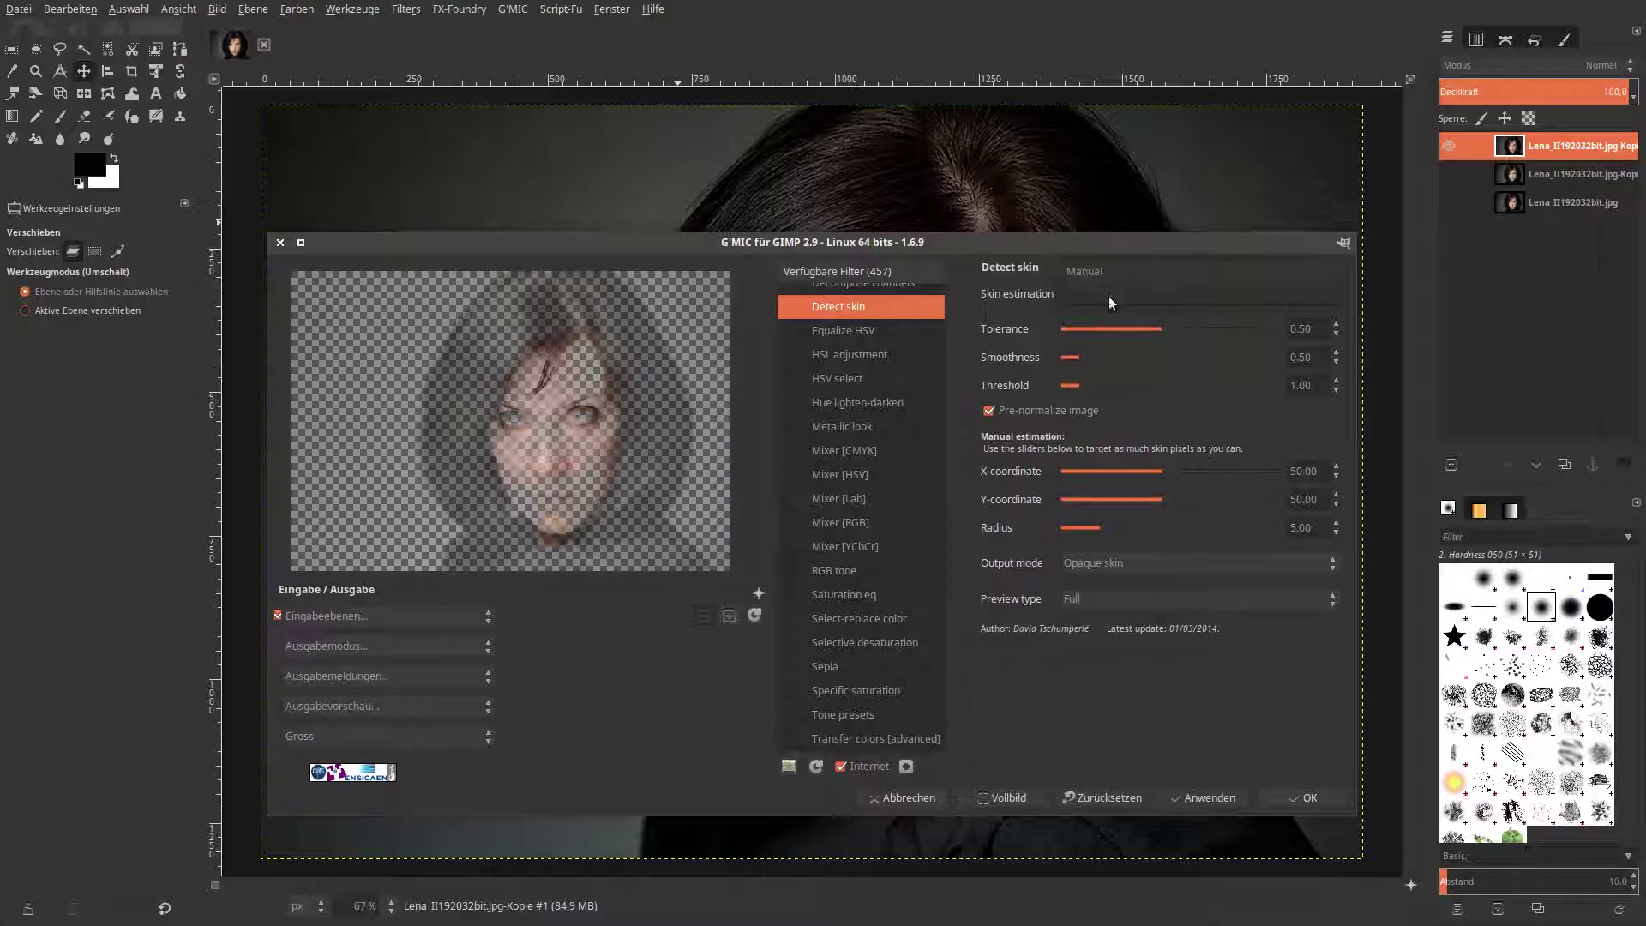
Set the skin estimation to Manual and the smoothness to 1.30.
{"action": "left_click", "coordinate": [1110, 295]}
{"action": "left_click", "coordinate": [1111, 322]}
{"action": "left_click_drag", "start_coordinate": [1083, 360], "coordinate": [1119, 360]}
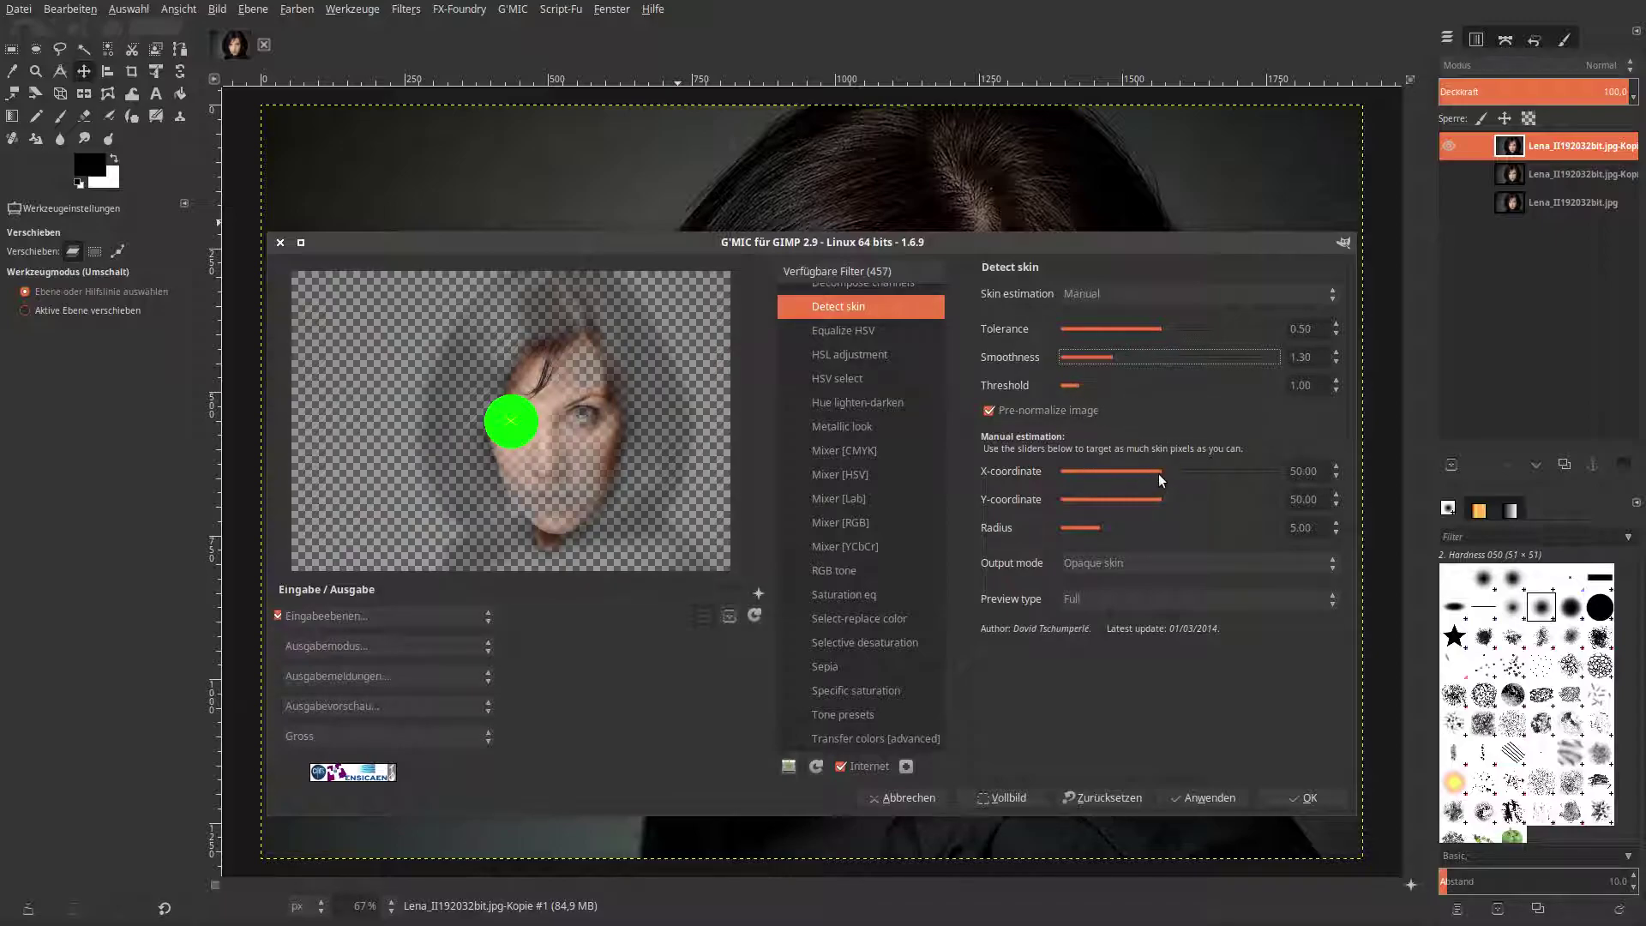
Set the manual estimation area to X 58.58, Y 61.09 and radius 10.04, then apply Detect skin to the layer.
{"action": "left_click_drag", "start_coordinate": [1166, 470], "coordinate": [1188, 472]}
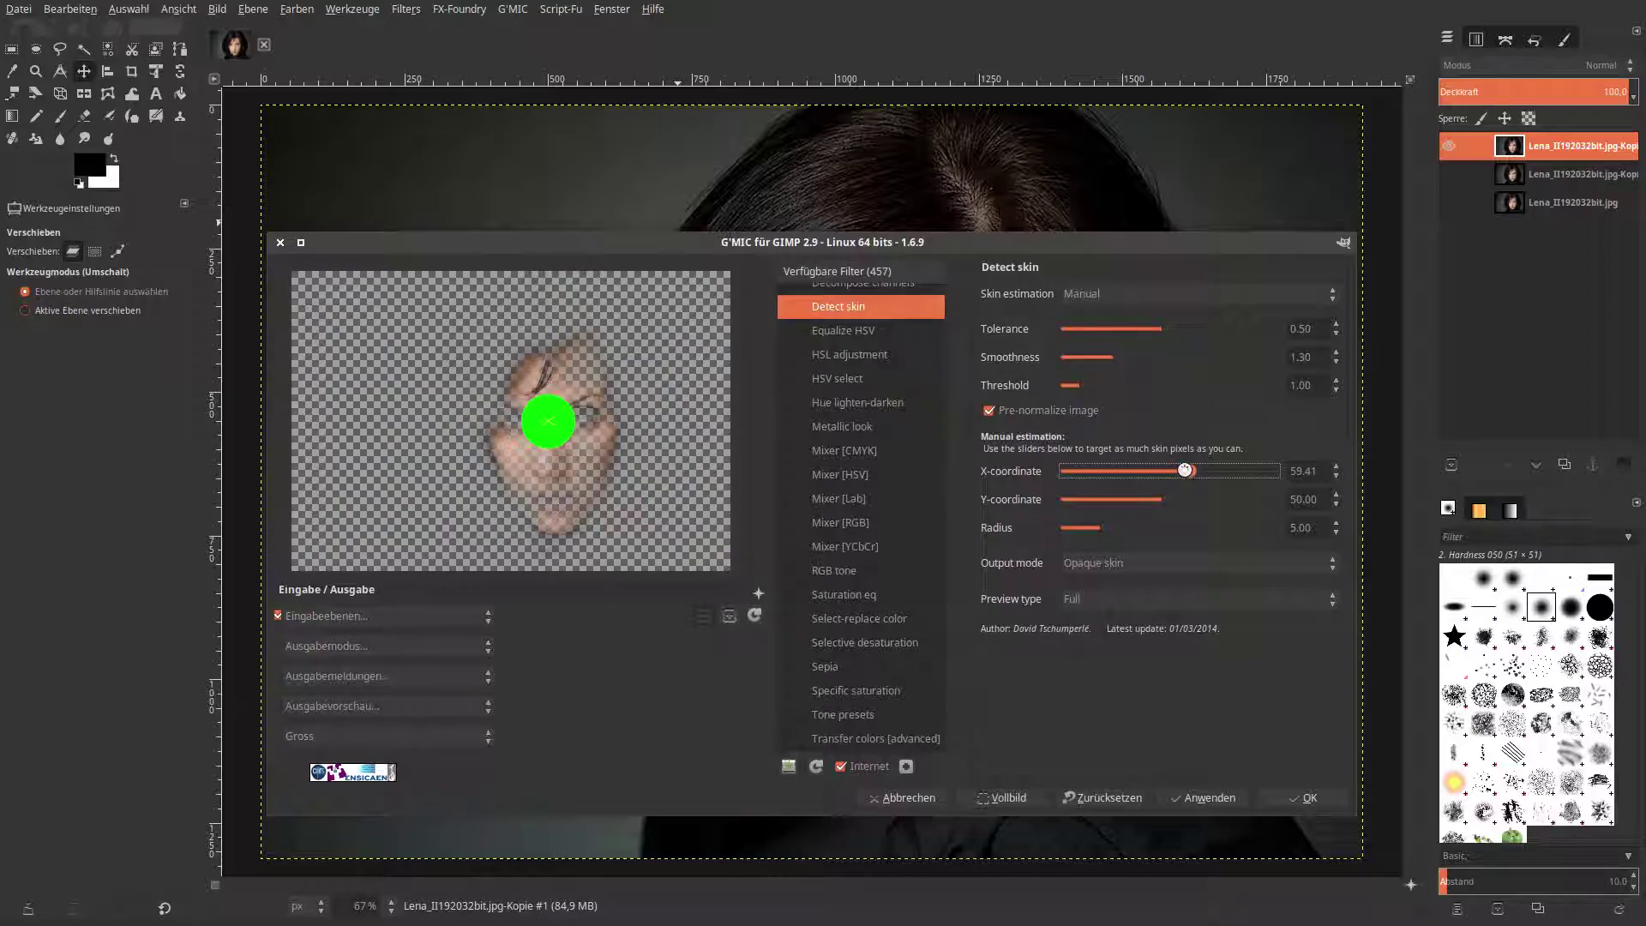
{"action": "left_click_drag", "start_coordinate": [1170, 504], "coordinate": [1186, 473]}
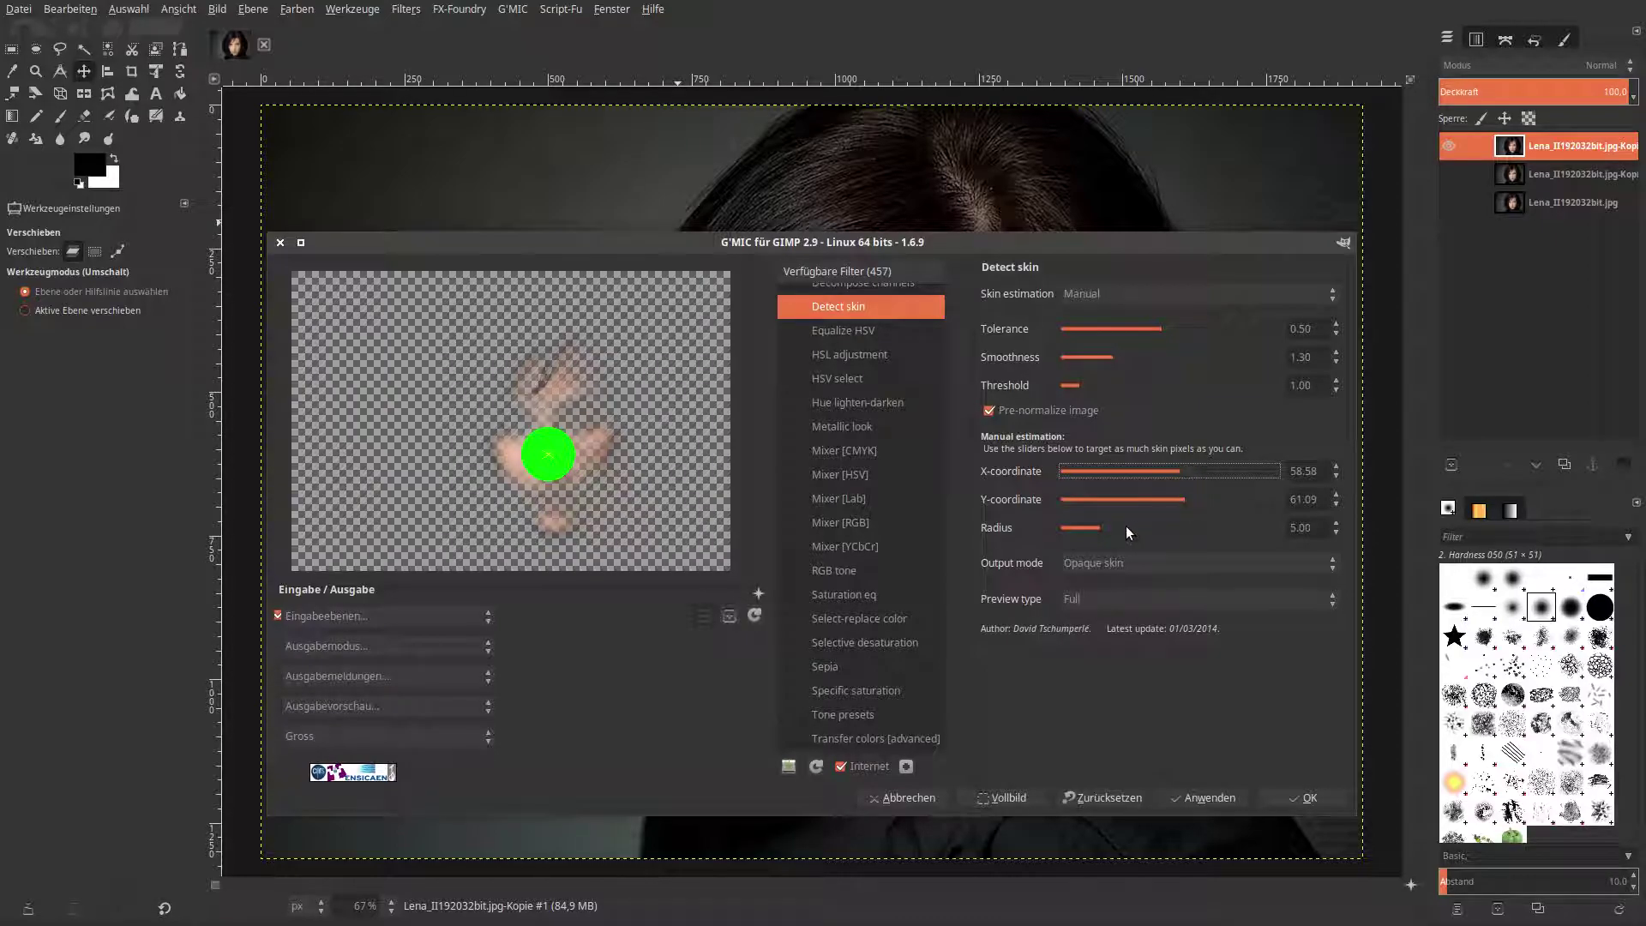
{"action": "left_click_drag", "start_coordinate": [1108, 529], "coordinate": [1152, 533]}
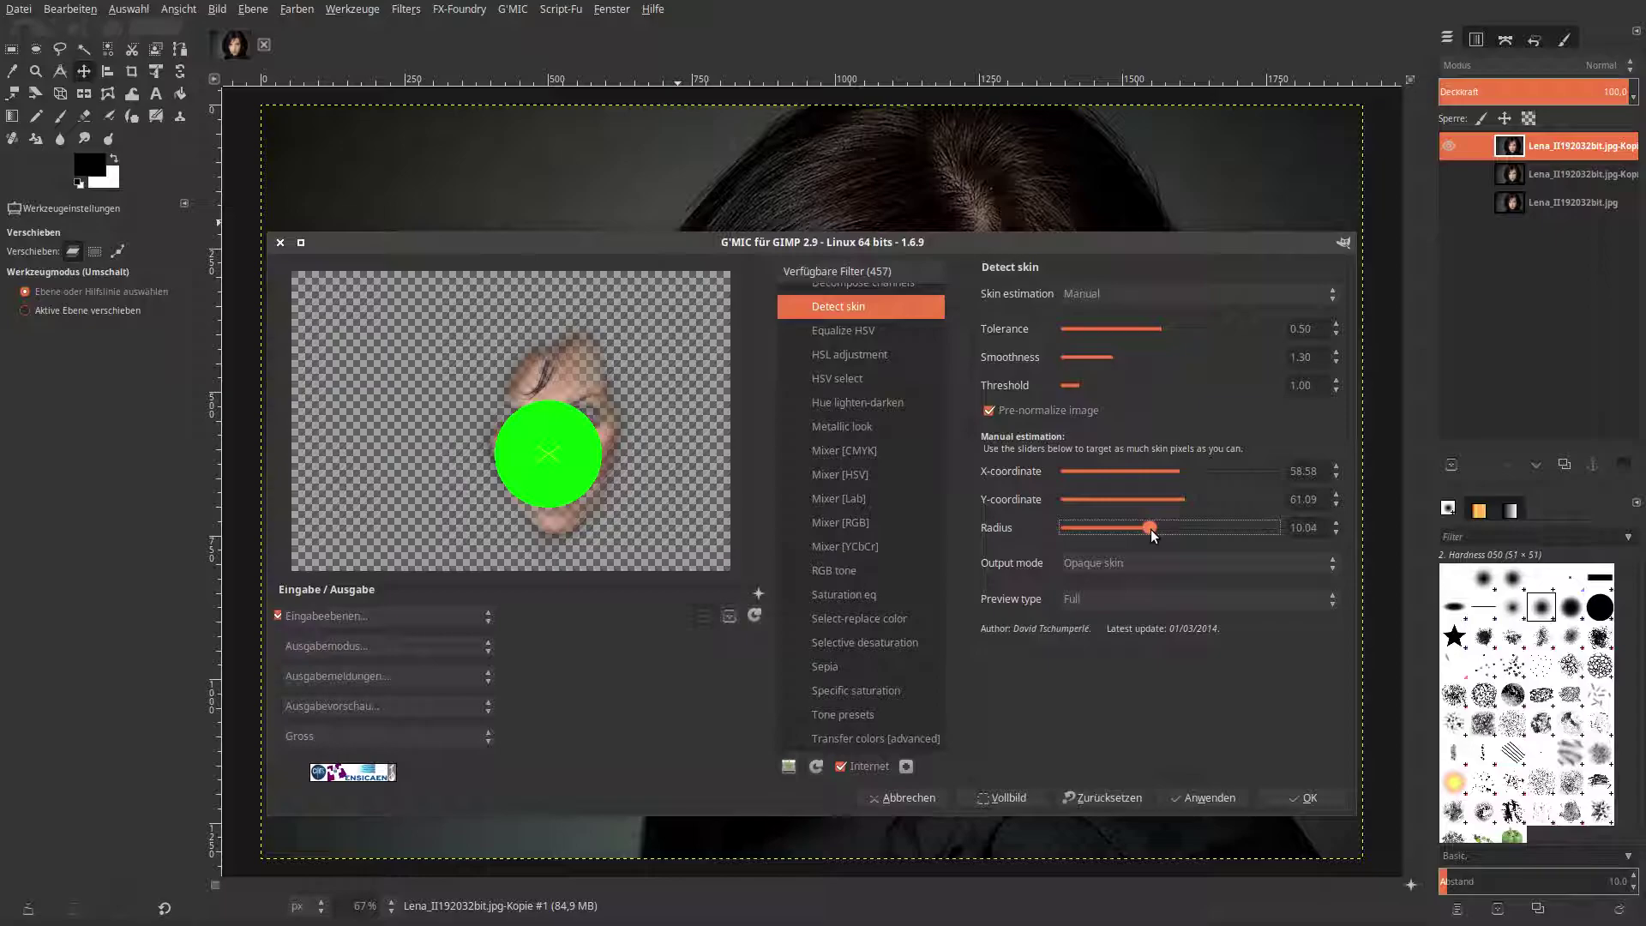
{"action": "left_click", "coordinate": [1298, 800]}
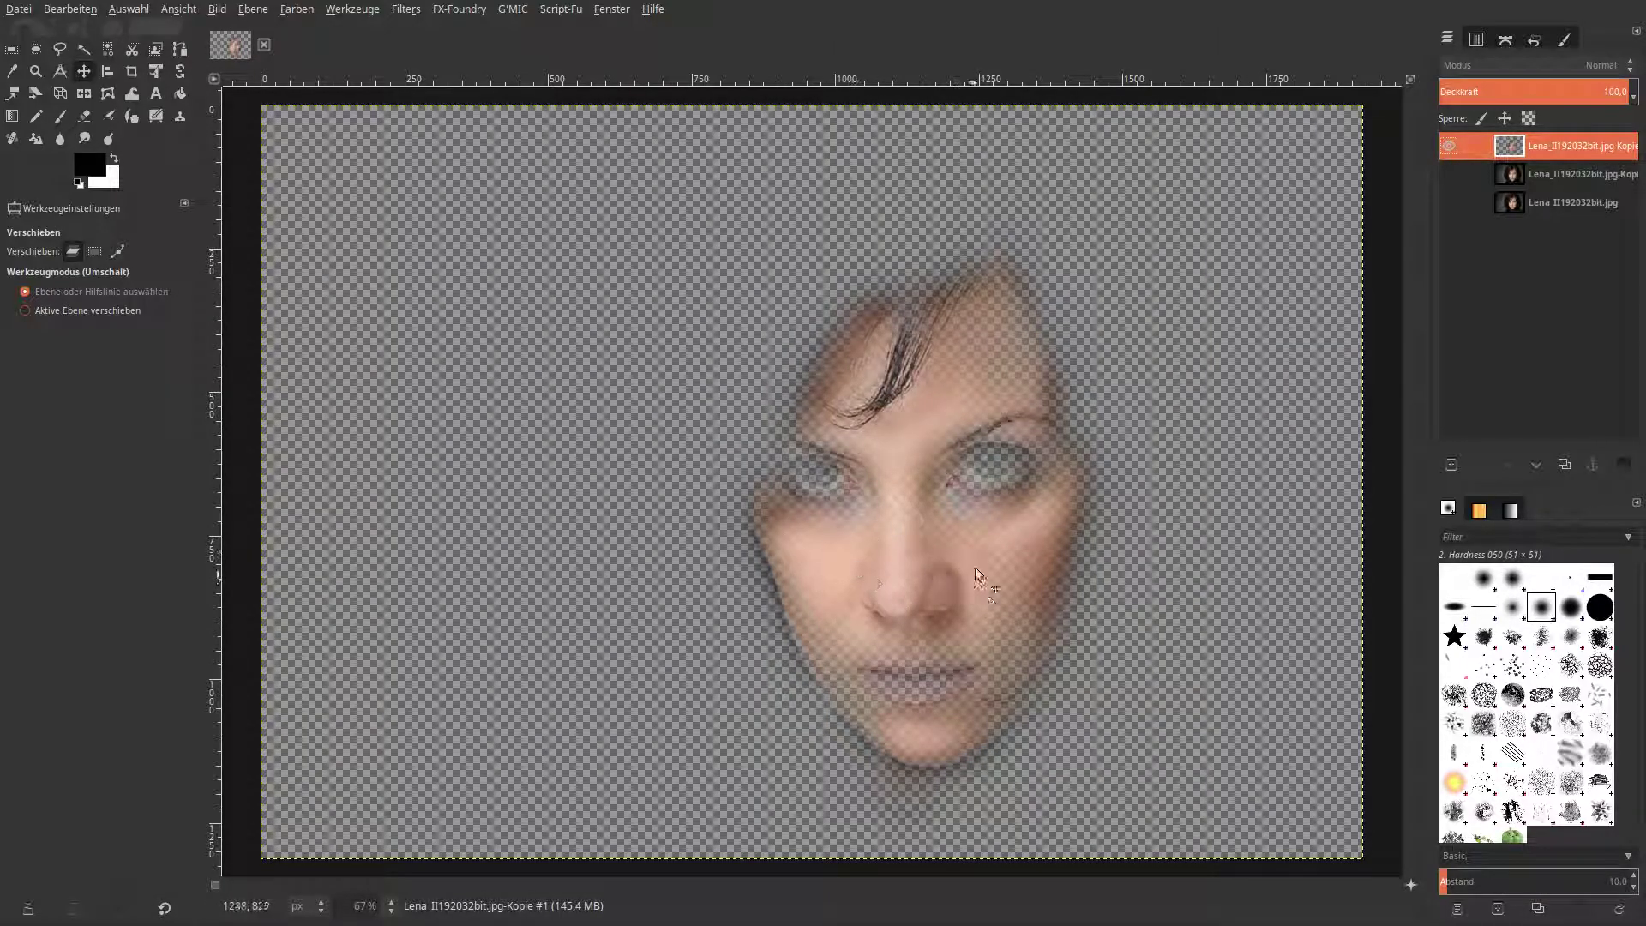
Show the middle portrait copy and apply G'MIC's Easy skin retouch filter with its default settings to the extracted skin layer.
{"action": "left_click", "coordinate": [1448, 173]}
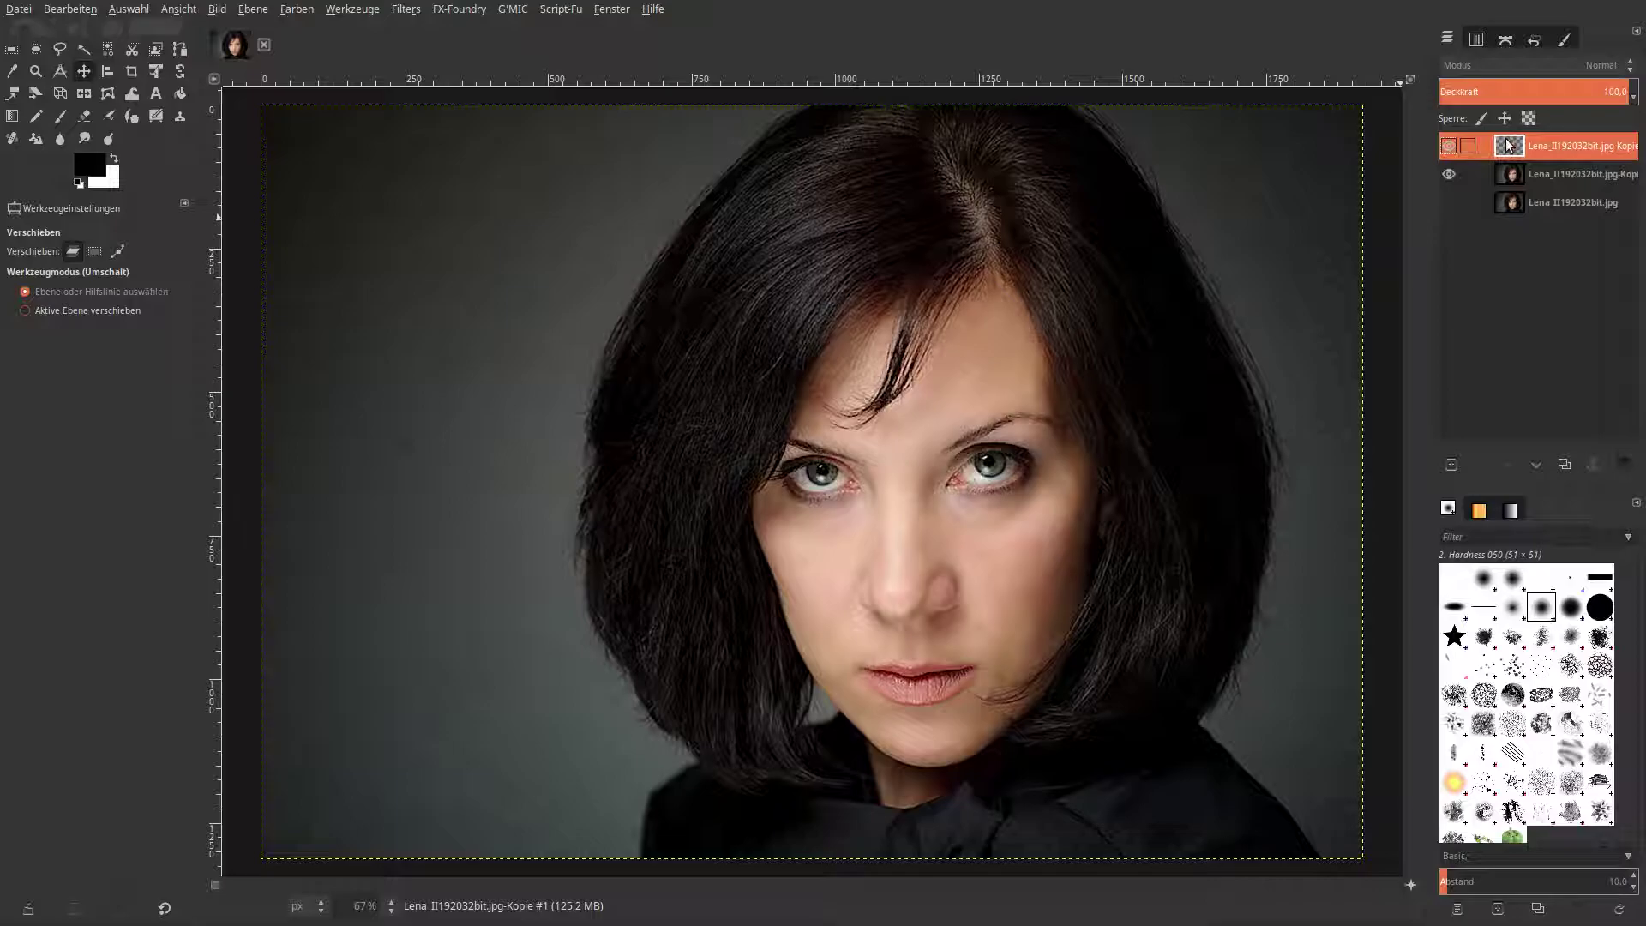
{"action": "left_click", "coordinate": [523, 29]}
{"action": "scroll", "coordinate": [703, 493], "scroll_direction": "down", "scroll_amount": 3}
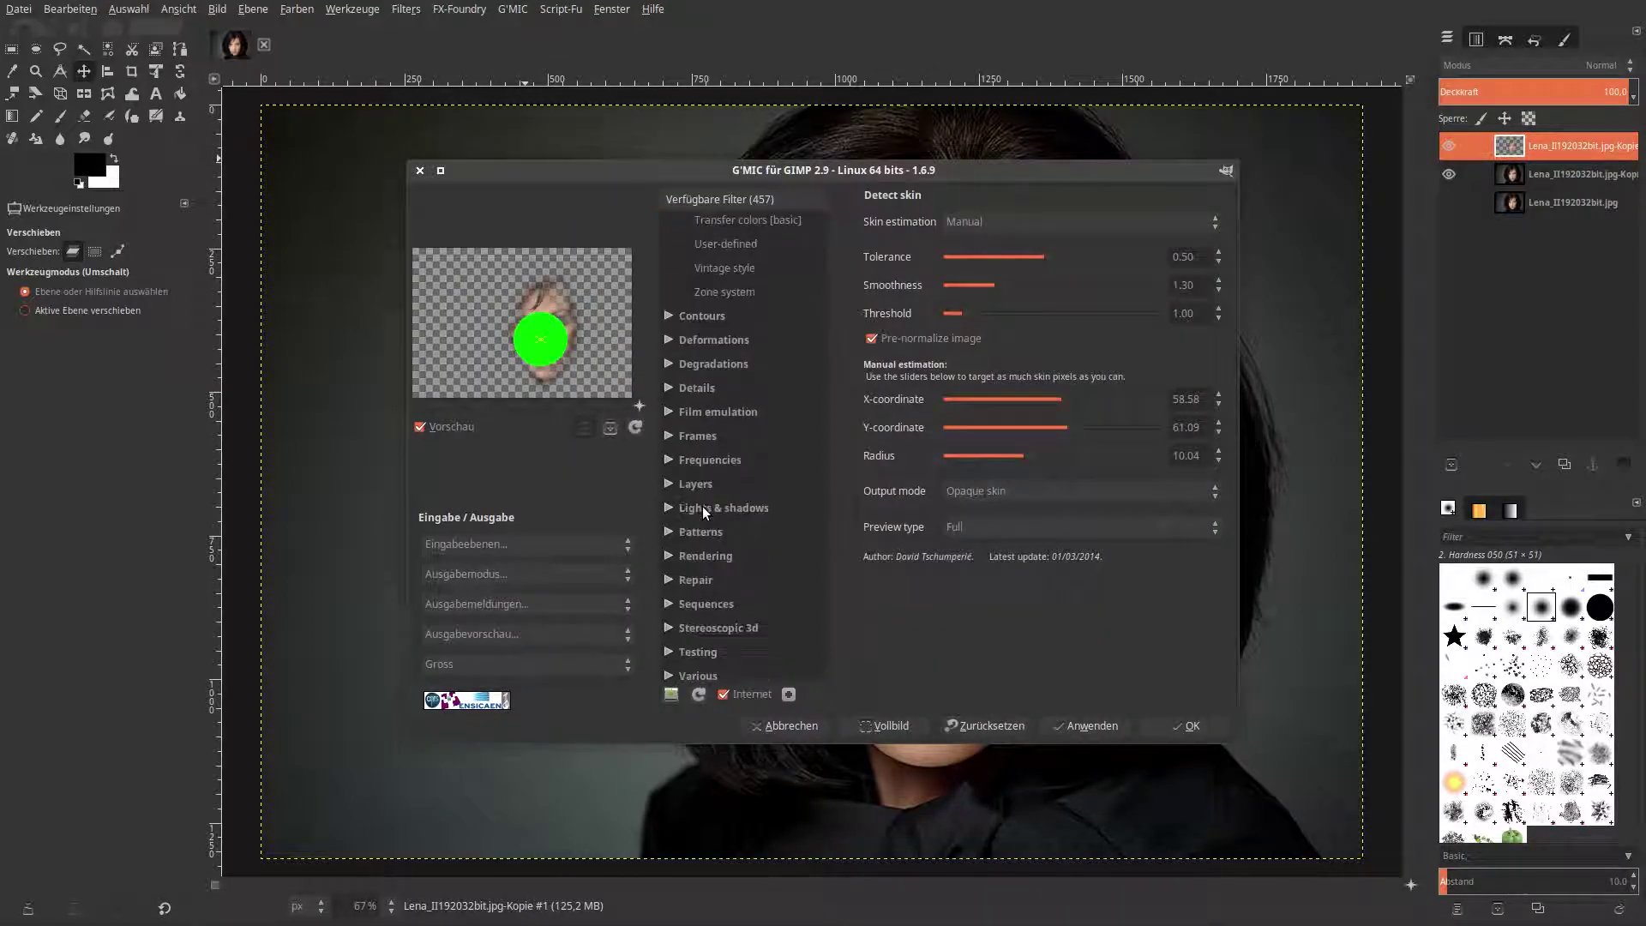
{"action": "left_click", "coordinate": [669, 643]}
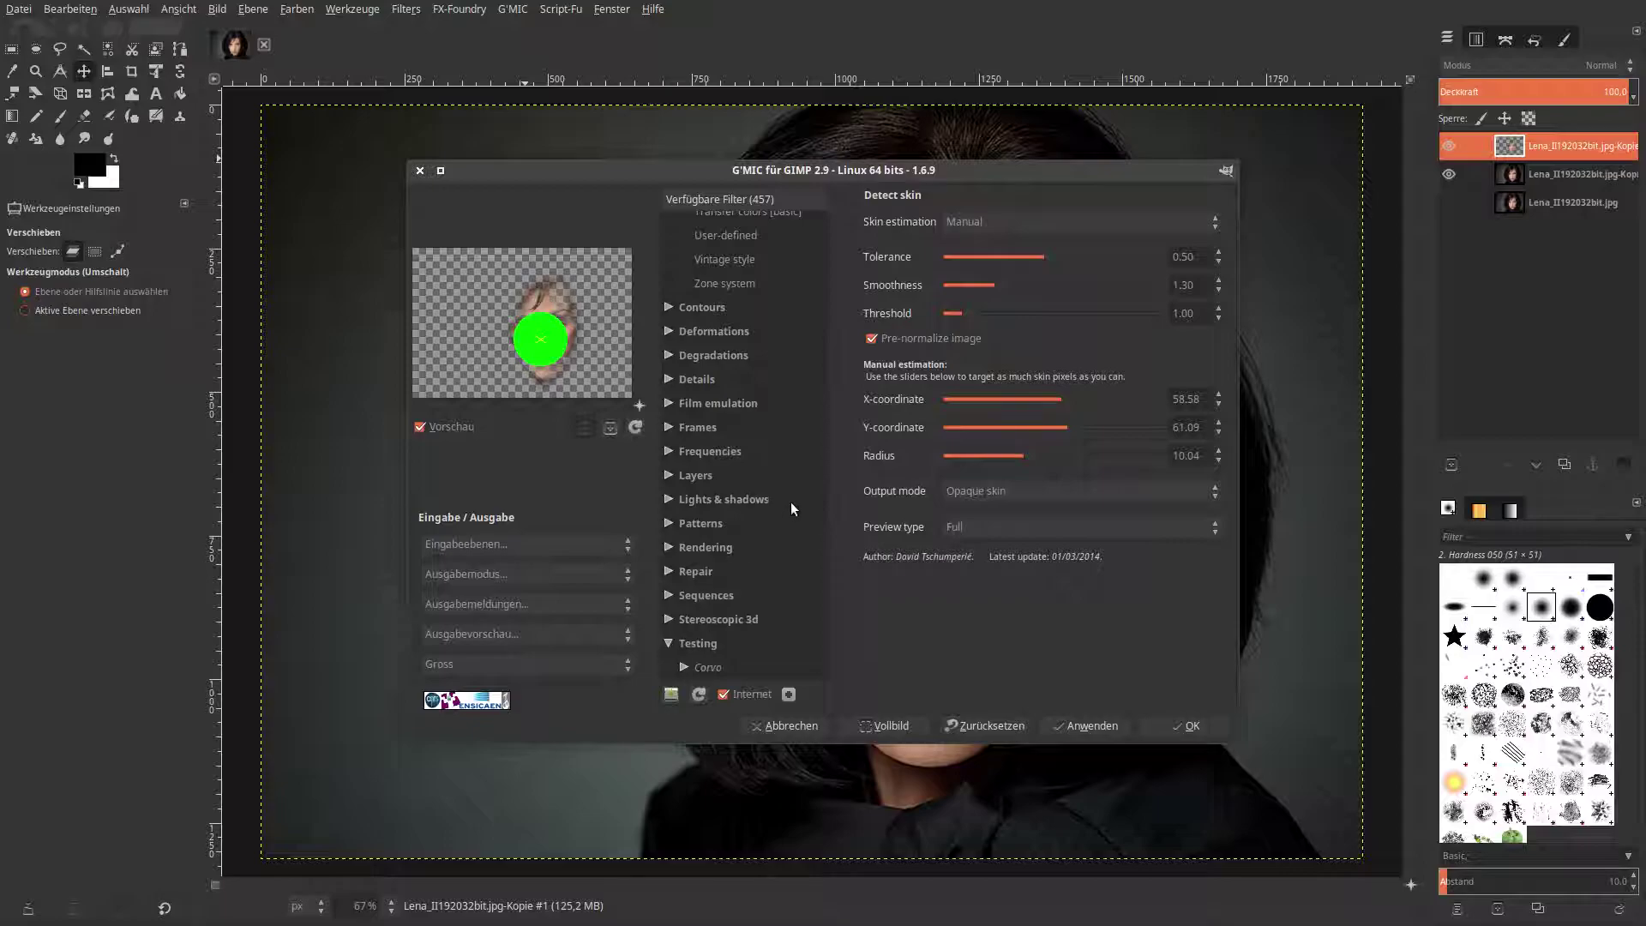
{"action": "scroll", "coordinate": [780, 502], "scroll_direction": "down", "scroll_amount": 5}
{"action": "left_click", "coordinate": [684, 443]}
{"action": "scroll", "coordinate": [727, 498], "scroll_direction": "down", "scroll_amount": 3}
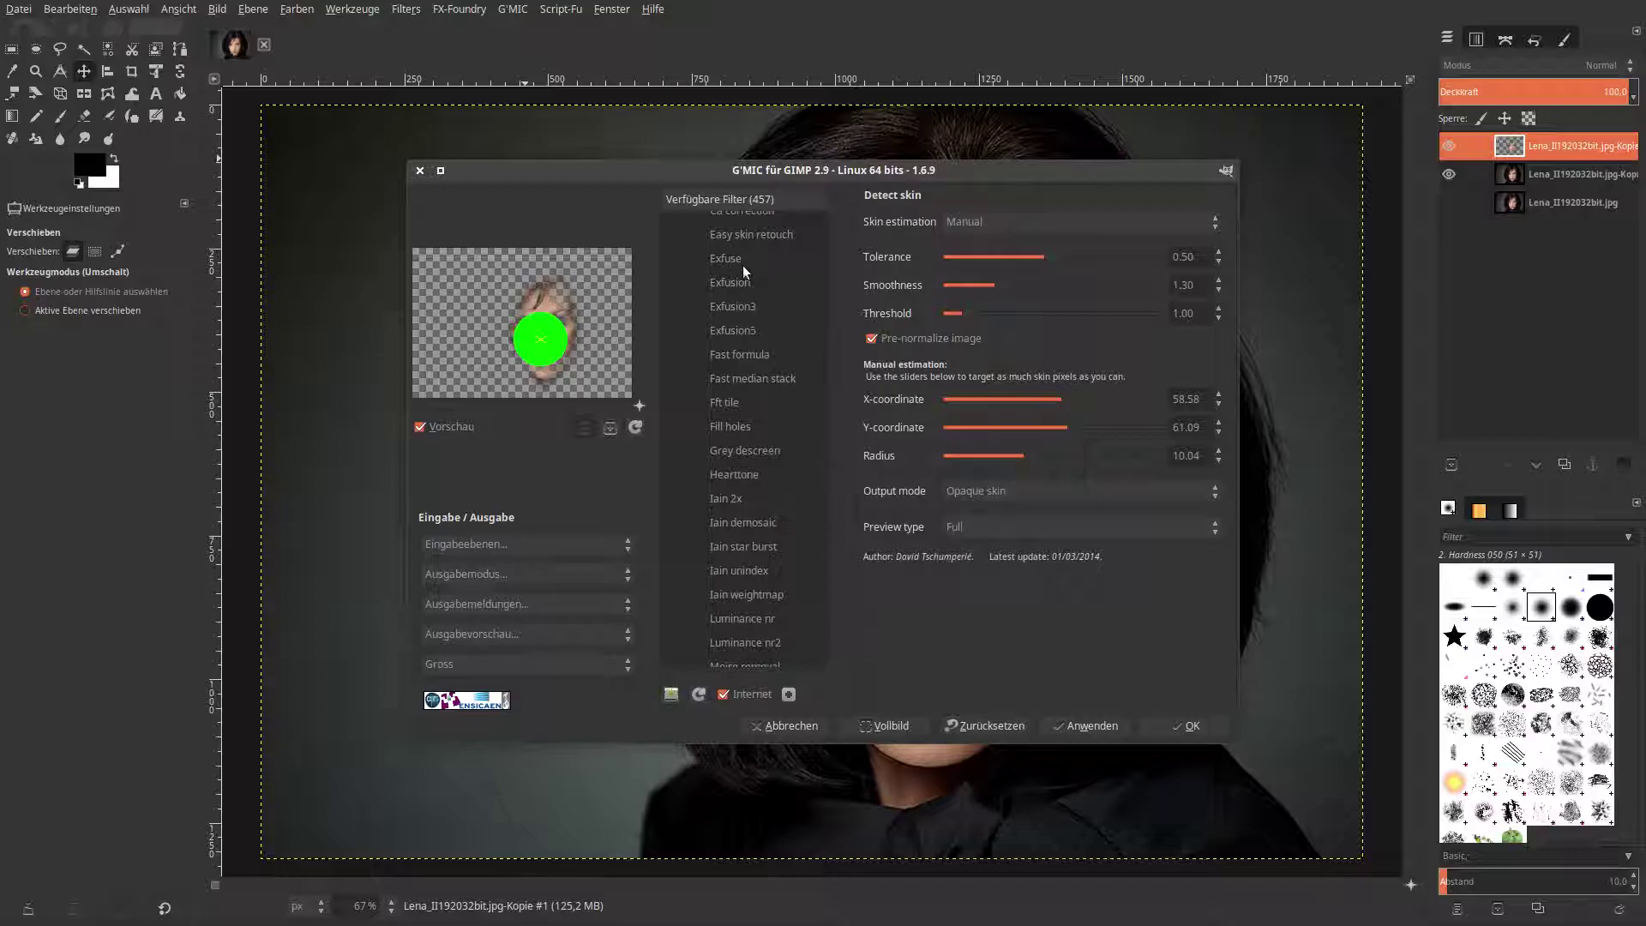
{"action": "left_click", "coordinate": [749, 237]}
{"action": "left_click", "coordinate": [584, 428]}
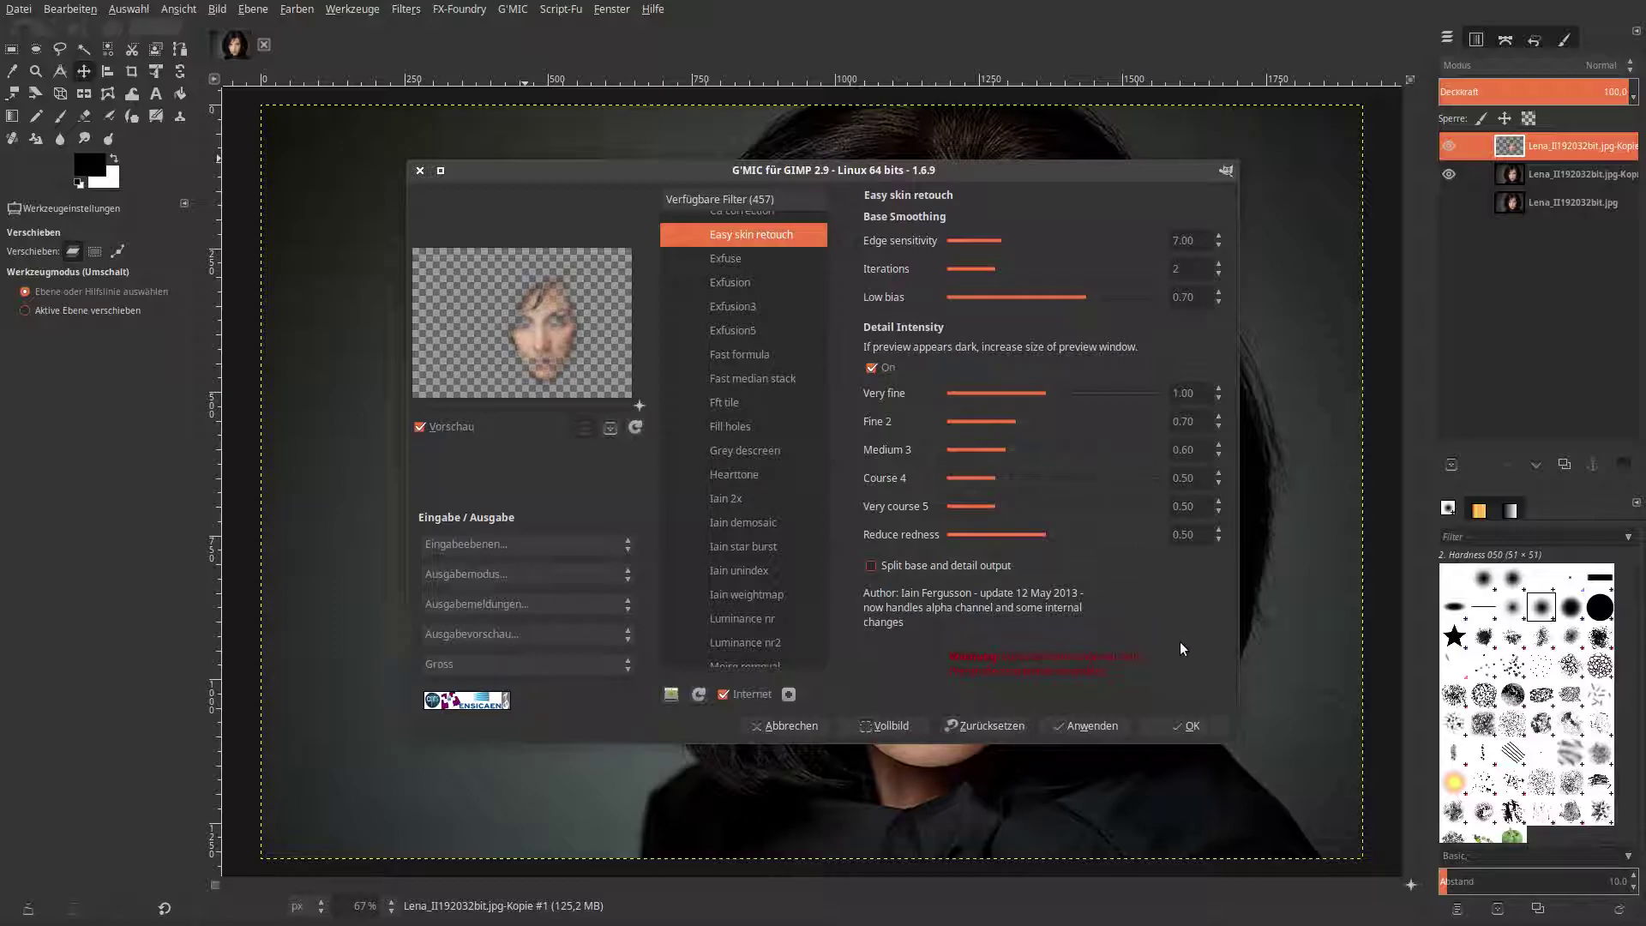
{"action": "left_click", "coordinate": [1164, 723]}
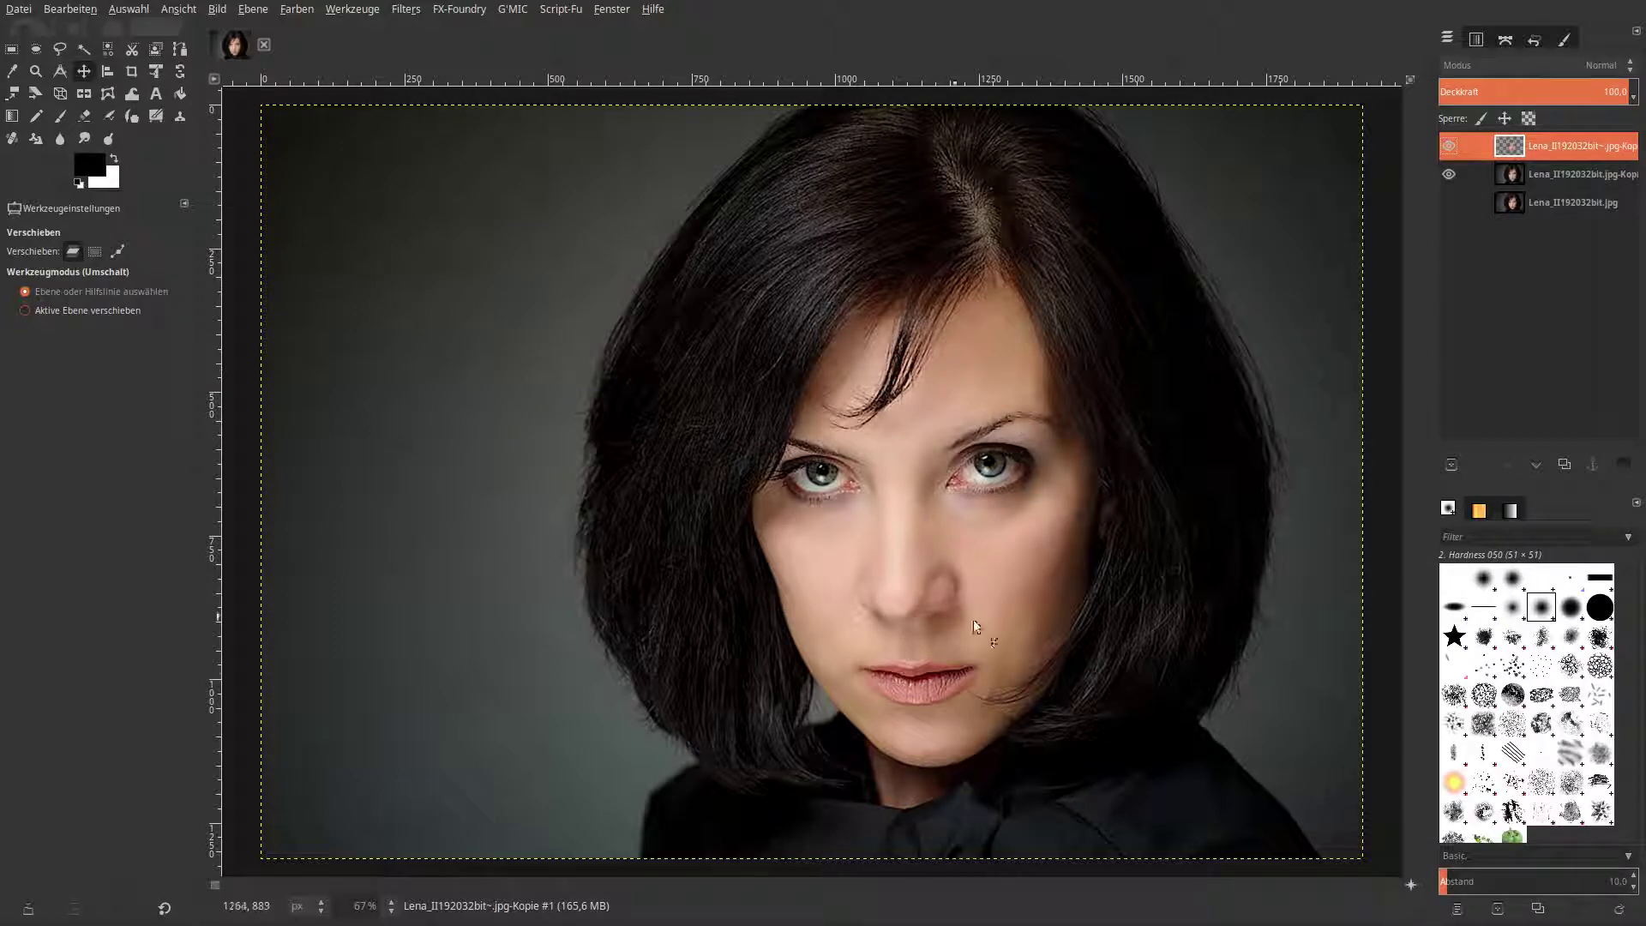
Check the skin layer's effect, then apply G'MIC's Smooth [skin] repair filter to it with the default settings.
{"action": "left_click", "coordinate": [1448, 148]}
{"action": "left_click", "coordinate": [529, 10]}
{"action": "left_click", "coordinate": [526, 29]}
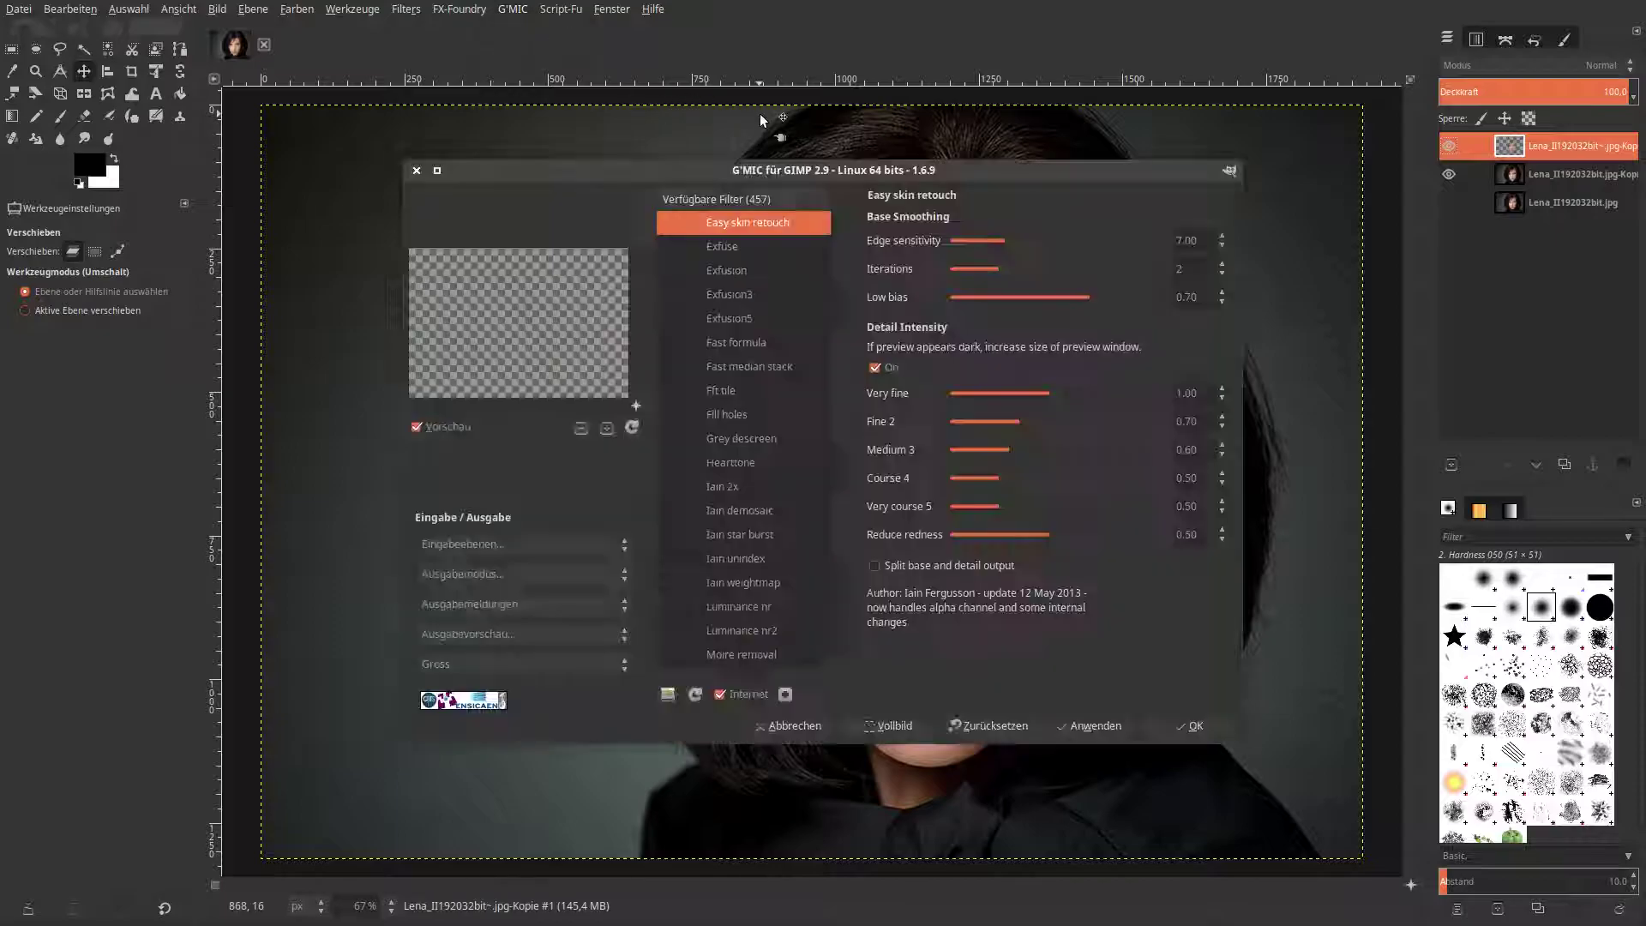
{"action": "scroll", "coordinate": [752, 363], "scroll_direction": "up", "scroll_amount": 5}
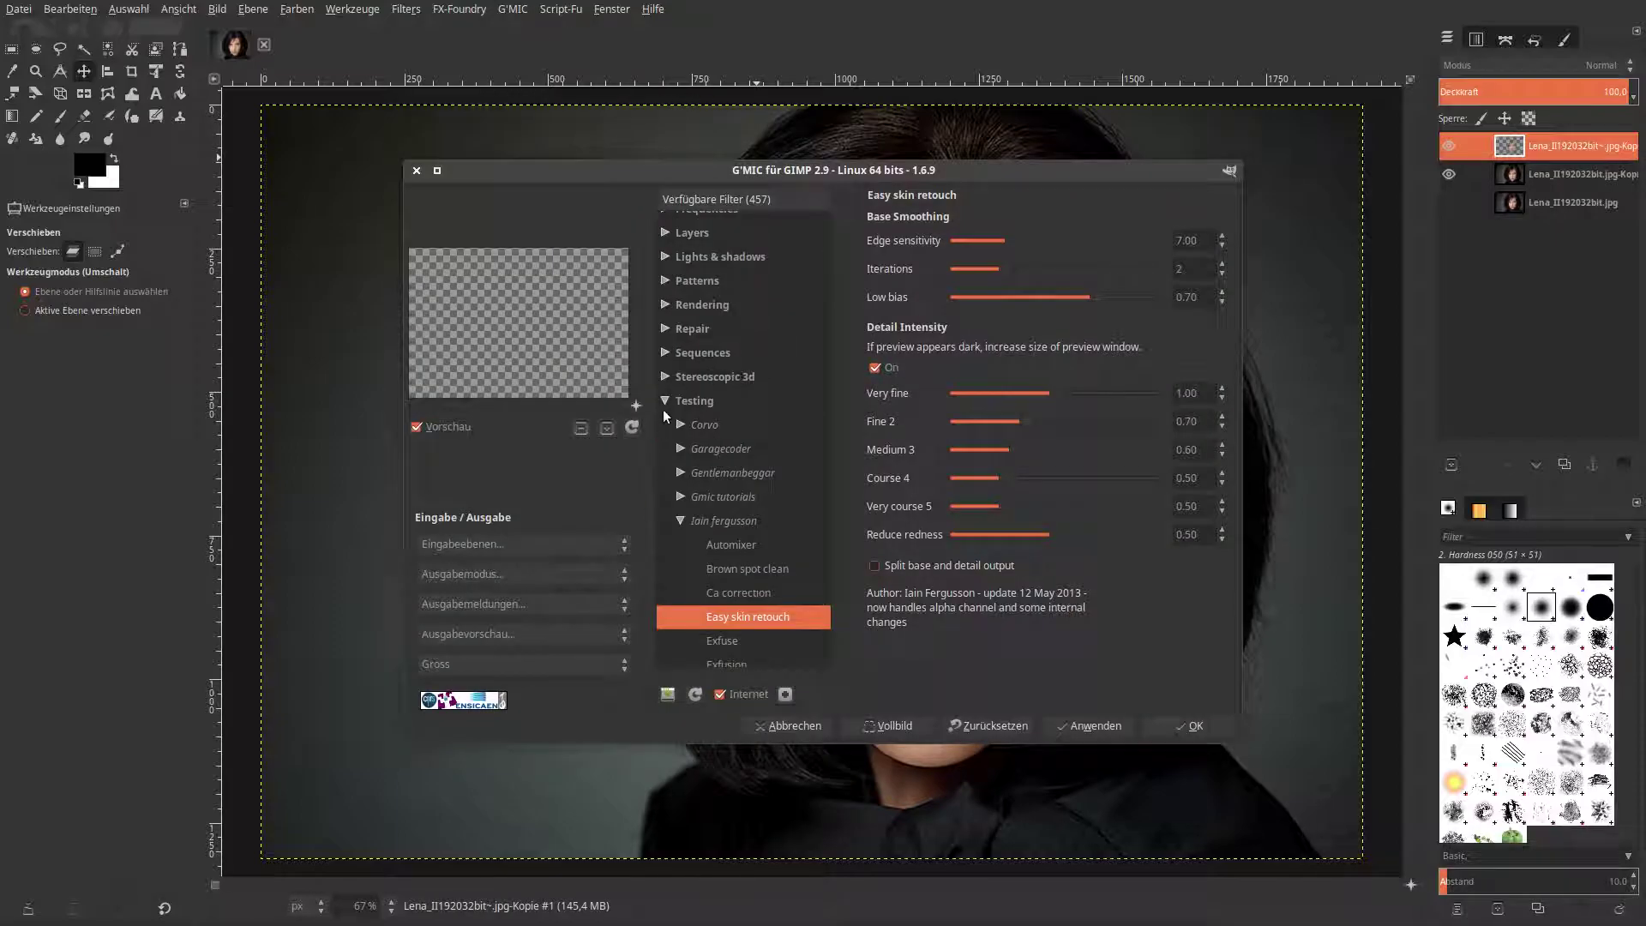
{"action": "left_click", "coordinate": [664, 405]}
{"action": "left_click", "coordinate": [671, 559]}
{"action": "scroll", "coordinate": [732, 548], "scroll_direction": "down", "scroll_amount": 10}
{"action": "scroll", "coordinate": [743, 547], "scroll_direction": "down", "scroll_amount": 4}
{"action": "left_click", "coordinate": [742, 450]}
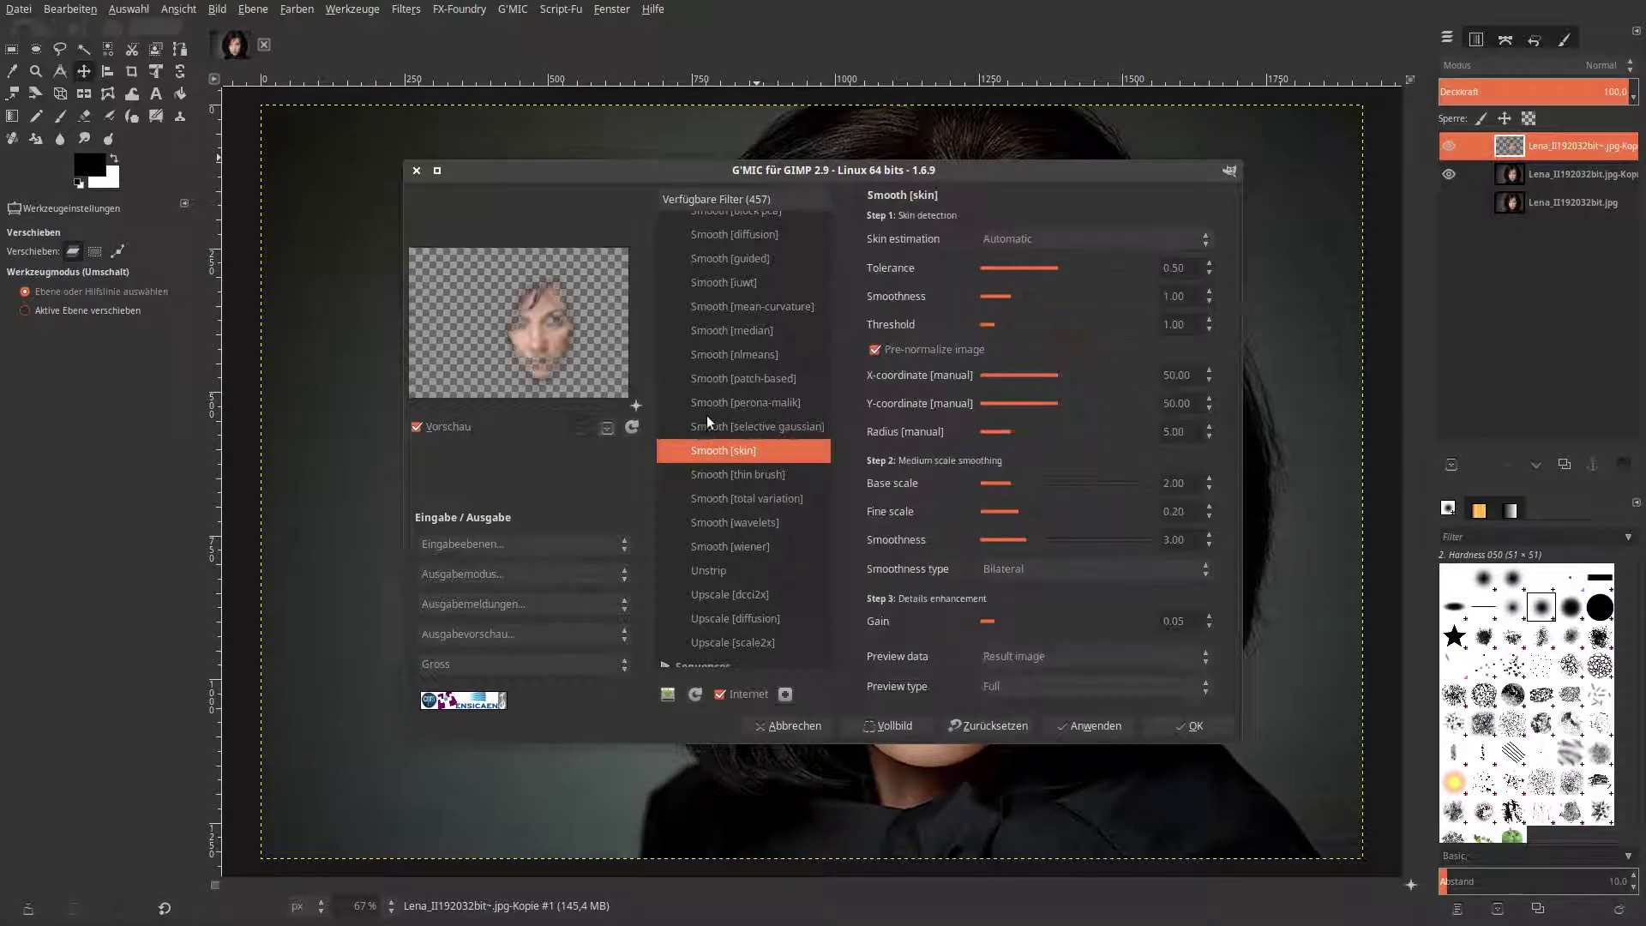
{"action": "left_click", "coordinate": [1167, 726]}
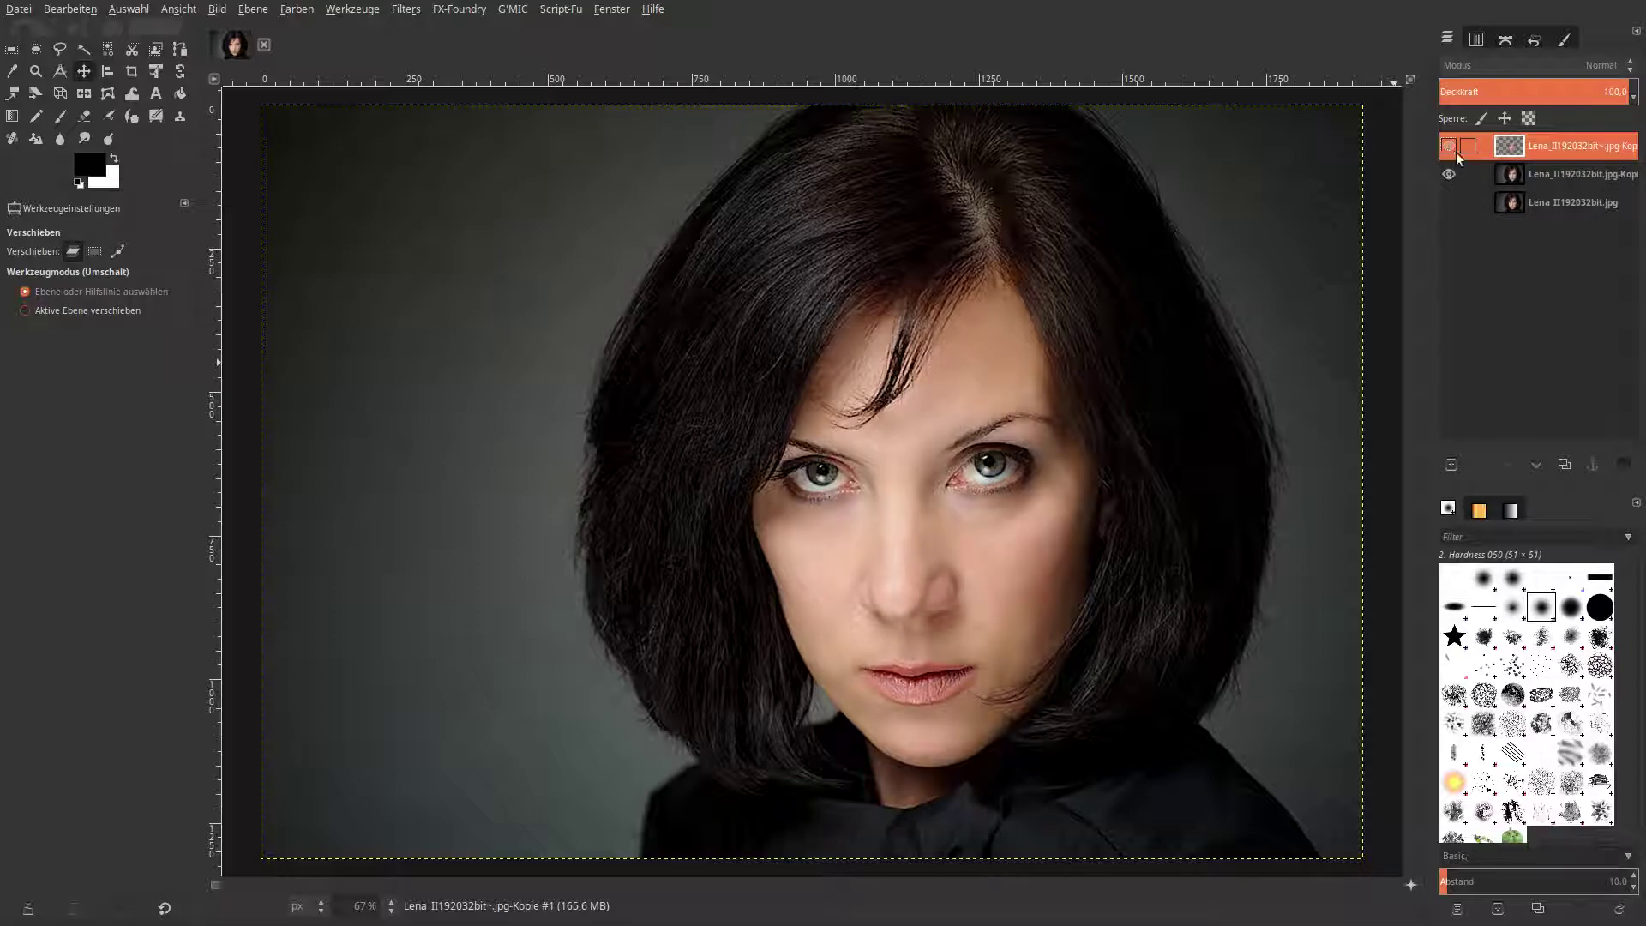
Merge the retouched skin layer down onto the portrait copy and add a new transparent layer above it.
{"action": "right_click", "coordinate": [1512, 153]}
{"action": "left_click", "coordinate": [1438, 269]}
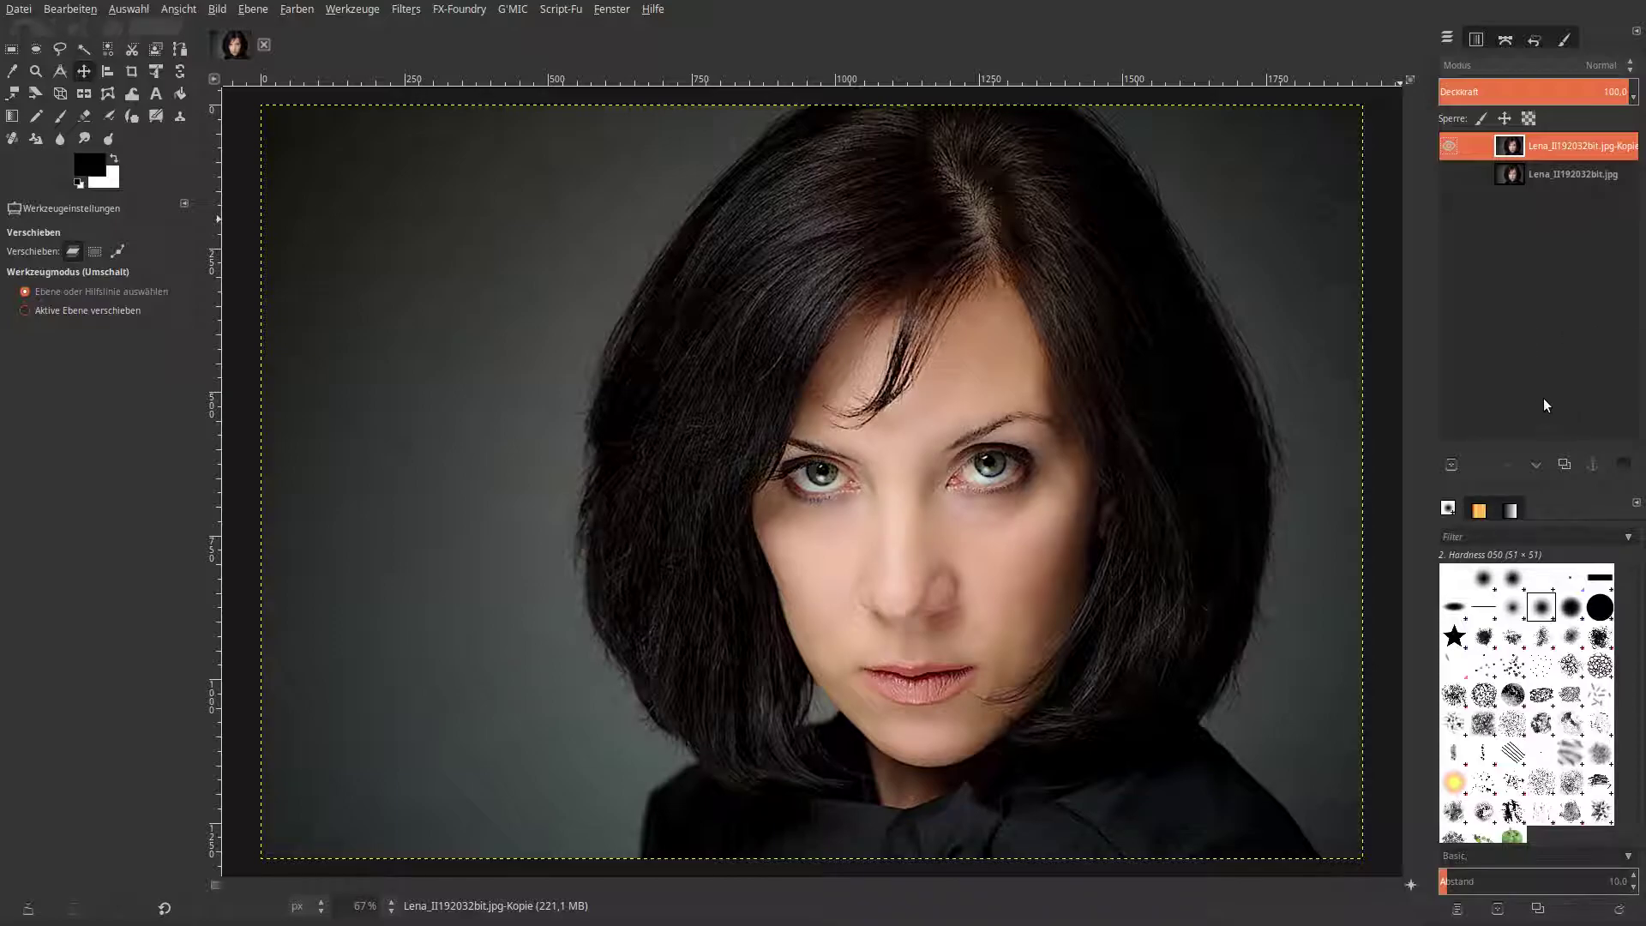
{"action": "left_click", "coordinate": [1452, 465]}
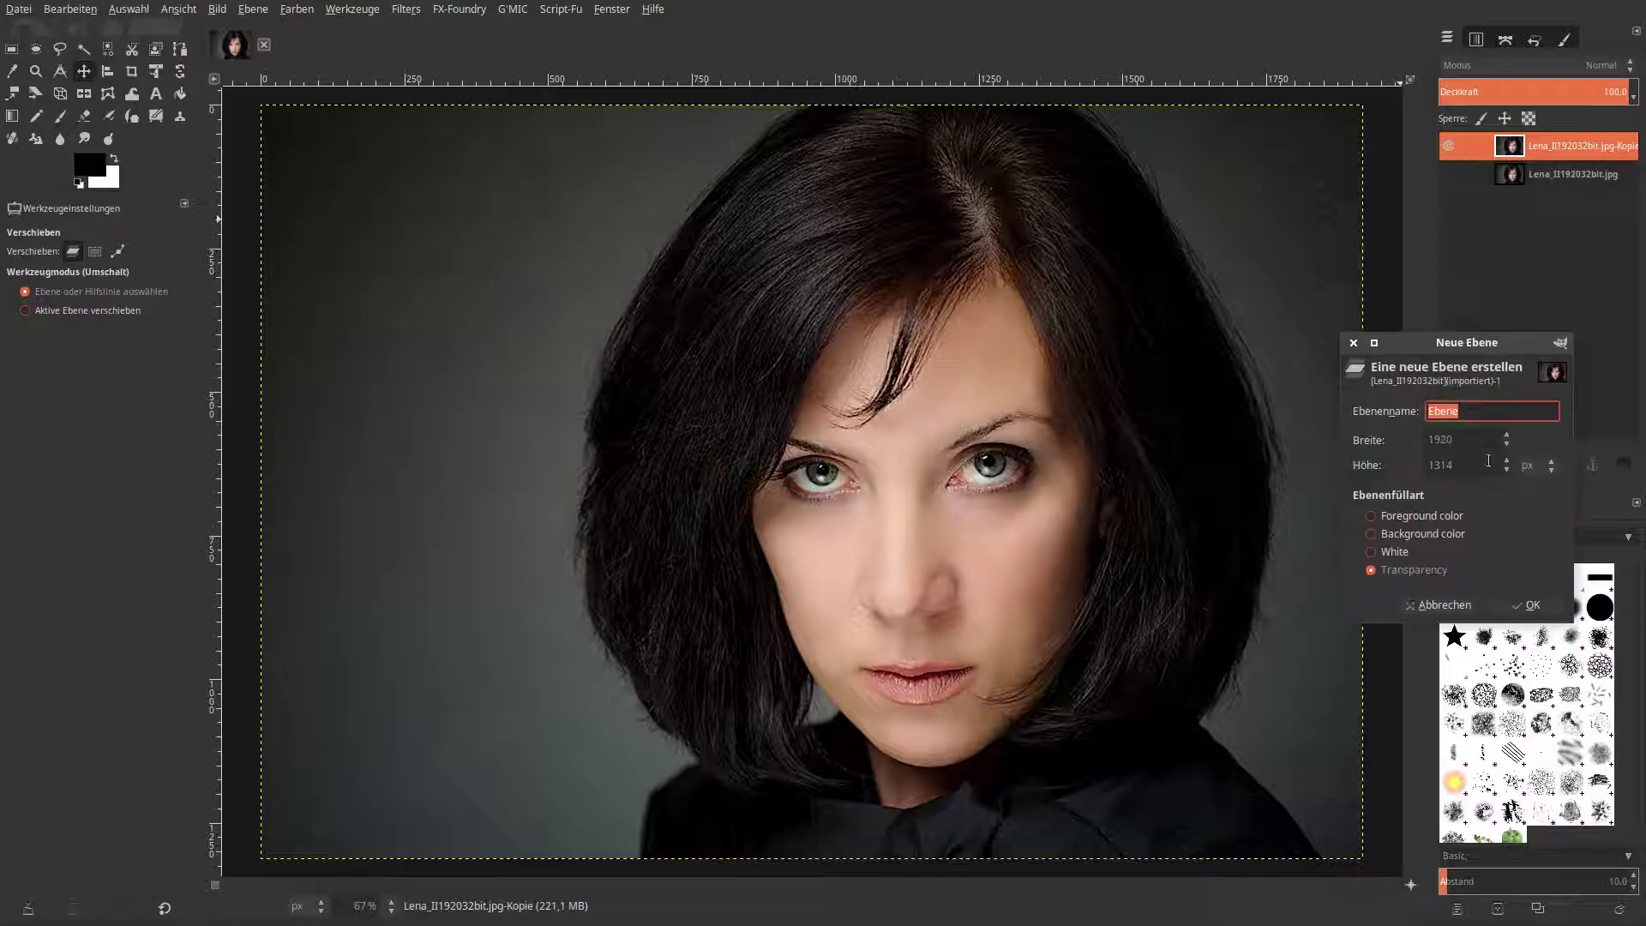
{"action": "left_click", "coordinate": [1515, 604]}
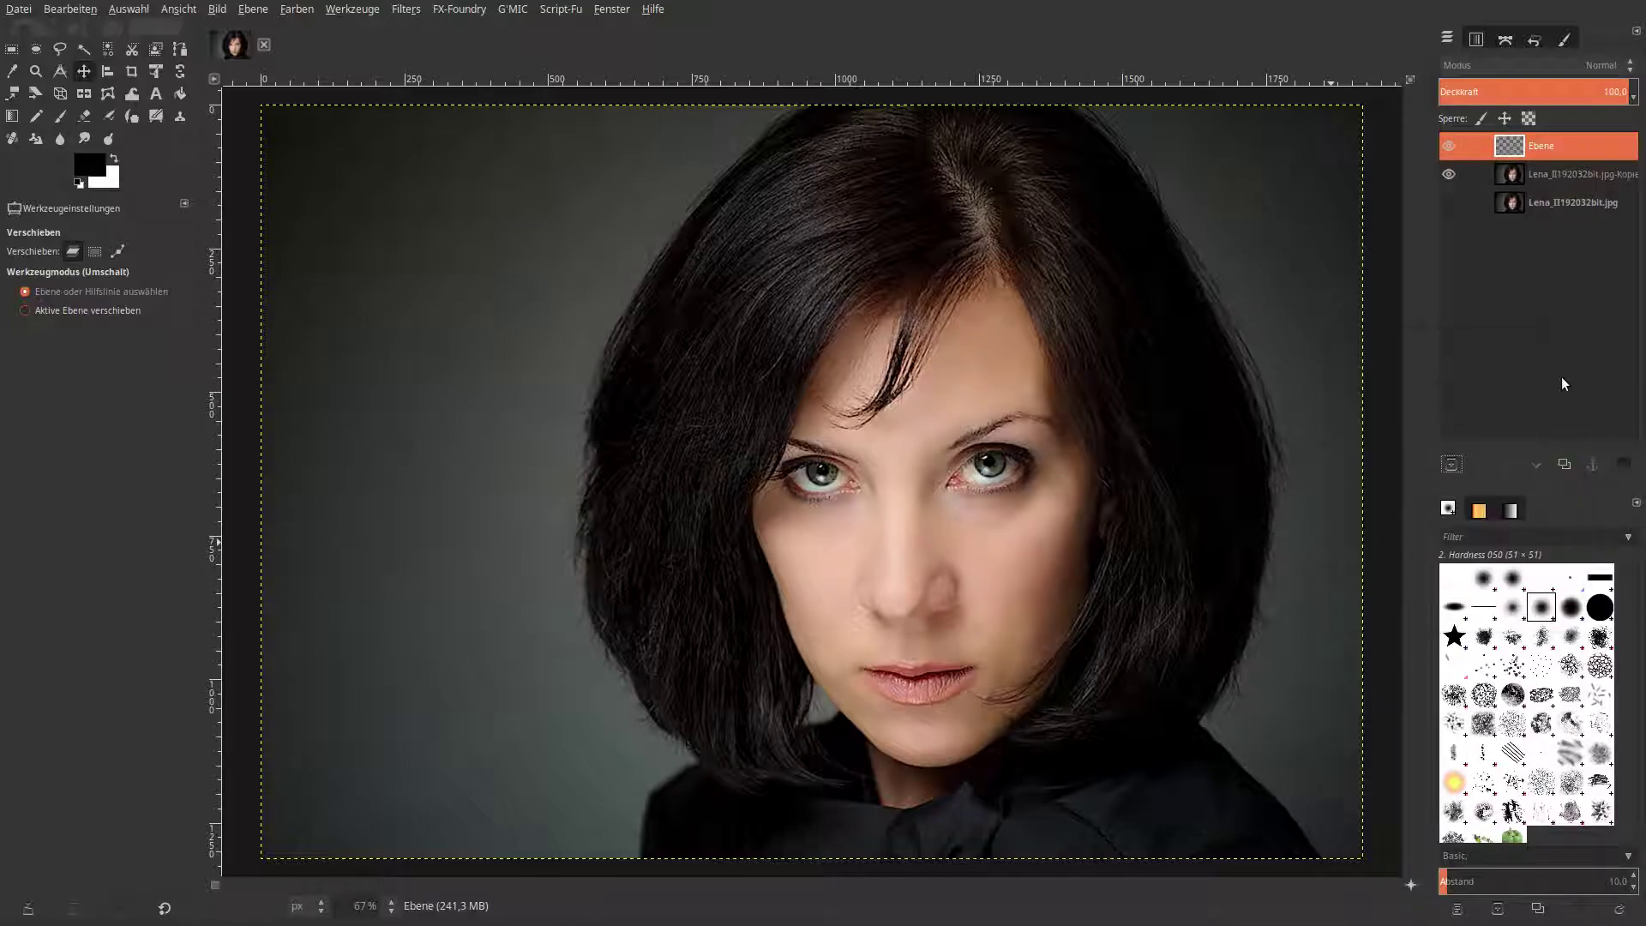
Set the new transparent layer's blend mode to Abziehen and its opacity to 10.
{"action": "left_click", "coordinate": [1556, 69]}
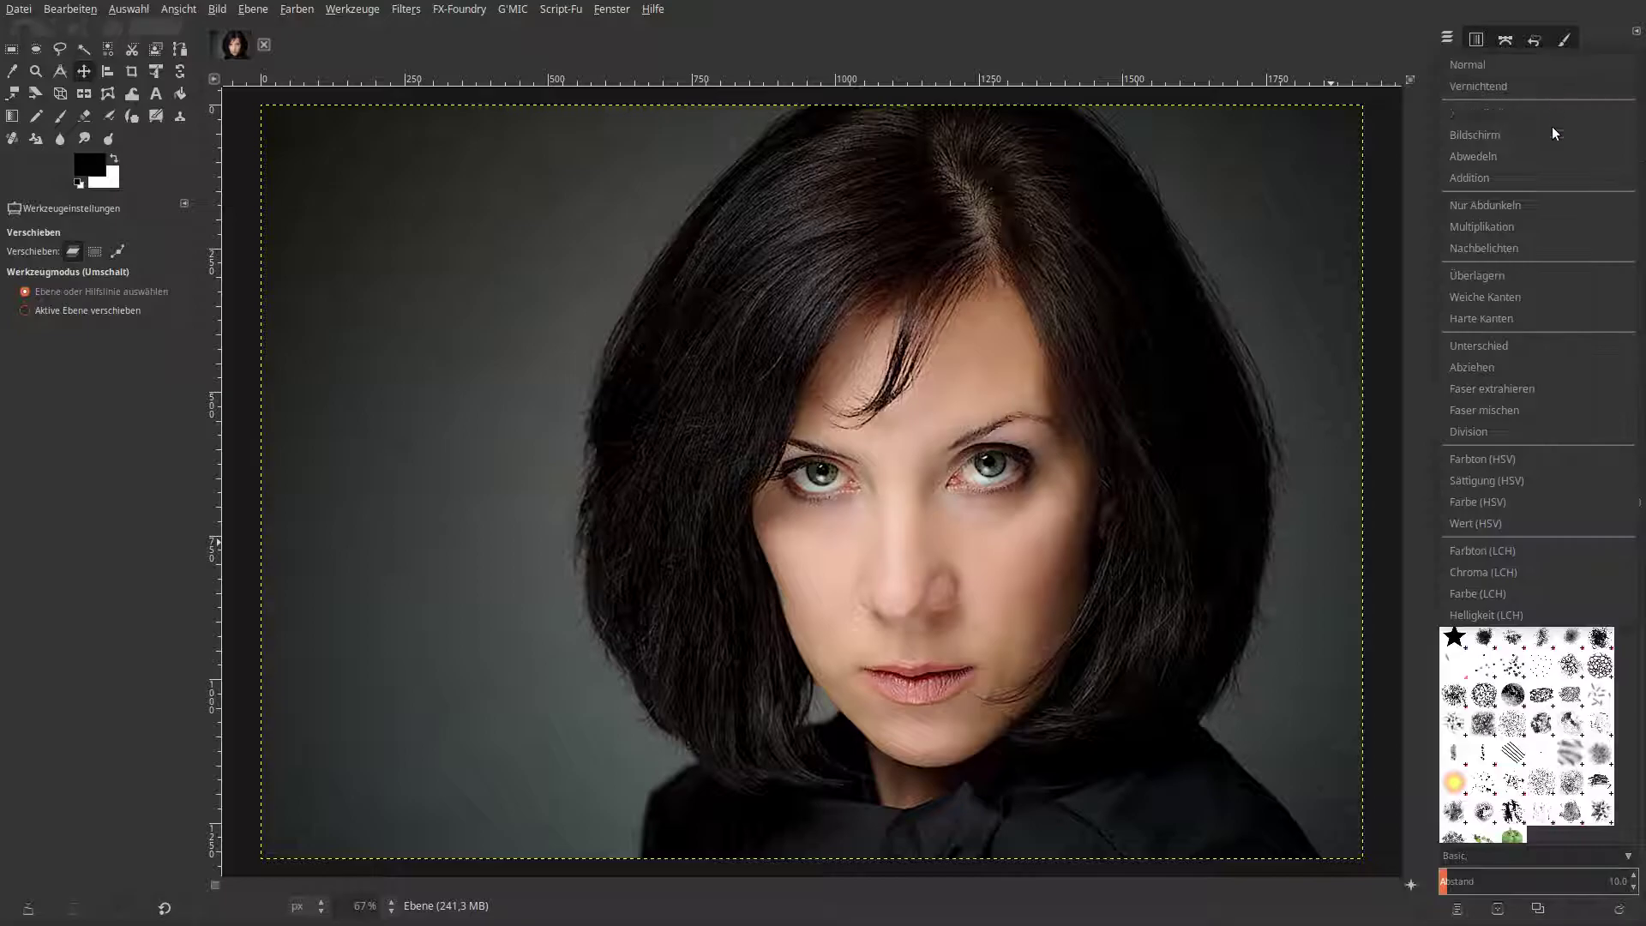
{"action": "left_click", "coordinate": [1525, 366]}
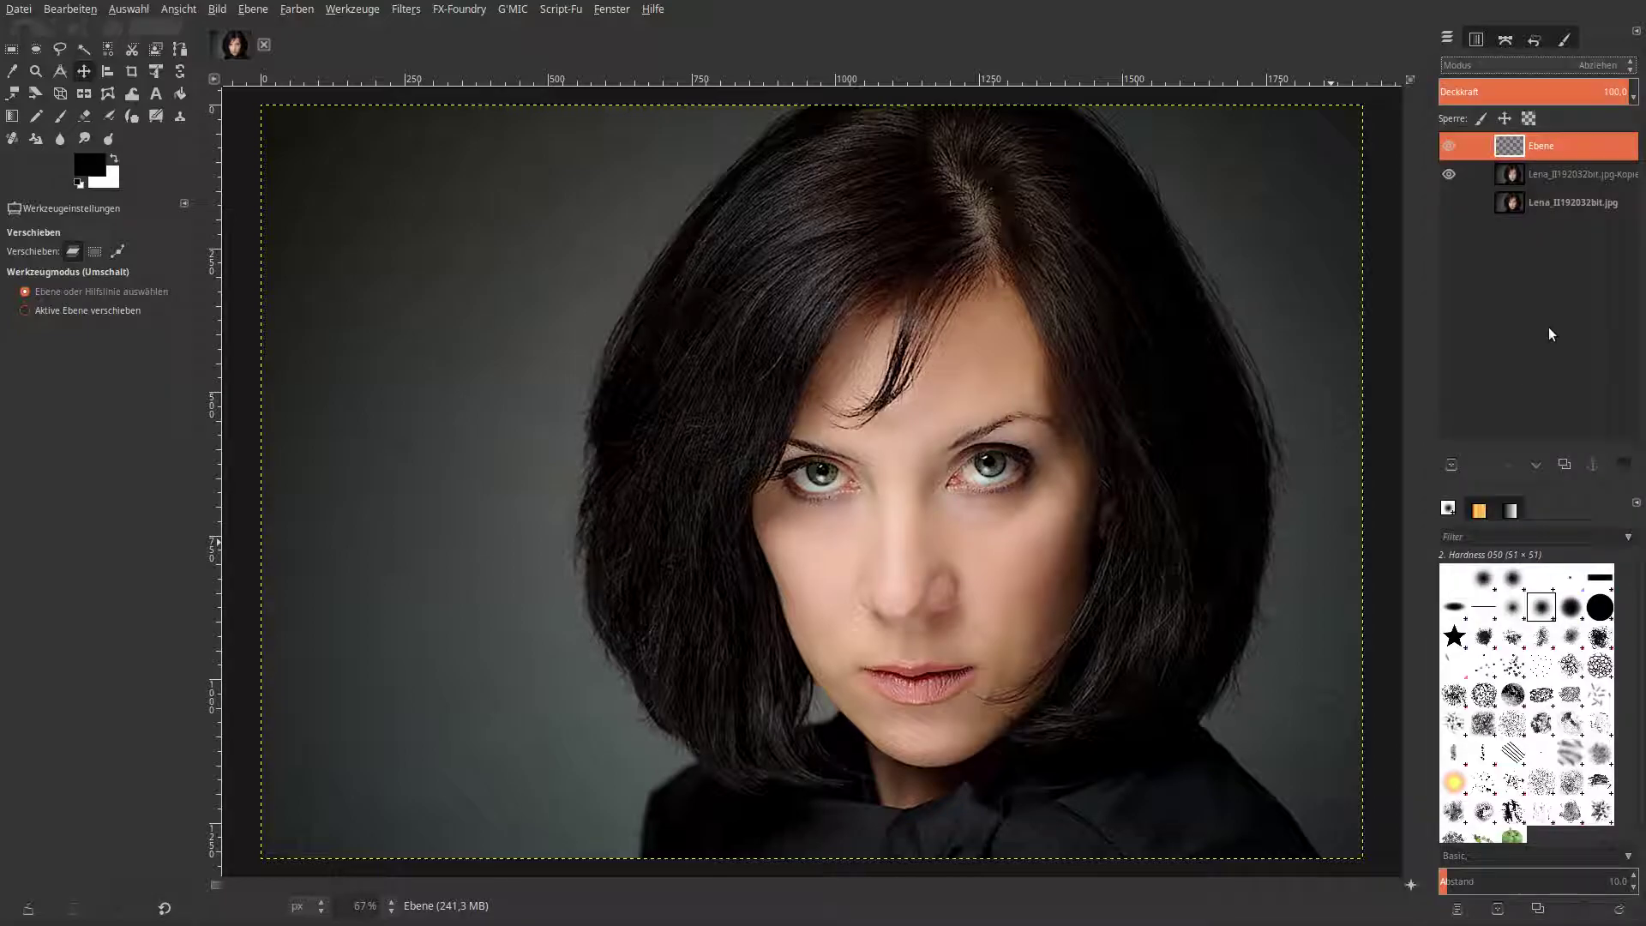
{"action": "left_click", "coordinate": [1599, 100]}
{"action": "type", "text": "10"}
{"action": "key", "text": "Return"}
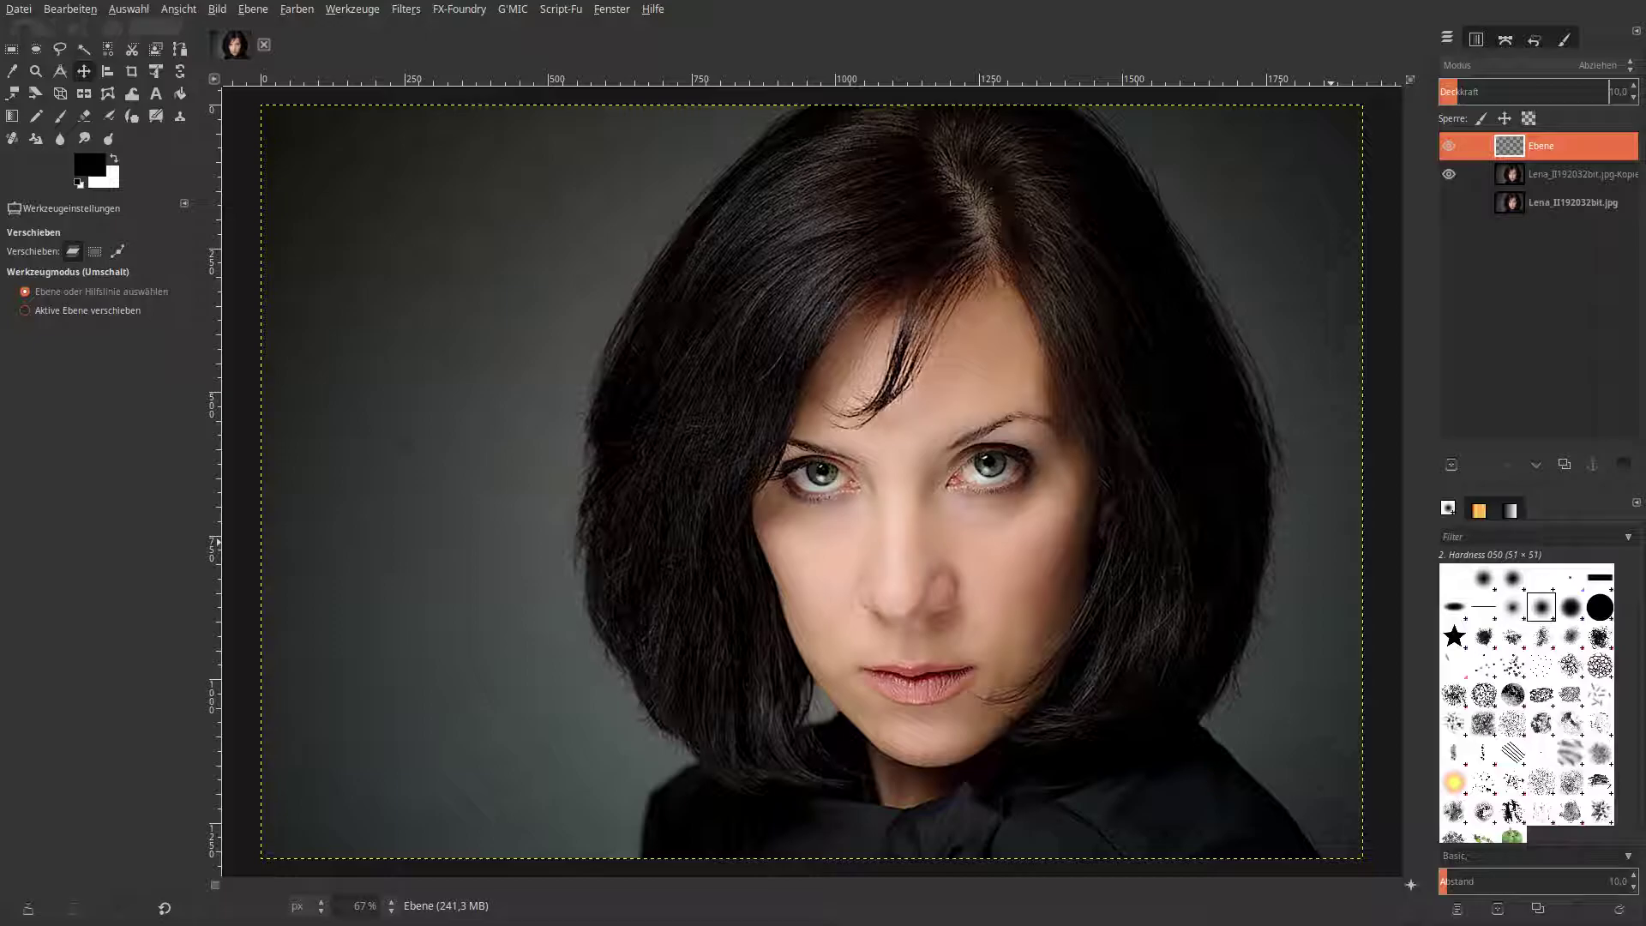
Duplicate the transparent layer and set the copy's opacity to 15.
{"action": "left_click", "coordinate": [1565, 465]}
{"action": "left_click", "coordinate": [1602, 93]}
{"action": "type", "text": "15"}
{"action": "key", "text": "Return"}
Select the lower transparent layer and set the foreground colour to yellow.
{"action": "left_click", "coordinate": [1502, 179]}
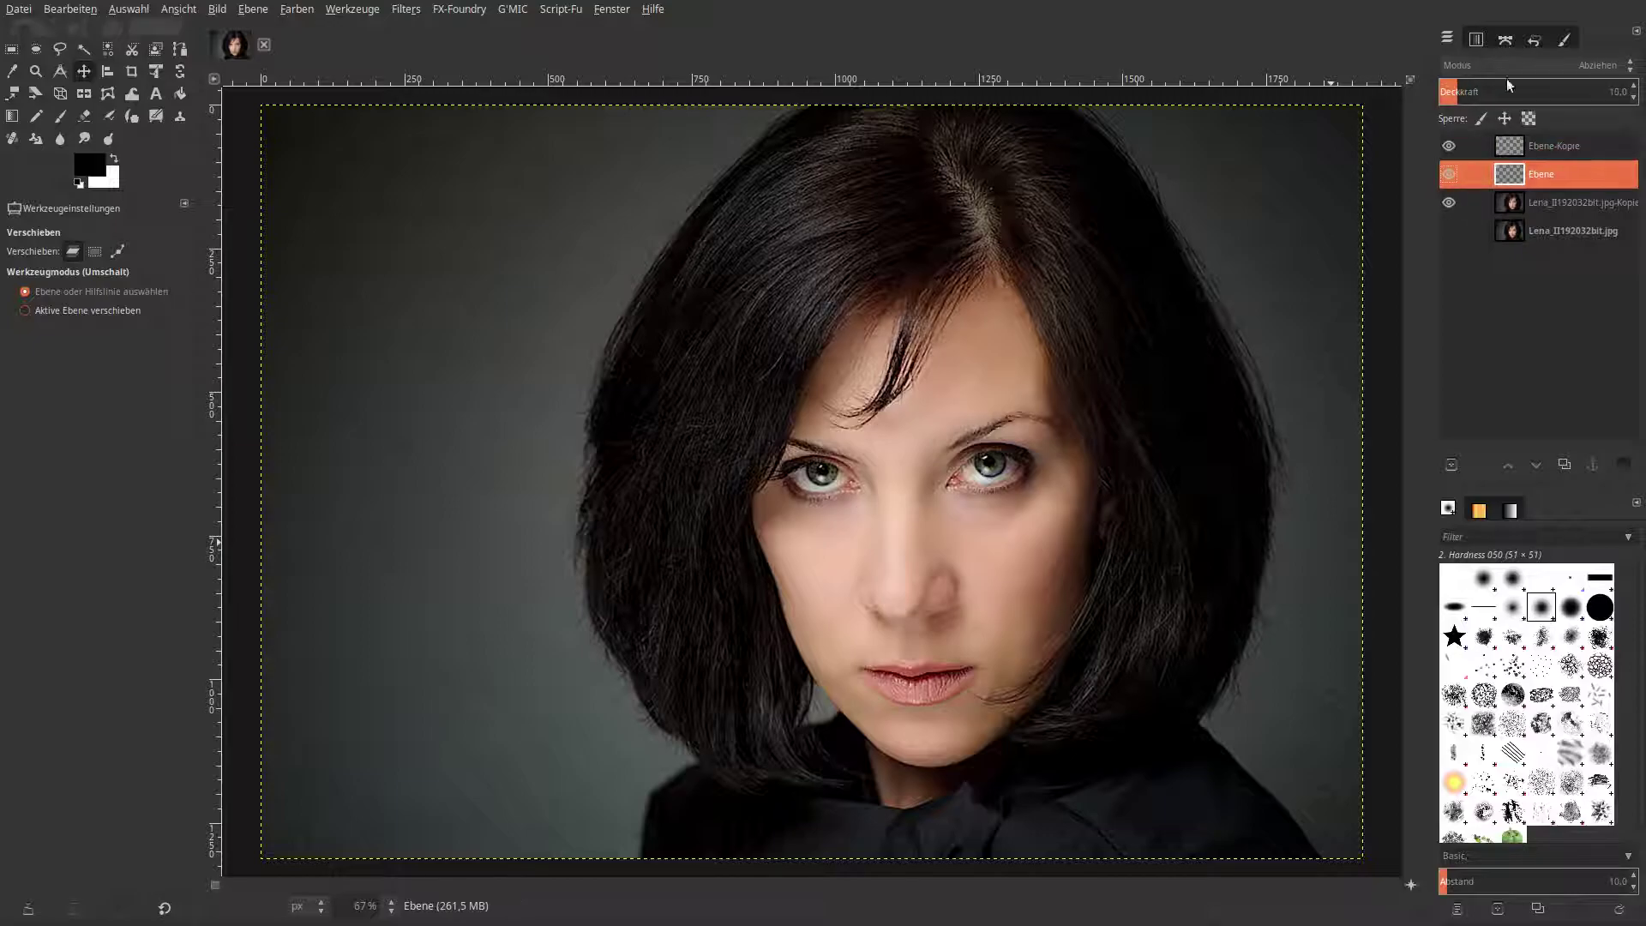
{"action": "left_click", "coordinate": [96, 166]}
{"action": "left_click", "coordinate": [279, 199]}
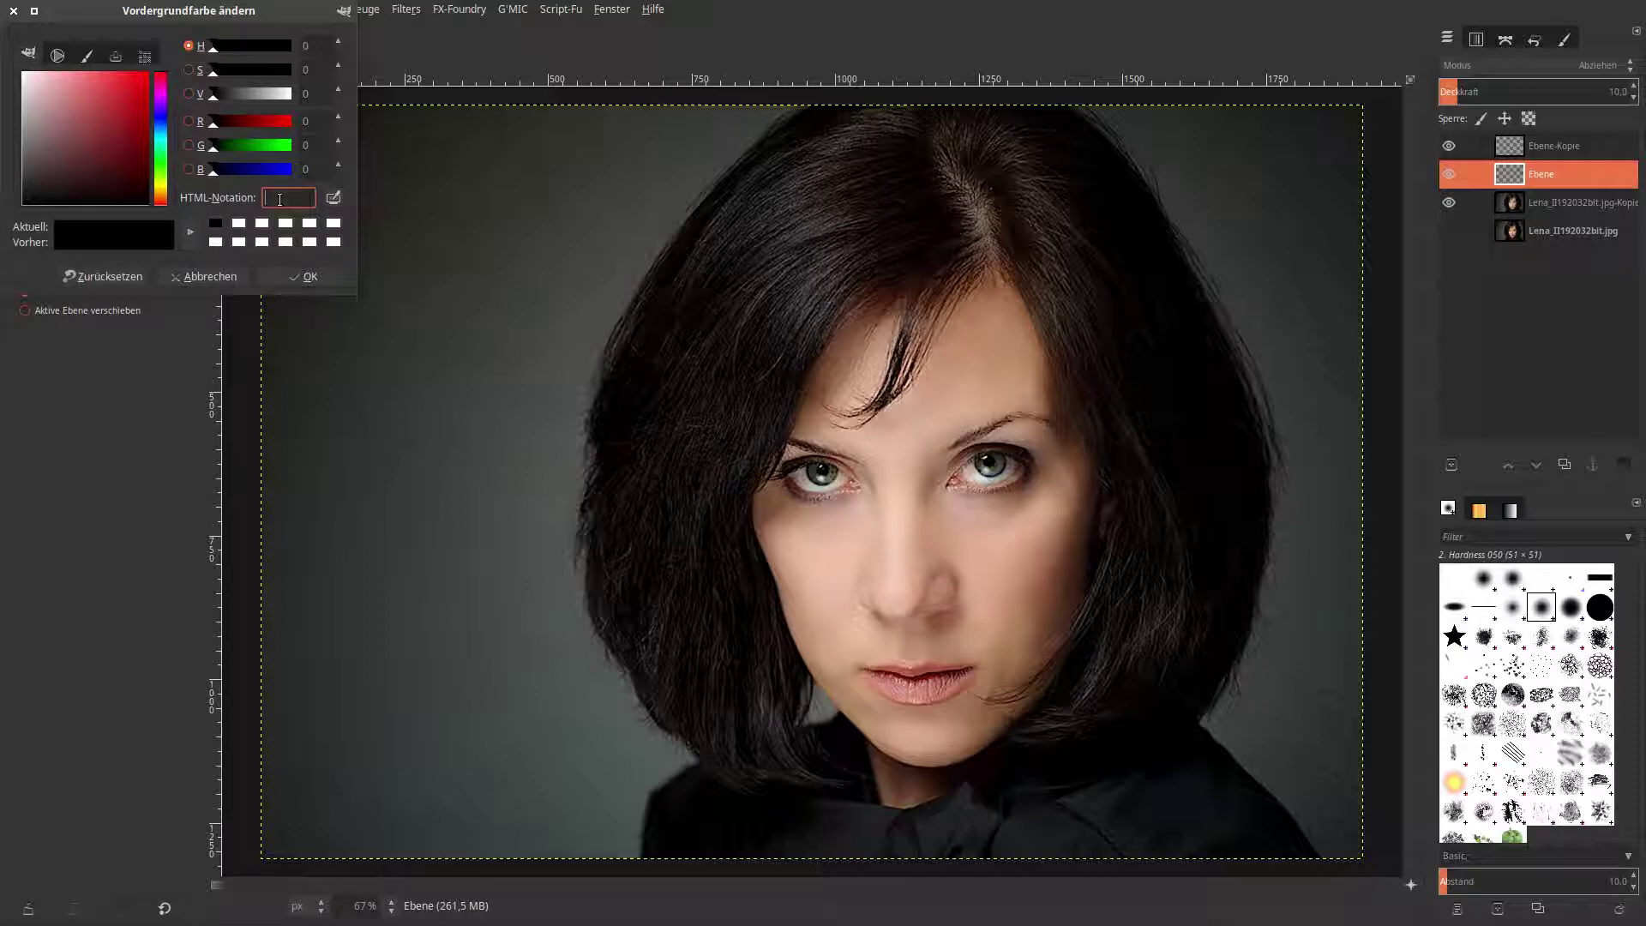
{"action": "type", "text": "yel"}
{"action": "key", "text": "Down"}
{"action": "key", "text": "Return"}
{"action": "left_click", "coordinate": [305, 276]}
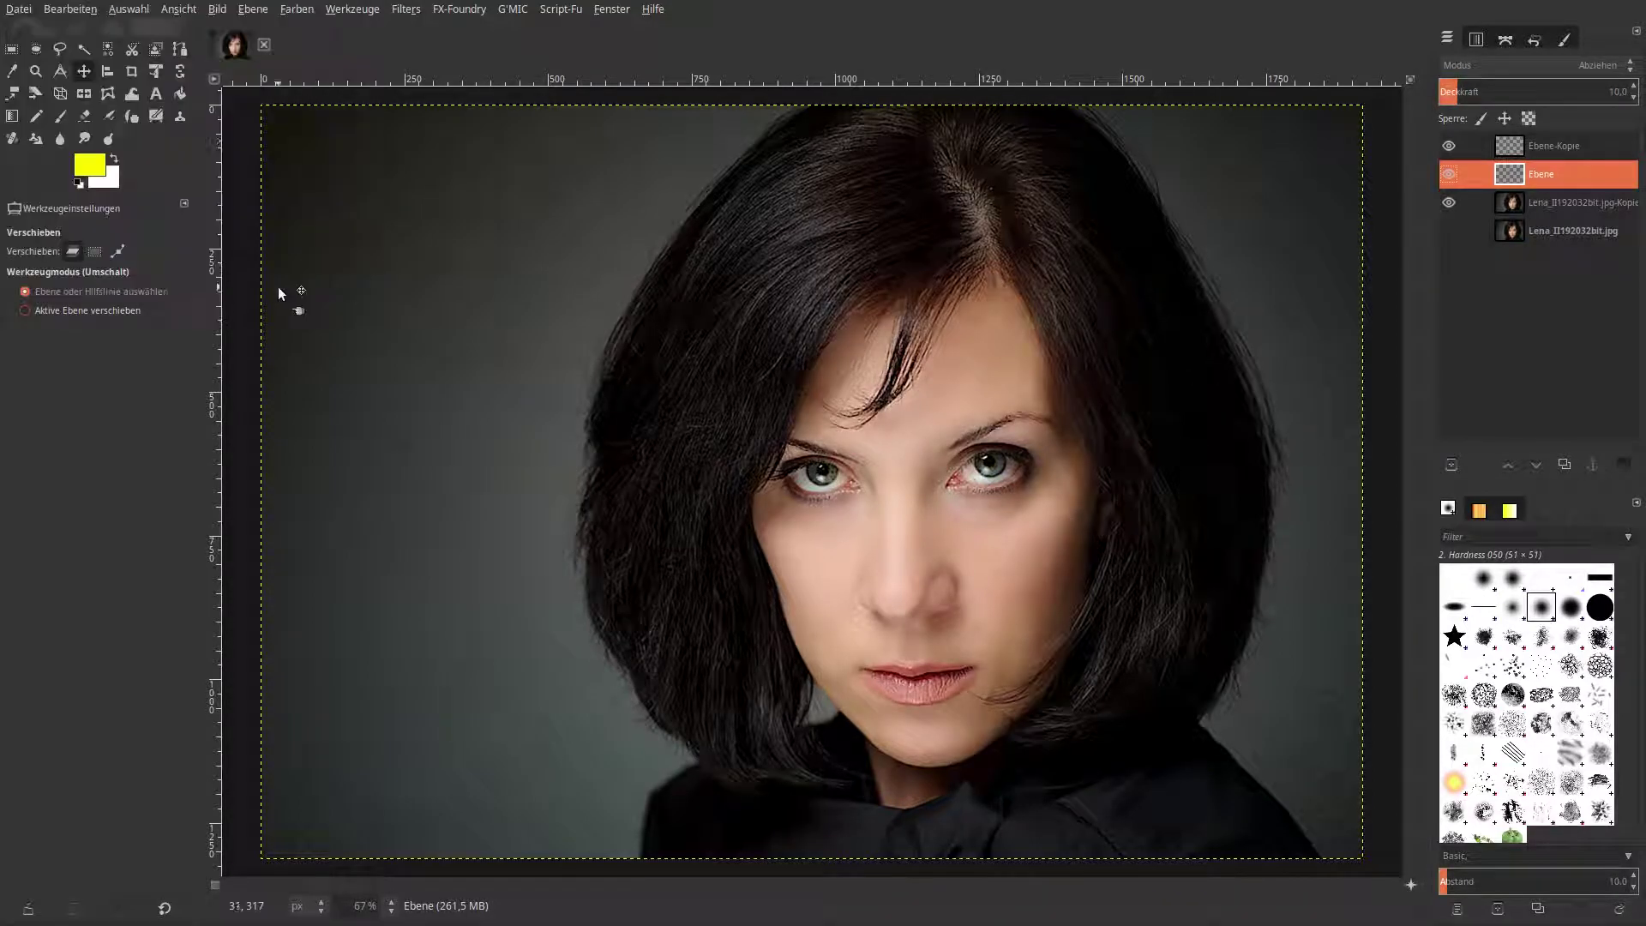
Fill the lower transparent layer with yellow and the Ebene-Kopie layer above it with red.
{"action": "key", "text": "ctrl+comma"}
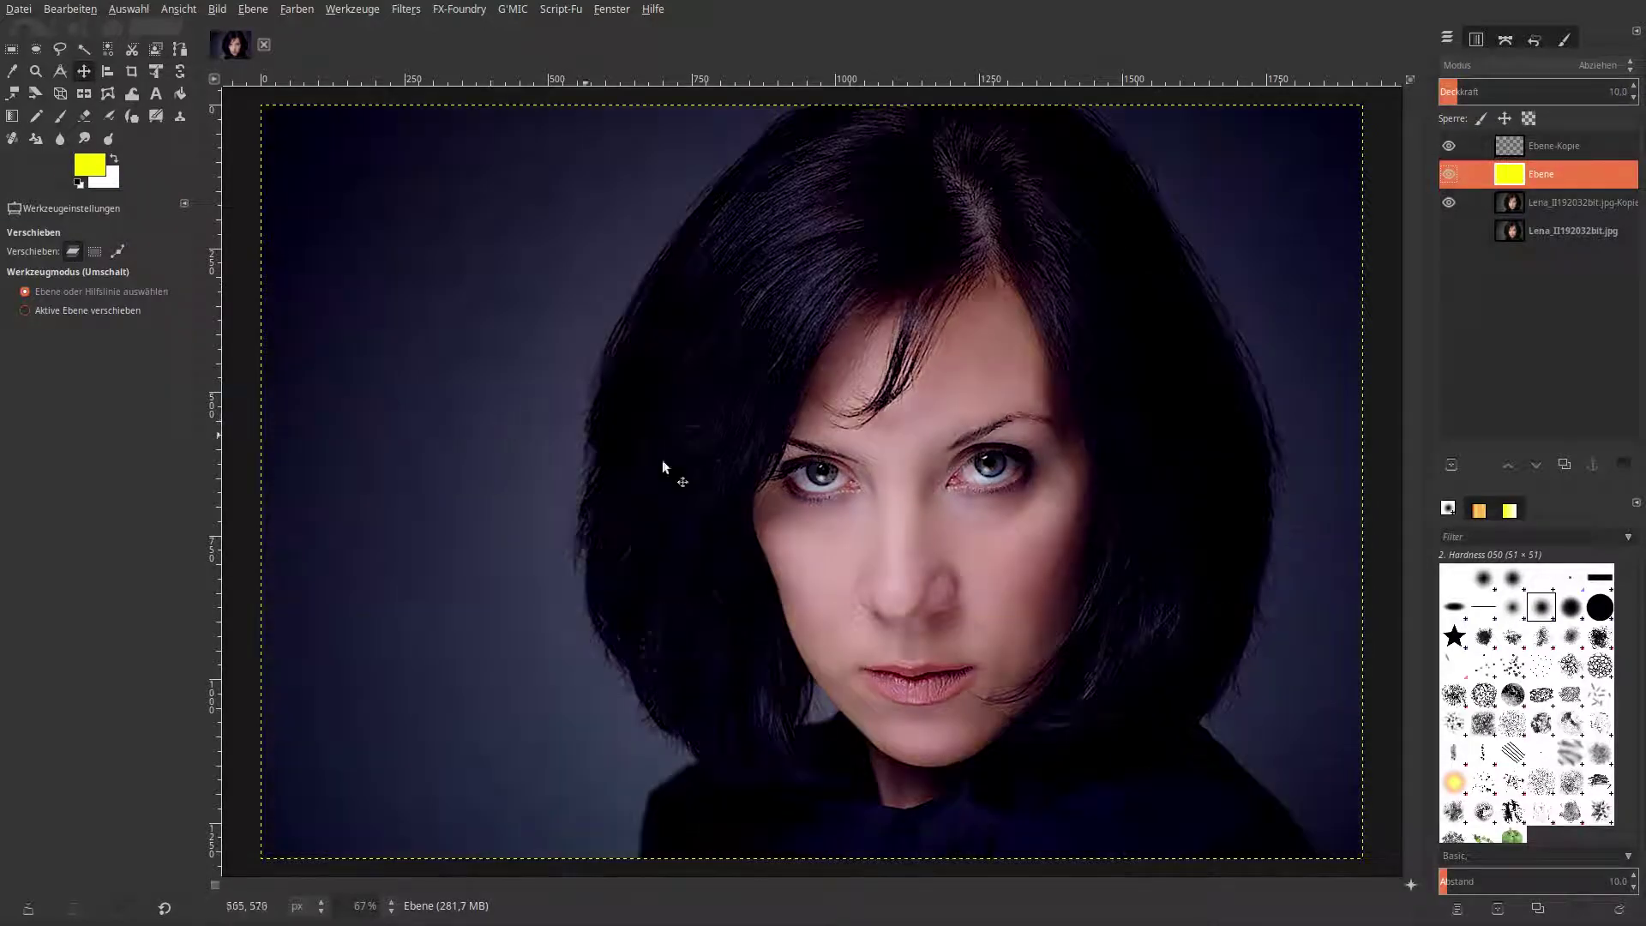
{"action": "left_click", "coordinate": [1519, 149]}
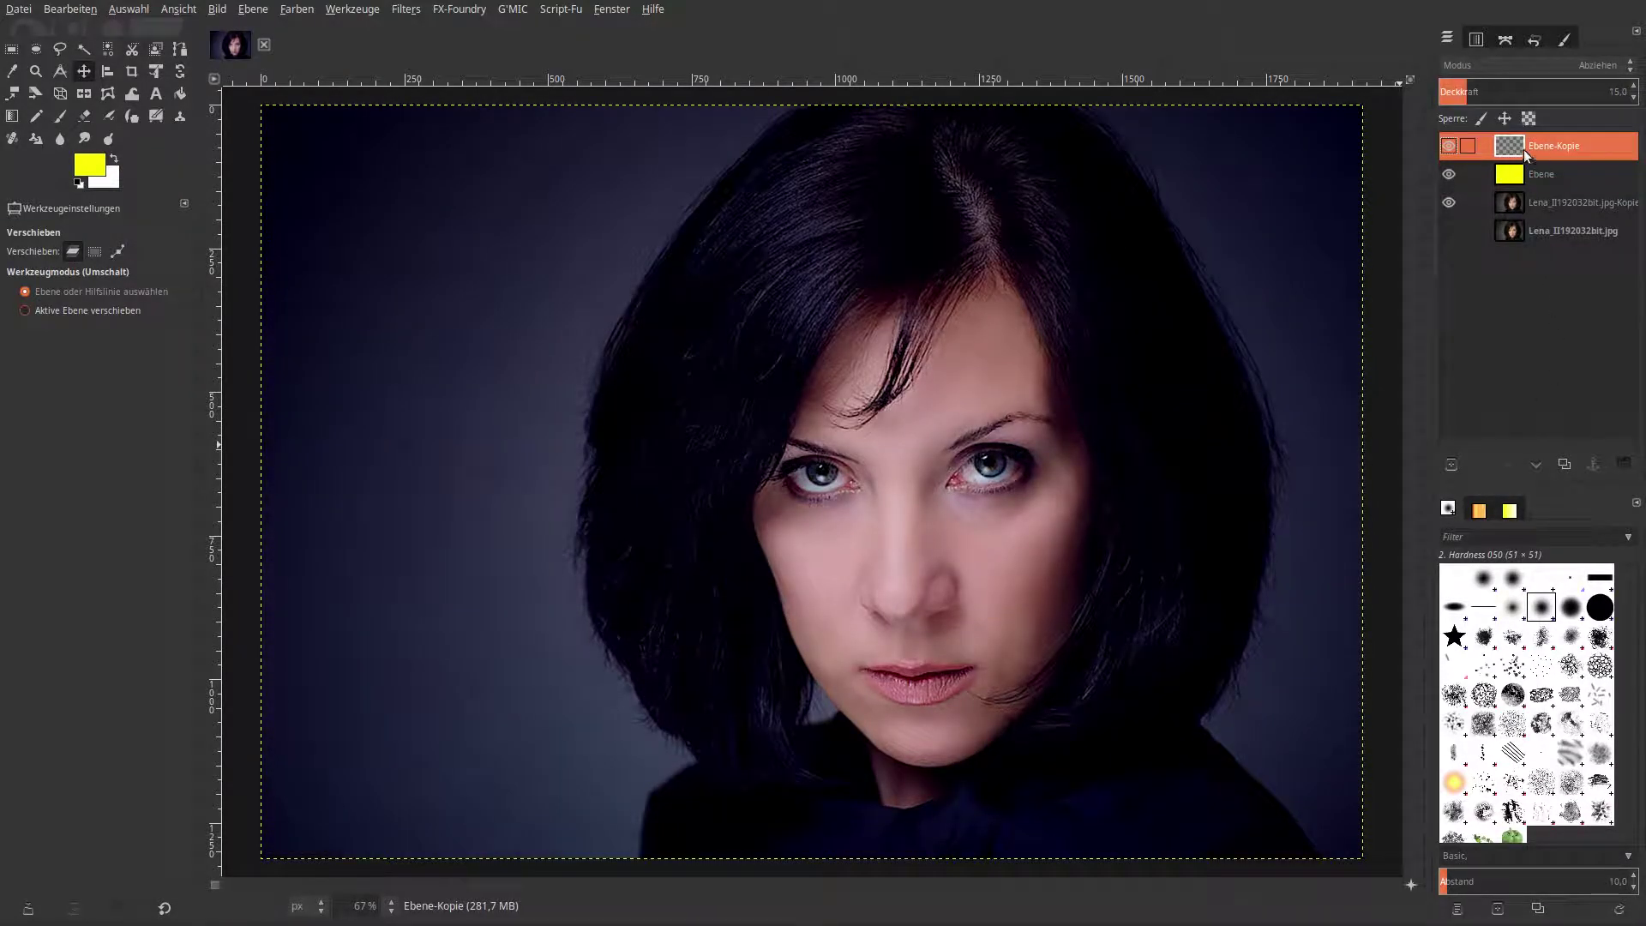
{"action": "left_click", "coordinate": [101, 168]}
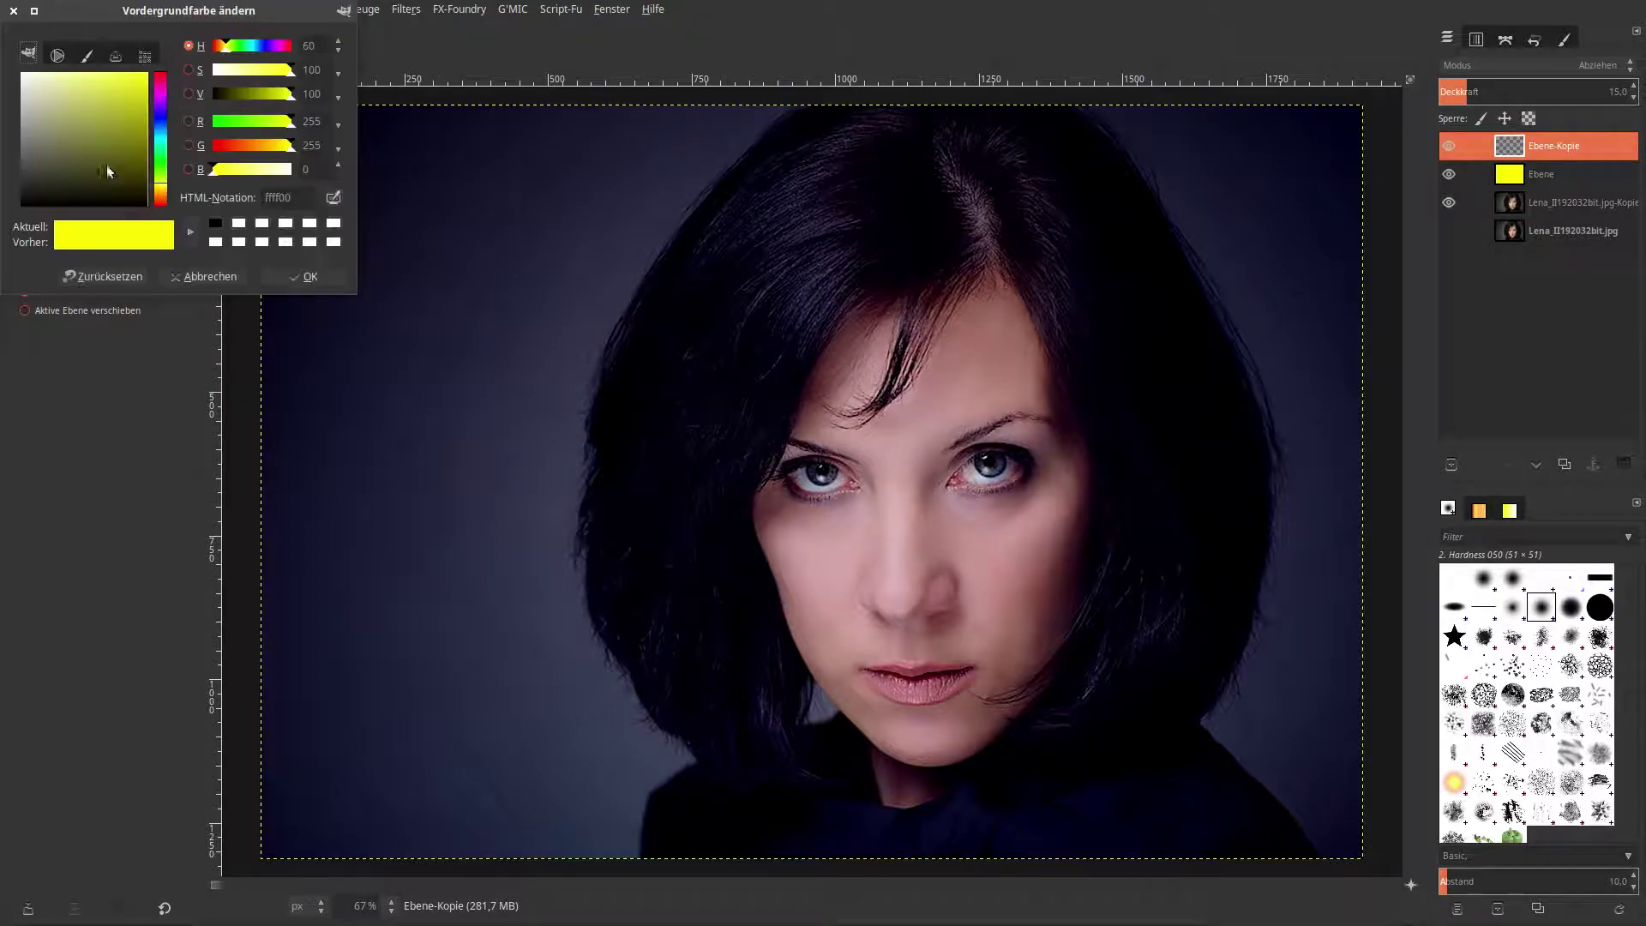
{"action": "double_click", "coordinate": [299, 198]}
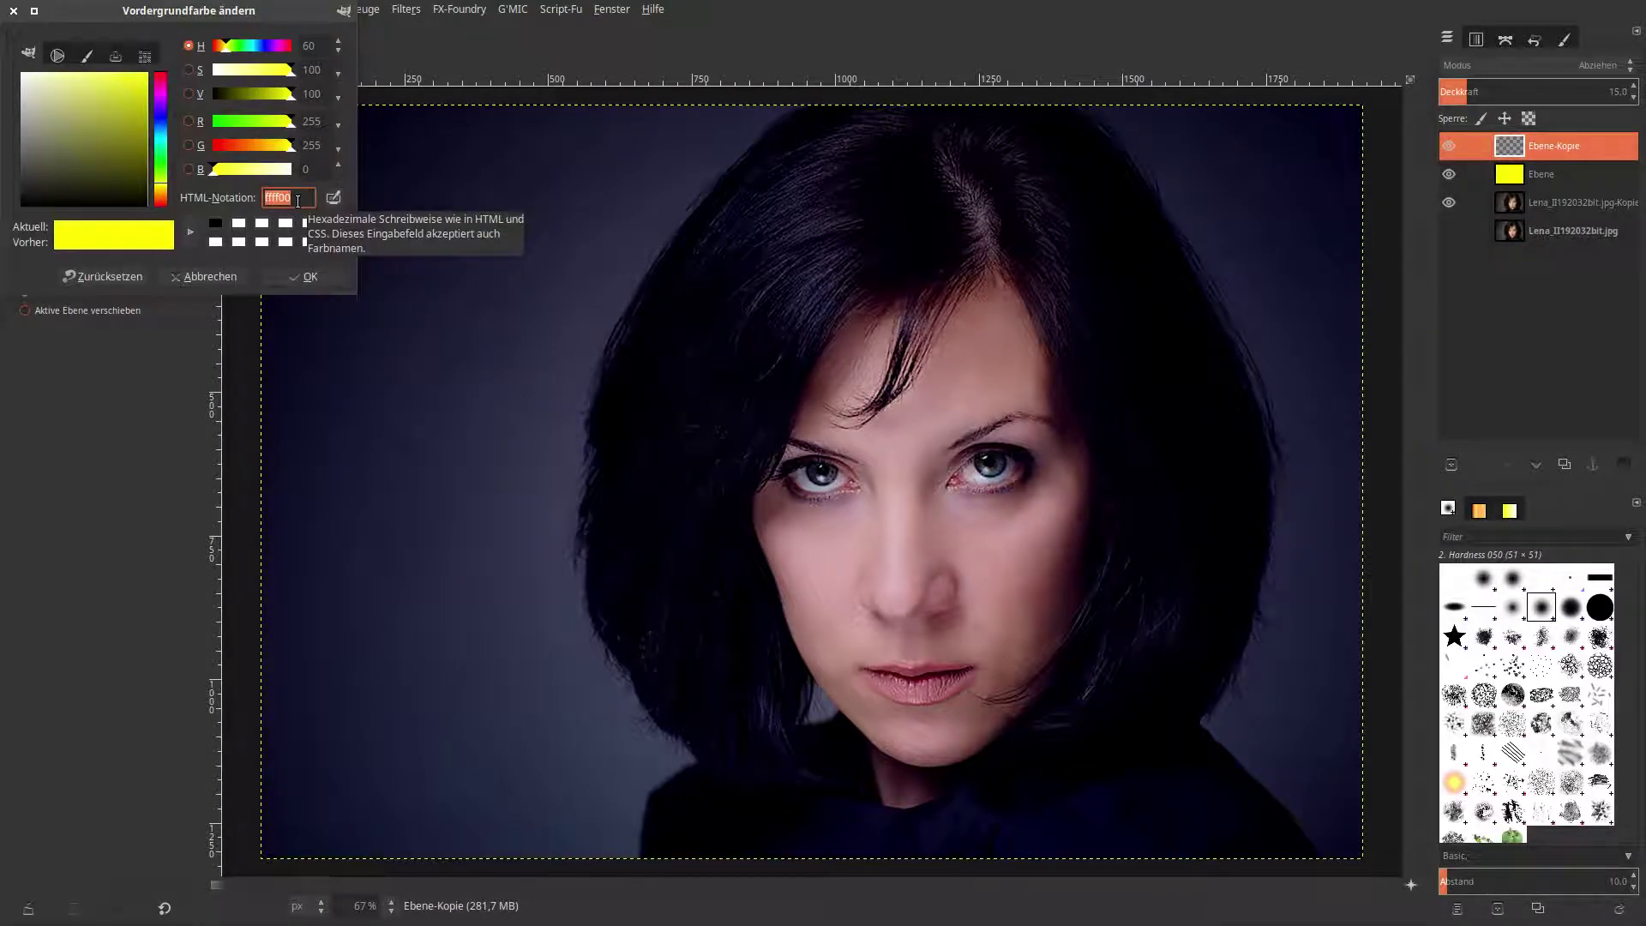
{"action": "type", "text": "rot"}
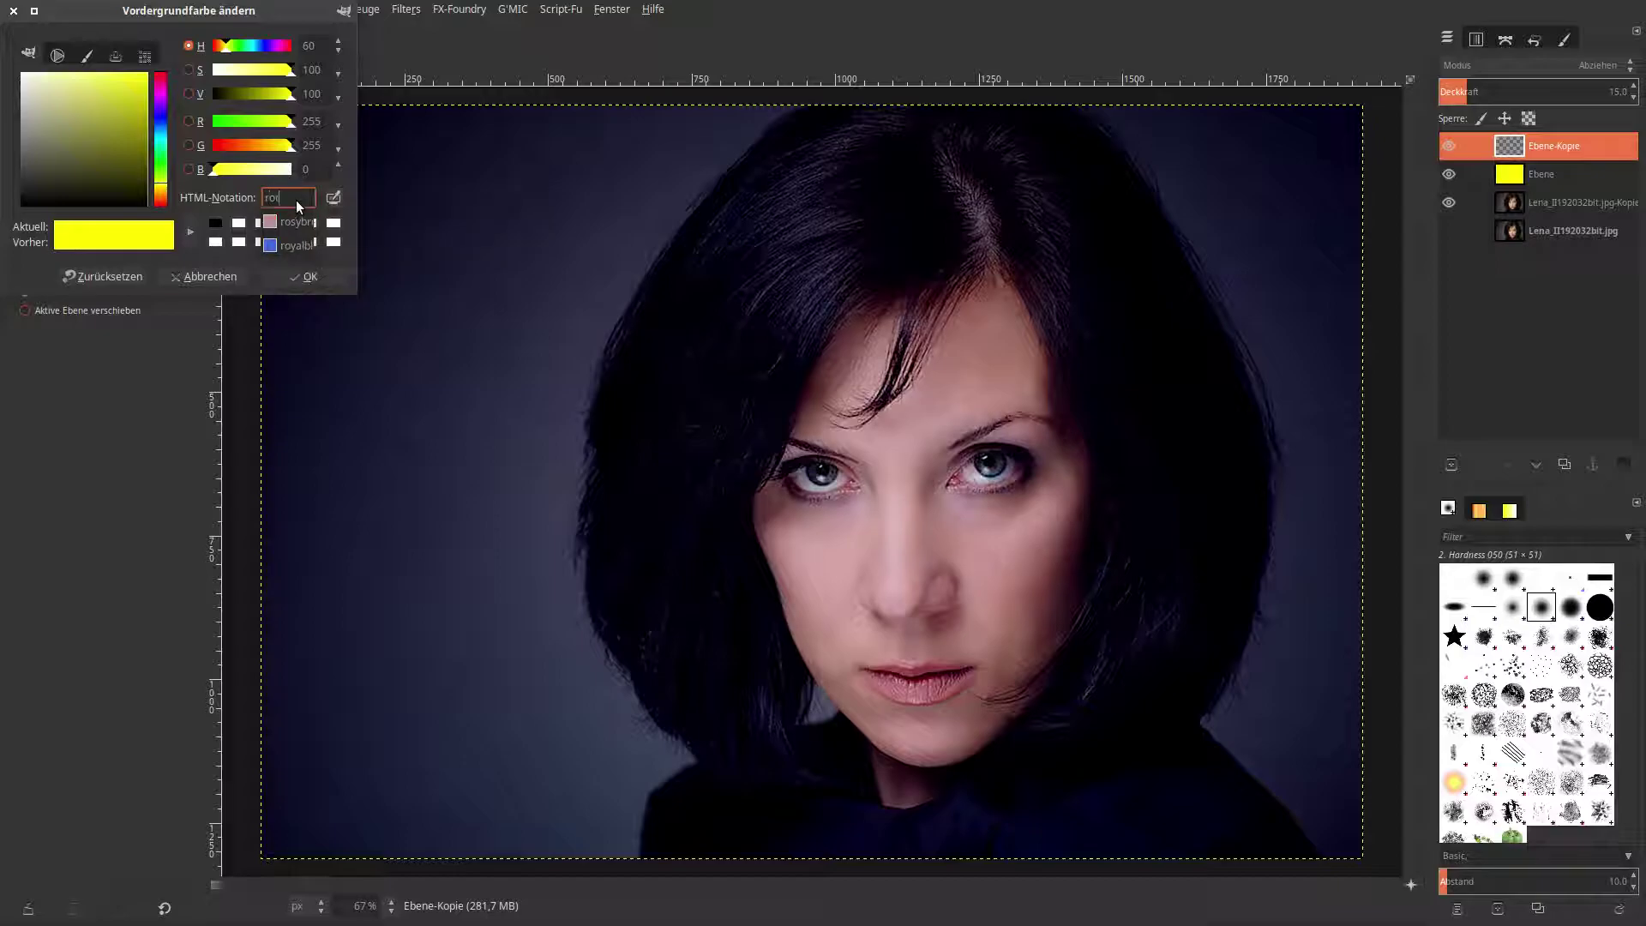
{"action": "key", "text": "BackSpace"}
{"action": "key", "text": "BackSpace"}
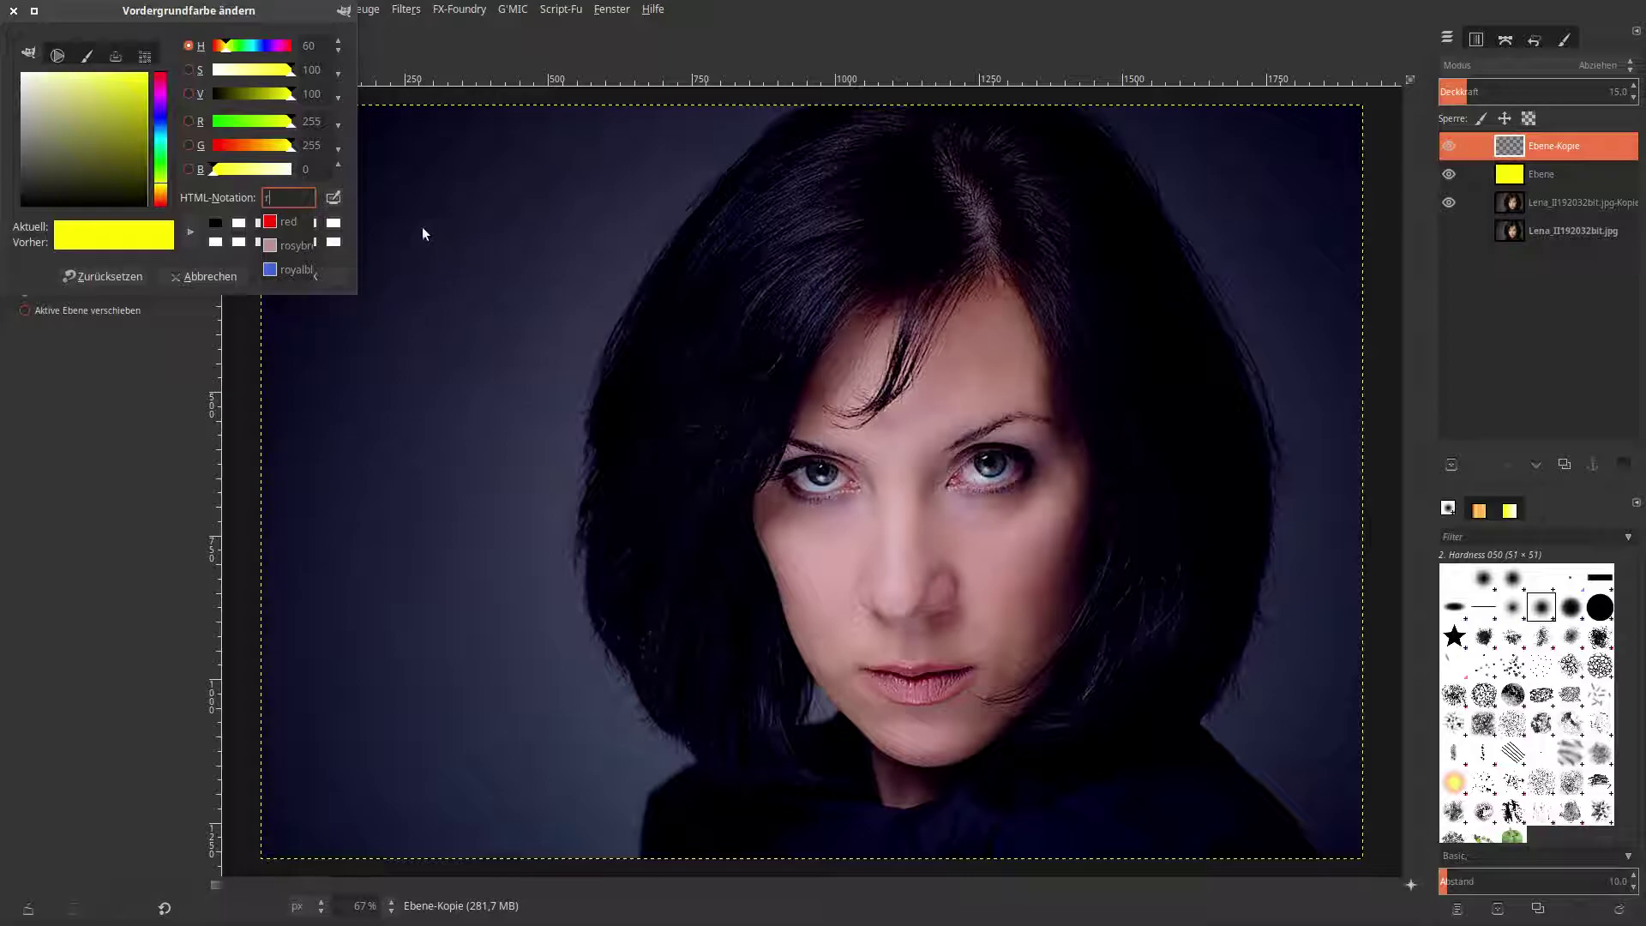
{"action": "left_click", "coordinate": [288, 221]}
{"action": "left_click", "coordinate": [306, 276]}
{"action": "left_click_drag", "start_coordinate": [84, 176], "coordinate": [549, 323]}
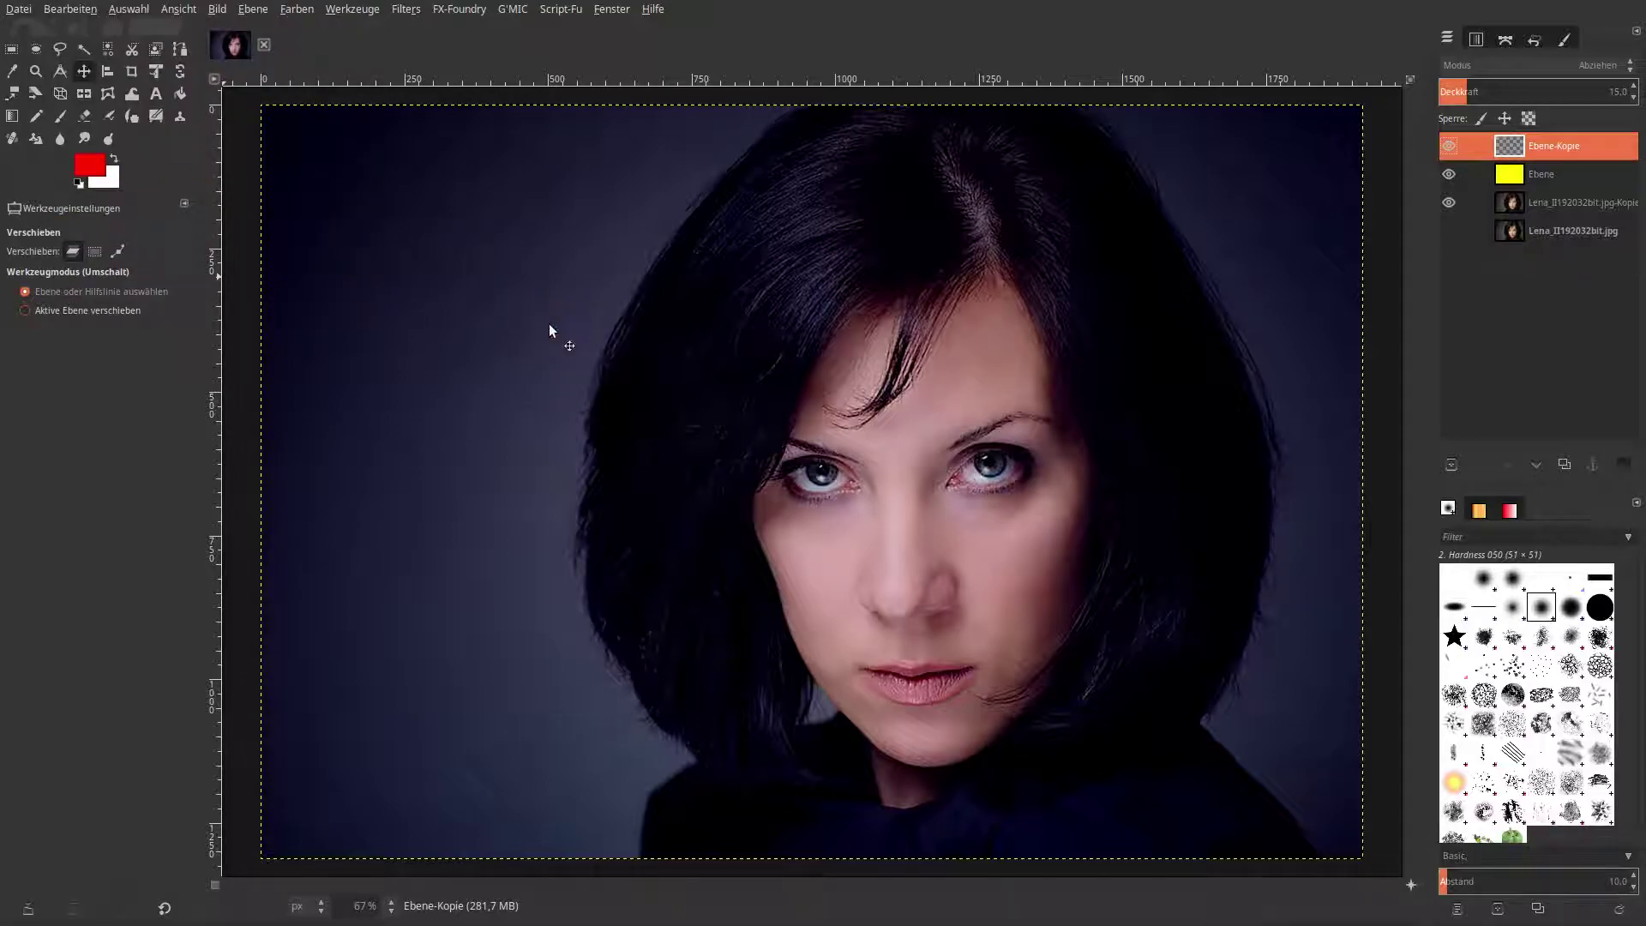
Merge all visible layers into one portrait layer.
{"action": "right_click", "coordinate": [1514, 144]}
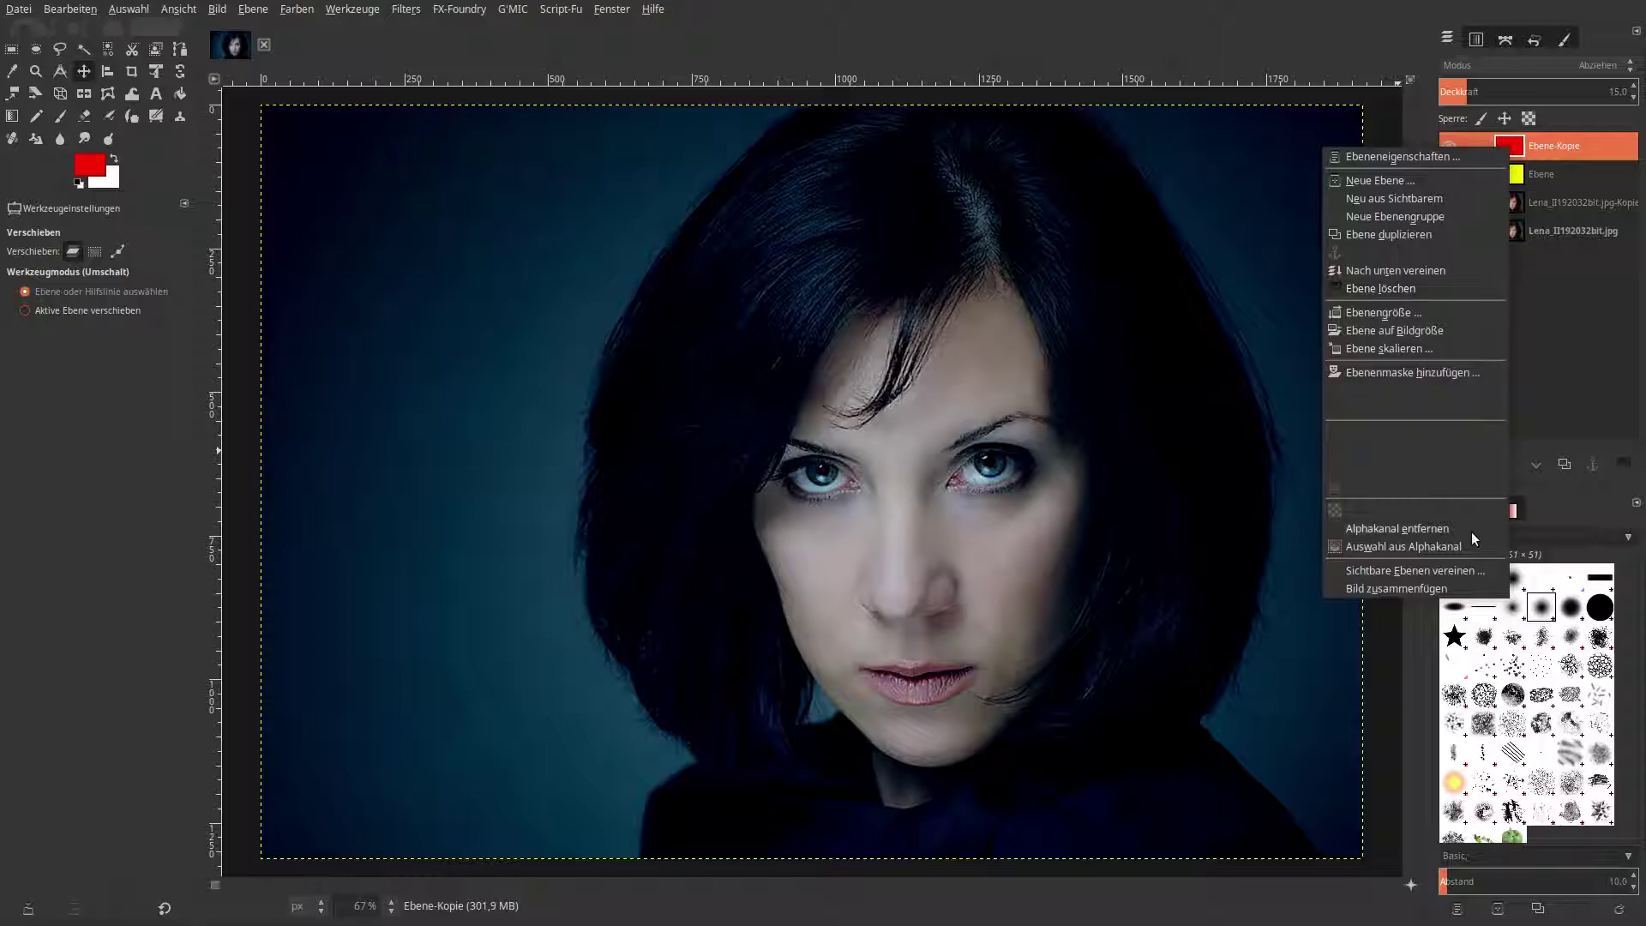
{"action": "left_click", "coordinate": [1461, 568]}
{"action": "left_click", "coordinate": [1543, 681]}
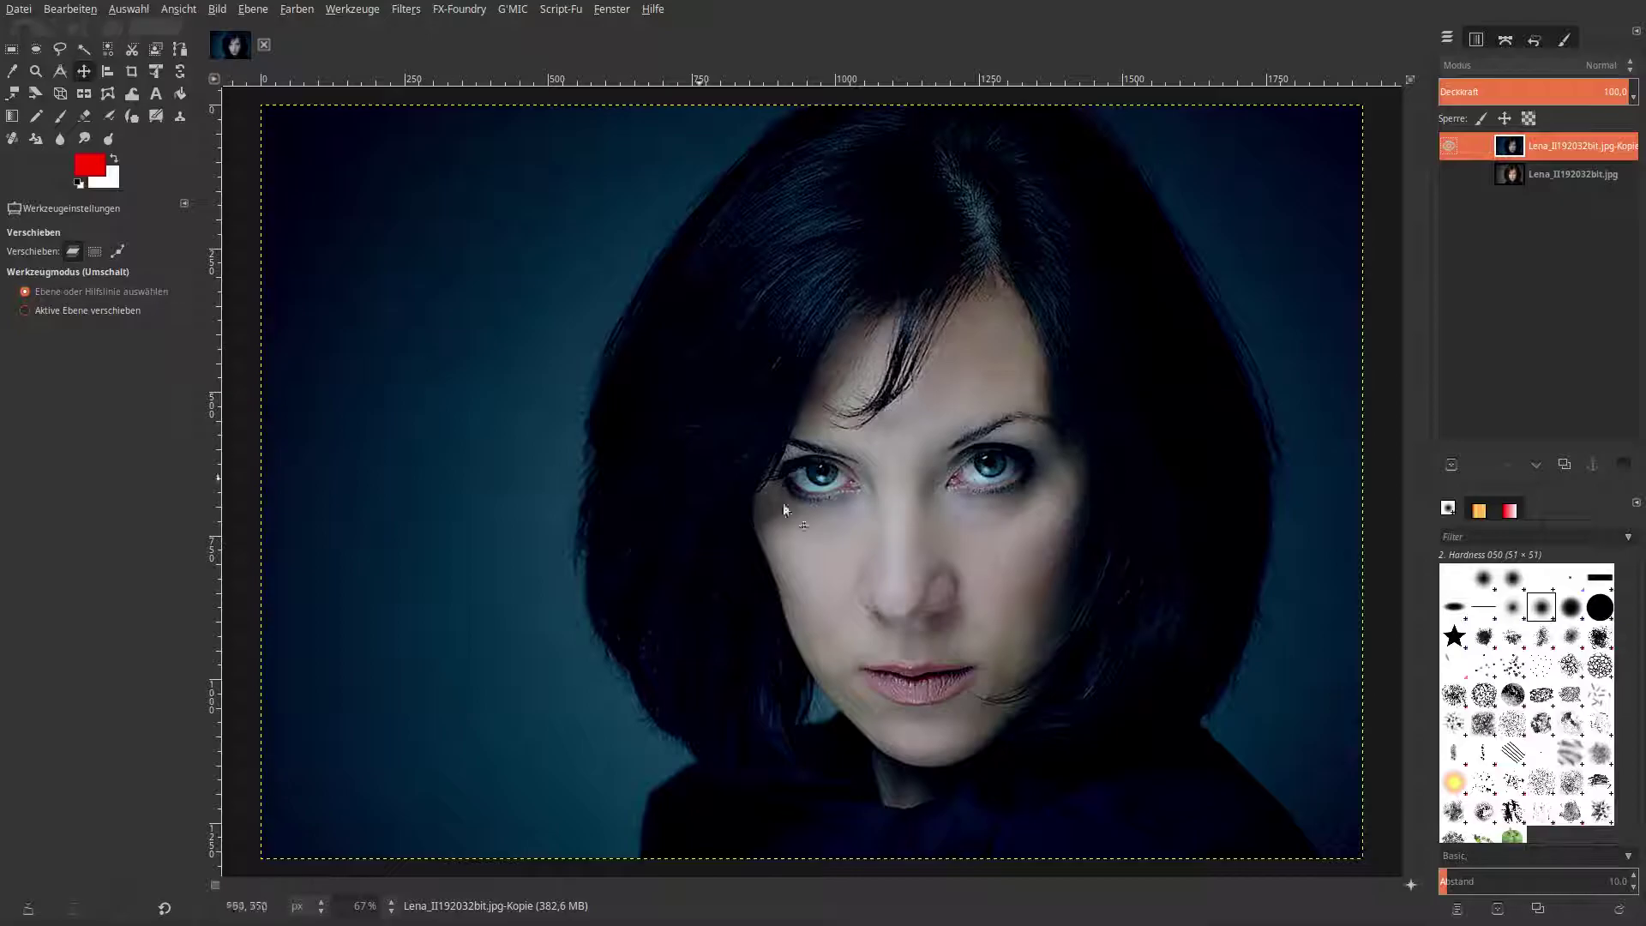
Reset the colours to black and white and set up the Dodge/Burn tool with the Hardness 075 brush at opacity 50.
{"action": "left_click", "coordinate": [79, 183]}
{"action": "left_click", "coordinate": [108, 140]}
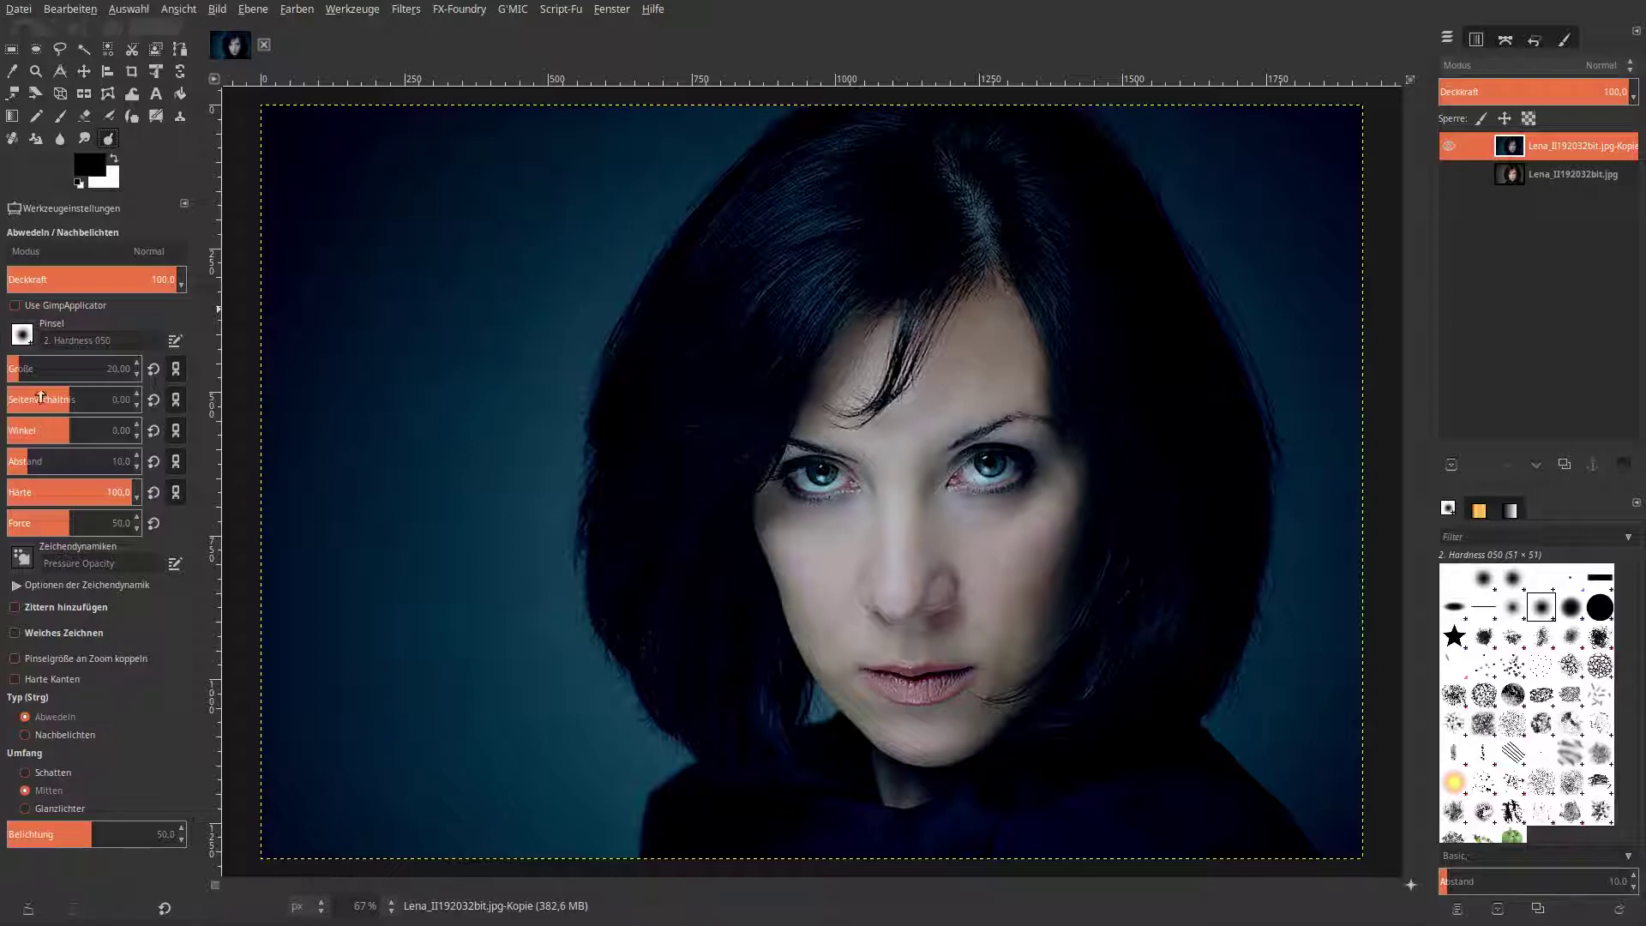
{"action": "left_click", "coordinate": [23, 334]}
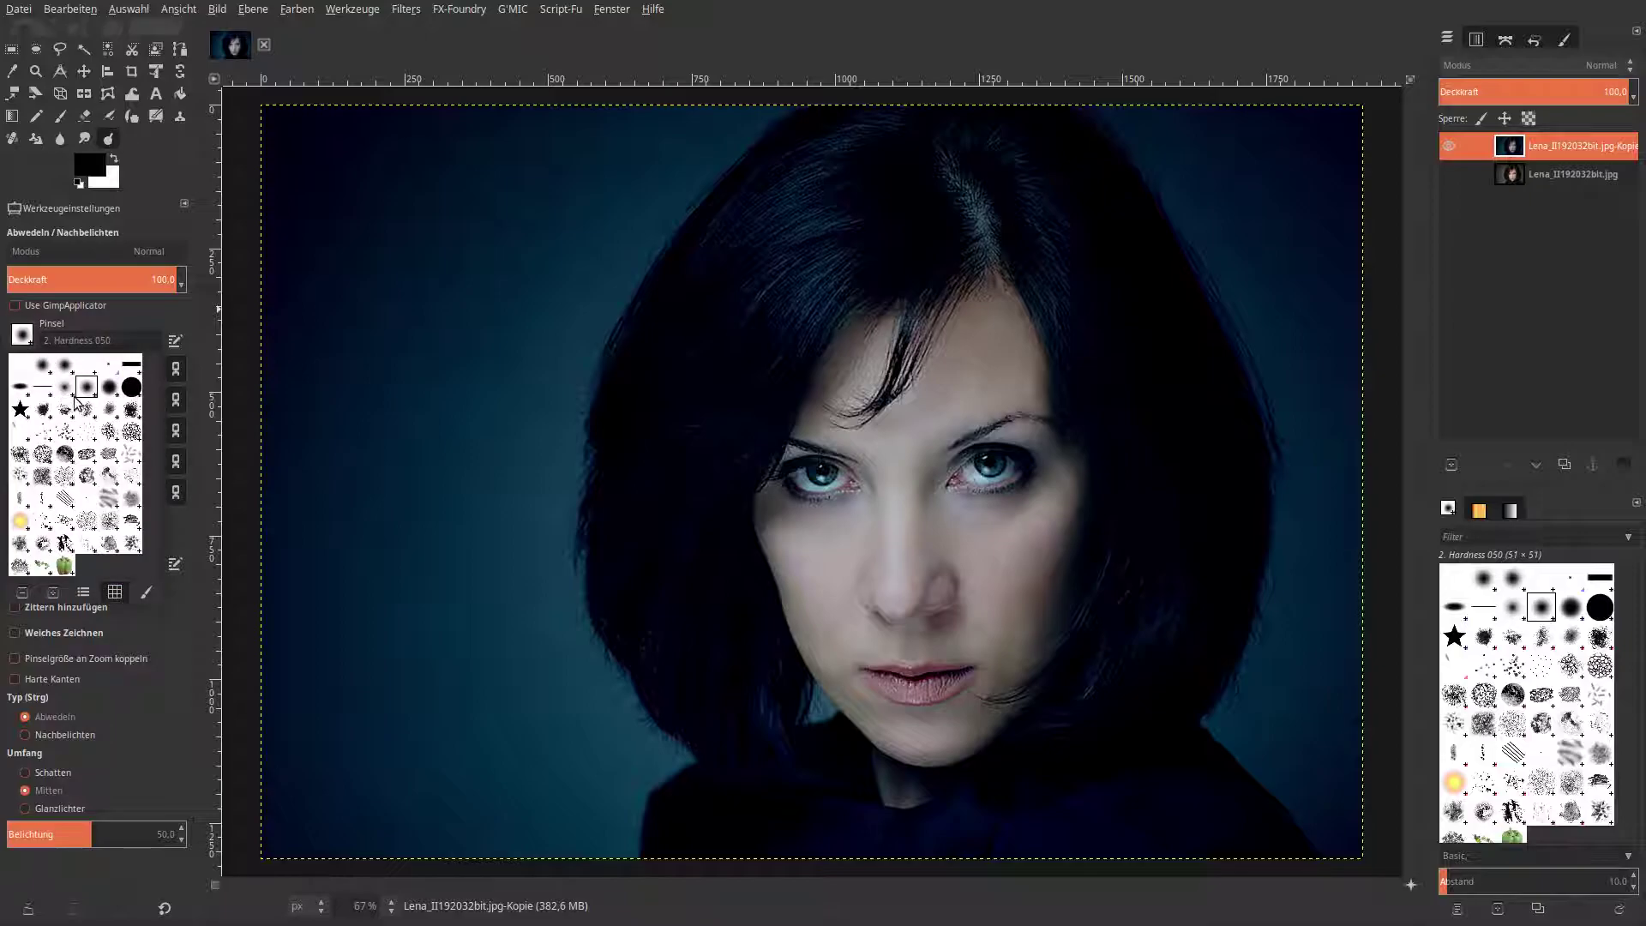
{"action": "left_click", "coordinate": [109, 388]}
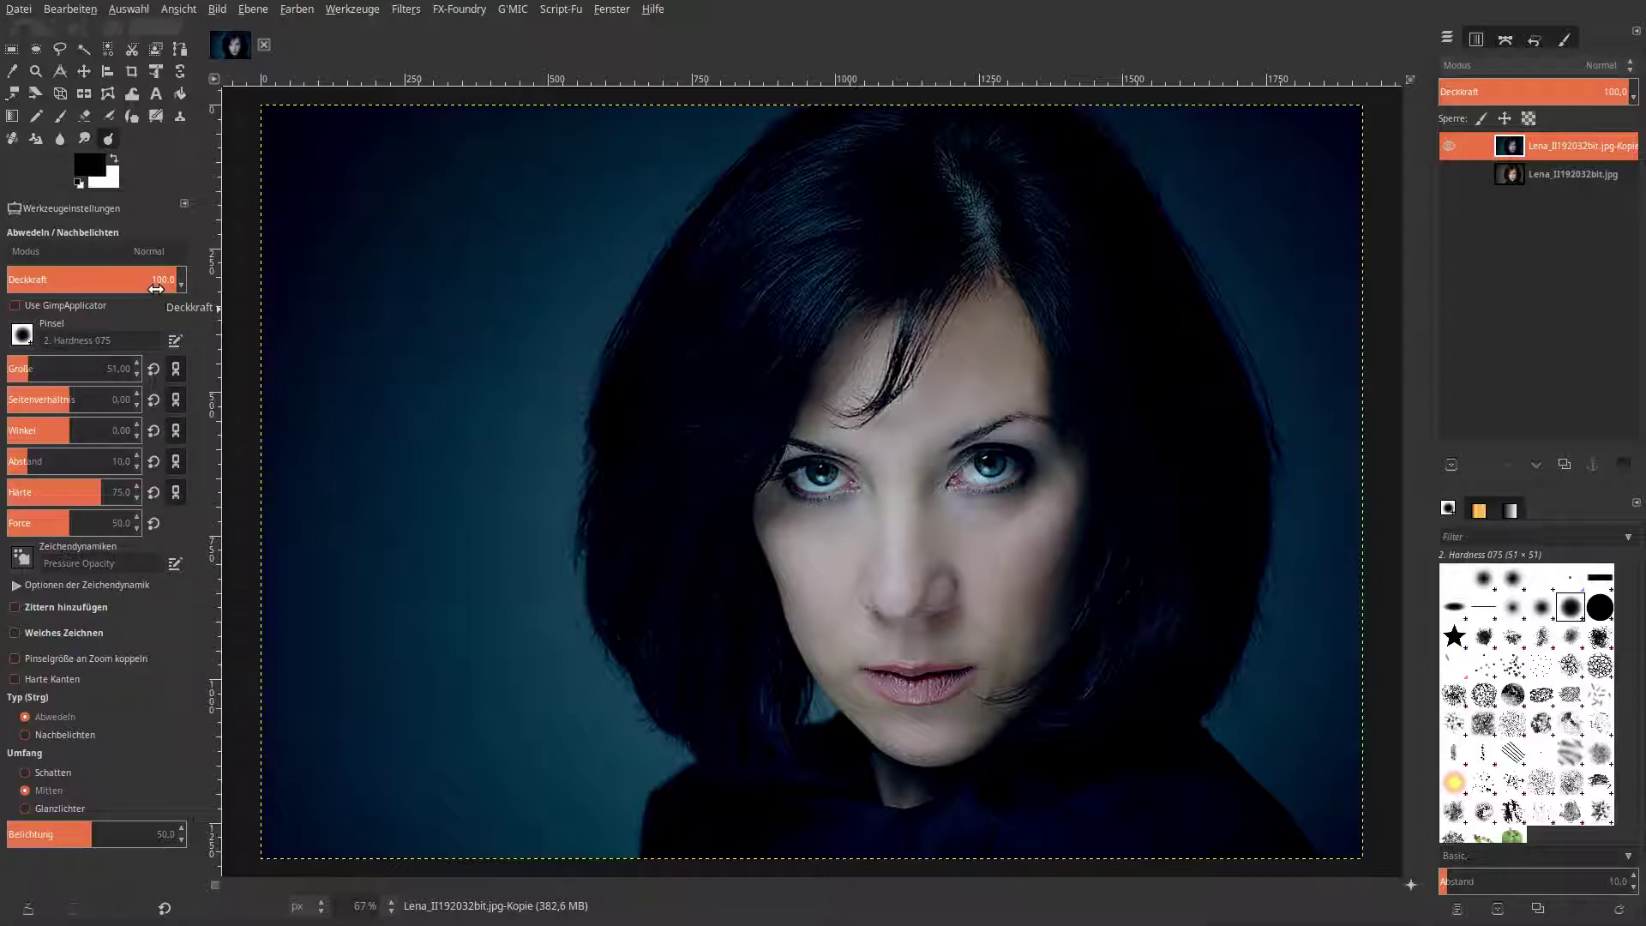
{"action": "left_click", "coordinate": [156, 281]}
{"action": "type", "text": "50"}
{"action": "key", "text": "Return"}
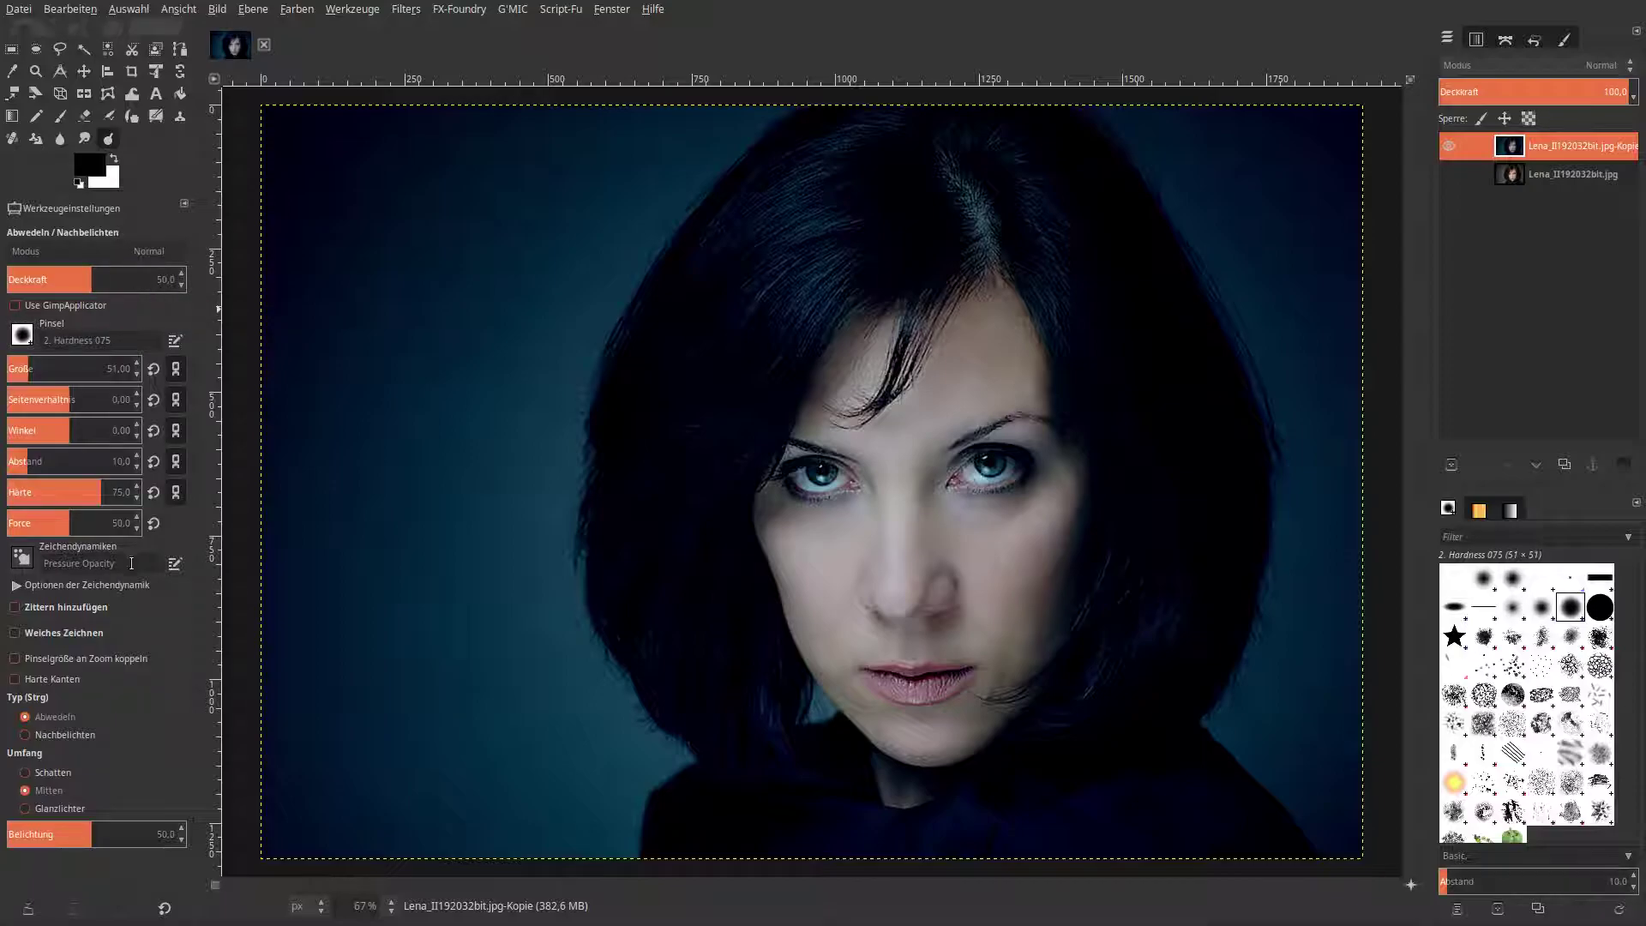
Lighten the irises of both eyes with the Dodge tool at a brush size of about 25.56.
{"action": "left_click", "coordinate": [19, 369]}
{"action": "left_click_drag", "start_coordinate": [43, 377], "coordinate": [52, 371]}
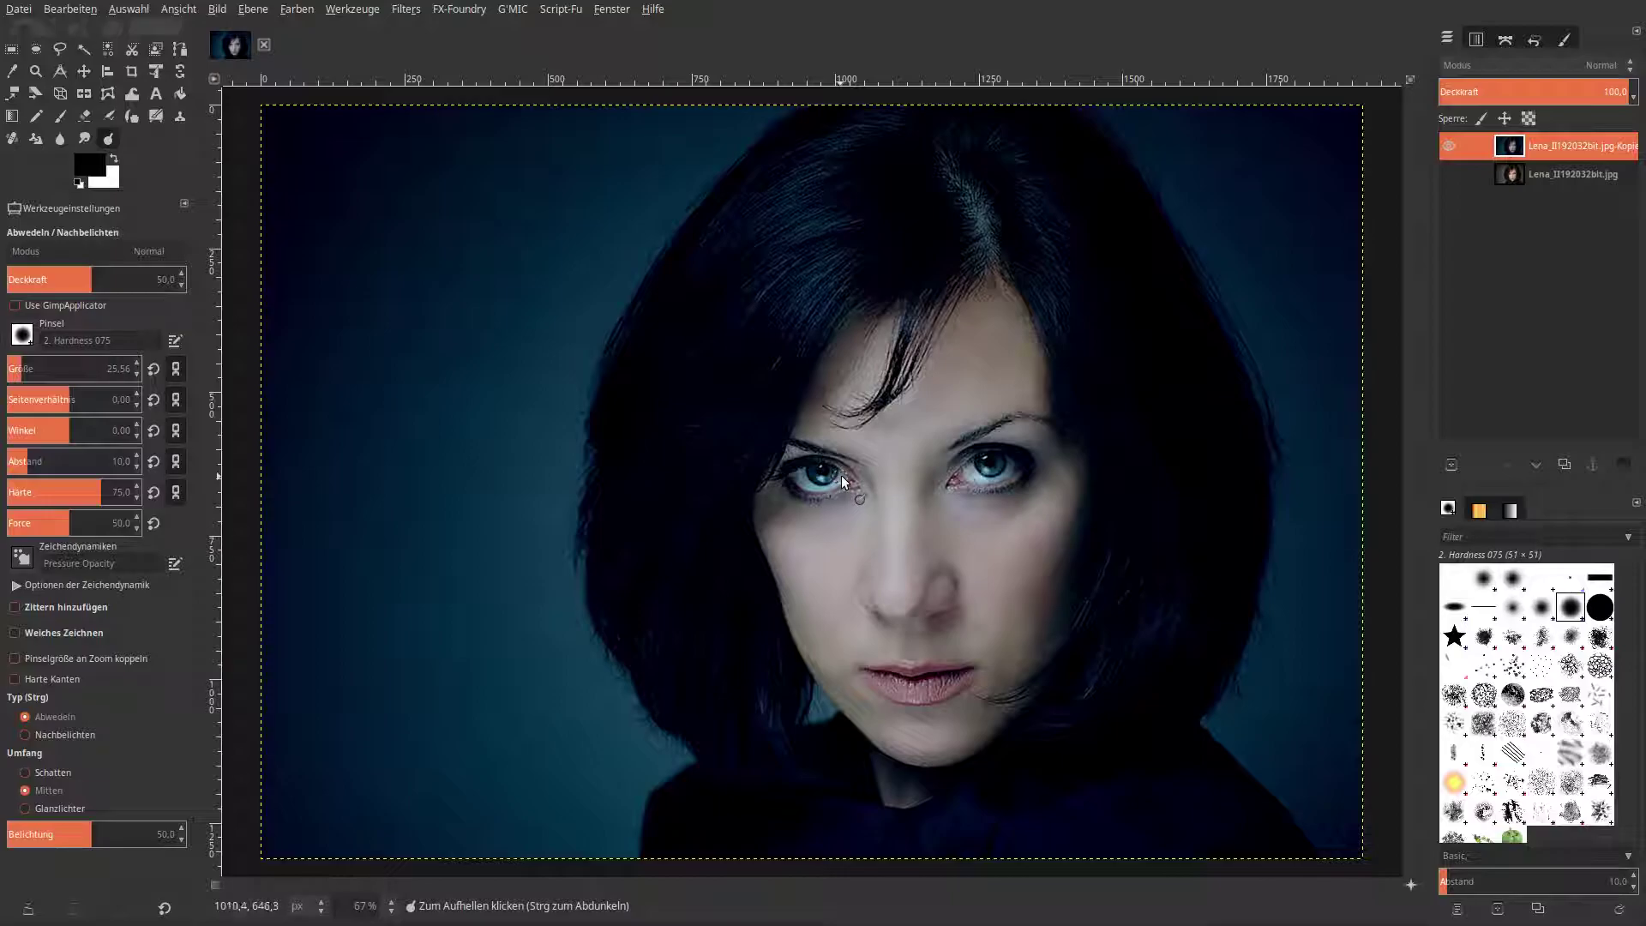
{"action": "left_click_drag", "start_coordinate": [798, 473], "coordinate": [847, 480]}
{"action": "left_click_drag", "start_coordinate": [1006, 465], "coordinate": [986, 467]}
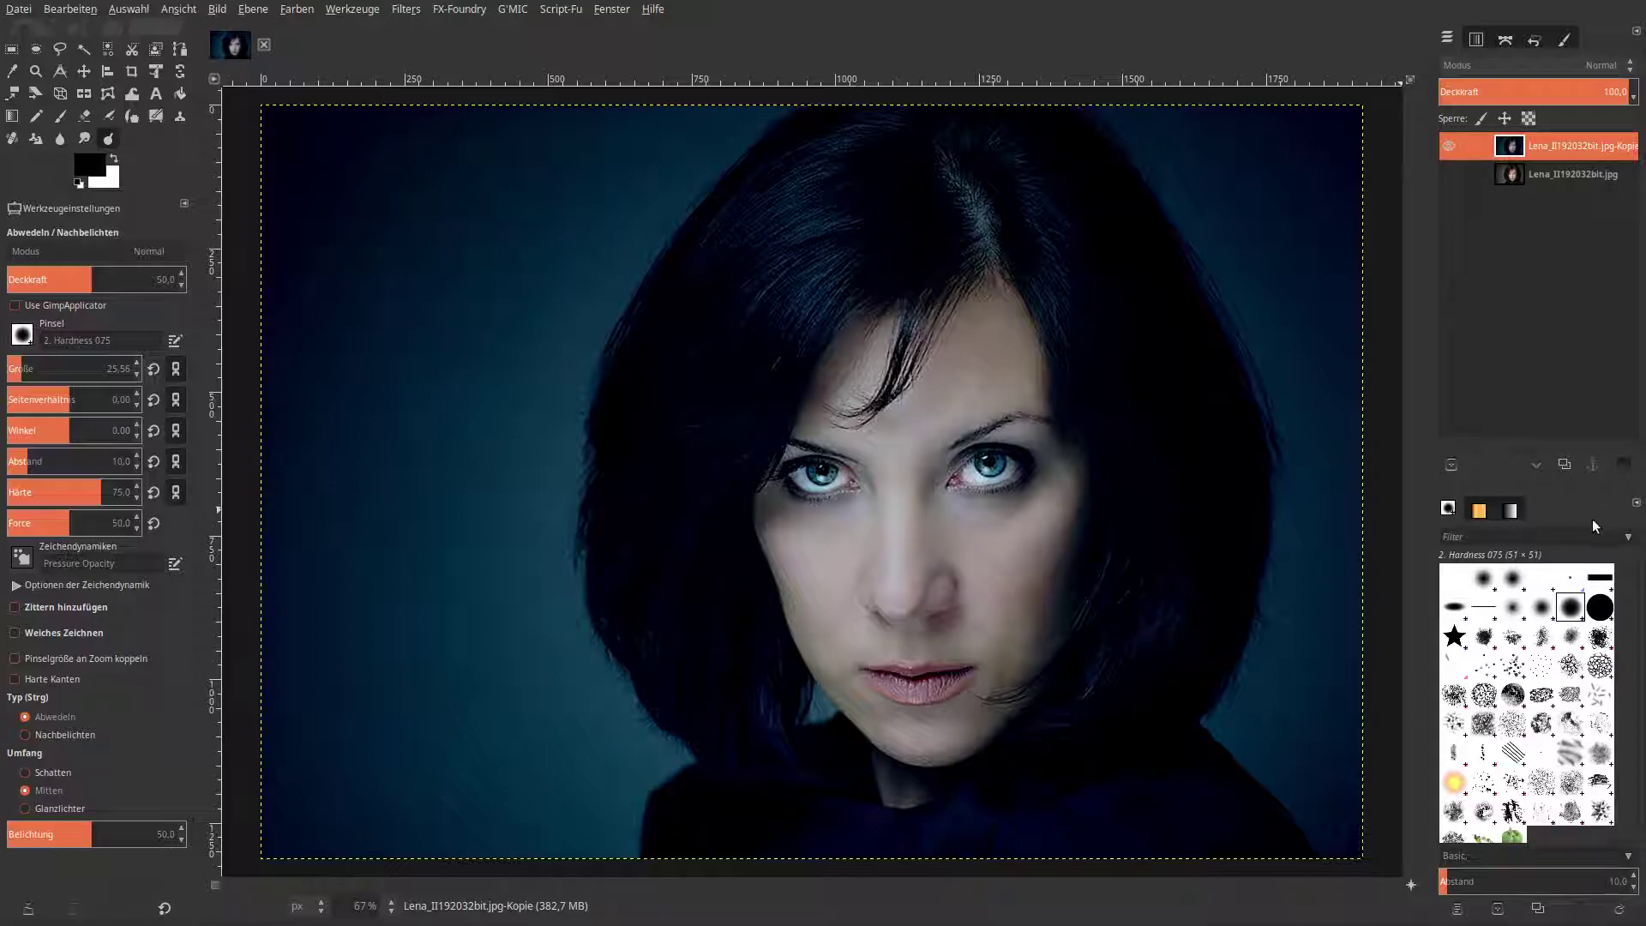
Duplicate the merged portrait layer and decompose it into separate RGB channel layers in a new image.
{"action": "left_click", "coordinate": [1565, 464]}
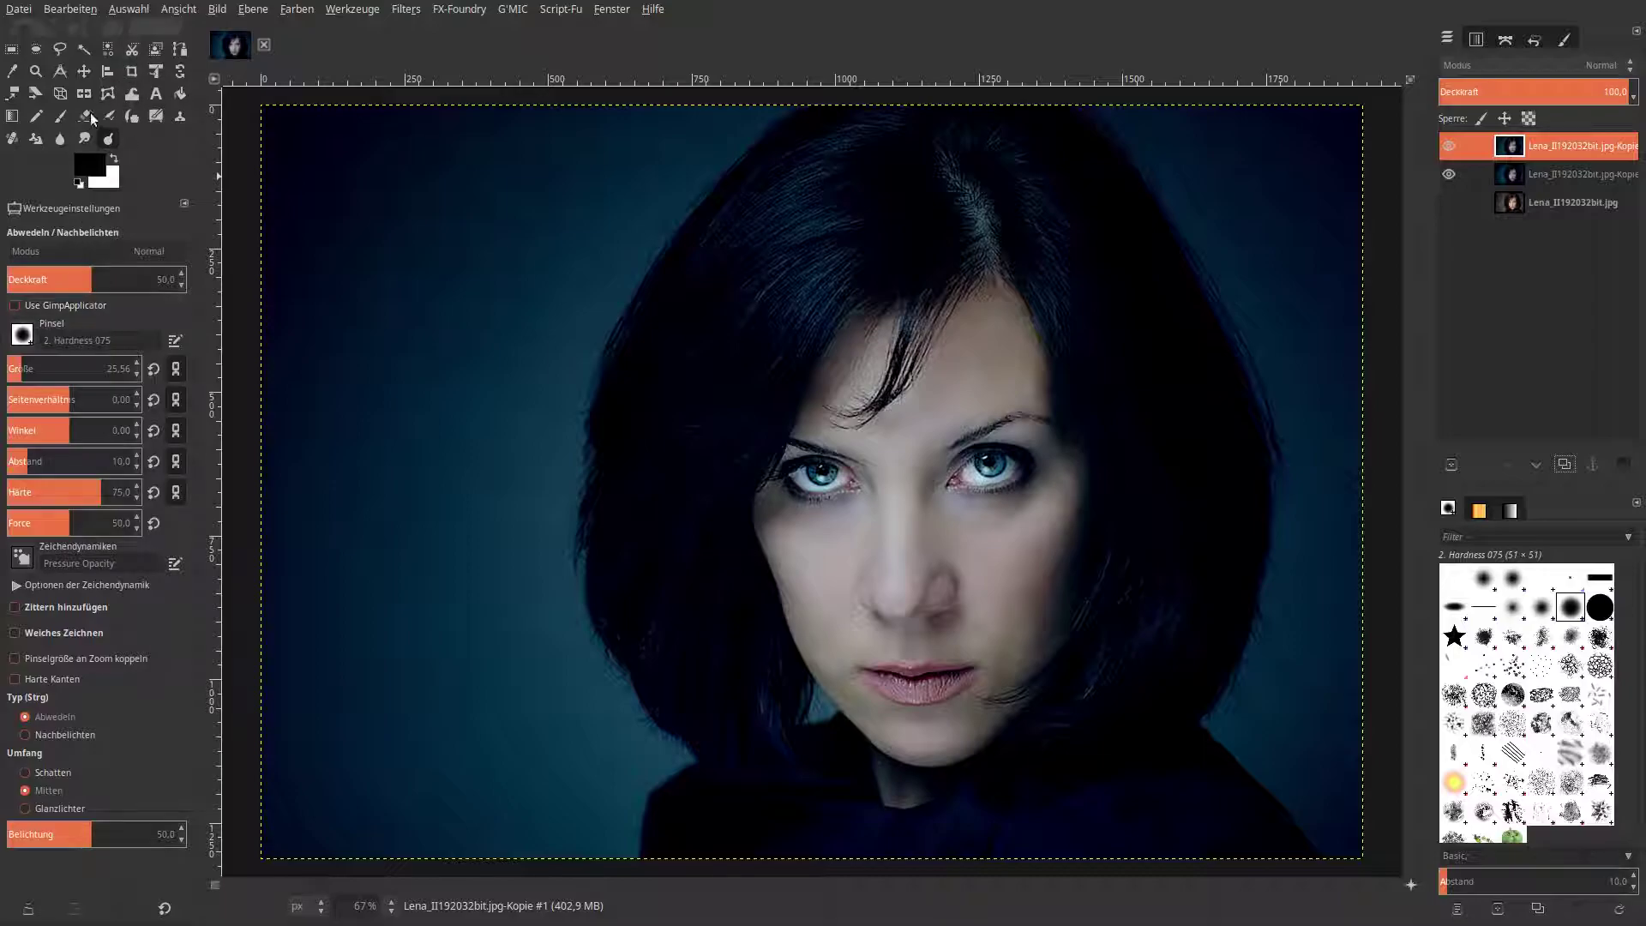
{"action": "left_click", "coordinate": [84, 74]}
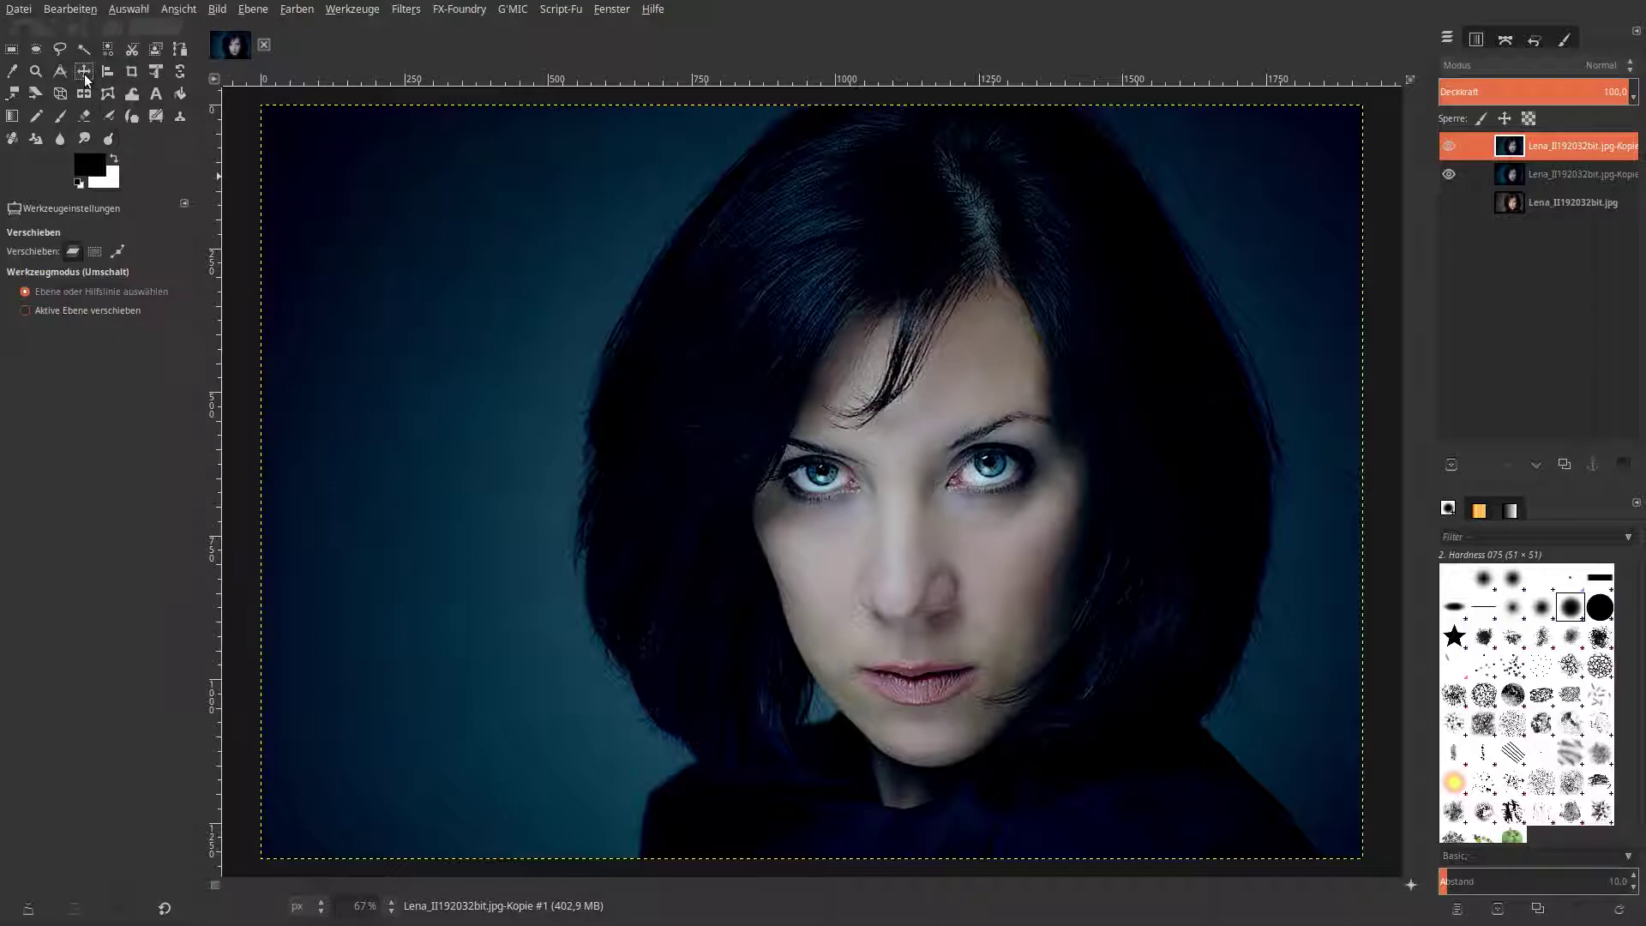
{"action": "left_click", "coordinate": [297, 10]}
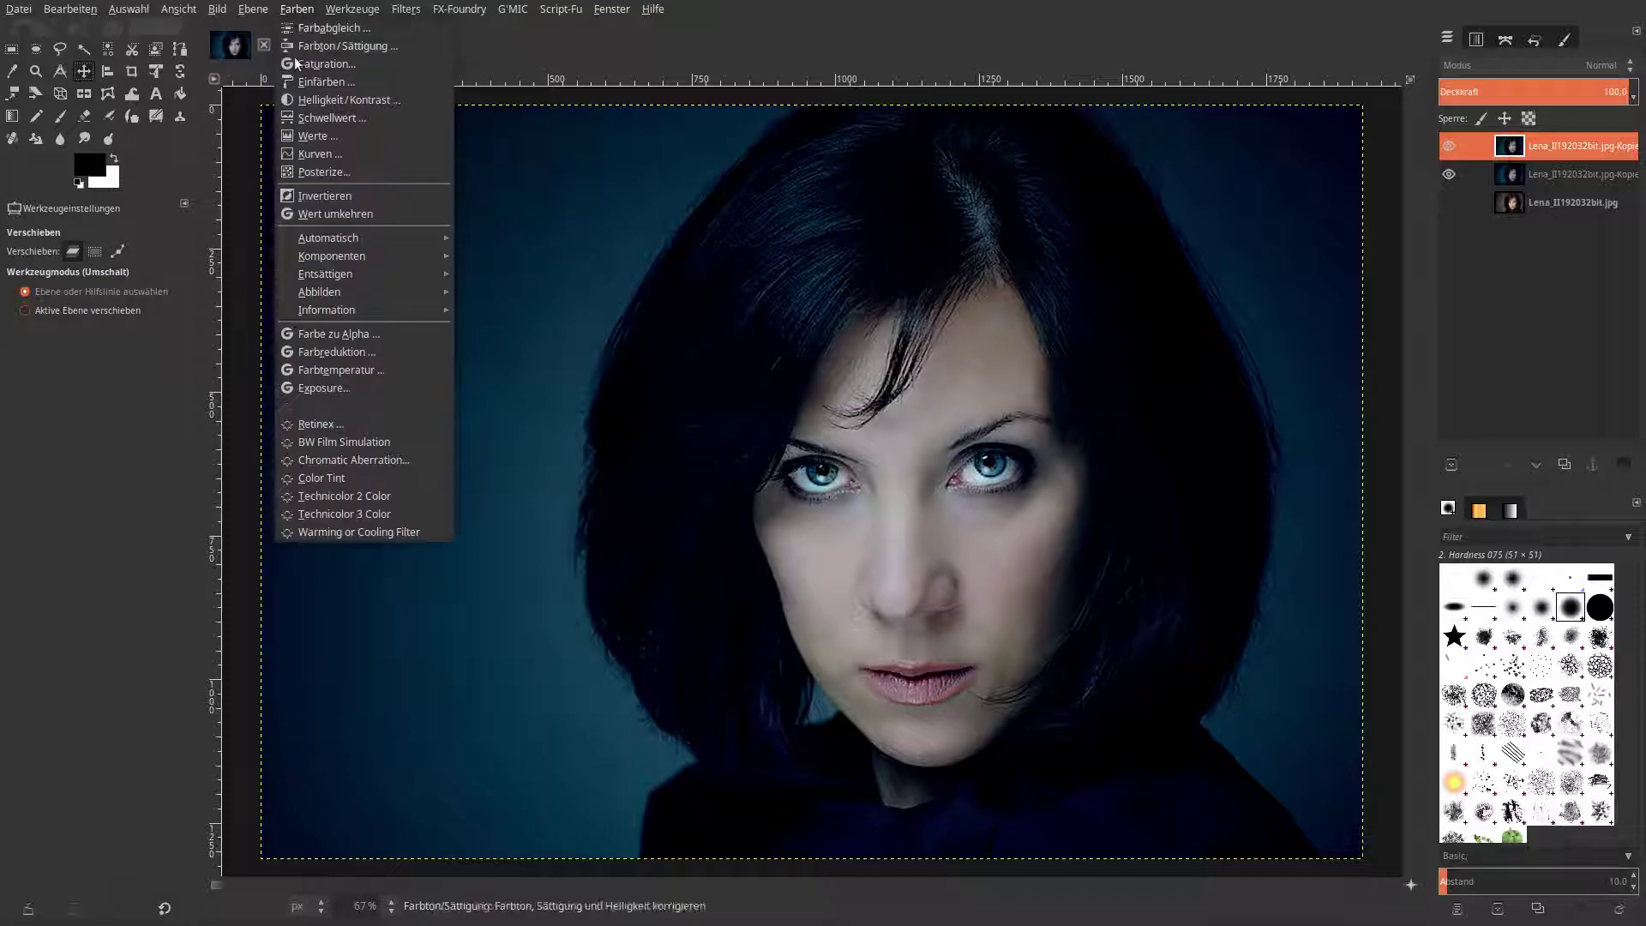
{"action": "mouse_move", "coordinate": [322, 257]}
{"action": "left_click", "coordinate": [502, 310]}
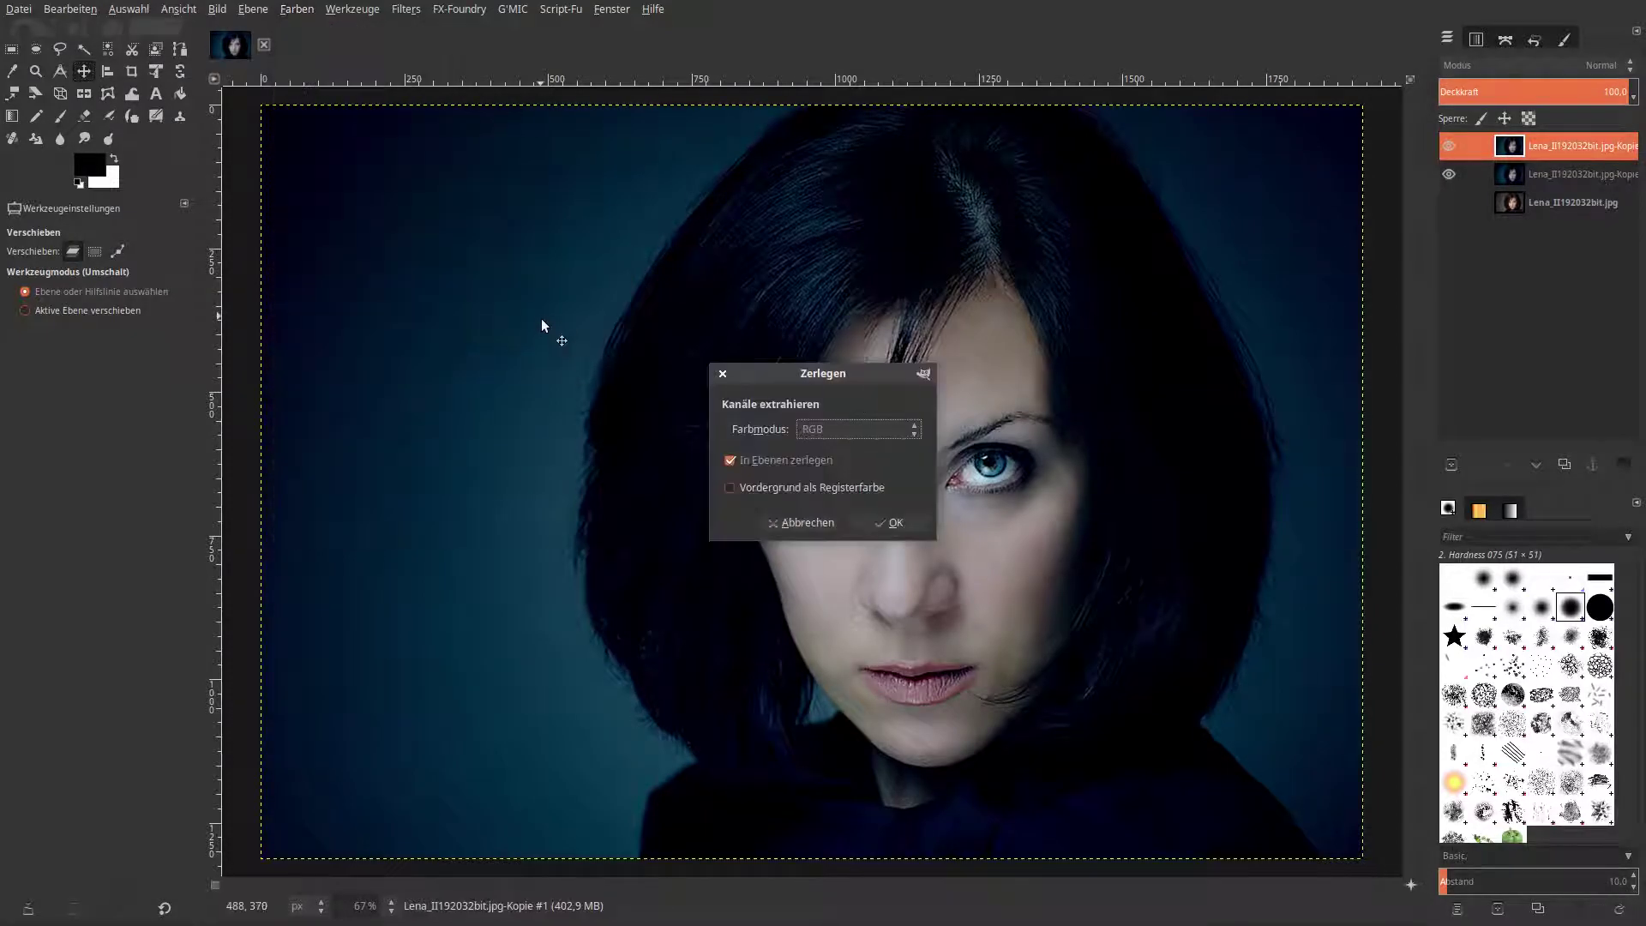
{"action": "left_click", "coordinate": [891, 523]}
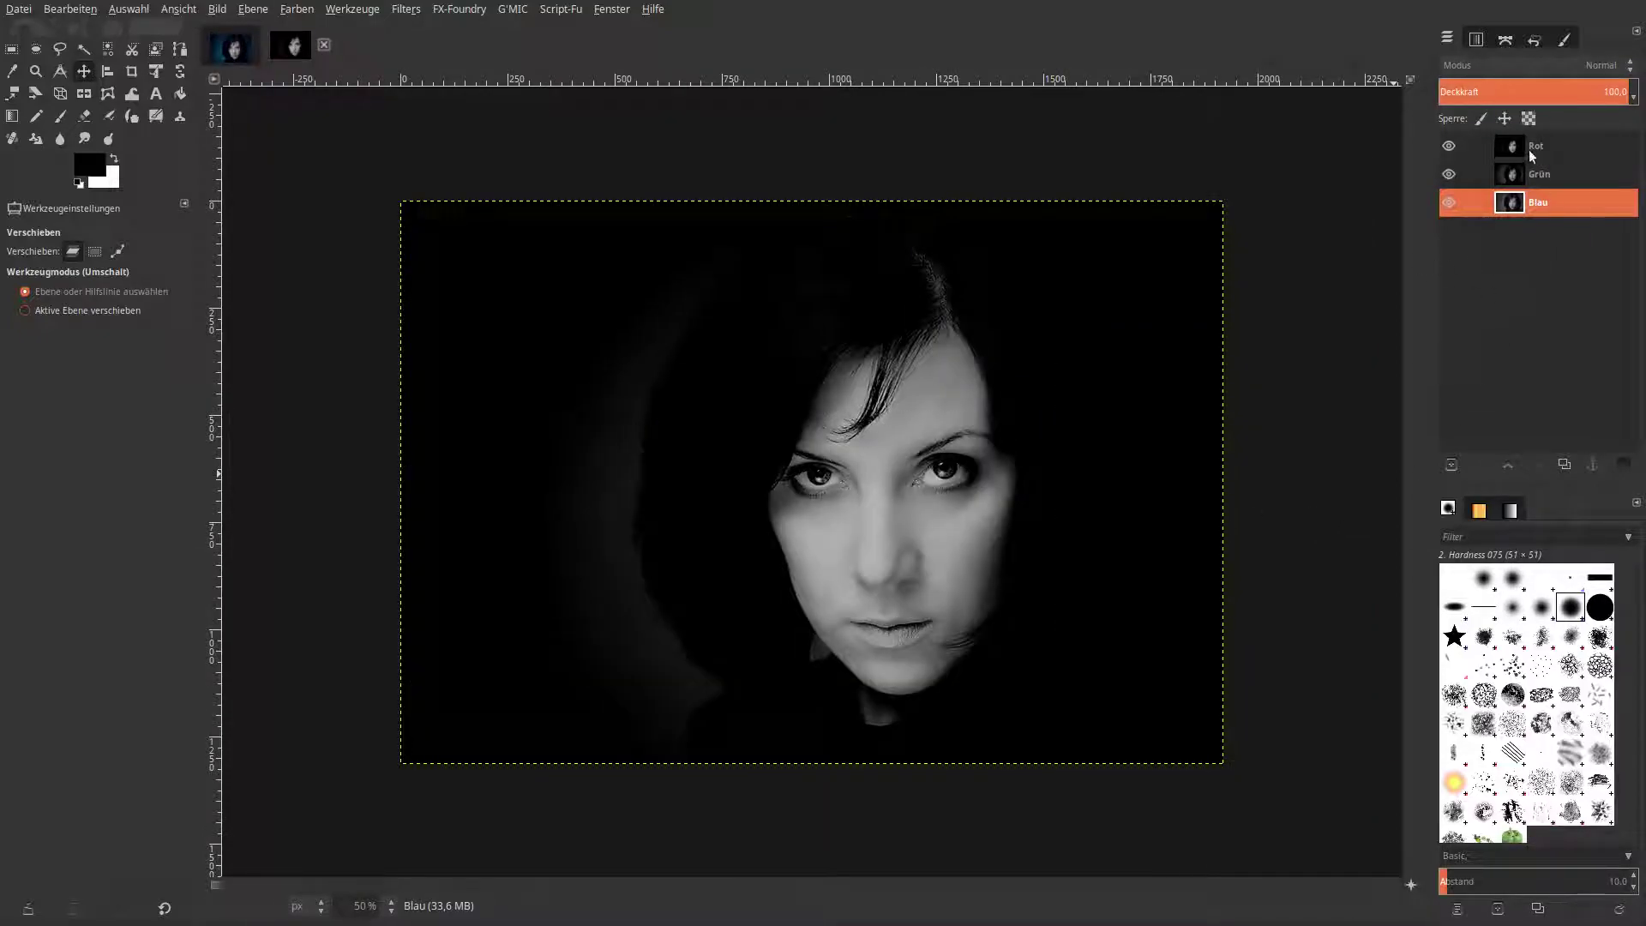
Compare the decomposed channels and hide the Rot and Grün layers, leaving only Blau shown.
{"action": "left_click", "coordinate": [1448, 147]}
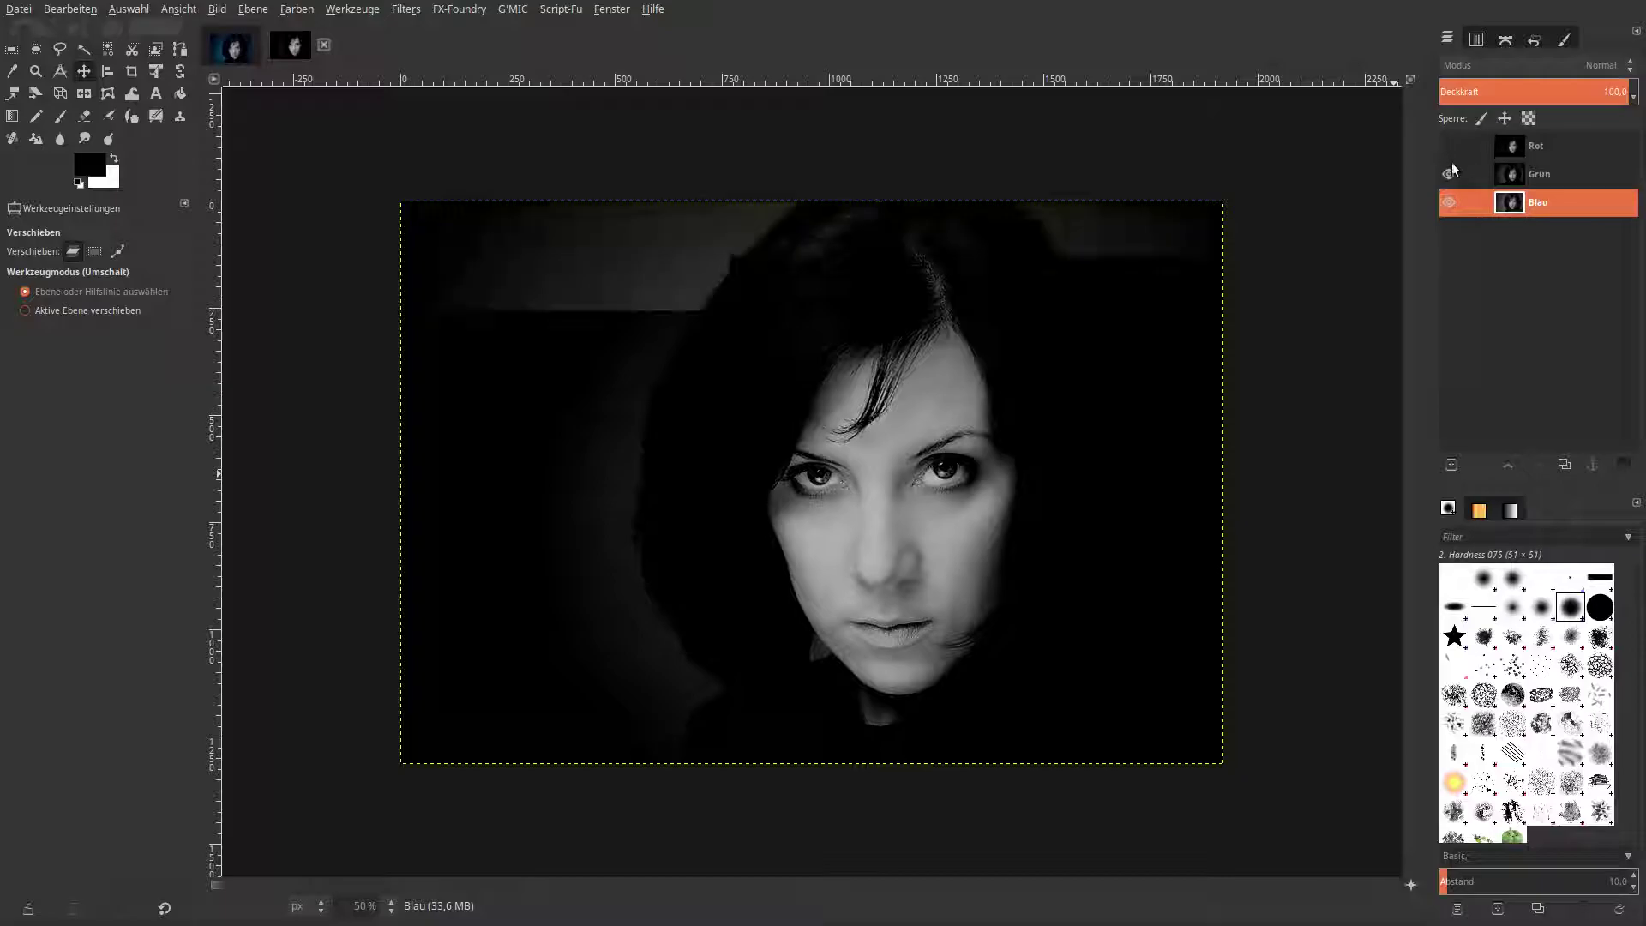
{"action": "left_click", "coordinate": [1450, 175]}
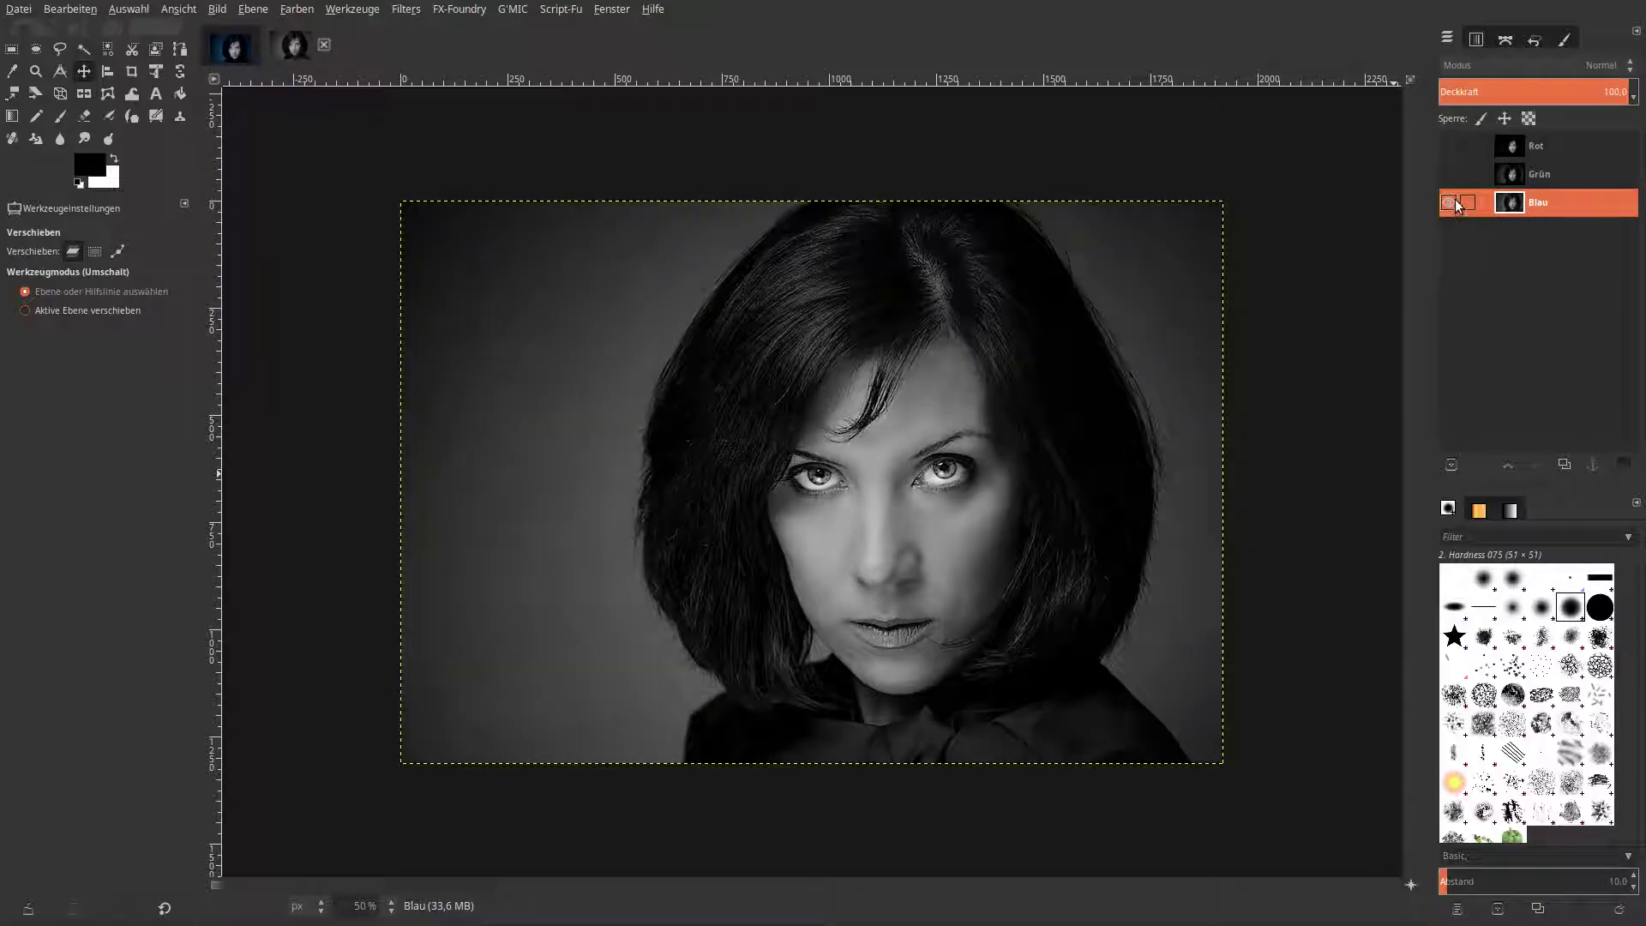
{"action": "left_click", "coordinate": [1449, 174]}
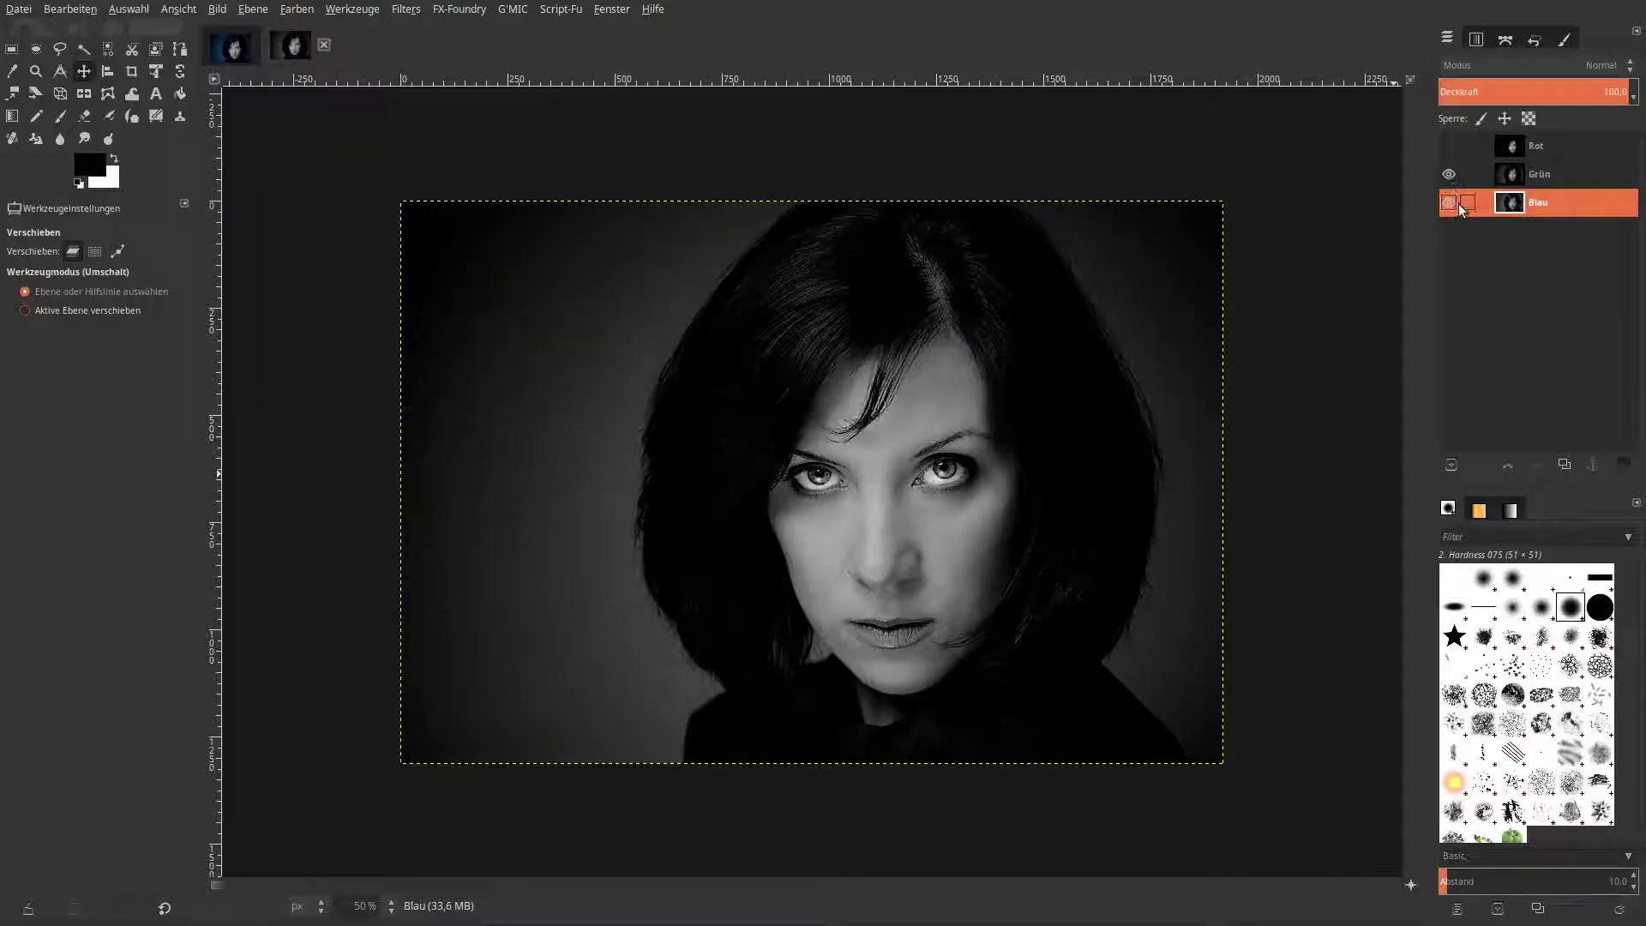
{"action": "left_click", "coordinate": [1449, 203], "text": "shift"}
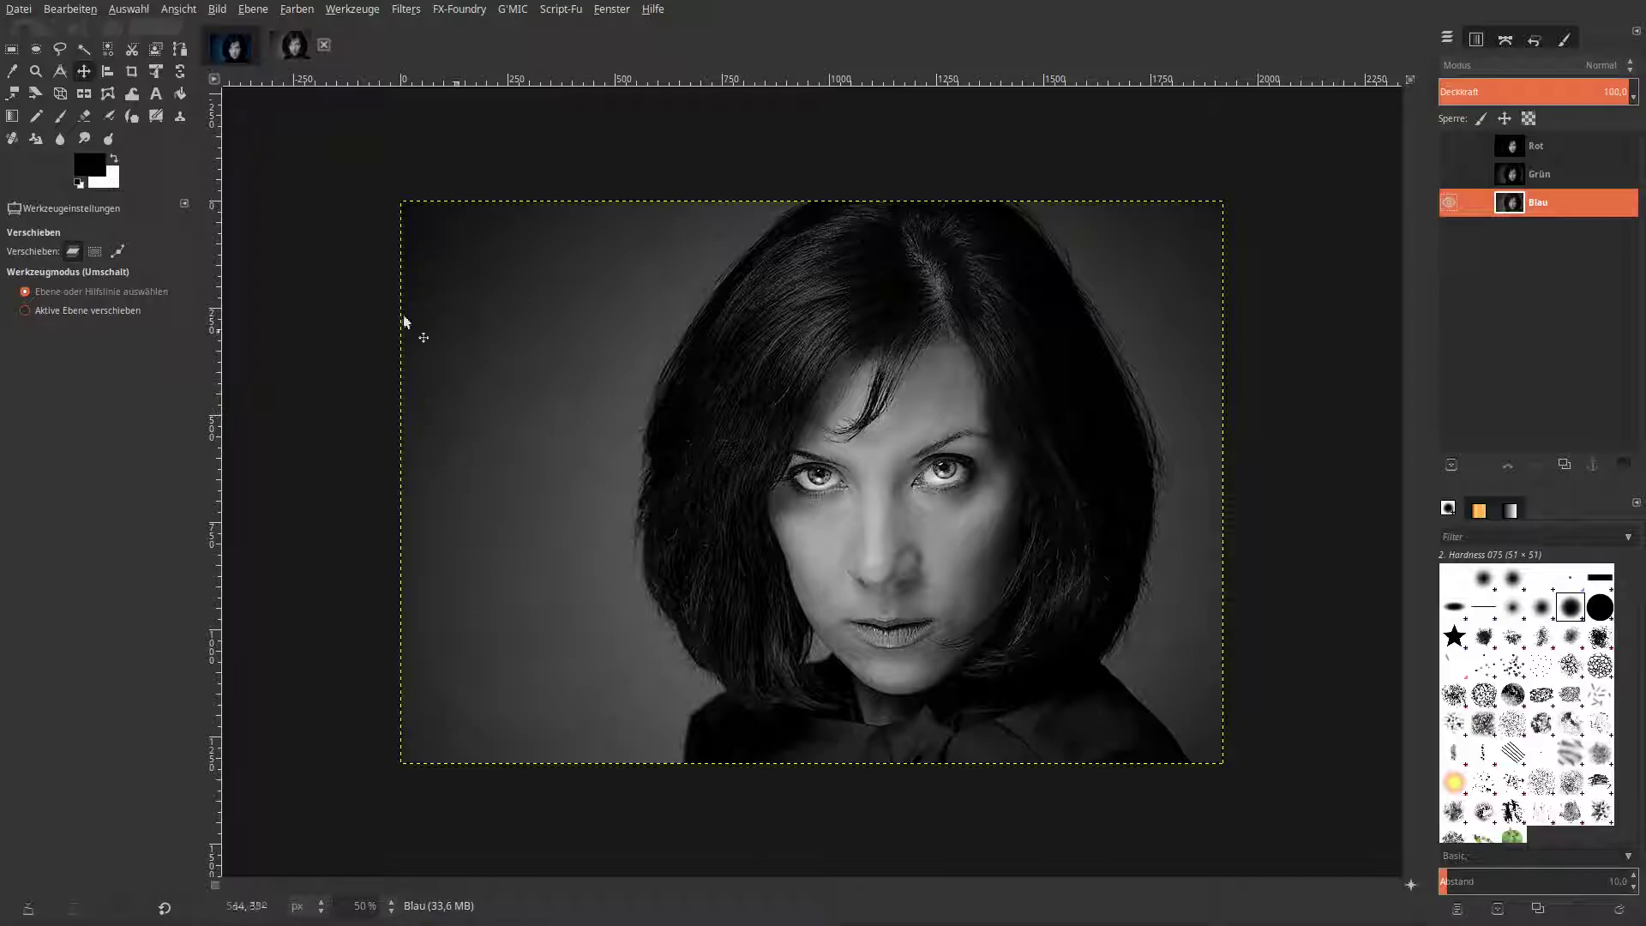
Copy the Blau channel layer and paste it as a new layer on top of the colour portrait image.
{"action": "left_click", "coordinate": [69, 10]}
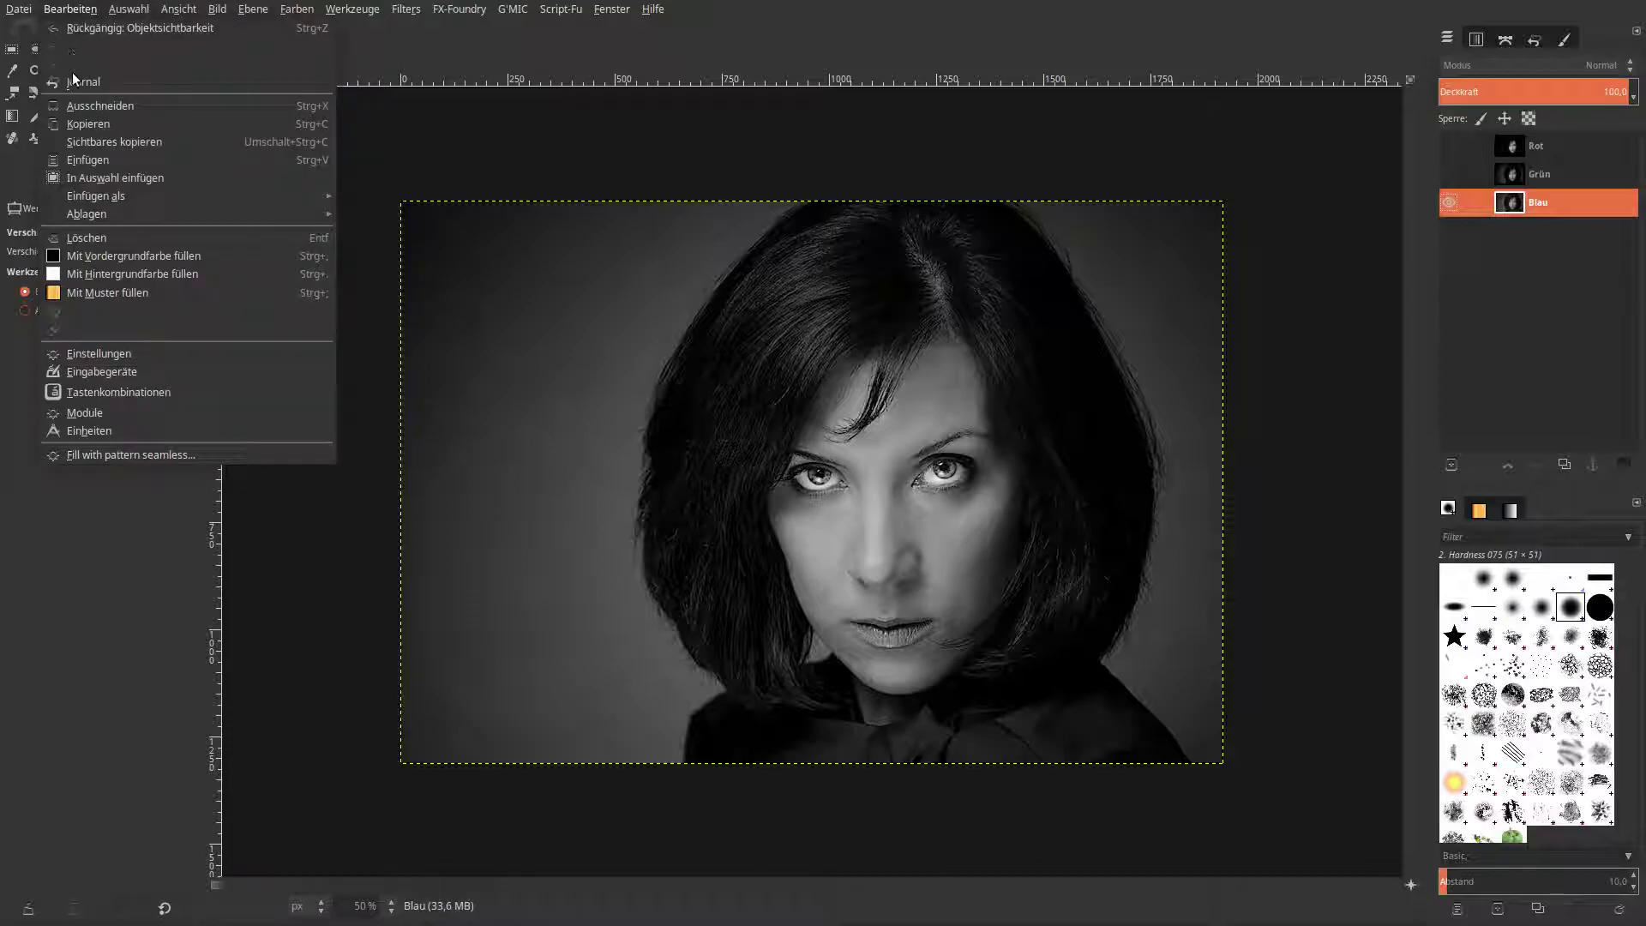
{"action": "left_click", "coordinate": [89, 124]}
{"action": "right_click", "coordinate": [742, 416]}
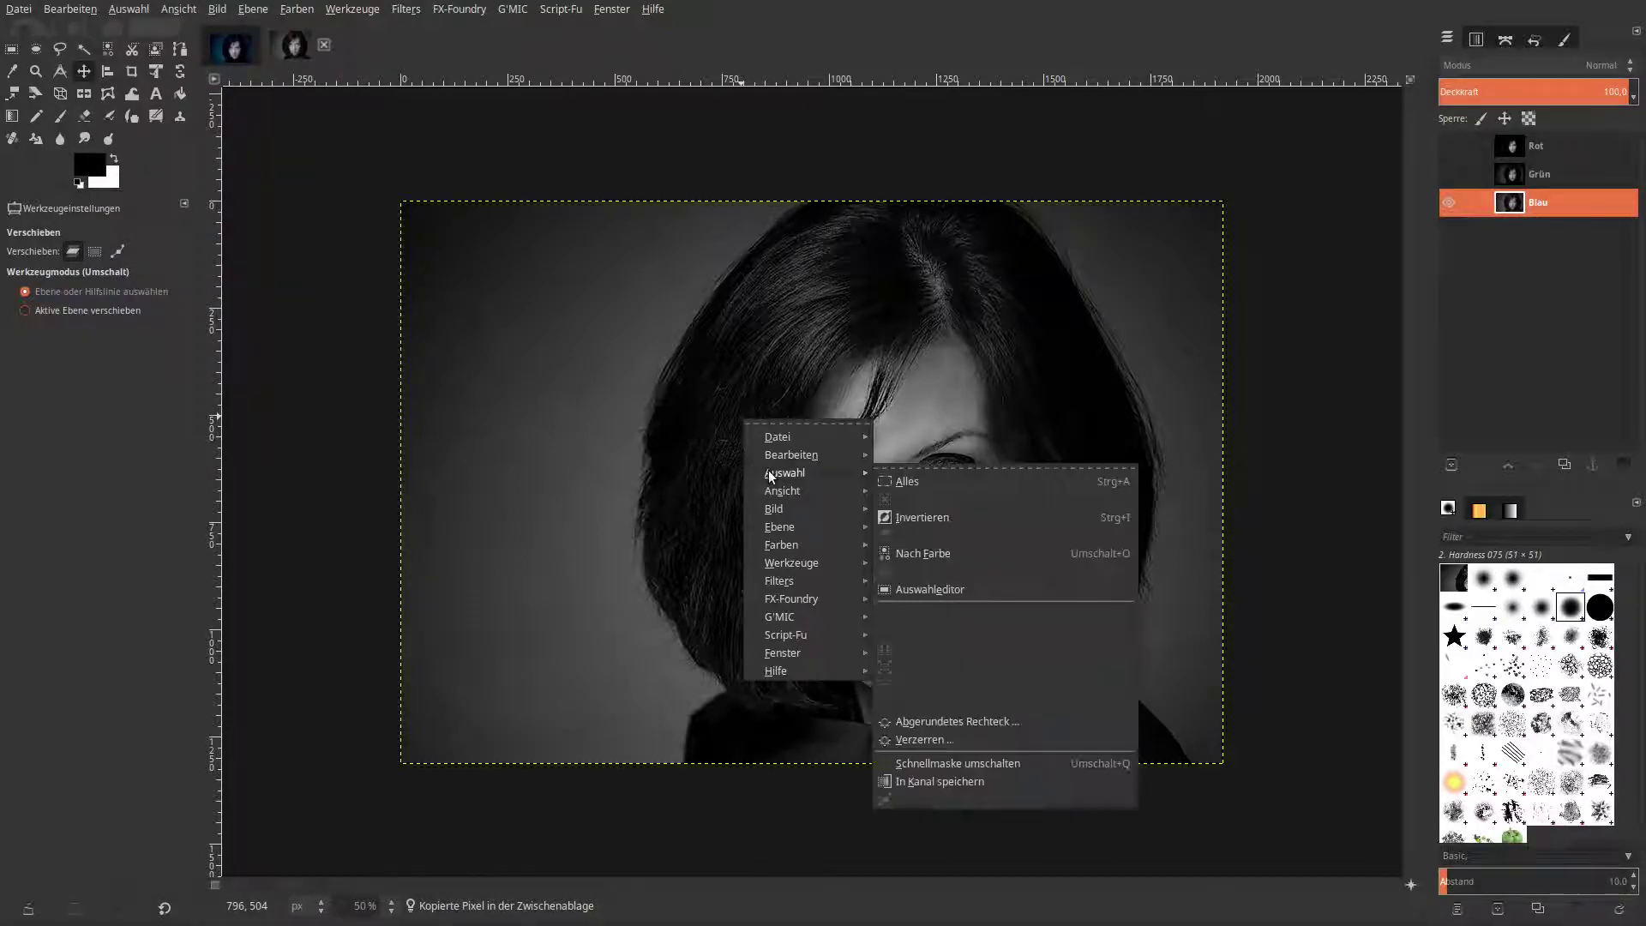
{"action": "mouse_move", "coordinate": [791, 454]}
{"action": "left_click", "coordinate": [332, 261]}
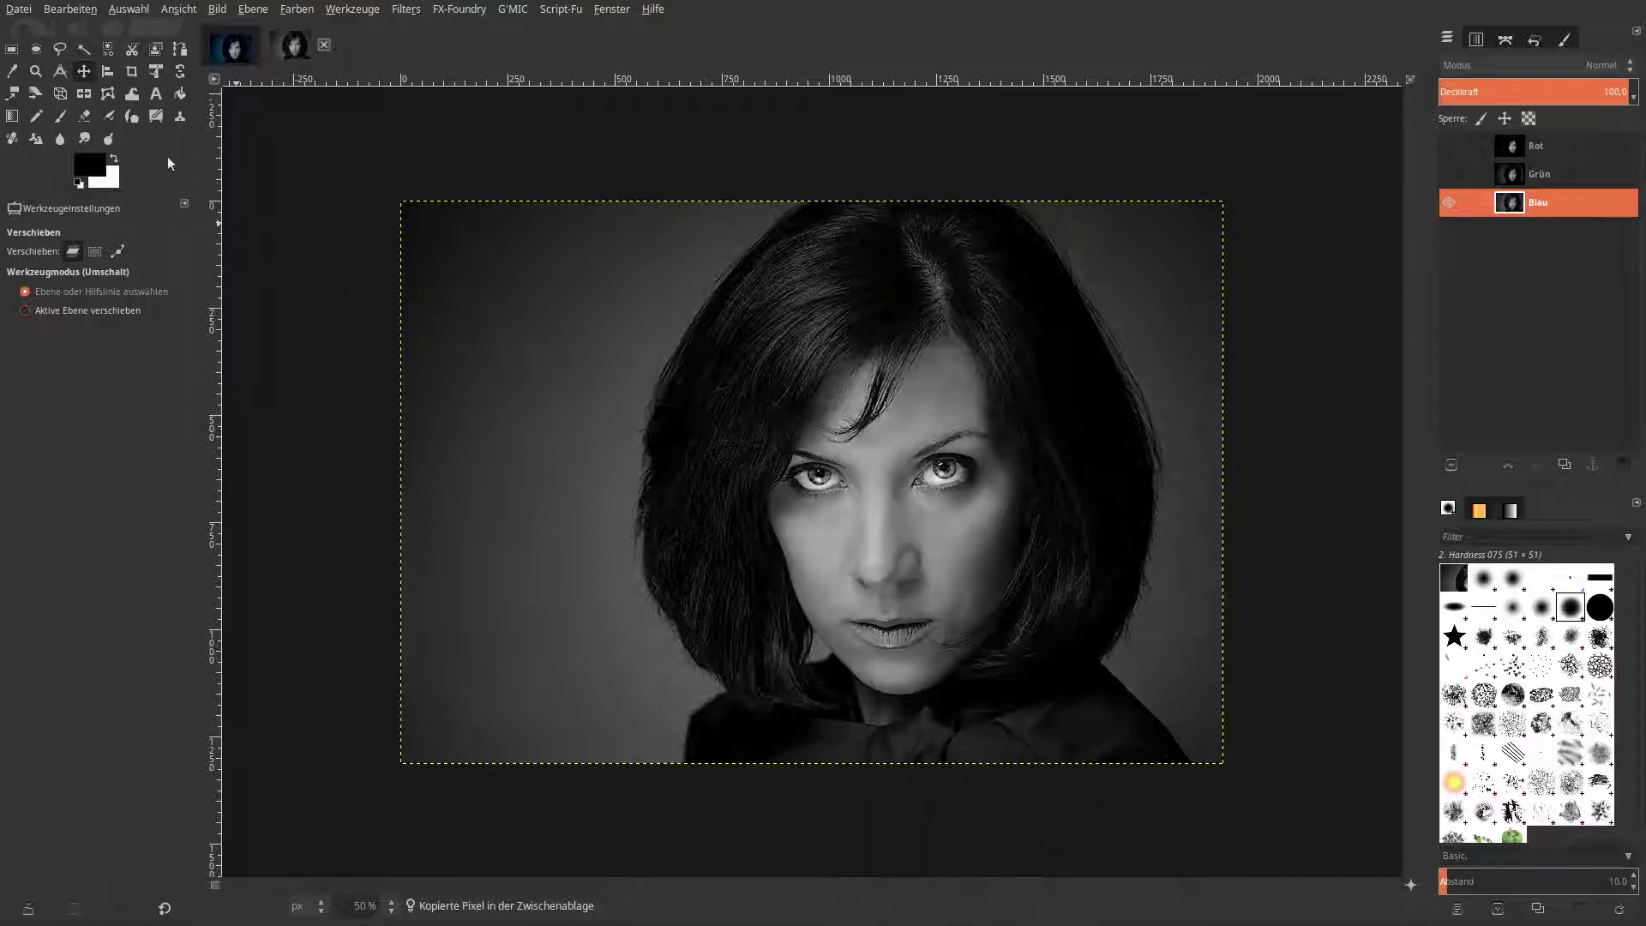
{"action": "left_click", "coordinate": [231, 47]}
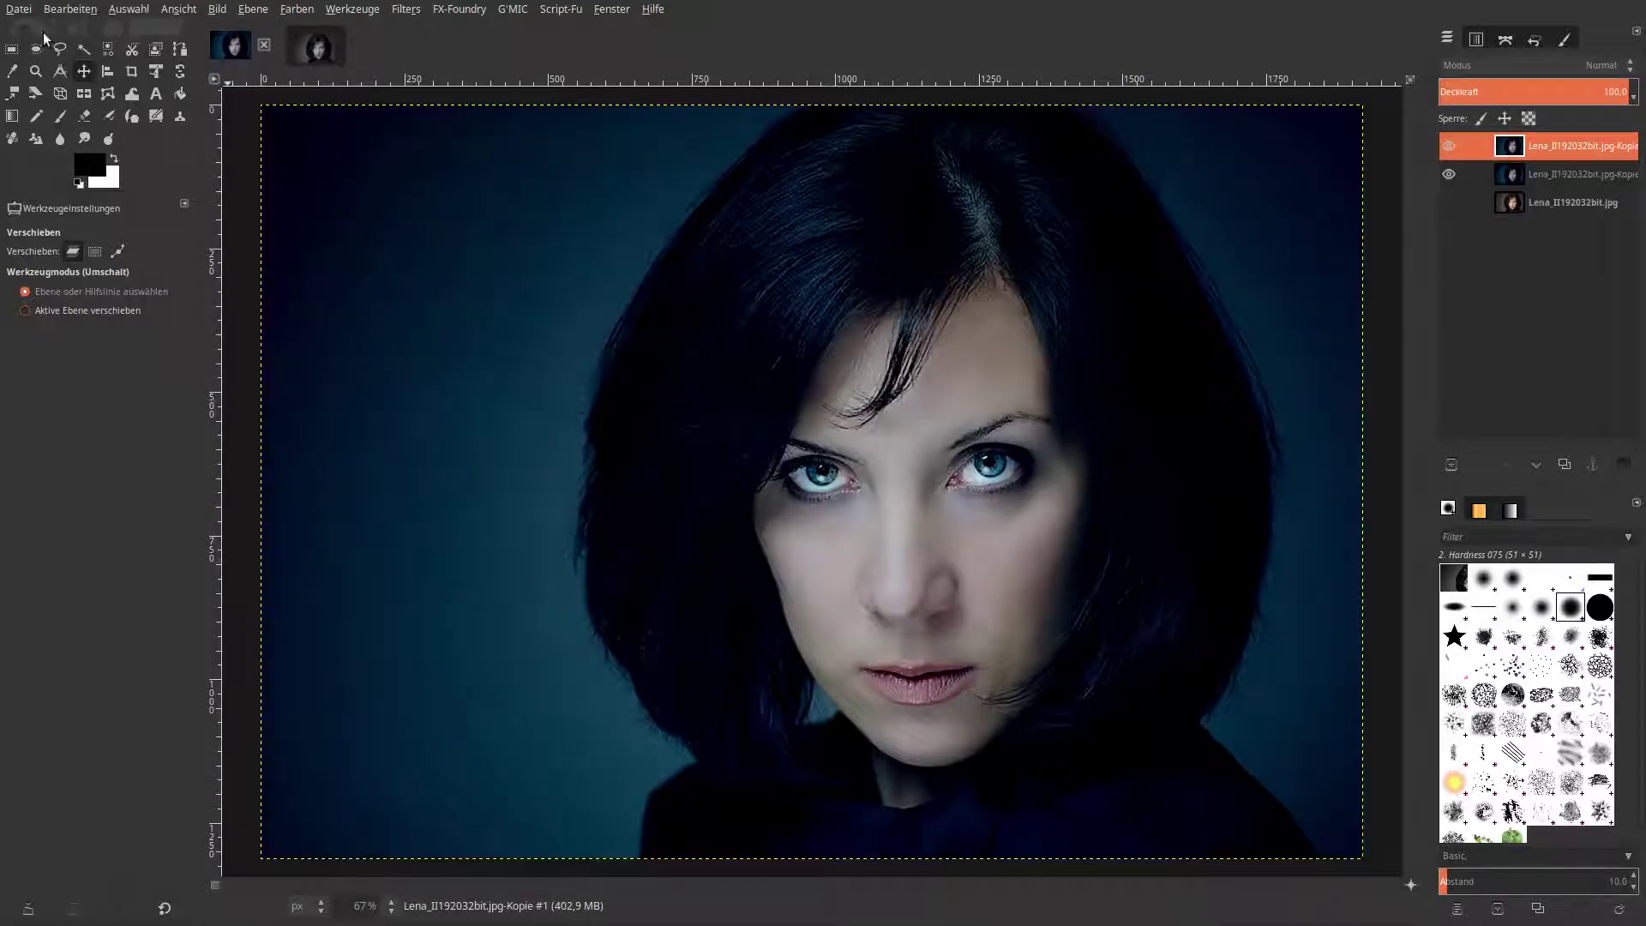
{"action": "left_click", "coordinate": [70, 10]}
{"action": "mouse_move", "coordinate": [244, 199]}
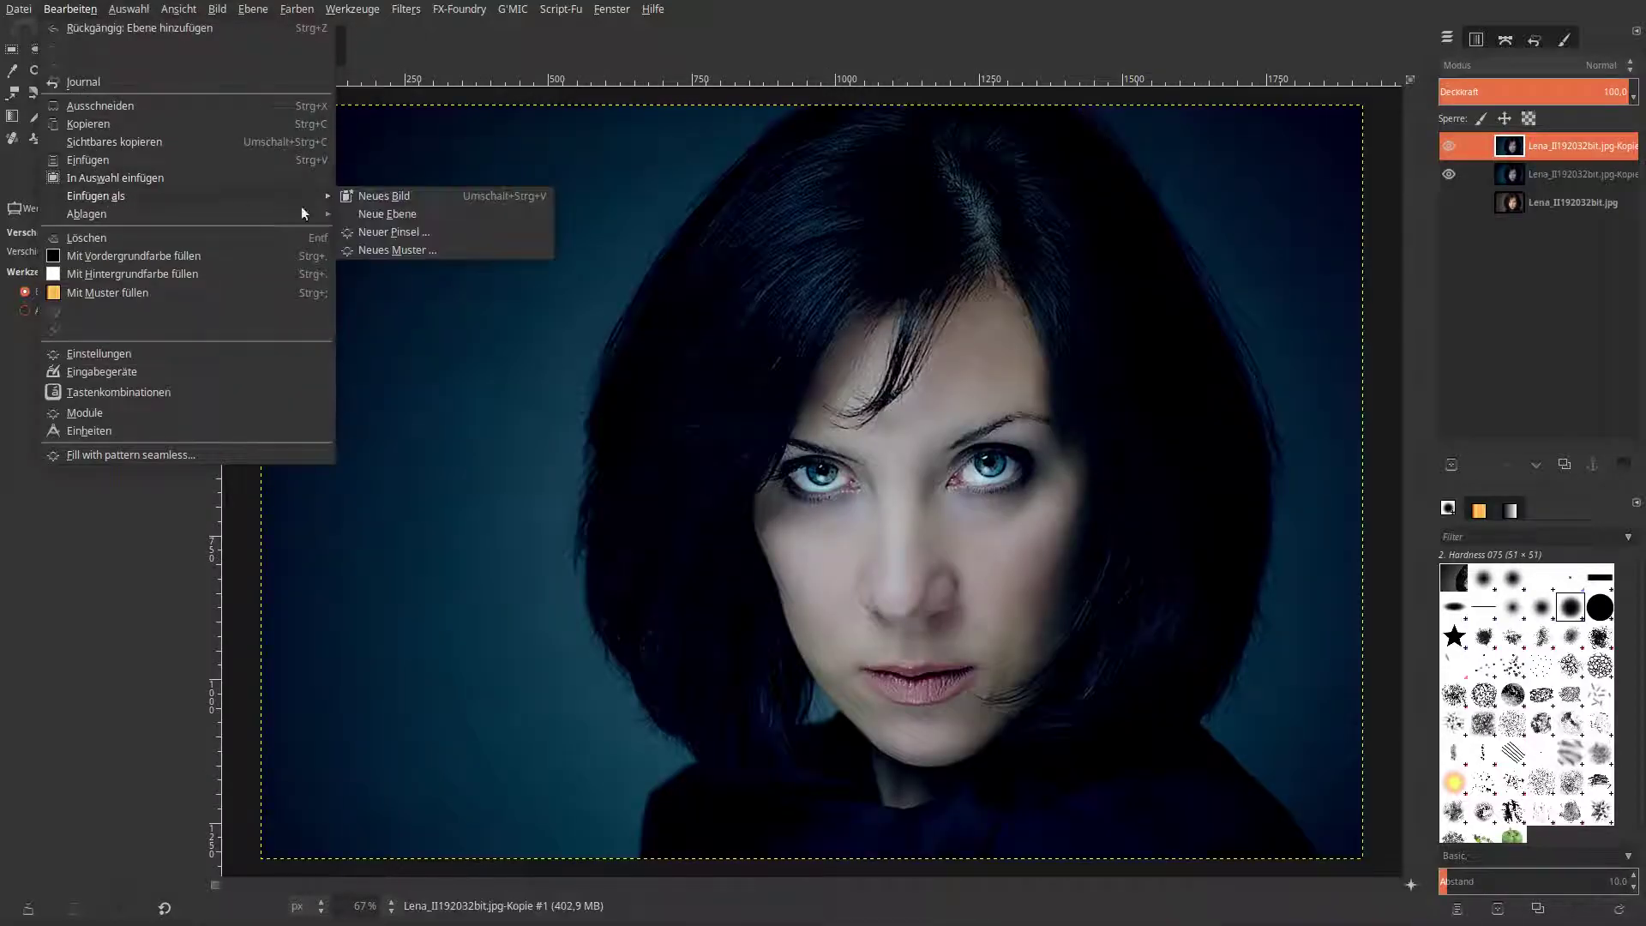
{"action": "left_click", "coordinate": [380, 219]}
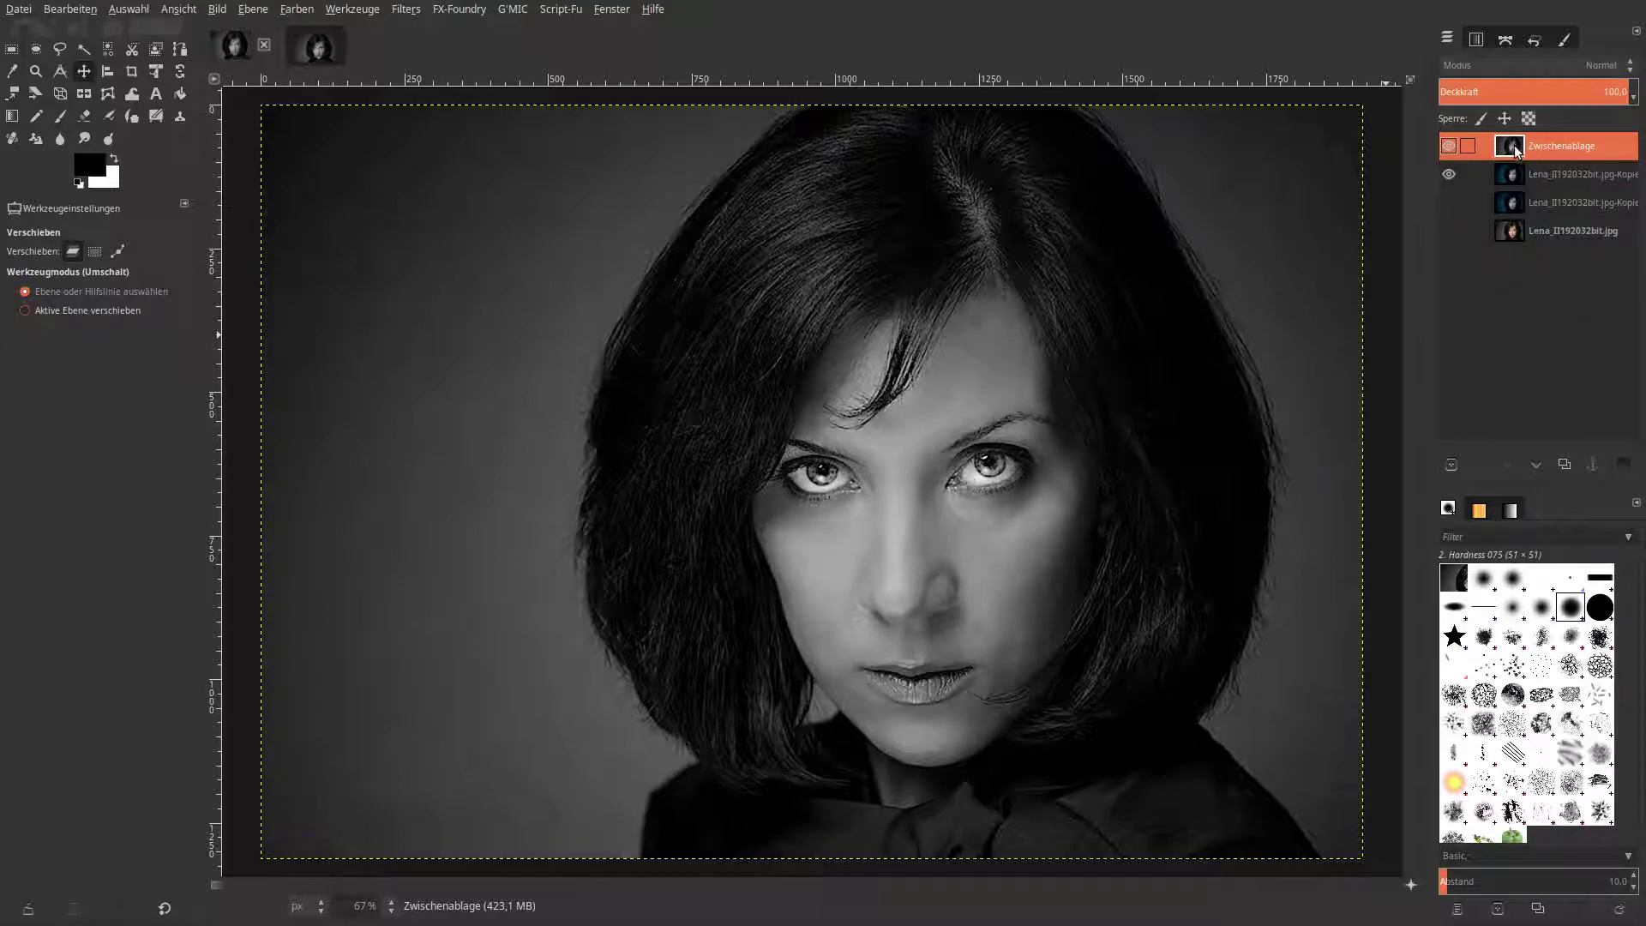
Brighten the pasted blue-channel layer with the Exposure adjustment set to 1.000.
{"action": "left_click", "coordinate": [300, 16]}
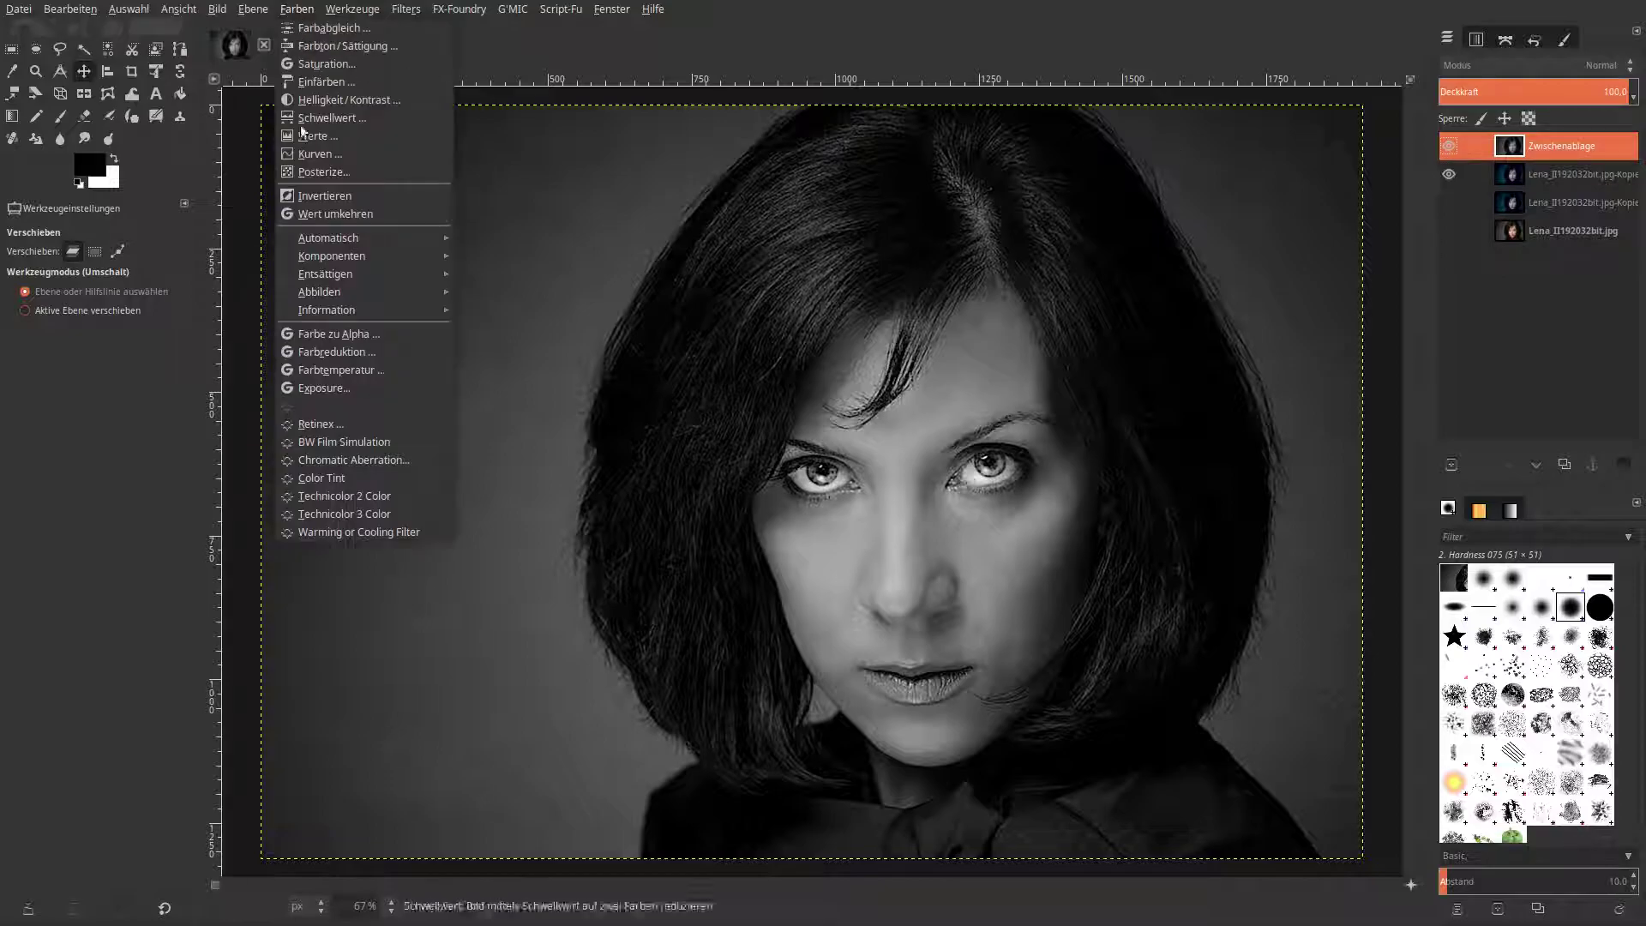
{"action": "left_click", "coordinate": [317, 384]}
{"action": "double_click", "coordinate": [729, 108]}
{"action": "type", "text": "1"}
{"action": "key", "text": "Return"}
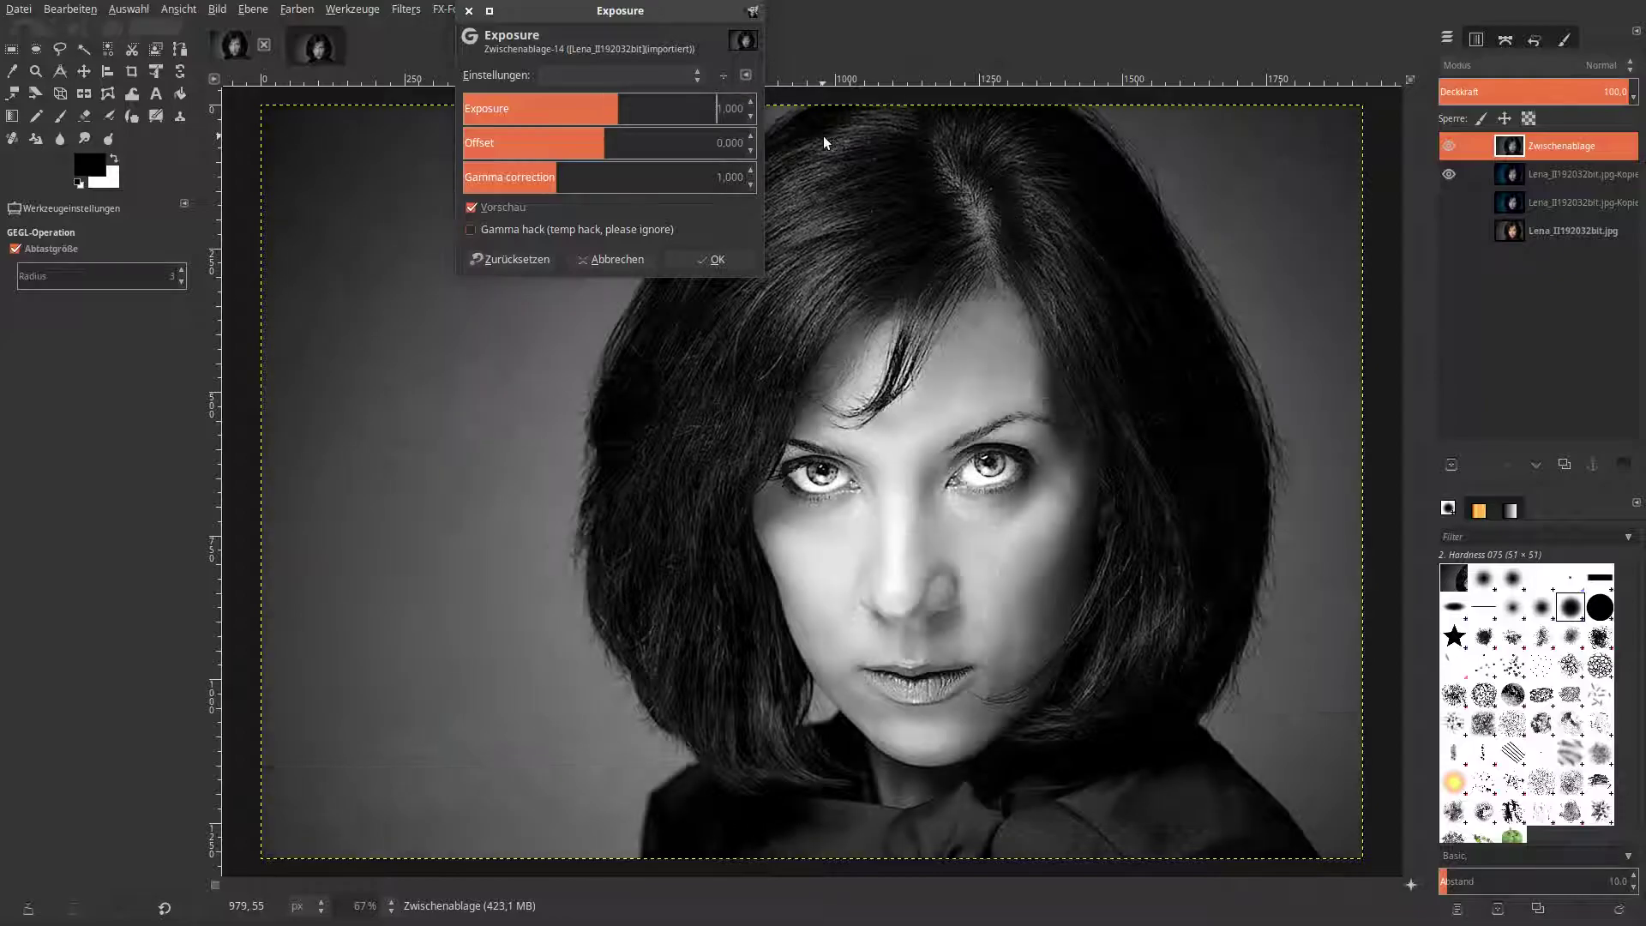
{"action": "left_click", "coordinate": [717, 260]}
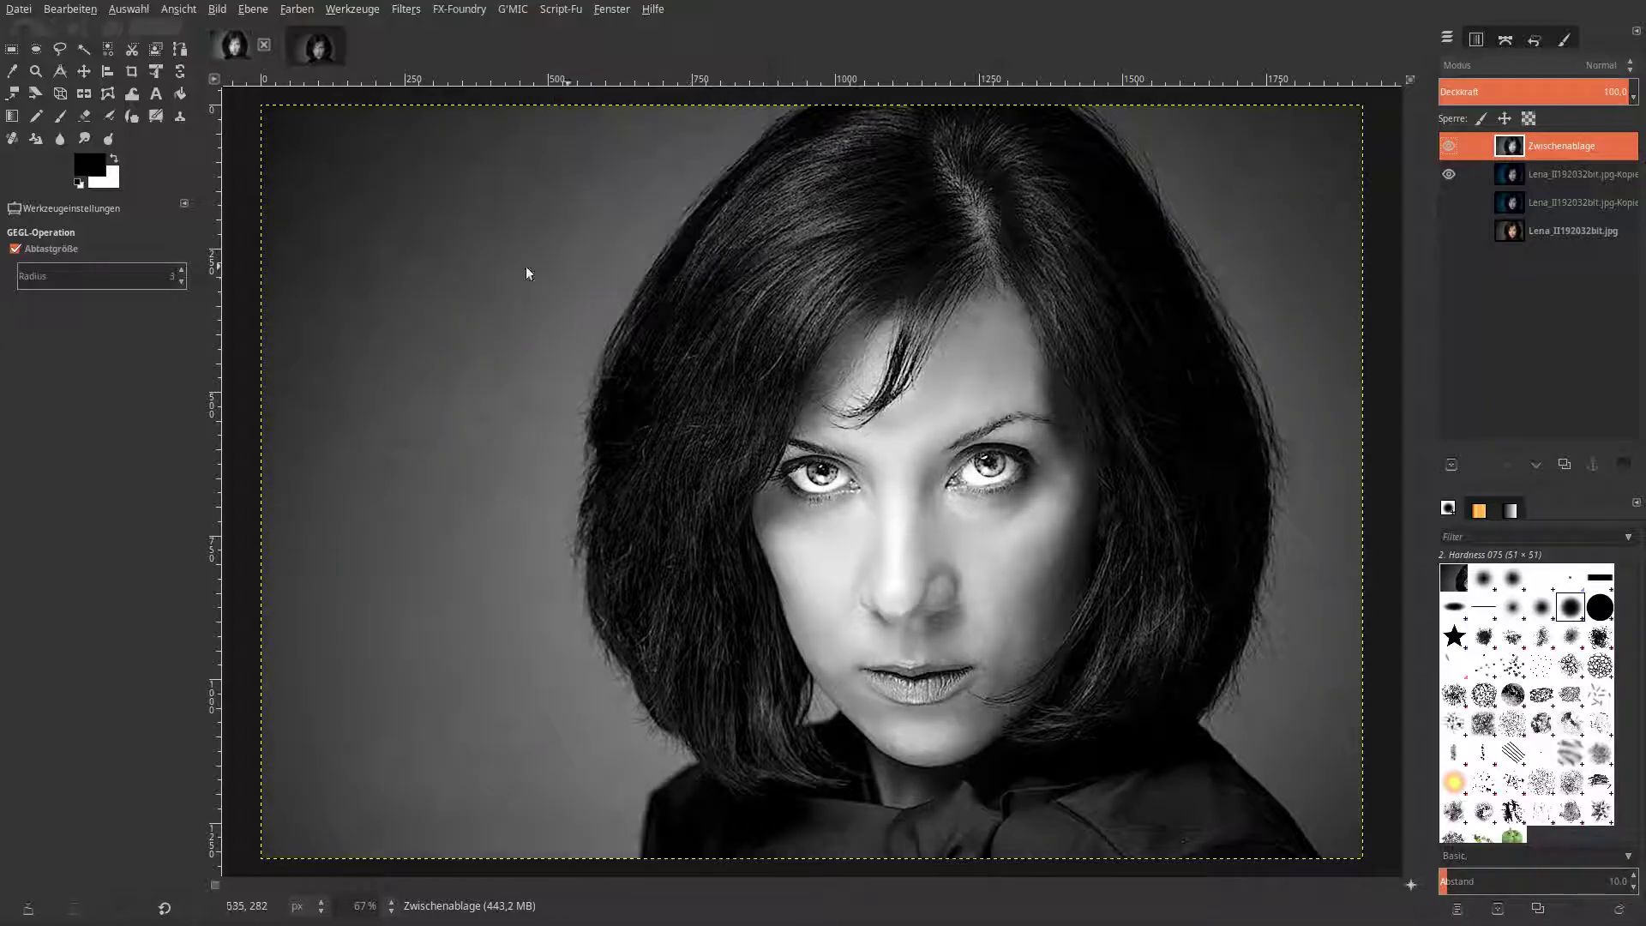
Apply a Curves adjustment to the blue-channel layer, lifting the darker midtones to about x 43, y 94 and pulling the highlights strongly down.
{"action": "left_click", "coordinate": [288, 10]}
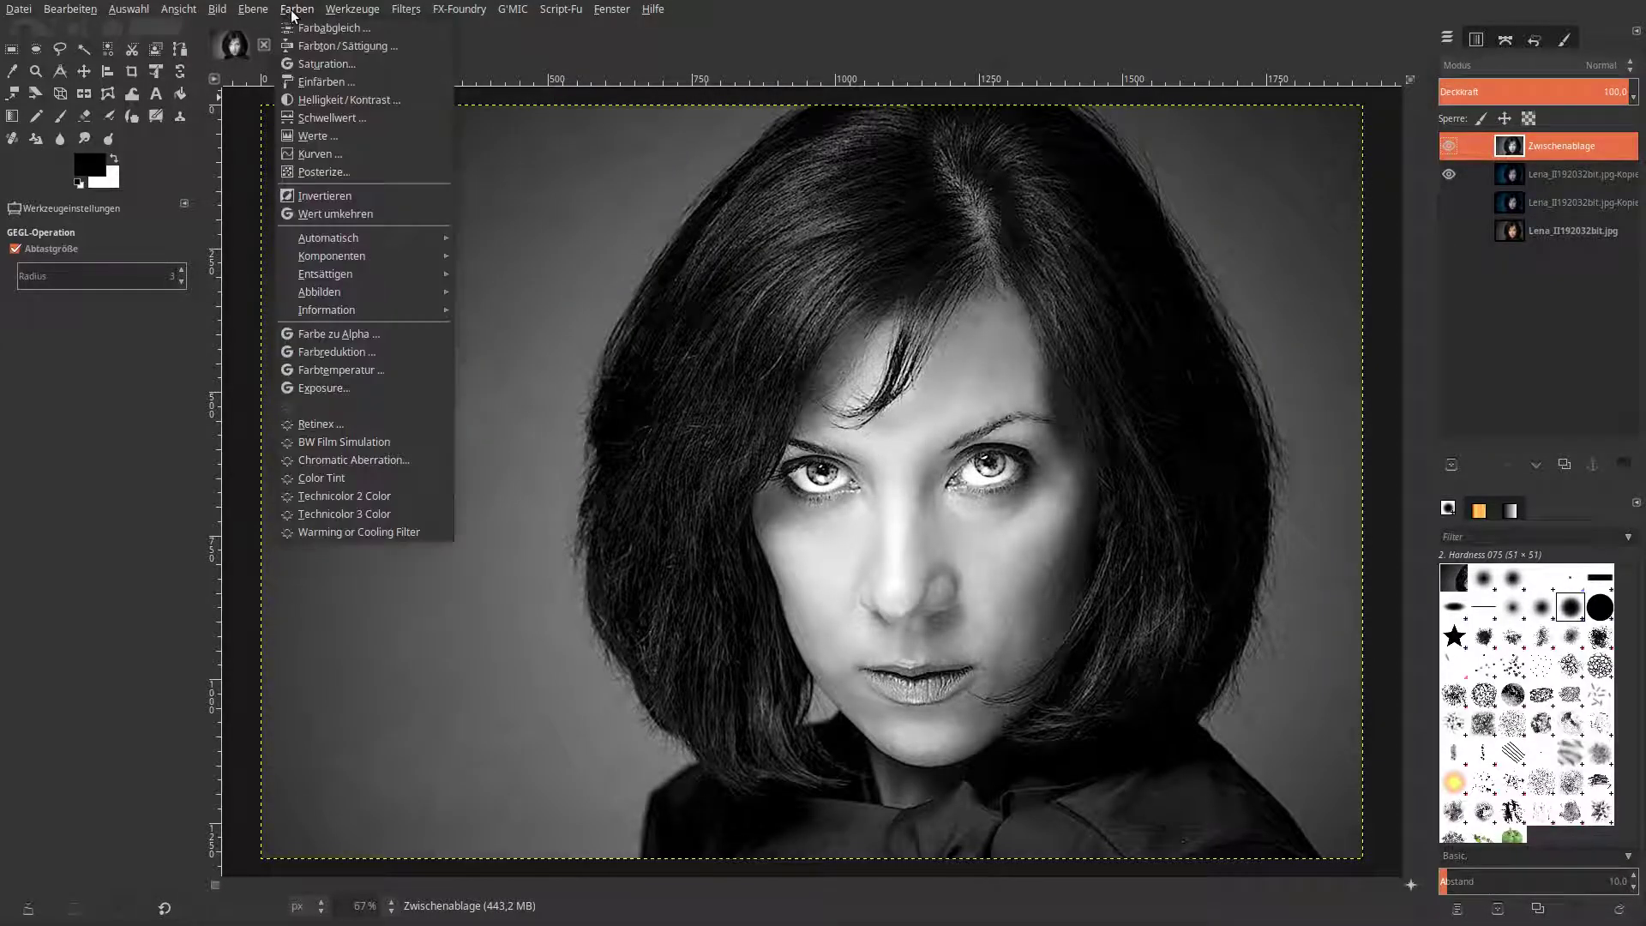
{"action": "left_click", "coordinate": [303, 153]}
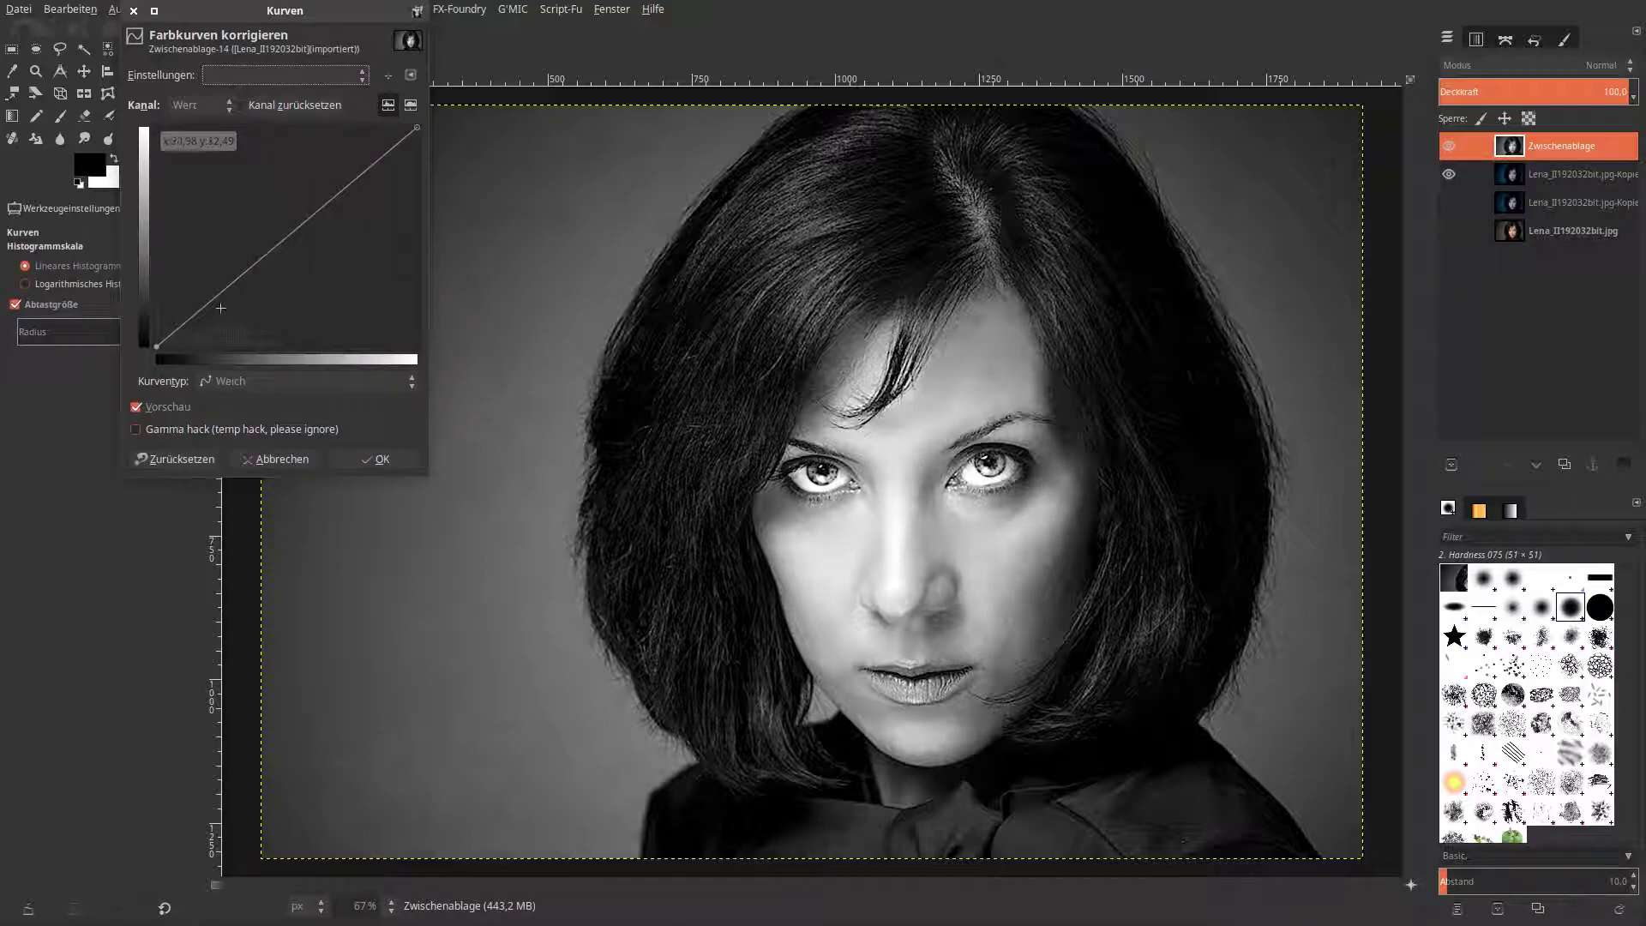
{"action": "left_click_drag", "start_coordinate": [213, 305], "coordinate": [211, 186]}
{"action": "left_click_drag", "start_coordinate": [326, 163], "coordinate": [364, 319]}
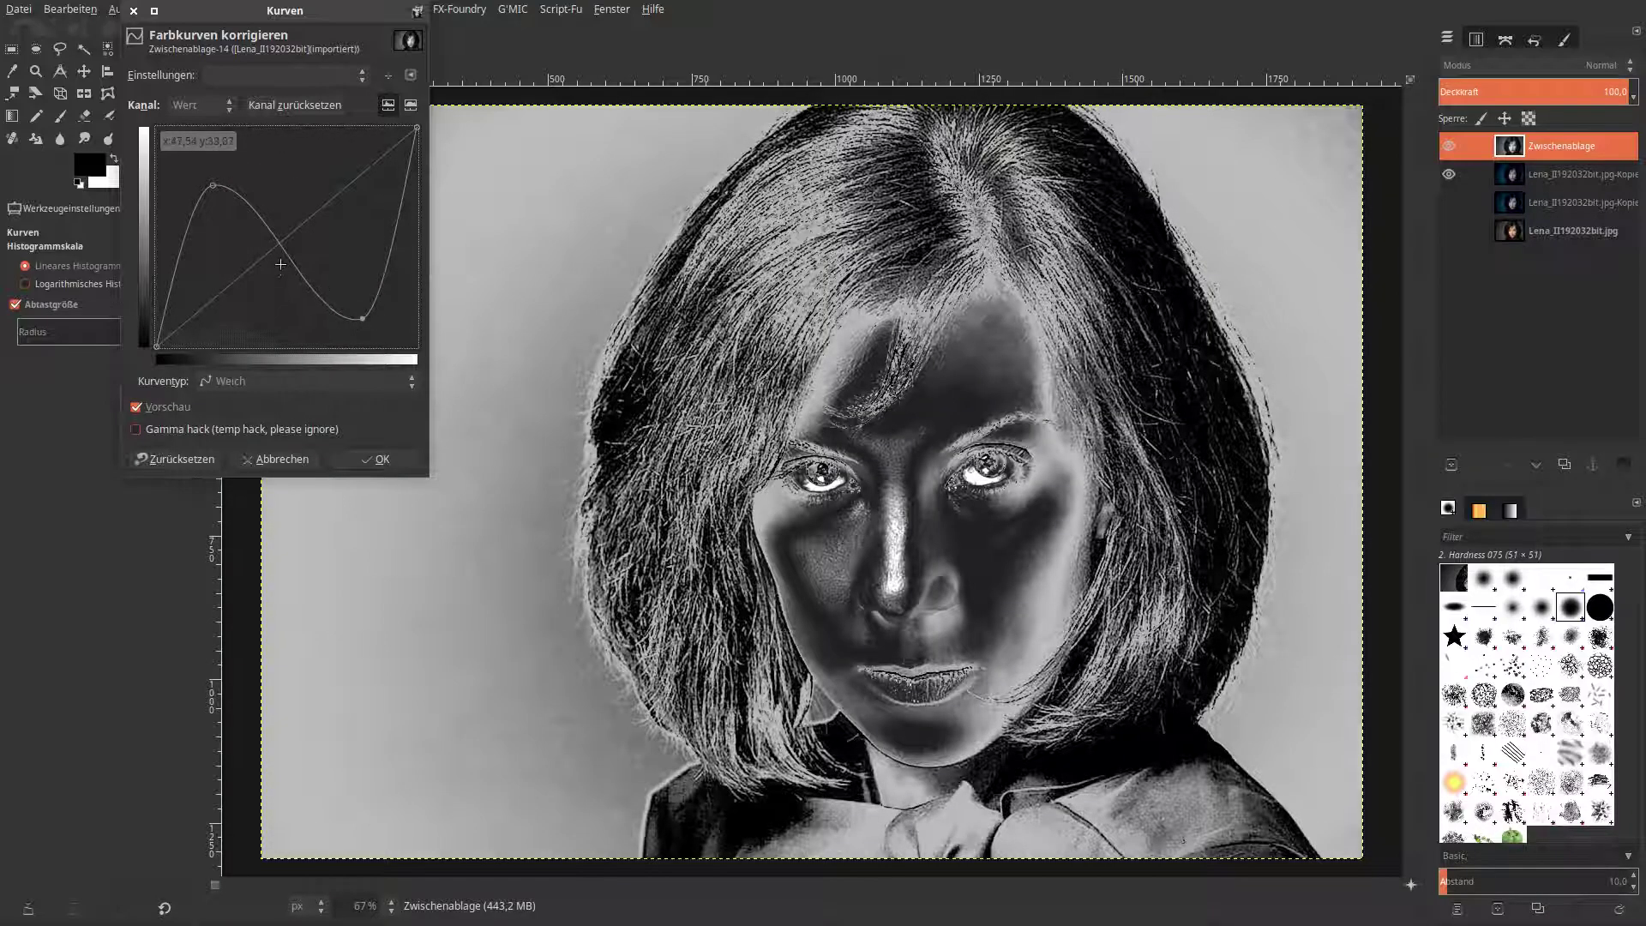
{"action": "left_click_drag", "start_coordinate": [215, 189], "coordinate": [247, 111]}
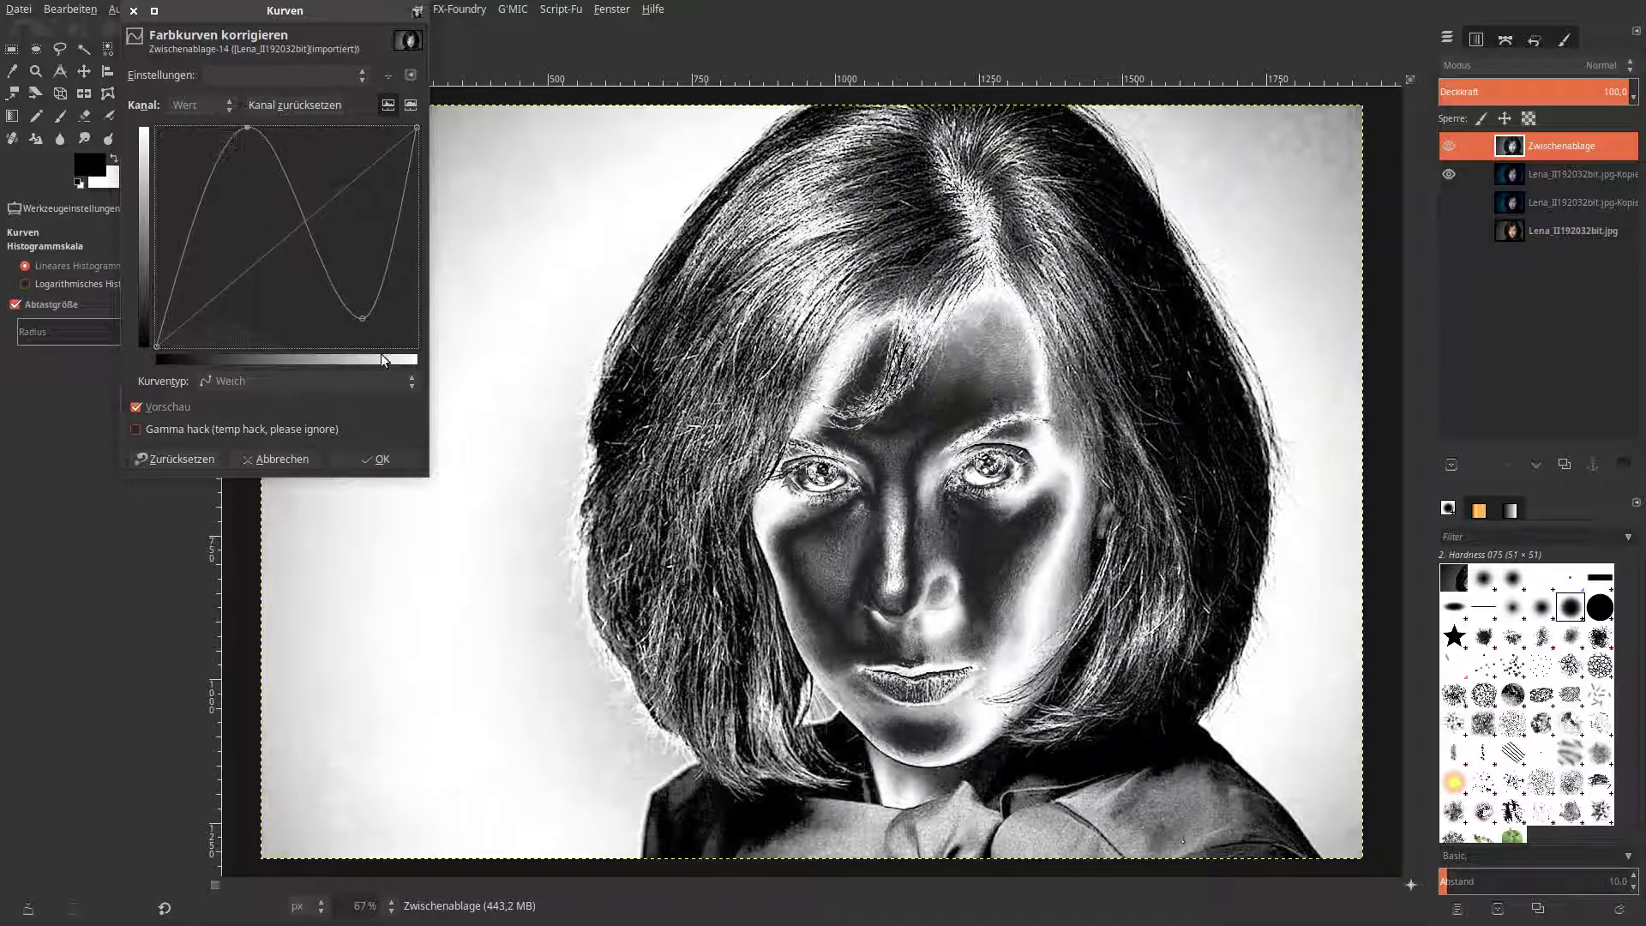
{"action": "left_click_drag", "start_coordinate": [361, 334], "coordinate": [325, 378]}
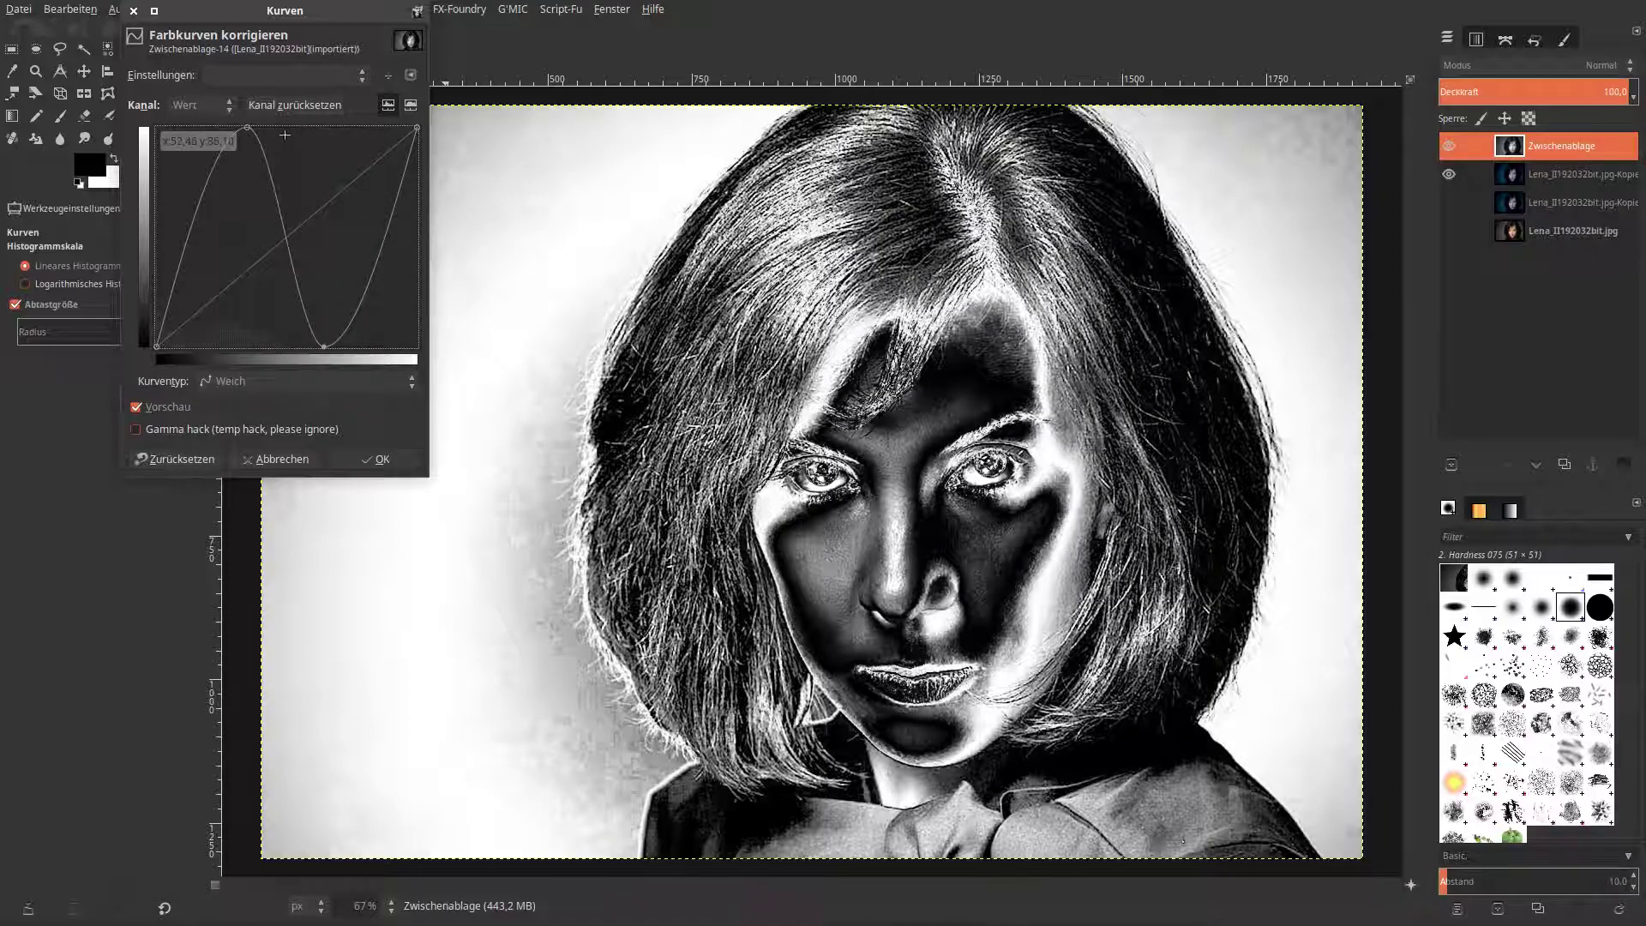
{"action": "mouse_move", "coordinate": [249, 135]}
{"action": "left_mouse_down"}
{"action": "mouse_move", "coordinate": [227, 151]}
{"action": "mouse_move", "coordinate": [243, 128]}
{"action": "left_mouse_up"}
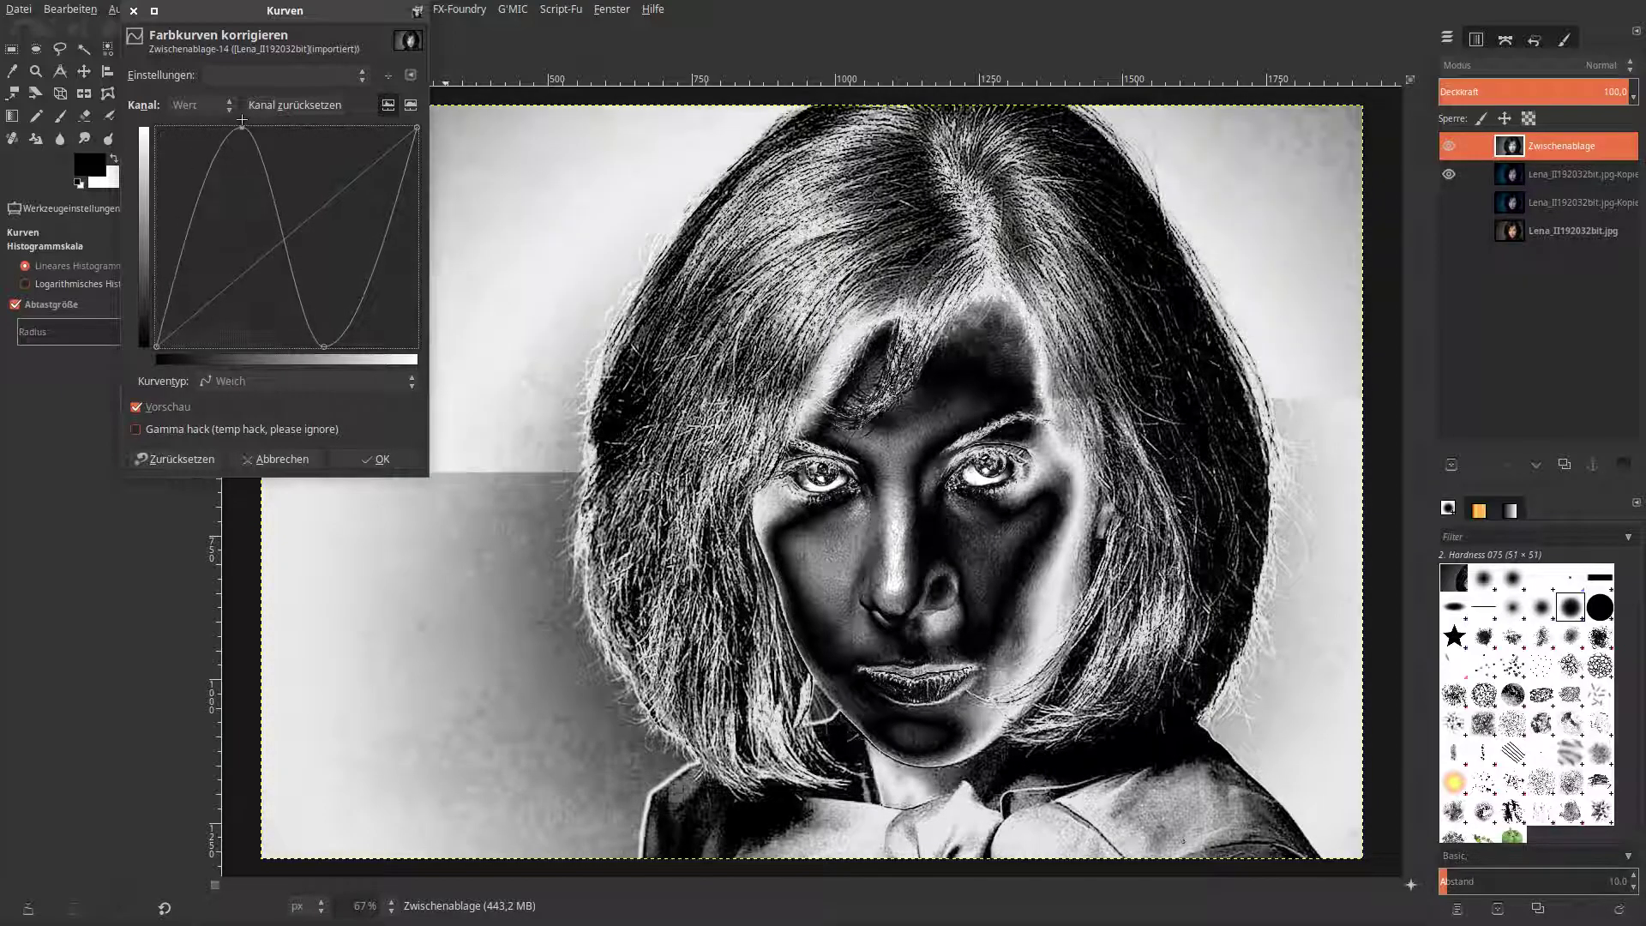
{"action": "left_click_drag", "start_coordinate": [324, 347], "coordinate": [346, 299]}
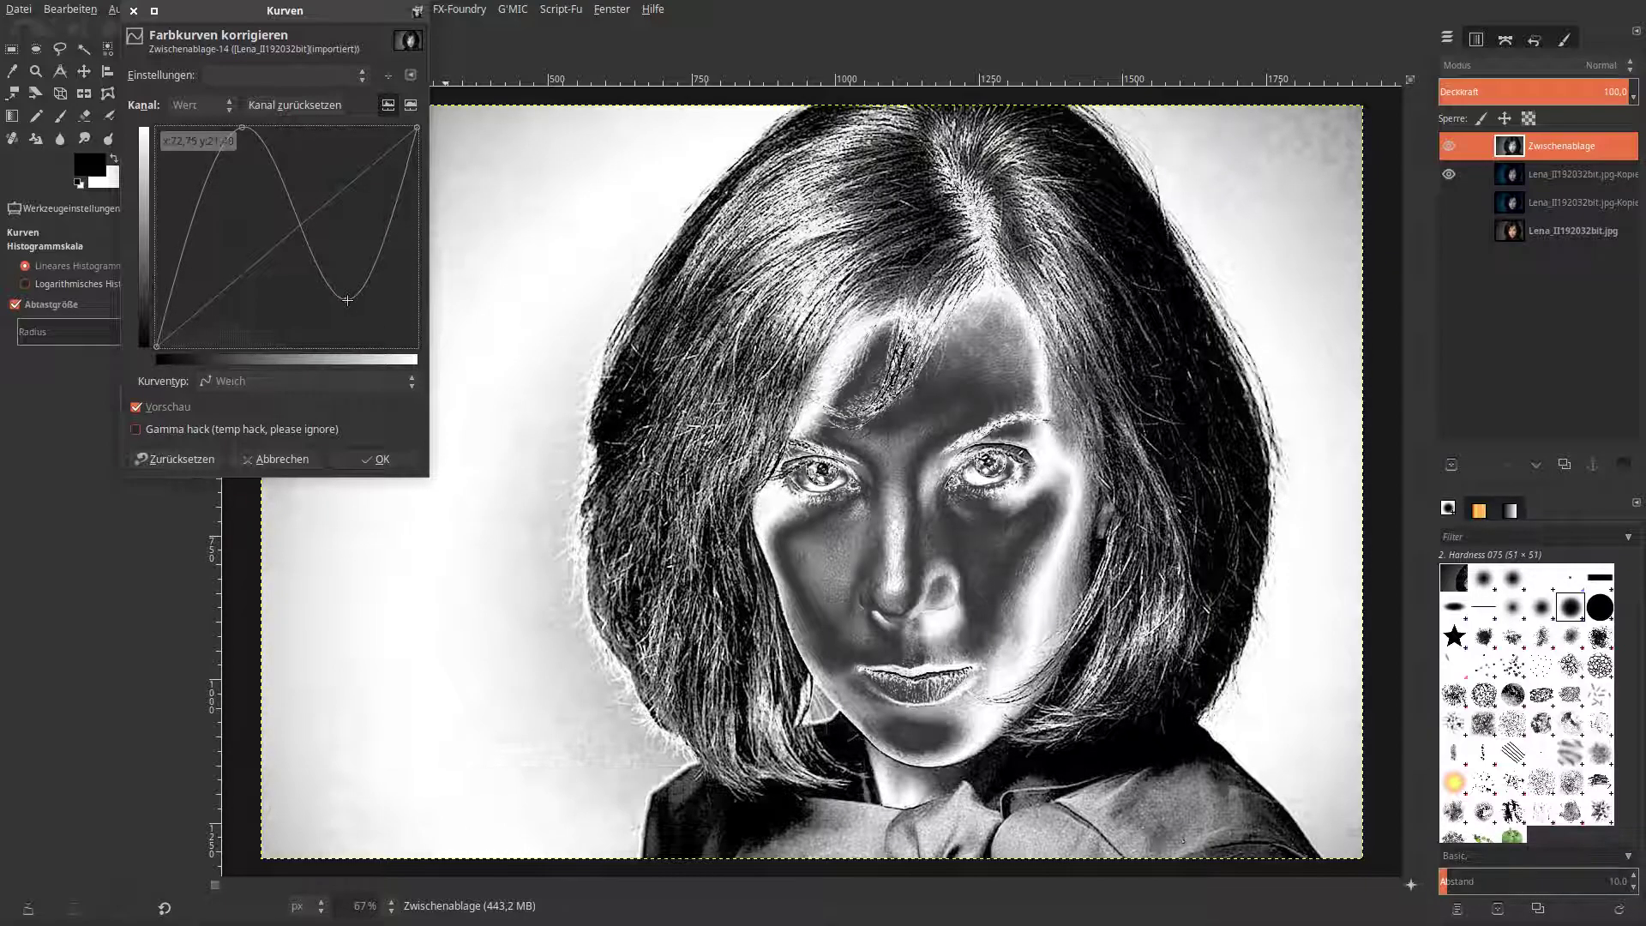
{"action": "left_click_drag", "start_coordinate": [241, 132], "coordinate": [258, 204]}
{"action": "left_click_drag", "start_coordinate": [348, 302], "coordinate": [368, 328]}
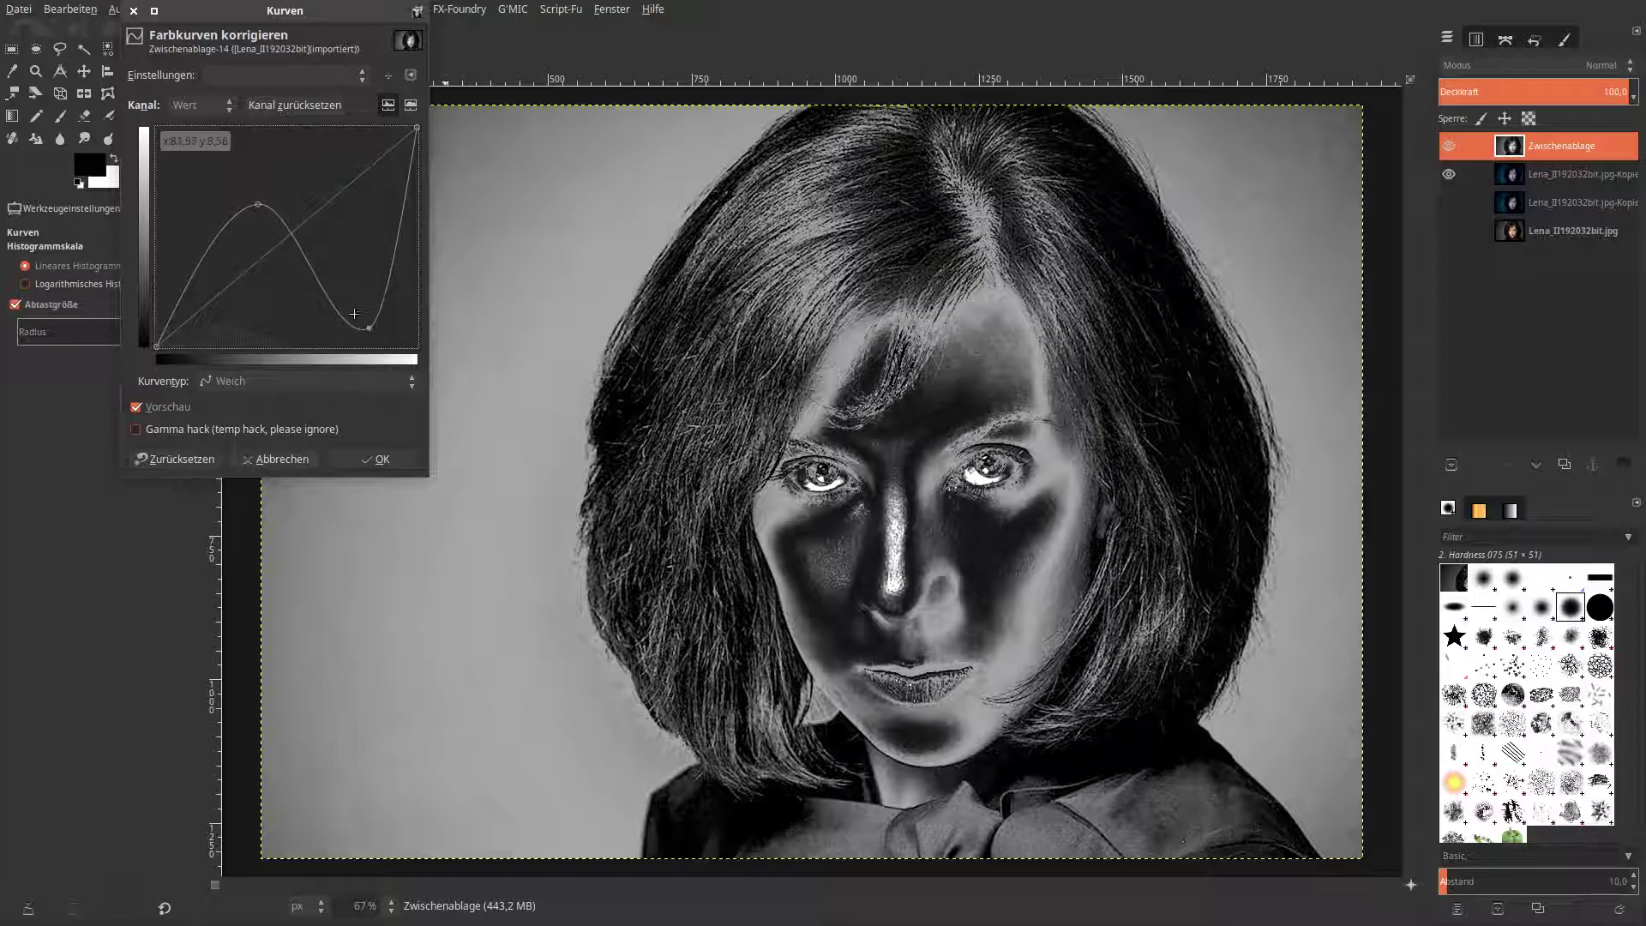
{"action": "left_click_drag", "start_coordinate": [258, 207], "coordinate": [269, 141]}
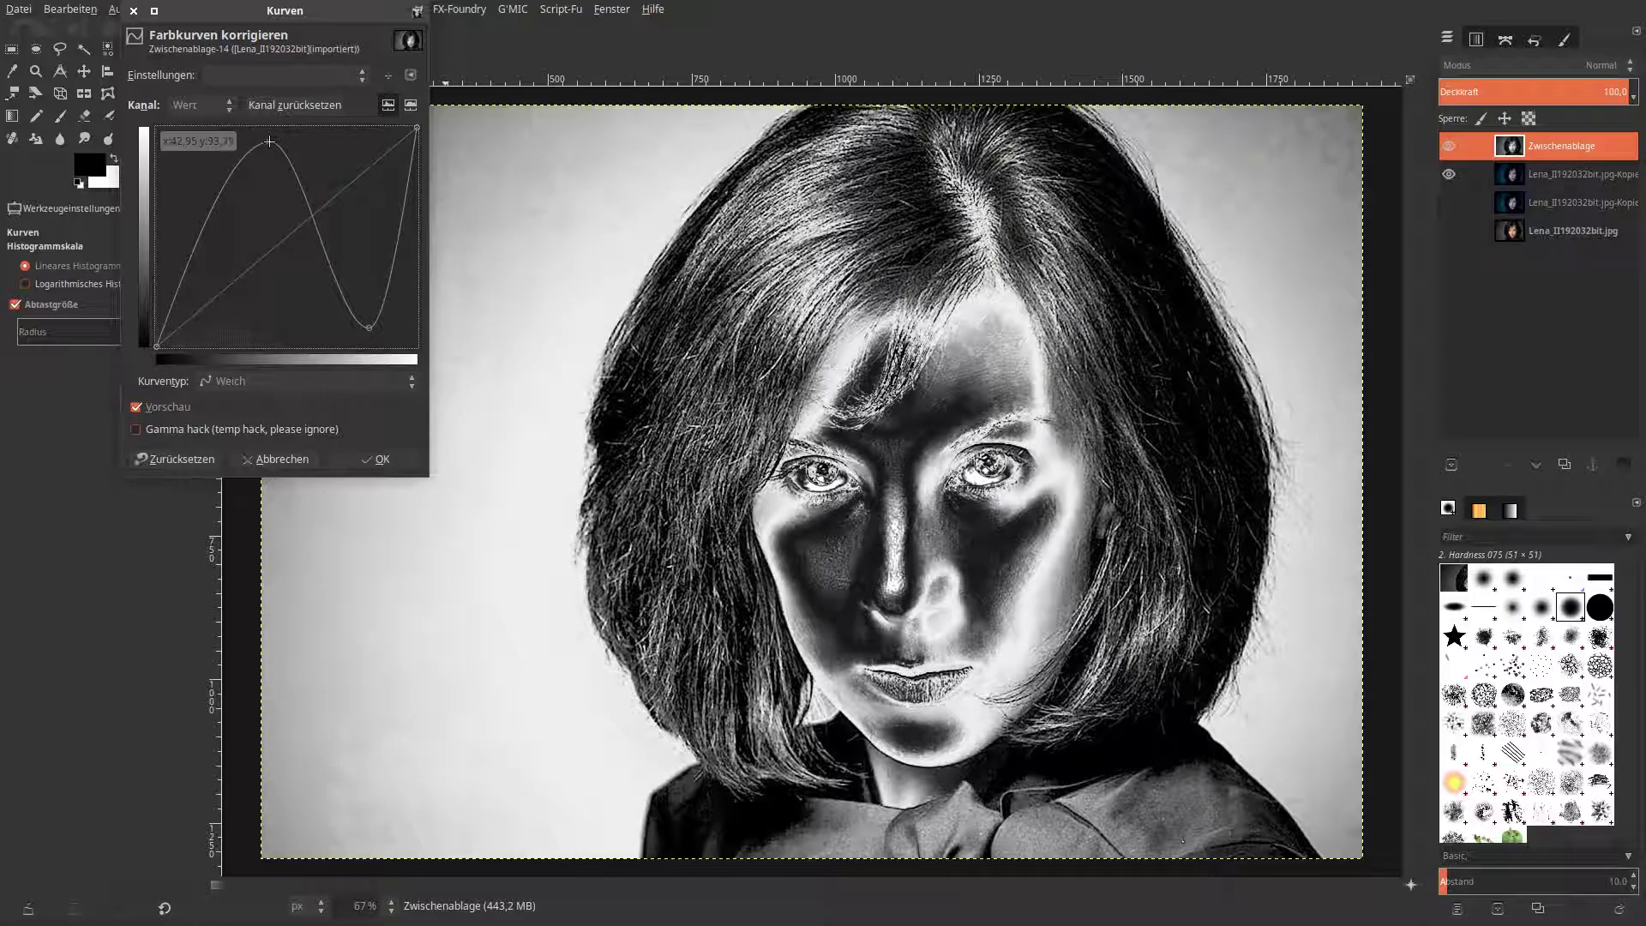
{"action": "left_click", "coordinate": [398, 458]}
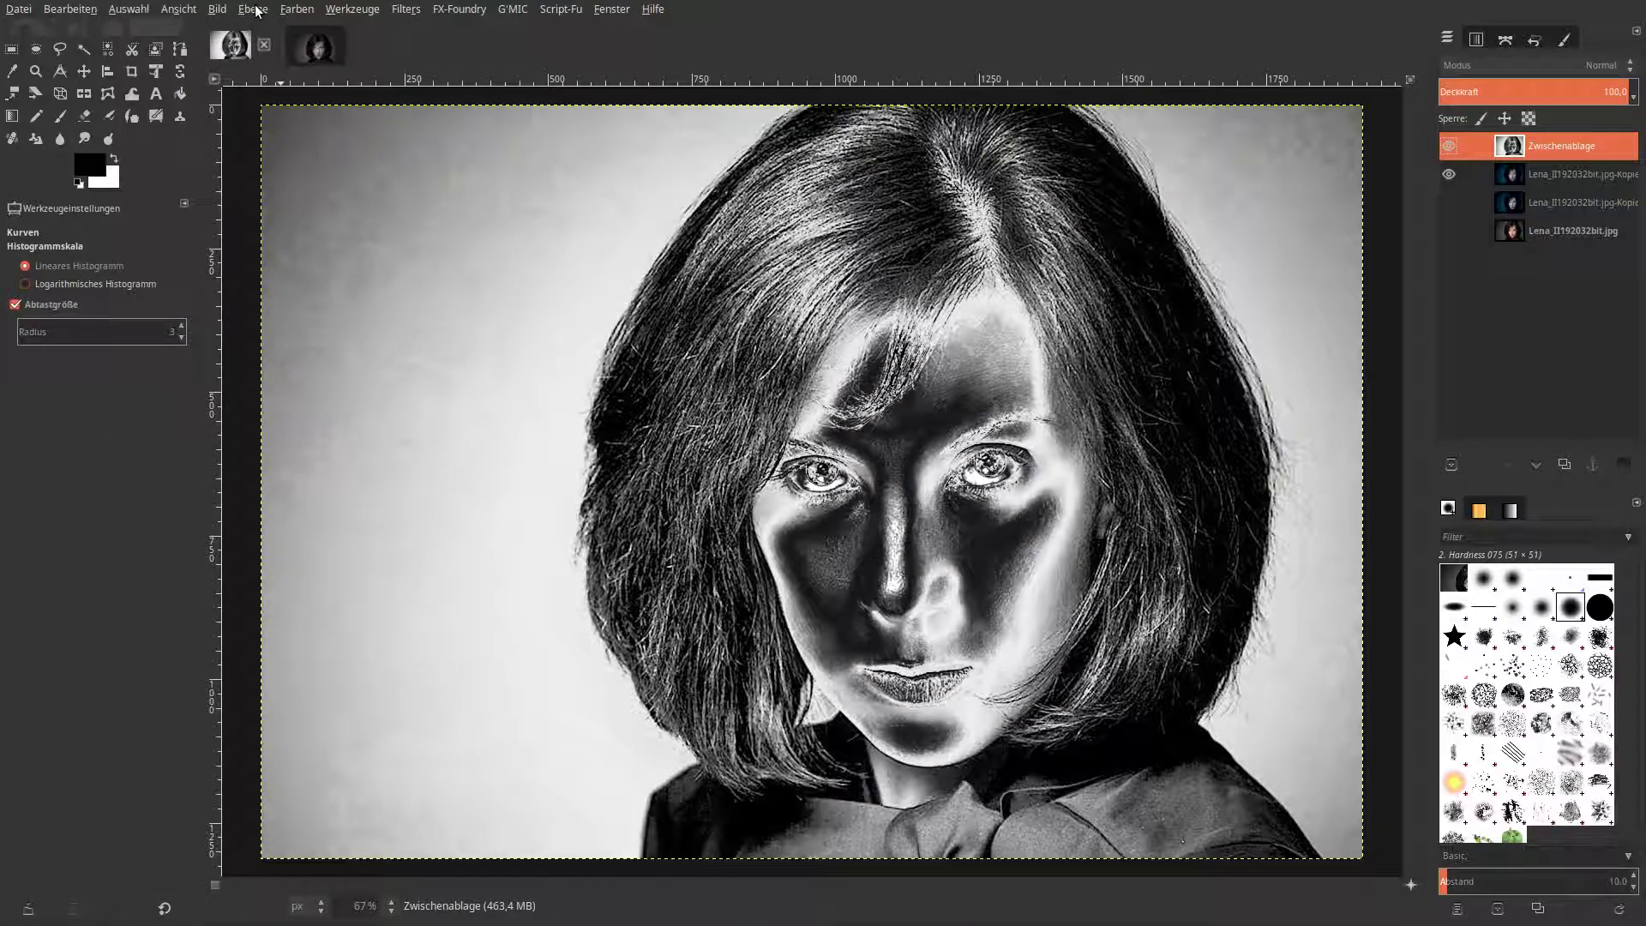
Apply Levels to the blue-channel layer with input black 33.44, gamma 0.16 and input white 45.22 for a hard black-and-white mask.
{"action": "left_click", "coordinate": [295, 10]}
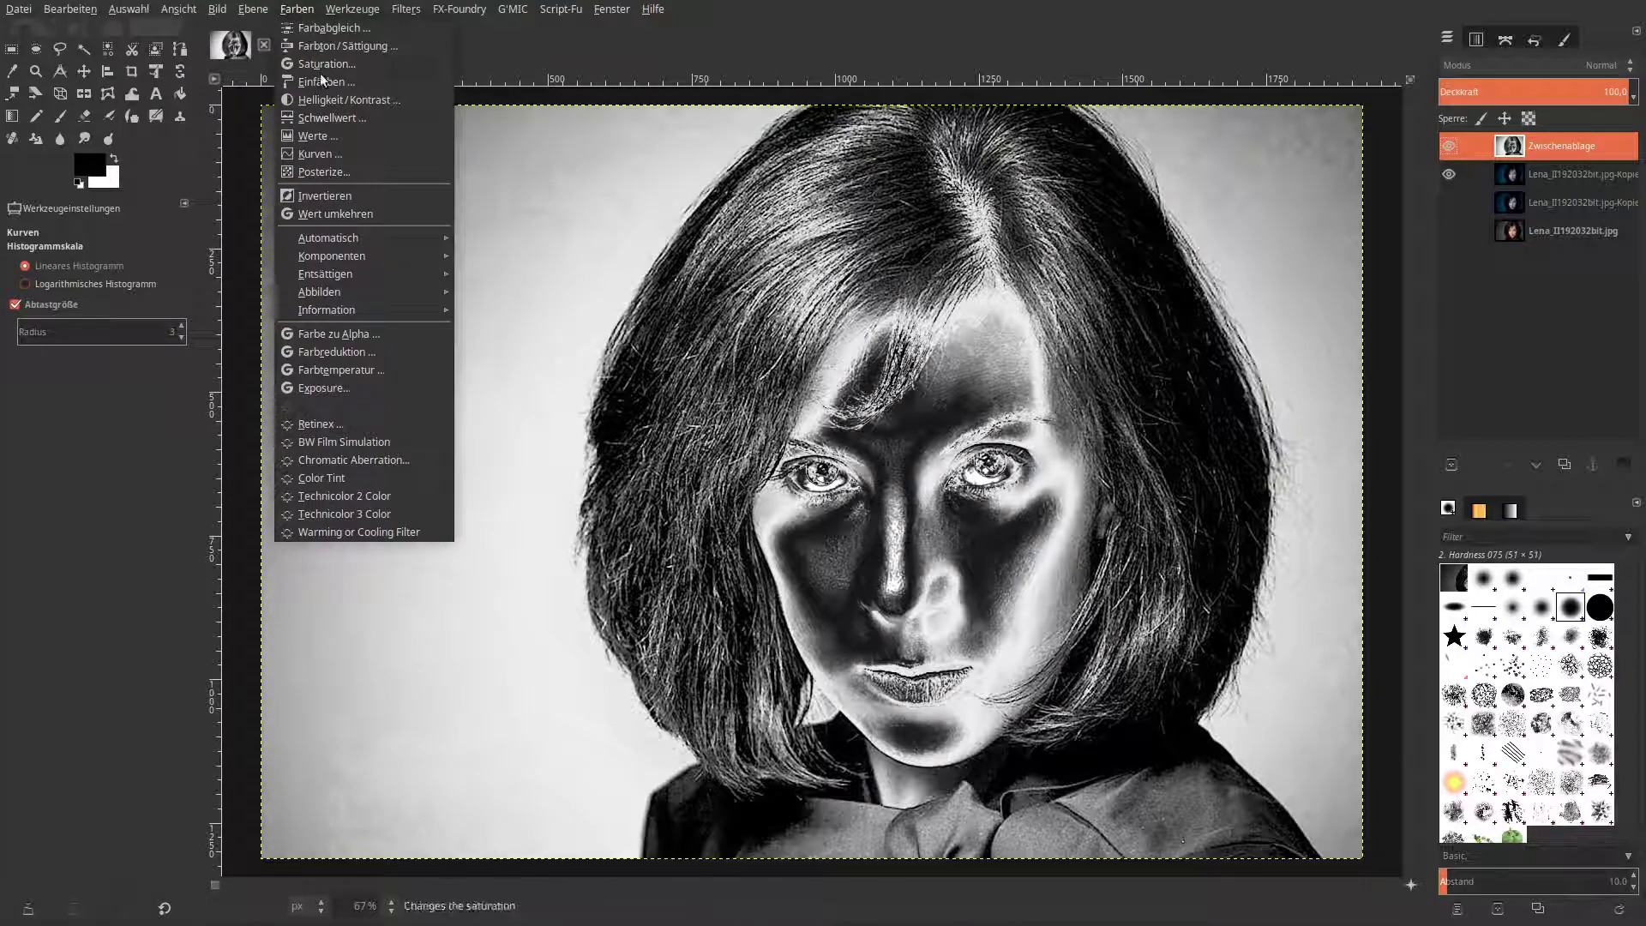
{"action": "left_click", "coordinate": [329, 136]}
{"action": "left_click_drag", "start_coordinate": [428, 221], "coordinate": [328, 217]}
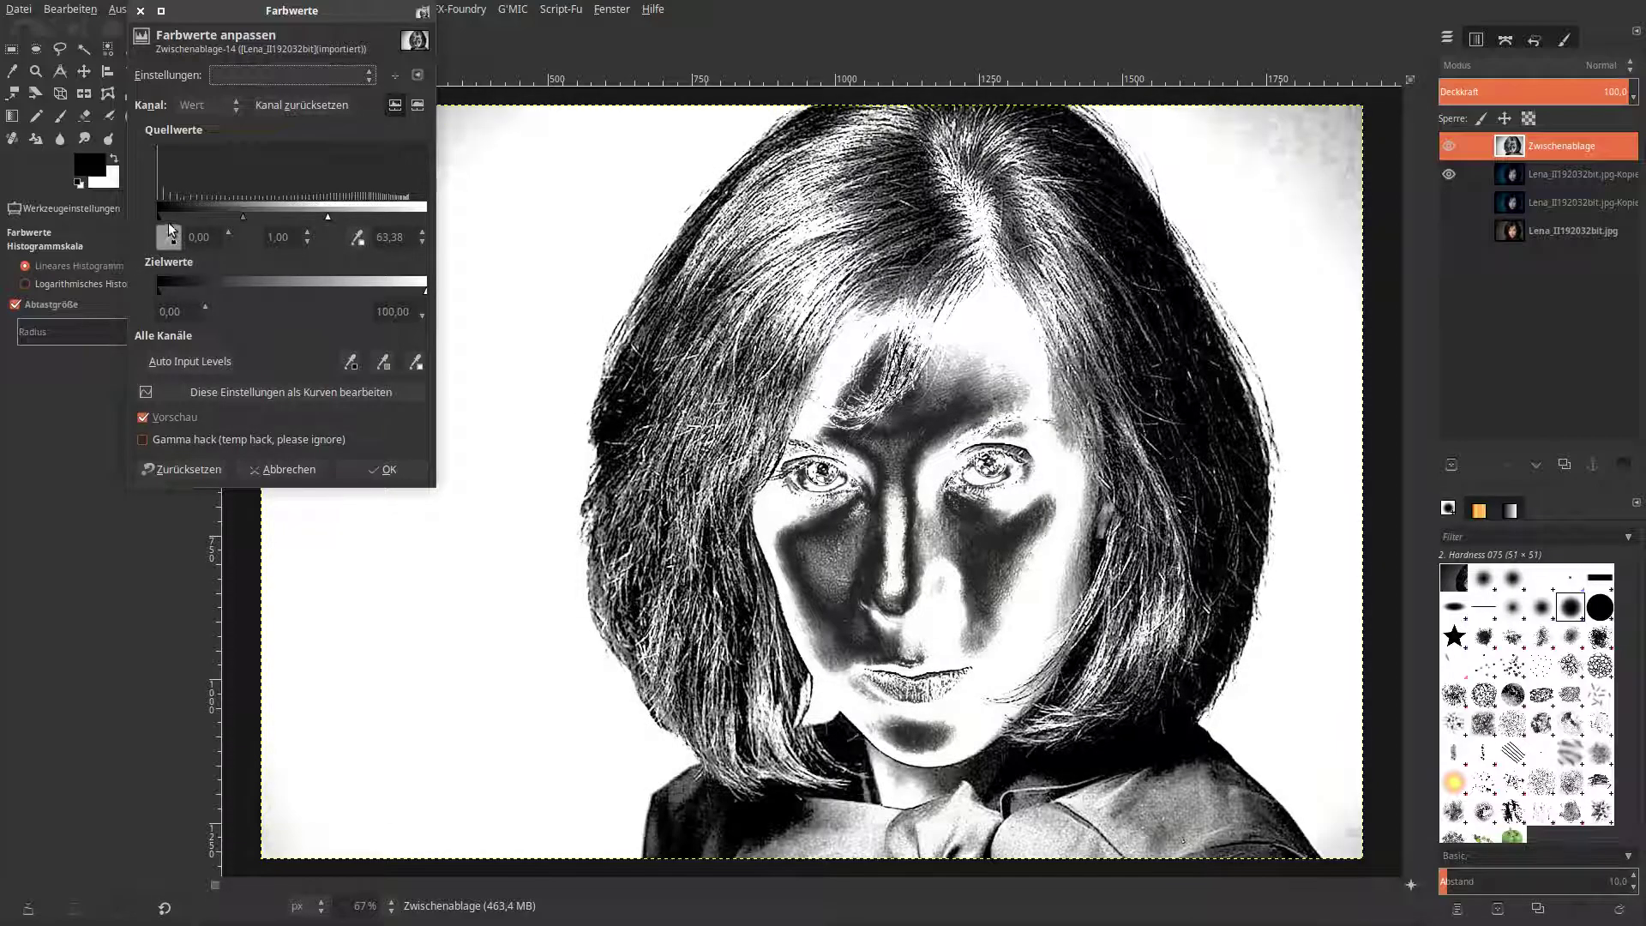
{"action": "left_click_drag", "start_coordinate": [158, 216], "coordinate": [289, 217]}
{"action": "left_click_drag", "start_coordinate": [189, 218], "coordinate": [280, 221]}
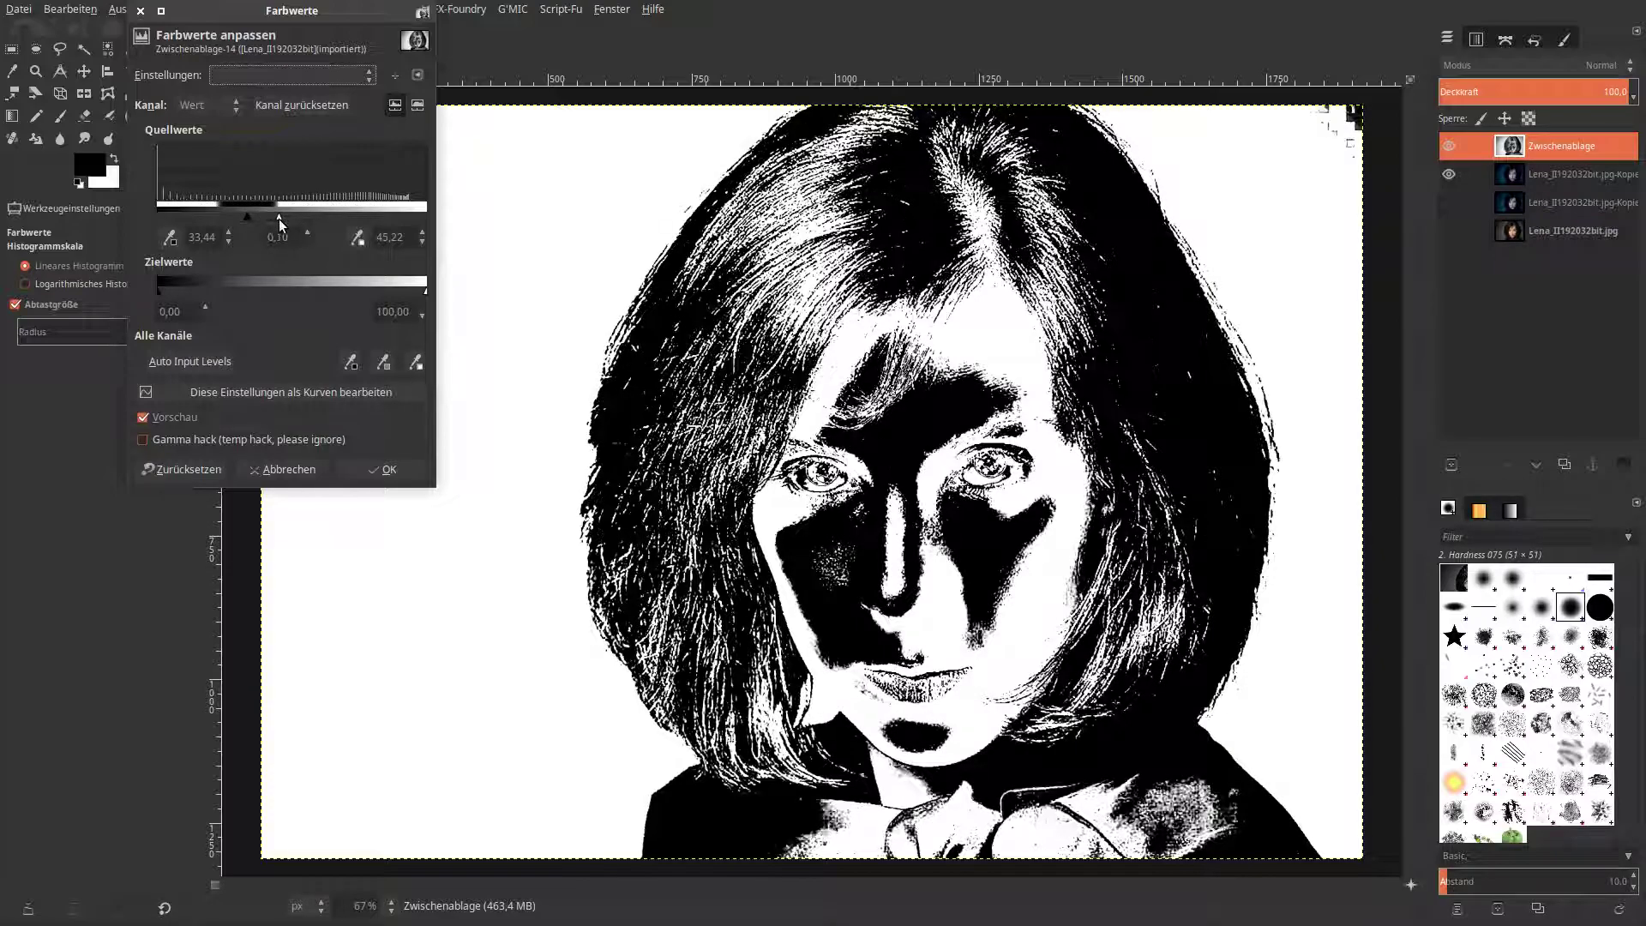
{"action": "left_click_drag", "start_coordinate": [277, 221], "coordinate": [277, 221]}
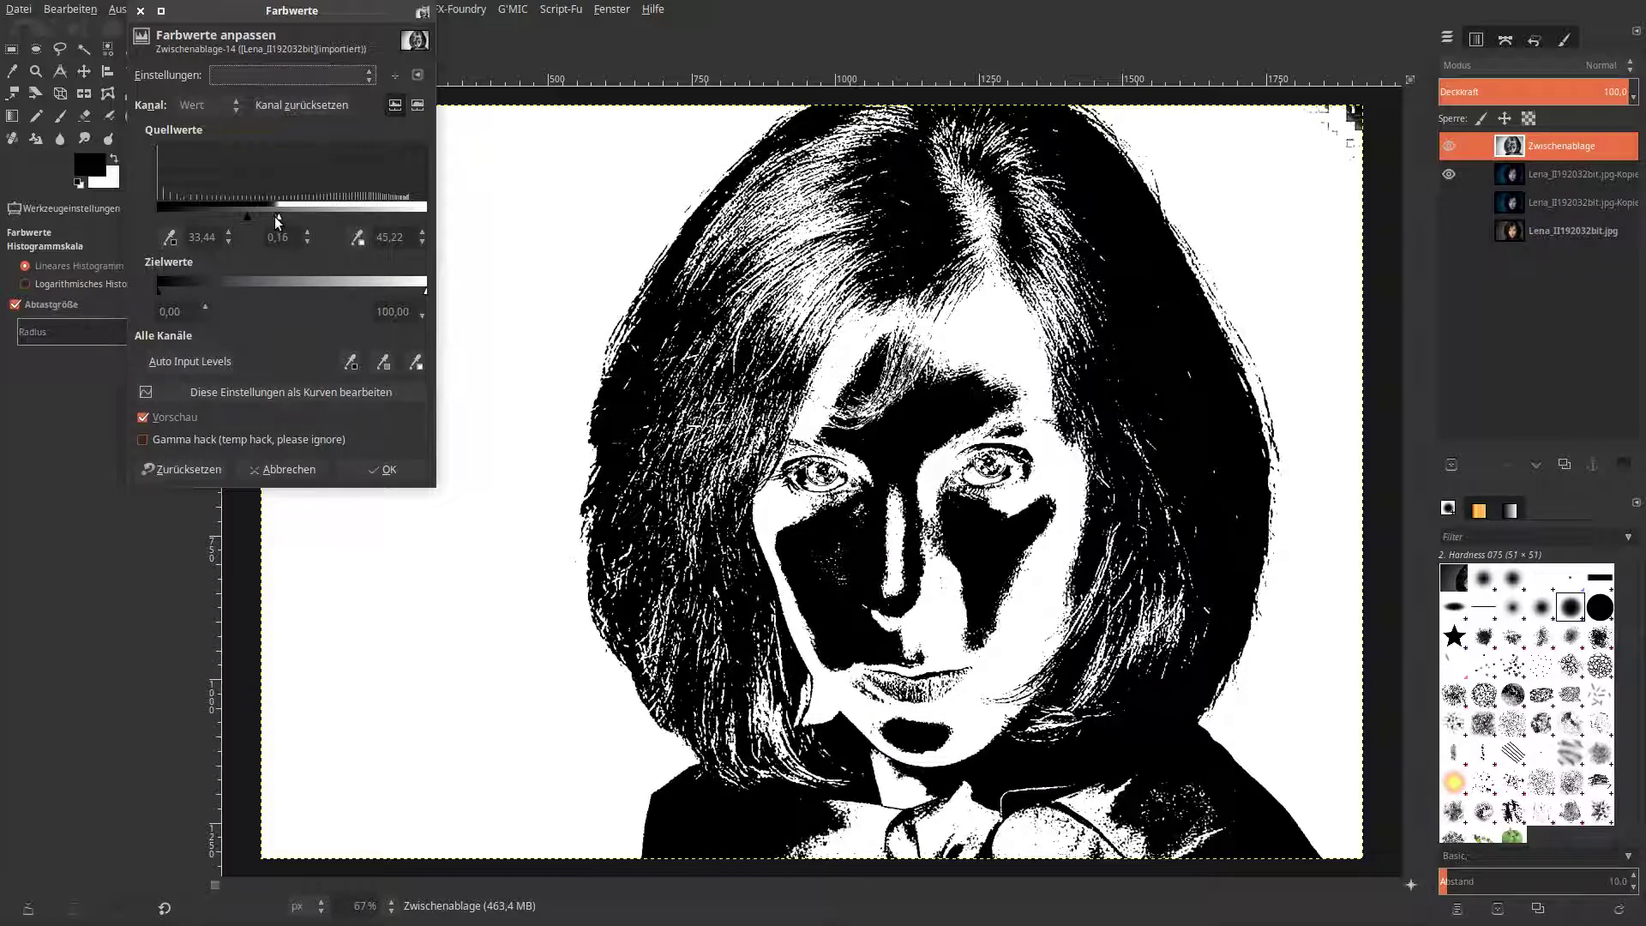
{"action": "left_click", "coordinate": [389, 471]}
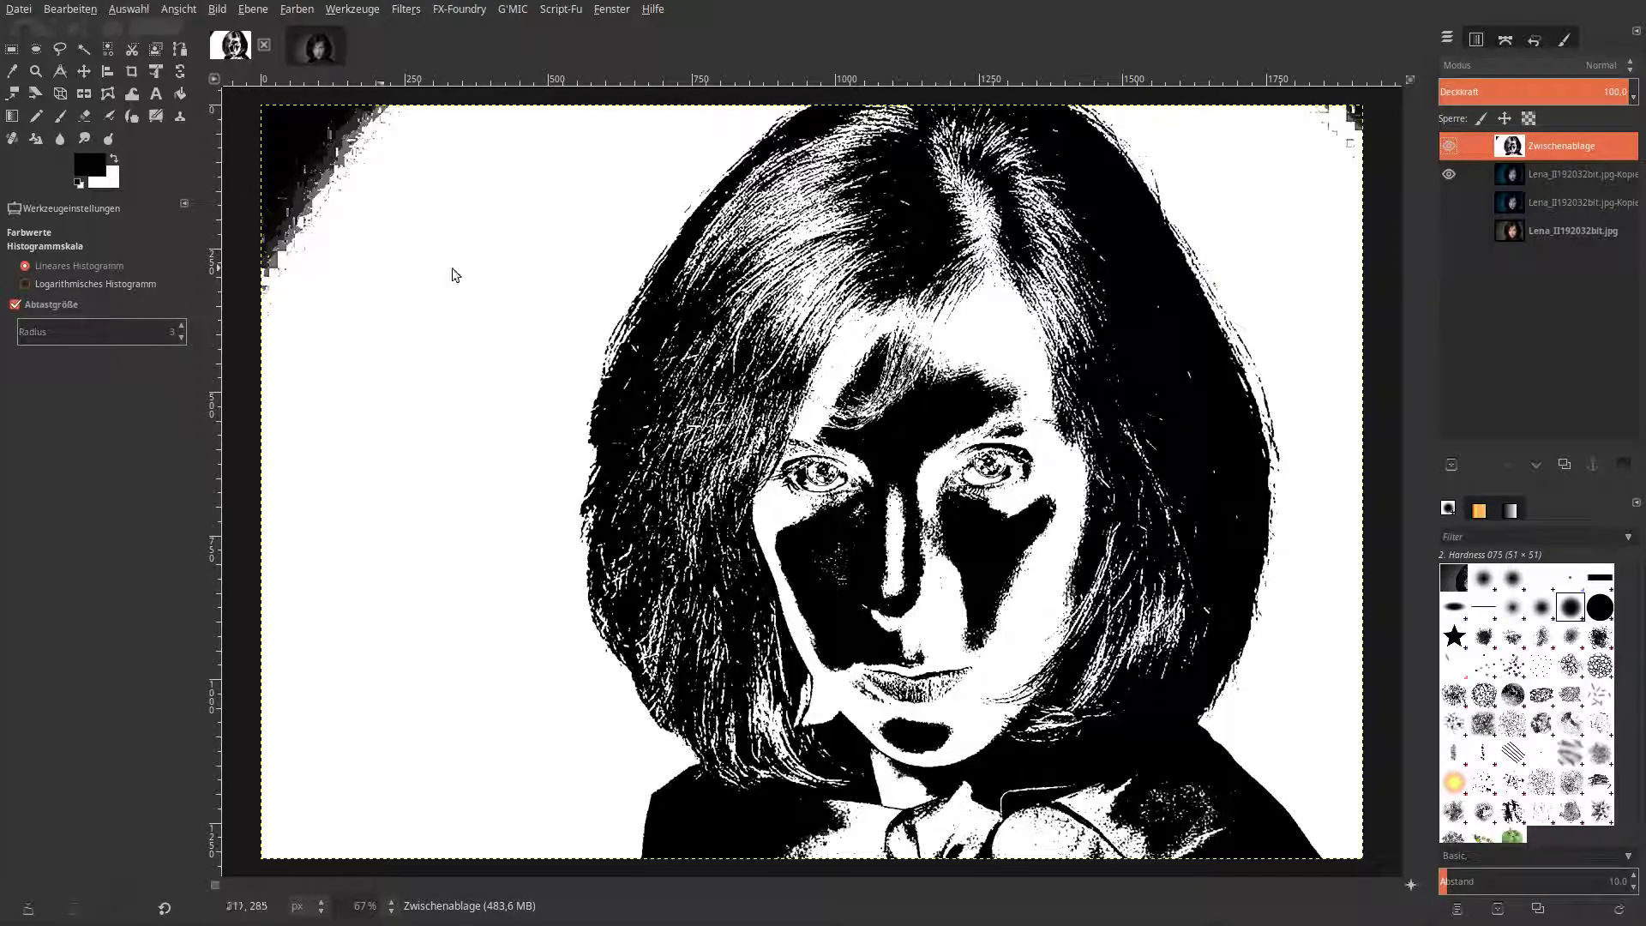
Paint the hair above the forehead black with the Hardness 075 brush at size 202.91 and smooth stroke enabled.
{"action": "left_click", "coordinate": [59, 119]}
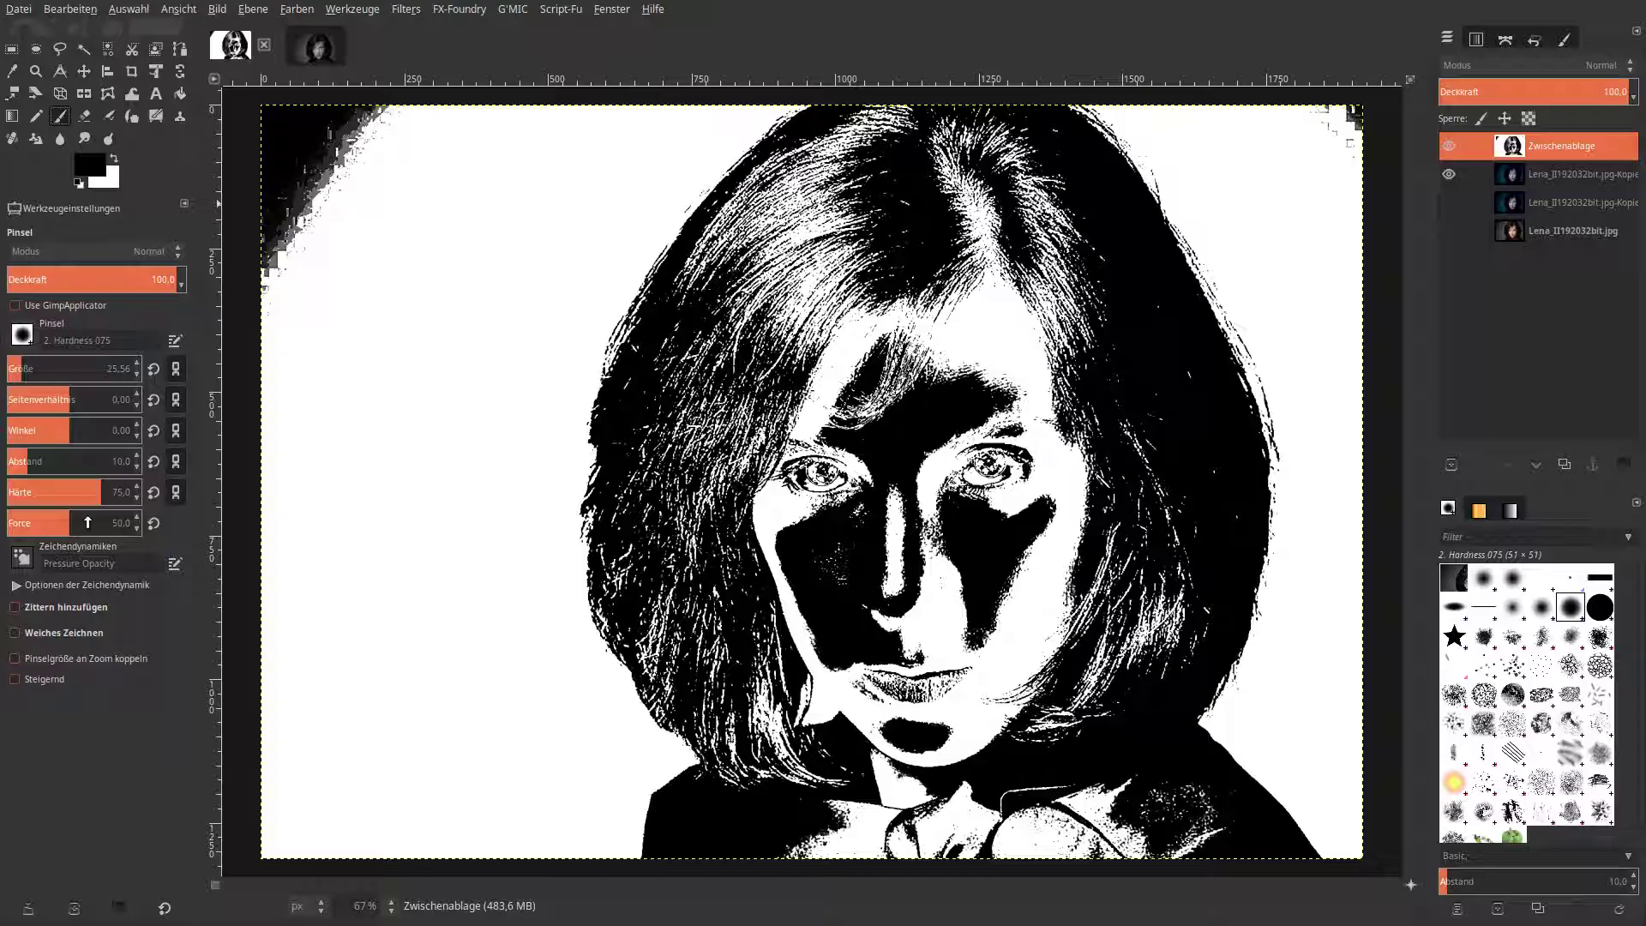
{"action": "left_click", "coordinate": [49, 634]}
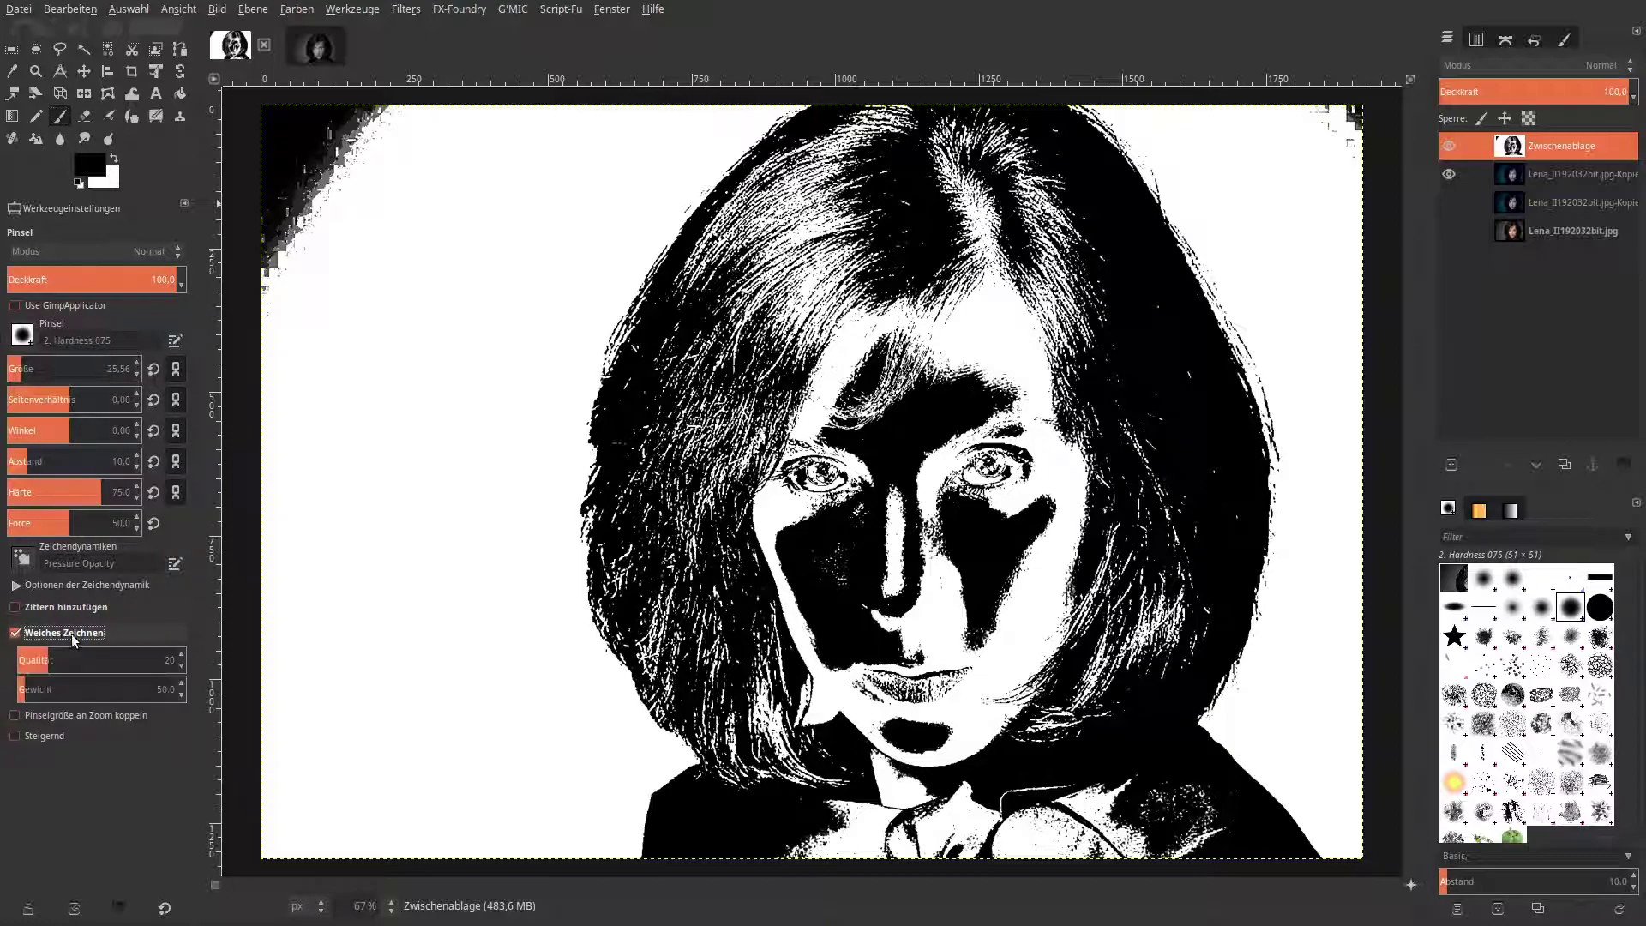
{"action": "left_click", "coordinate": [55, 366]}
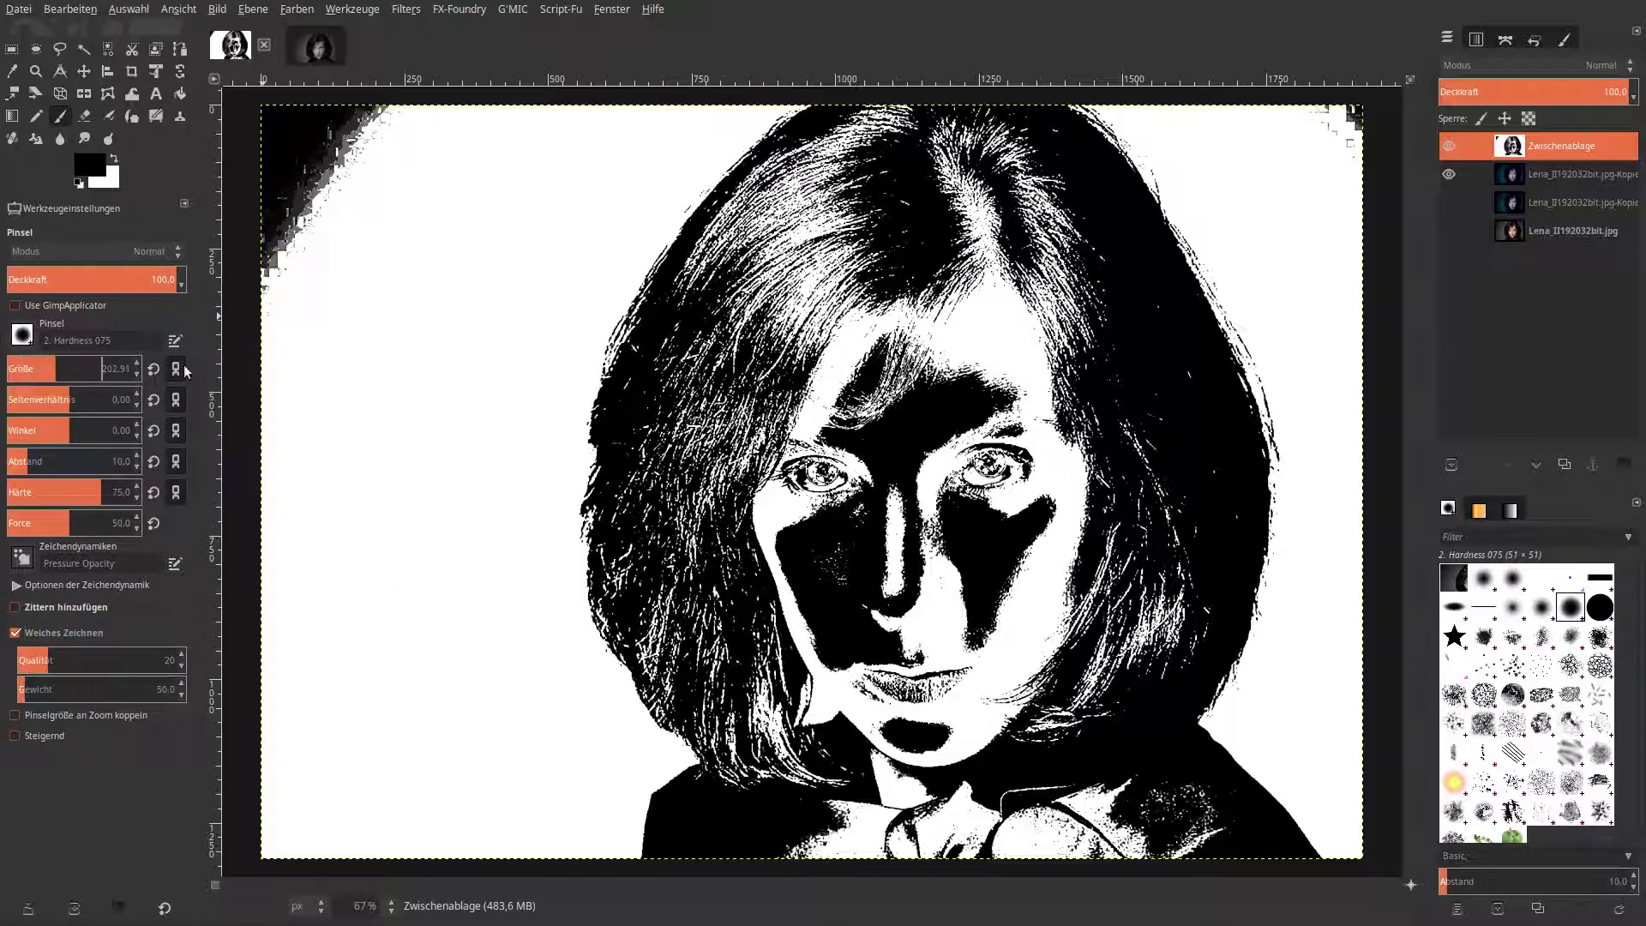
{"action": "mouse_move", "coordinate": [836, 322]}
{"action": "left_mouse_down"}
{"action": "mouse_move", "coordinate": [795, 275]}
{"action": "mouse_move", "coordinate": [904, 151]}
{"action": "left_mouse_up"}
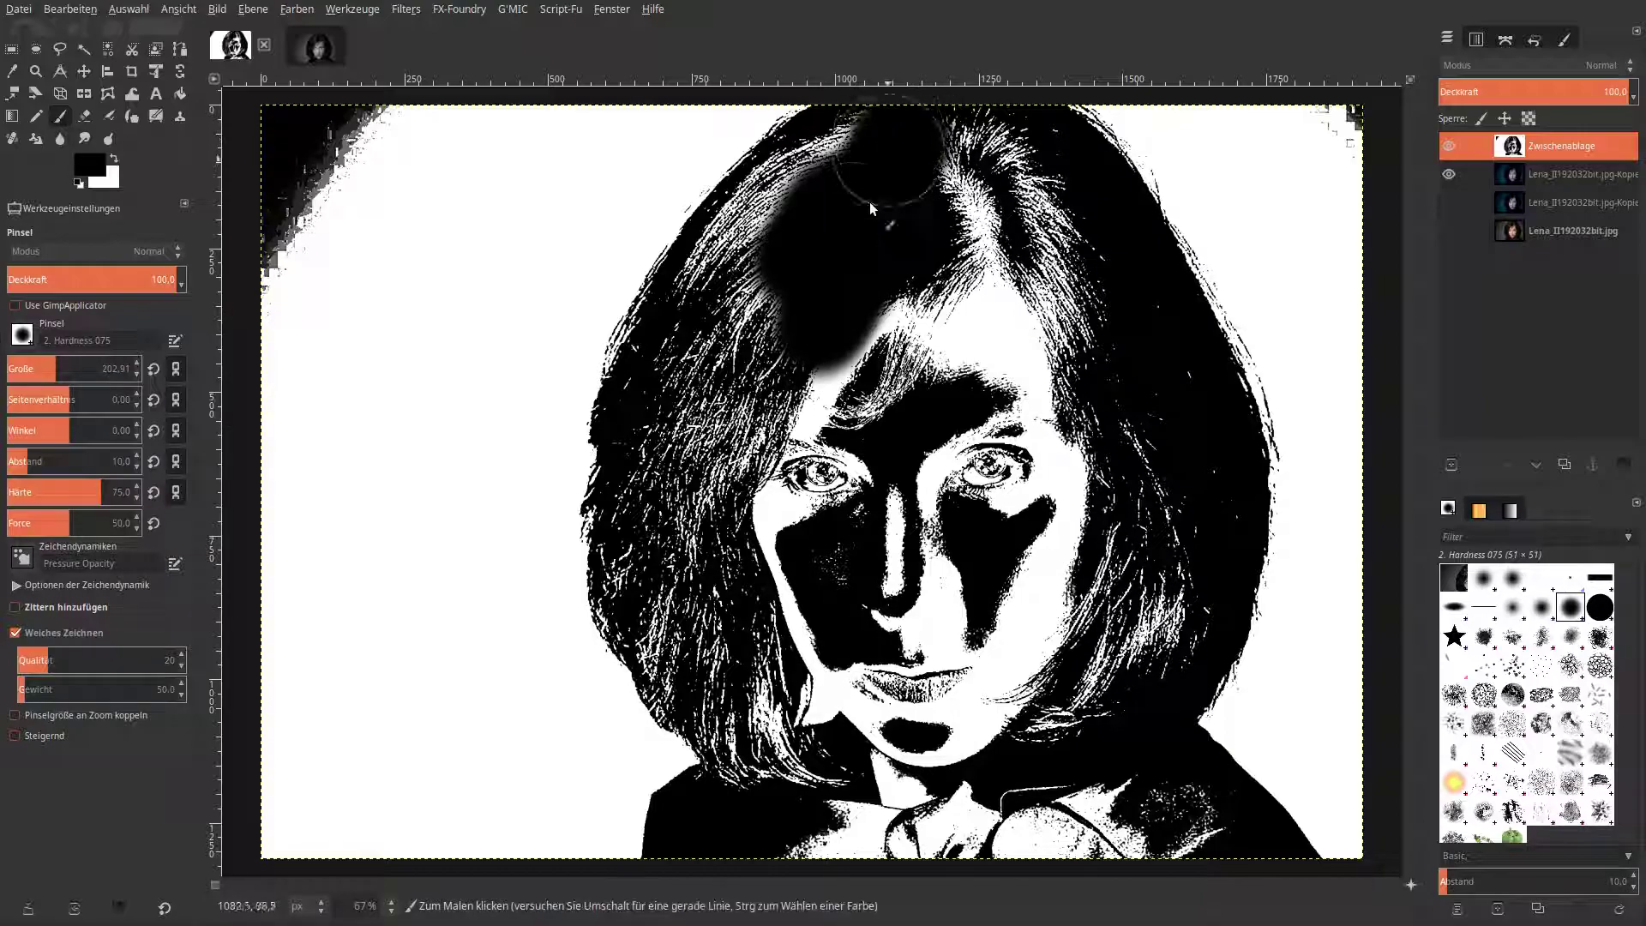
Disable smooth stroke and paint the upper hair, forehead and image-left eye black with the brush at size 131.03.
{"action": "left_click", "coordinate": [45, 371]}
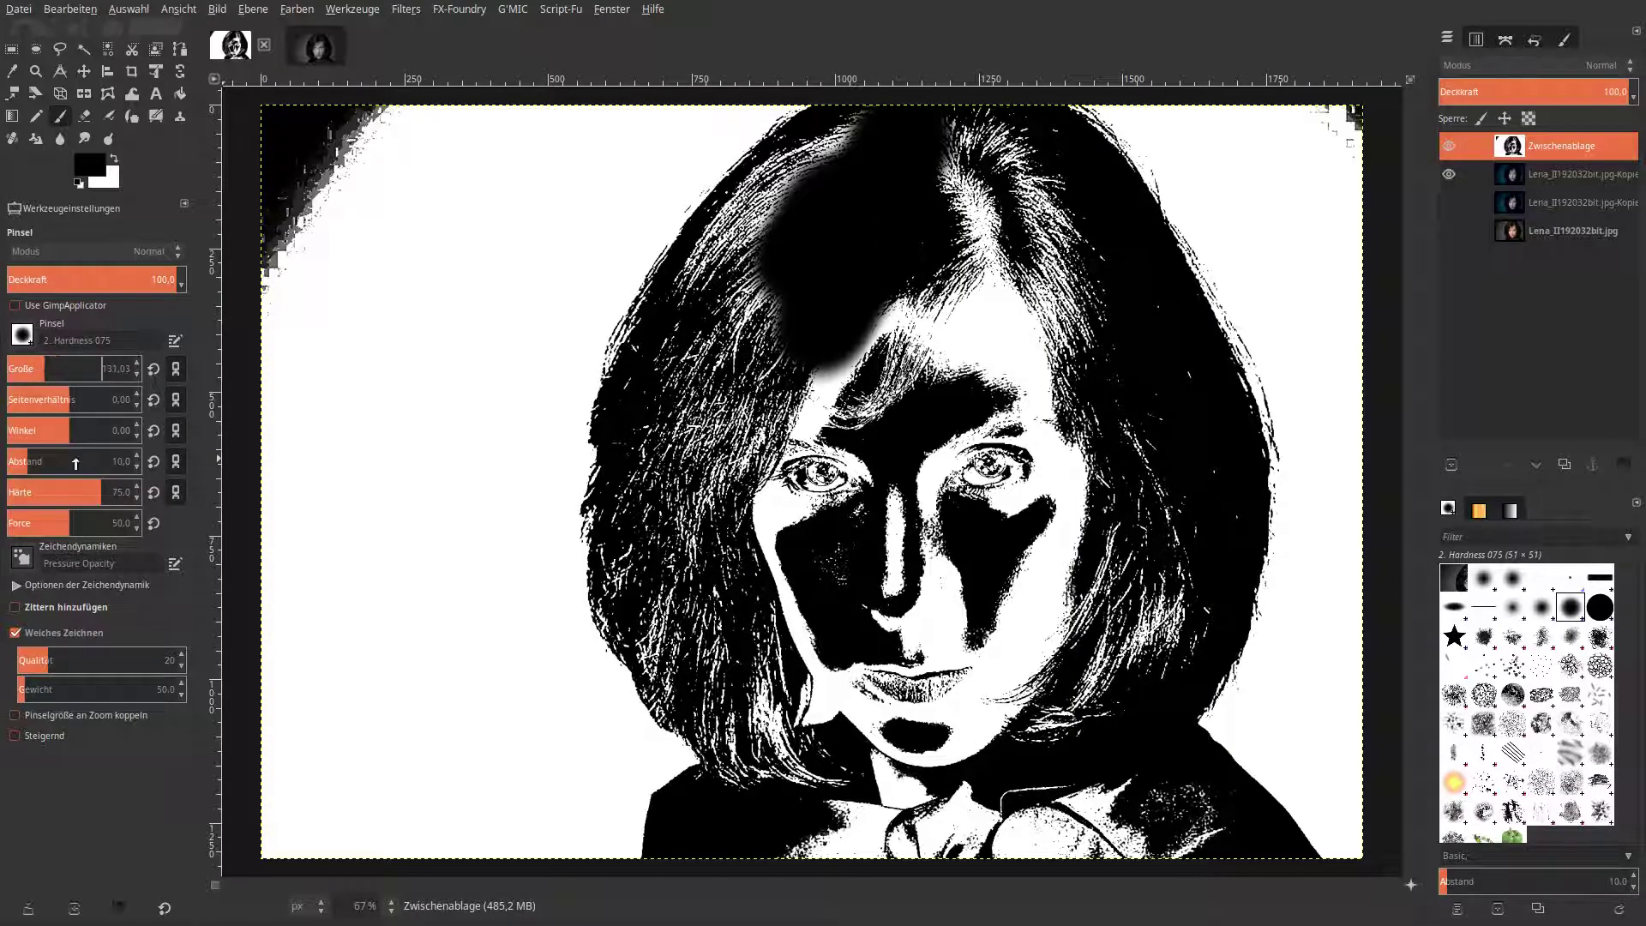
{"action": "left_click", "coordinate": [15, 633]}
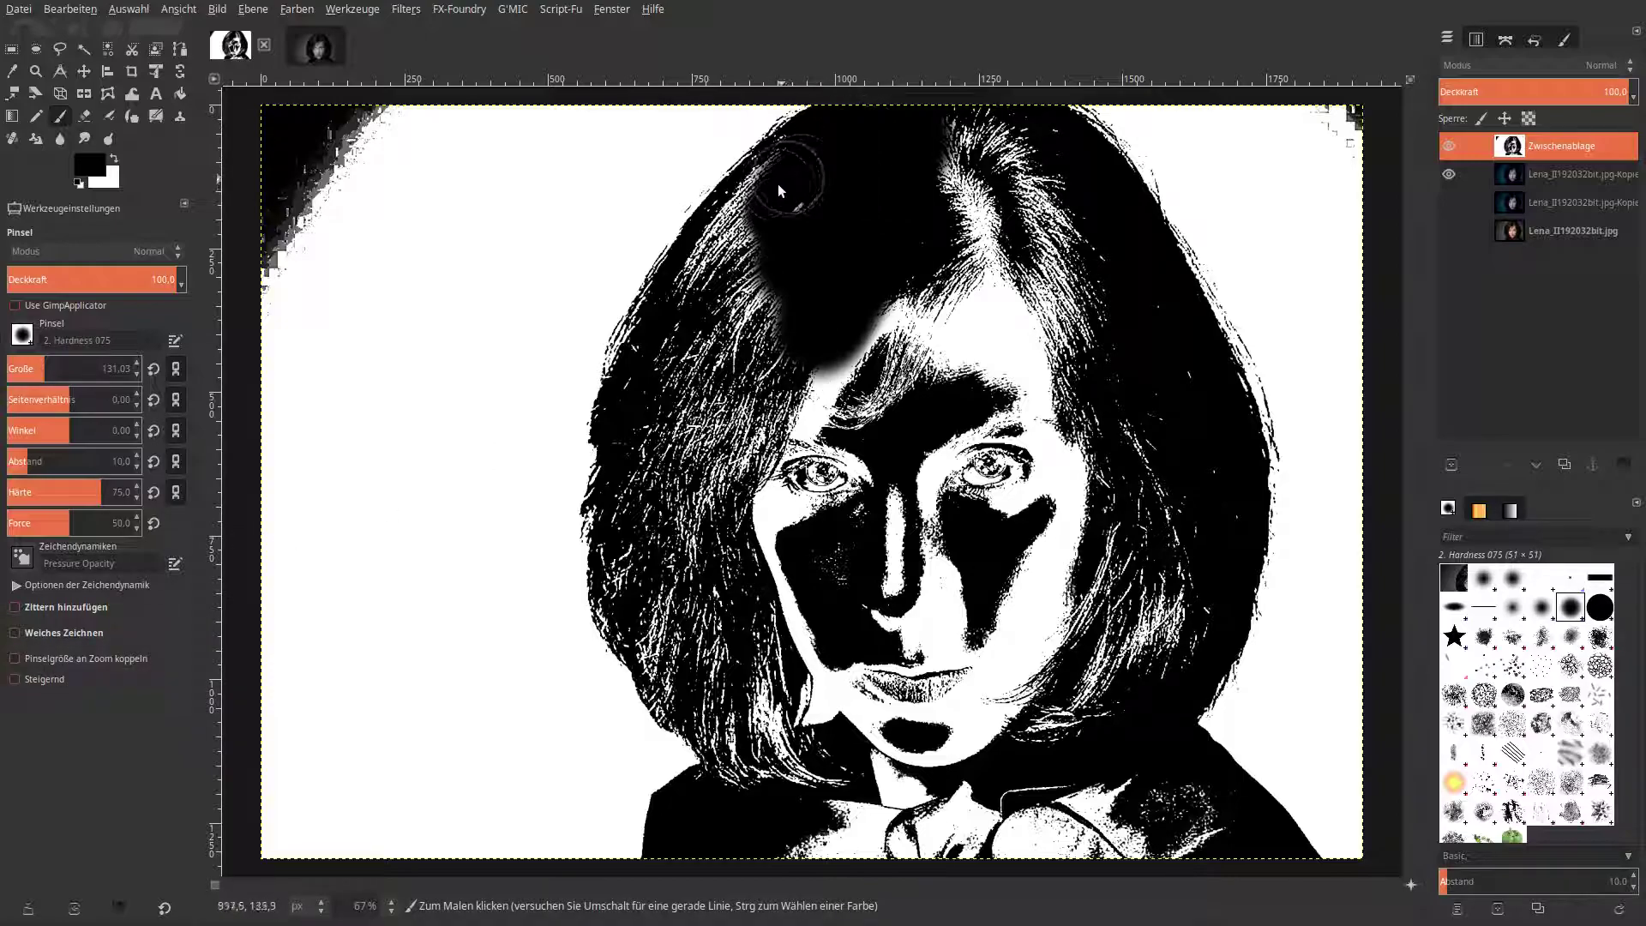
{"action": "left_click_drag", "start_coordinate": [806, 158], "coordinate": [712, 294]}
{"action": "left_click_drag", "start_coordinate": [763, 218], "coordinate": [711, 270]}
{"action": "mouse_move", "coordinate": [943, 129]}
{"action": "left_mouse_down"}
{"action": "mouse_move", "coordinate": [982, 257]}
{"action": "mouse_move", "coordinate": [1031, 146]}
{"action": "mouse_move", "coordinate": [1115, 343]}
{"action": "left_mouse_up"}
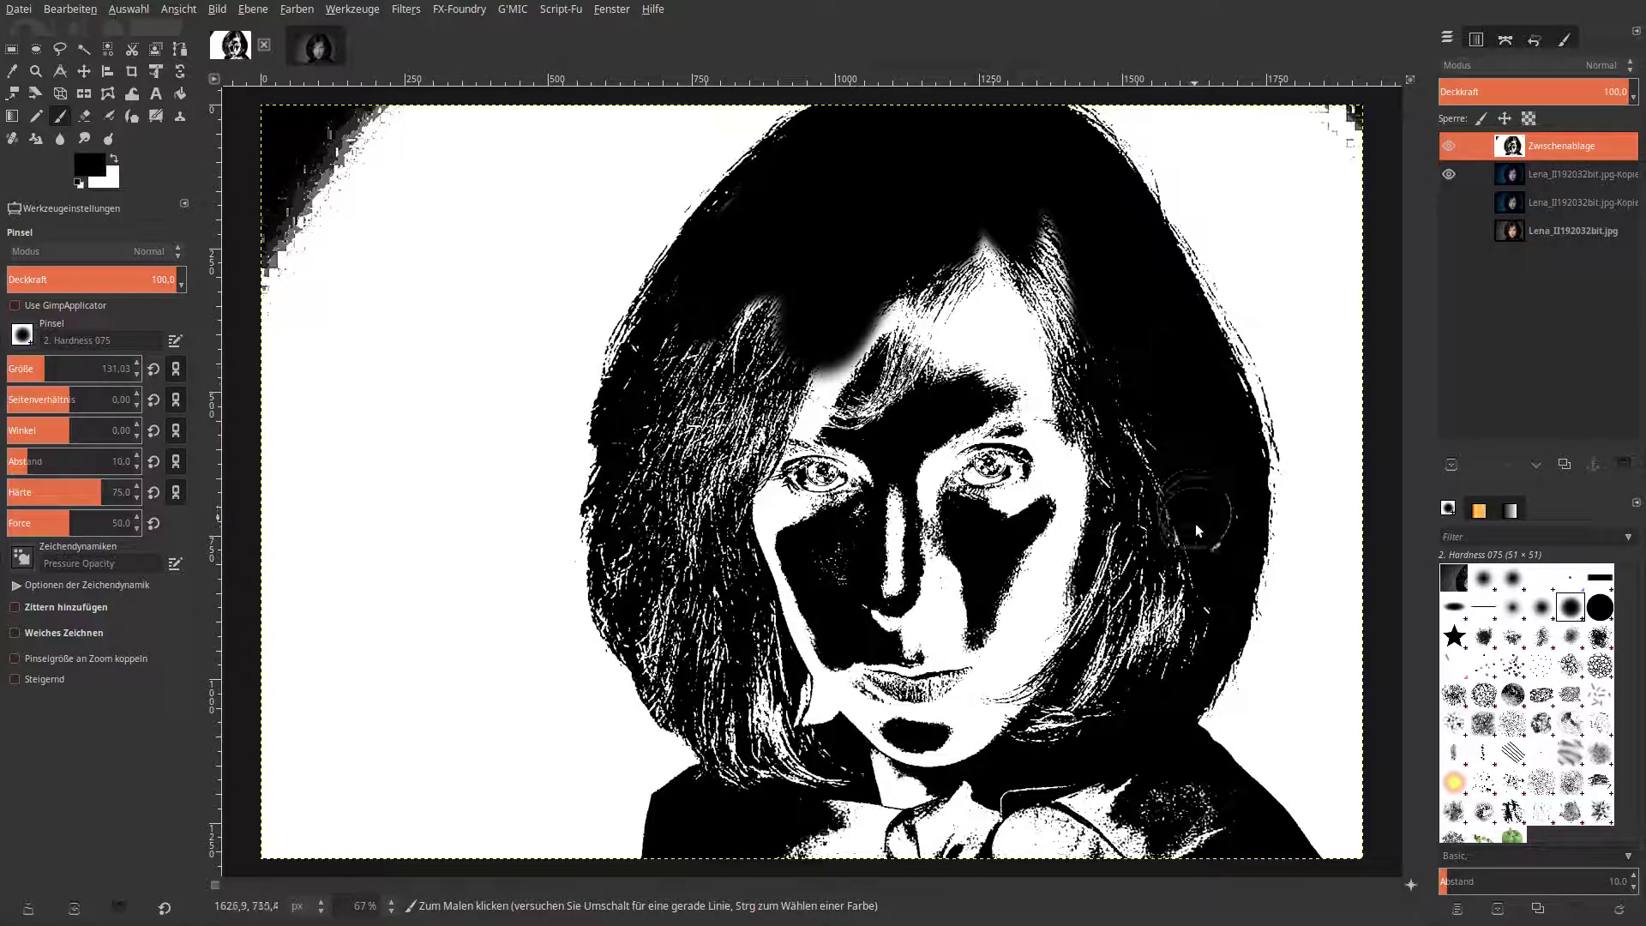
{"action": "mouse_move", "coordinate": [1148, 438]}
{"action": "left_mouse_down"}
{"action": "mouse_move", "coordinate": [1089, 403]}
{"action": "mouse_move", "coordinate": [1031, 292]}
{"action": "mouse_move", "coordinate": [963, 239]}
{"action": "mouse_move", "coordinate": [884, 470]}
{"action": "mouse_move", "coordinate": [827, 301]}
{"action": "mouse_move", "coordinate": [782, 514]}
{"action": "mouse_move", "coordinate": [754, 310]}
{"action": "mouse_move", "coordinate": [708, 476]}
{"action": "mouse_move", "coordinate": [697, 370]}
{"action": "left_mouse_up"}
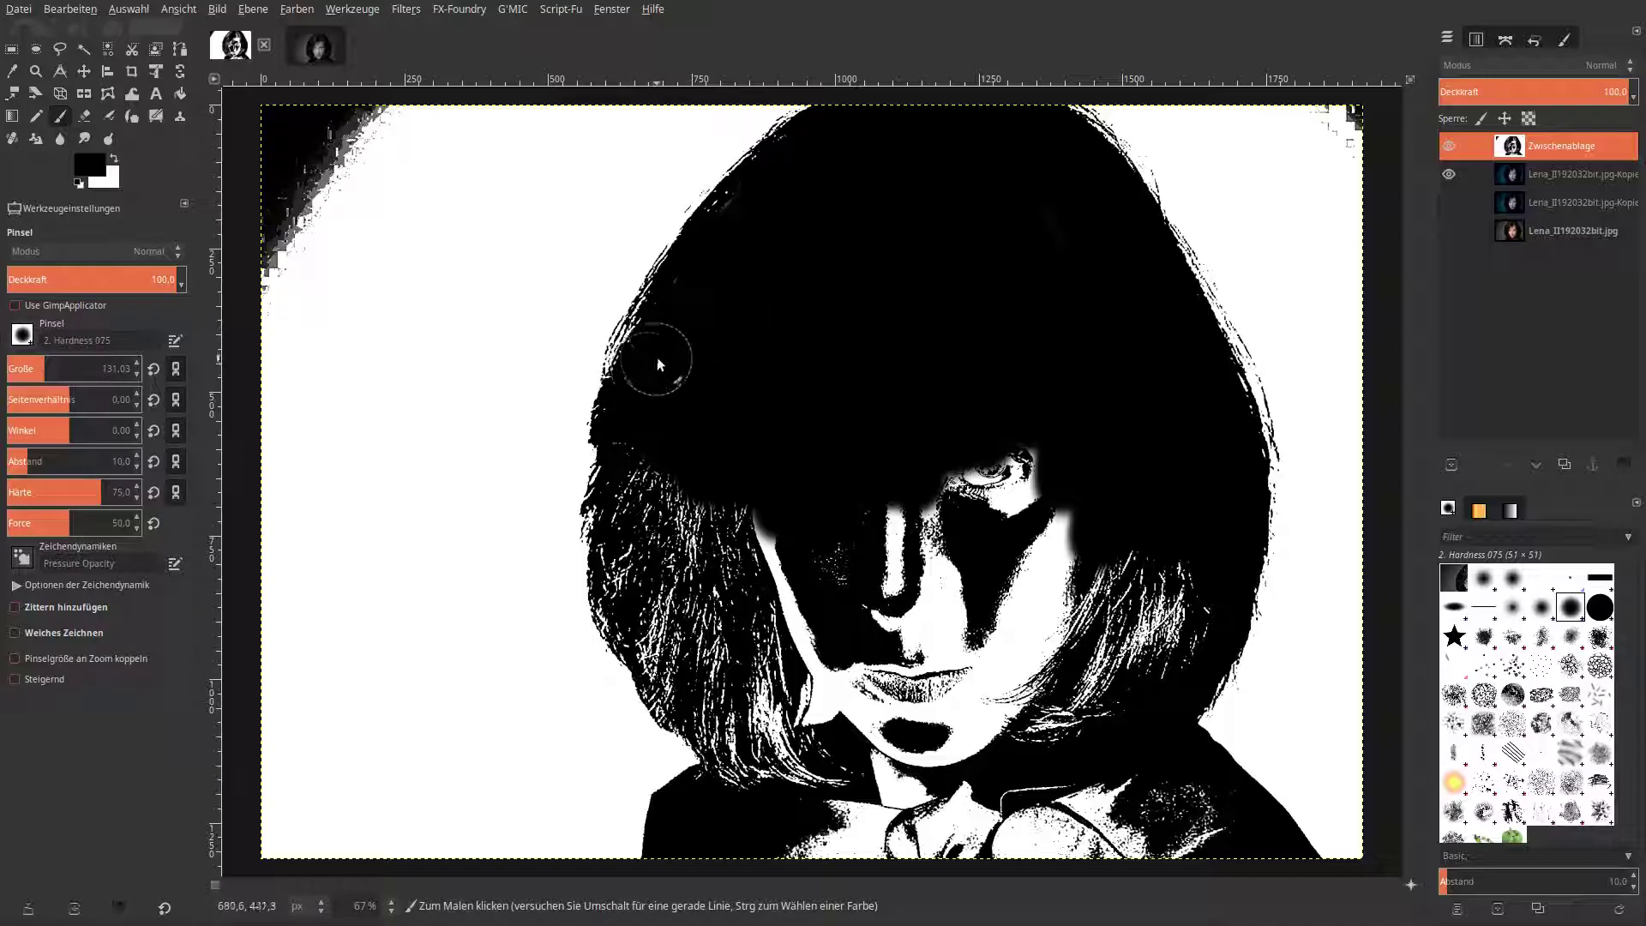
Fill the image-left side of the hair down to the shoulder and collar with black, reducing the brush size to 72.69 near the edges.
{"action": "mouse_move", "coordinate": [713, 554]}
{"action": "left_mouse_down"}
{"action": "mouse_move", "coordinate": [676, 470]}
{"action": "mouse_move", "coordinate": [637, 533]}
{"action": "mouse_move", "coordinate": [680, 621]}
{"action": "left_mouse_up"}
{"action": "key", "text": "bracketleft"}
{"action": "key", "text": "bracketleft"}
{"action": "key", "text": "bracketleft"}
{"action": "key", "text": "bracketleft"}
{"action": "key", "text": "bracketleft"}
{"action": "key", "text": "bracketleft"}
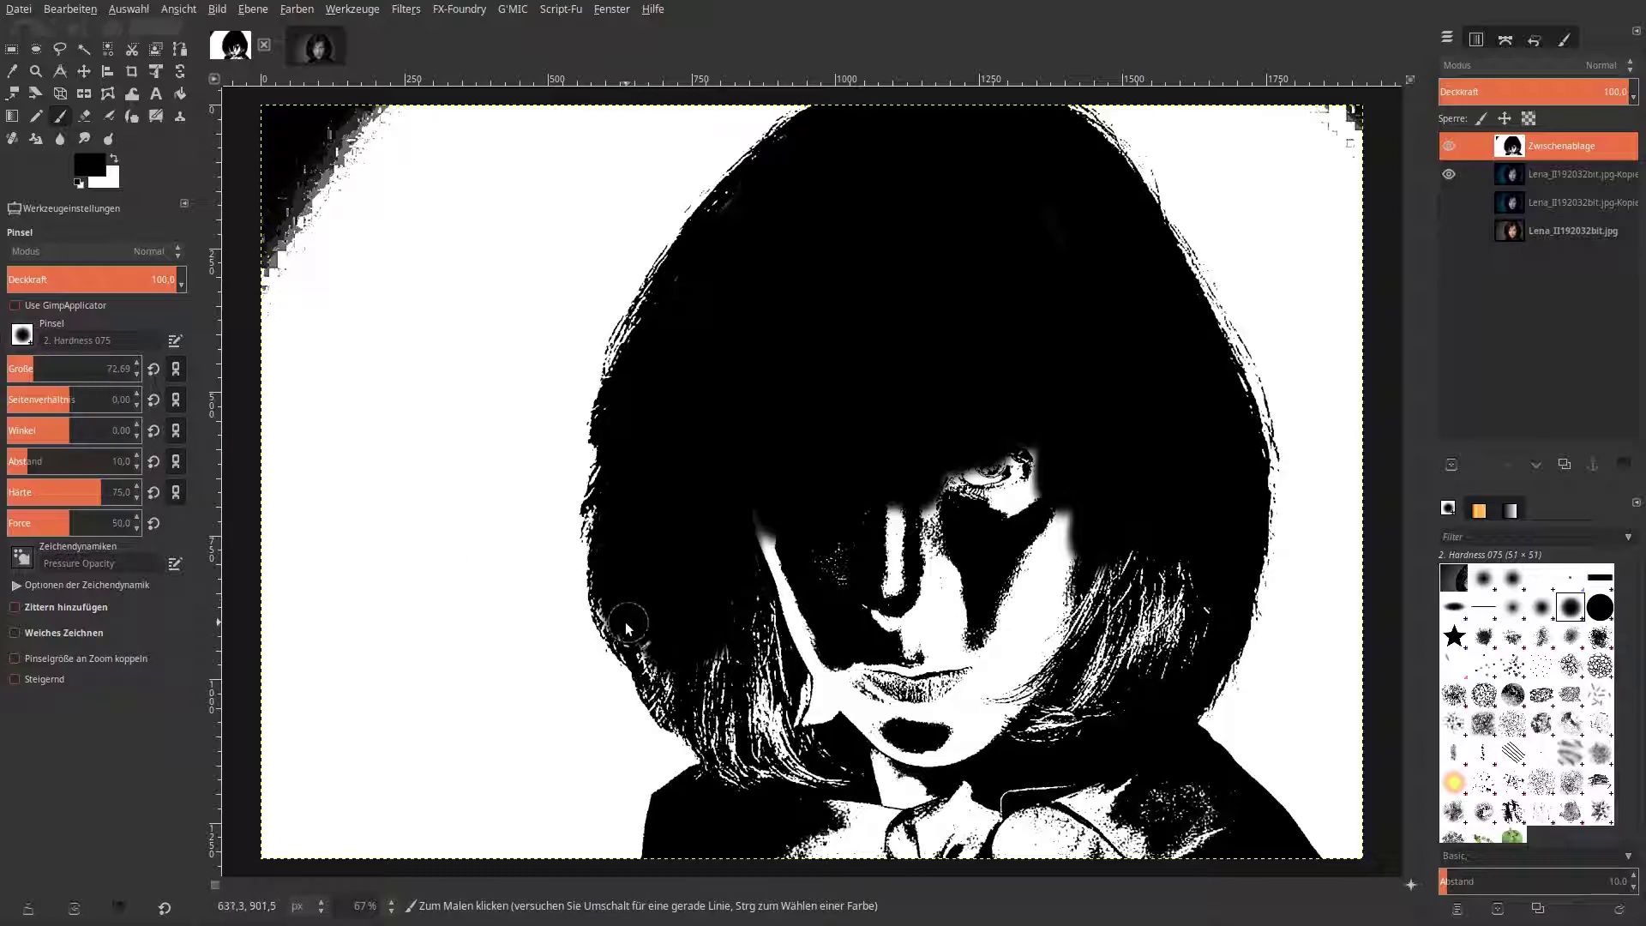
{"action": "left_click_drag", "start_coordinate": [610, 556], "coordinate": [672, 638]}
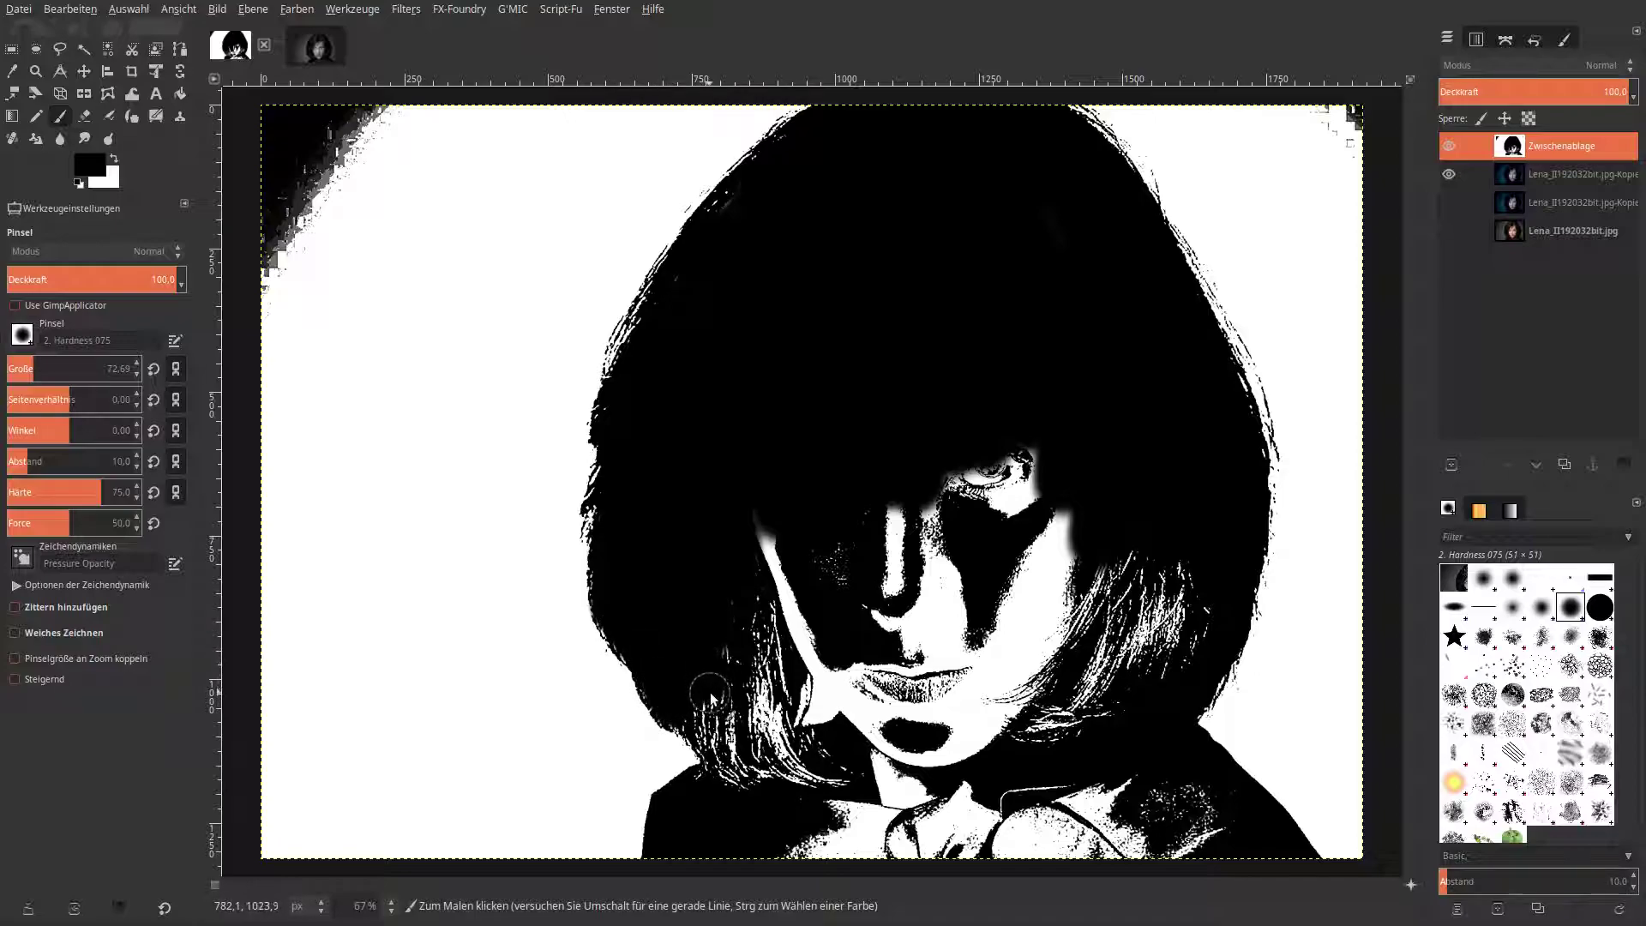
{"action": "mouse_move", "coordinate": [780, 667]}
{"action": "left_mouse_down"}
{"action": "mouse_move", "coordinate": [762, 726]}
{"action": "mouse_move", "coordinate": [771, 686]}
{"action": "mouse_move", "coordinate": [742, 681]}
{"action": "mouse_move", "coordinate": [719, 628]}
{"action": "mouse_move", "coordinate": [745, 517]}
{"action": "mouse_move", "coordinate": [755, 592]}
{"action": "left_mouse_up"}
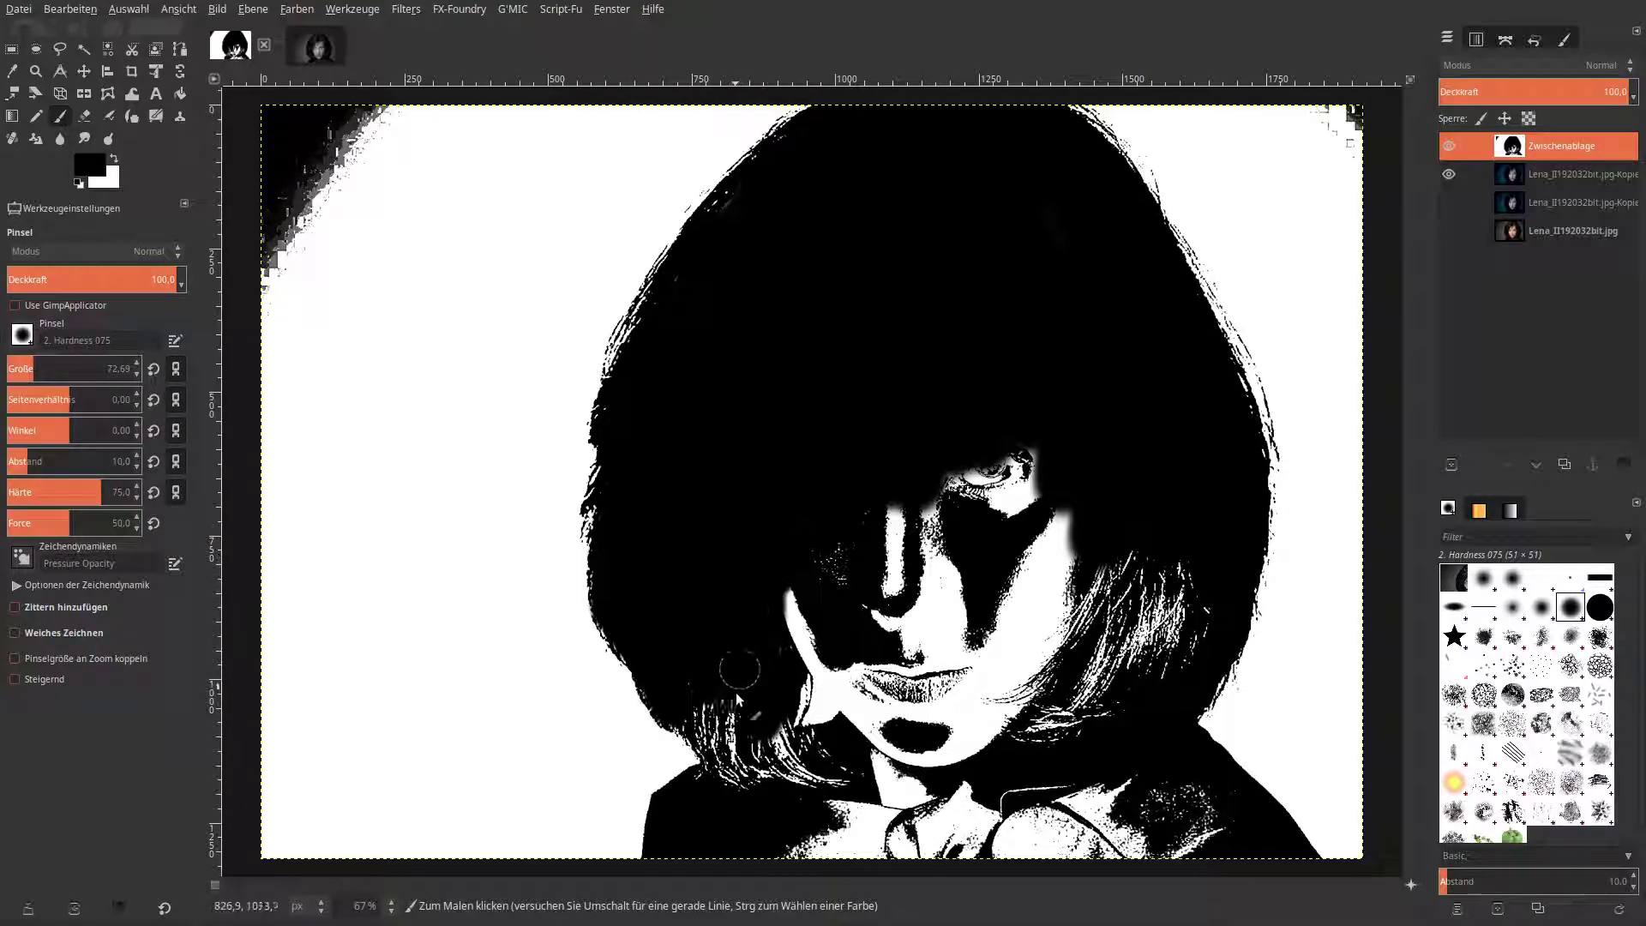
{"action": "mouse_move", "coordinate": [722, 752]}
{"action": "left_mouse_down"}
{"action": "mouse_move", "coordinate": [741, 697]}
{"action": "mouse_move", "coordinate": [802, 765]}
{"action": "mouse_move", "coordinate": [774, 735]}
{"action": "left_mouse_up"}
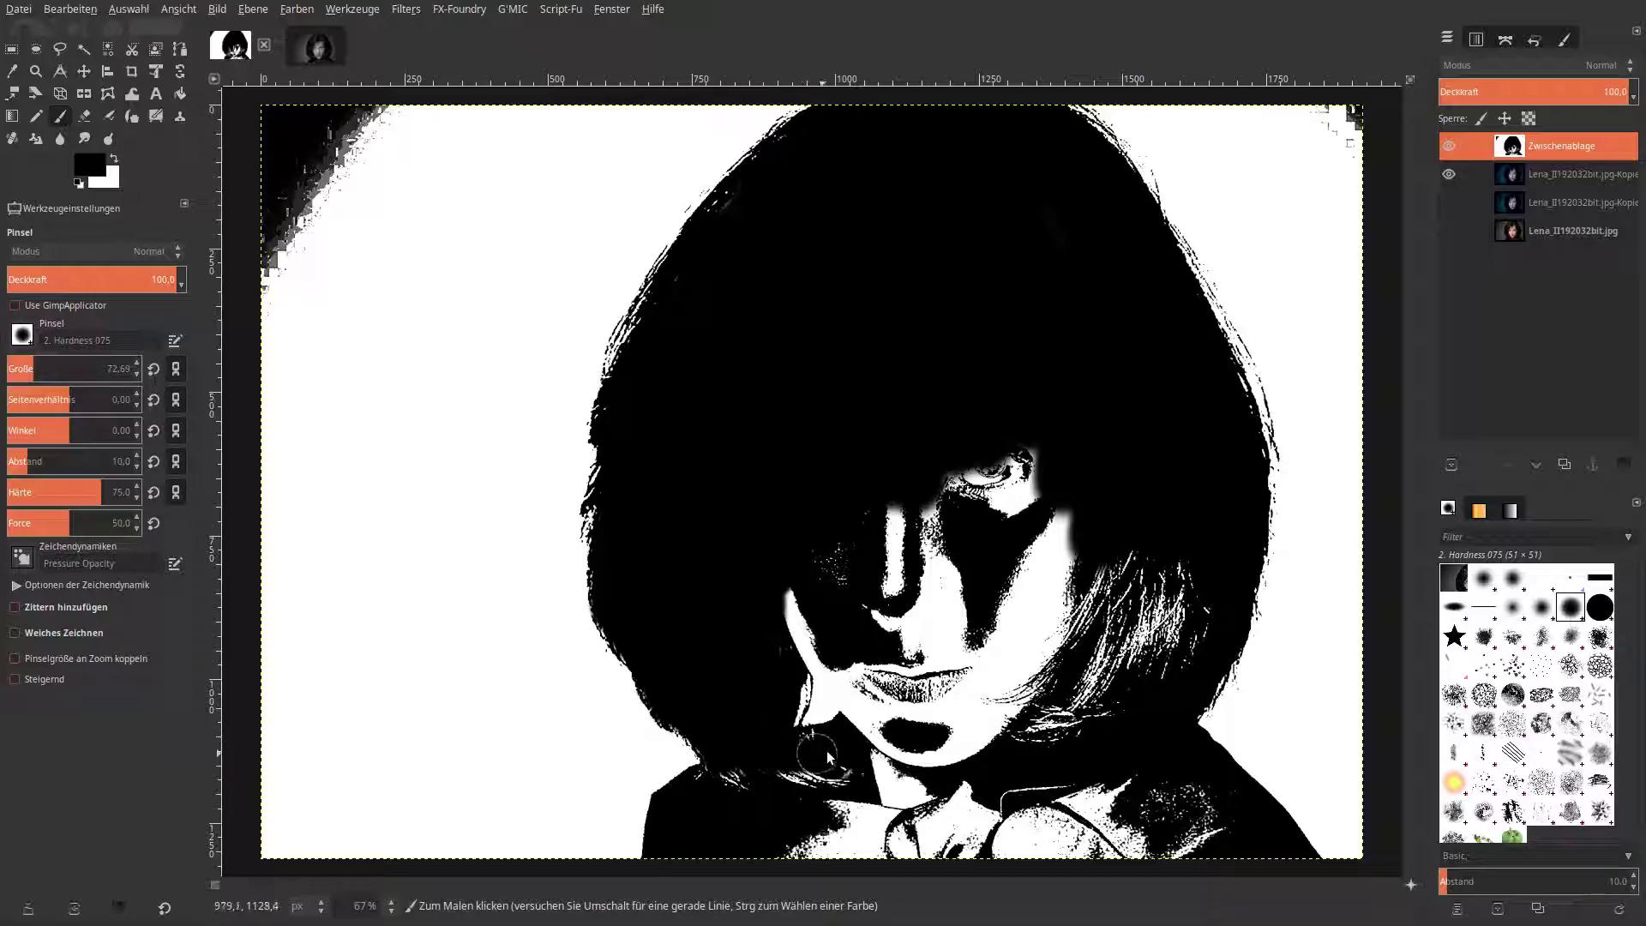
{"action": "mouse_move", "coordinate": [711, 779]}
{"action": "left_mouse_down"}
{"action": "mouse_move", "coordinate": [815, 768]}
{"action": "mouse_move", "coordinate": [891, 789]}
{"action": "mouse_move", "coordinate": [848, 806]}
{"action": "left_mouse_up"}
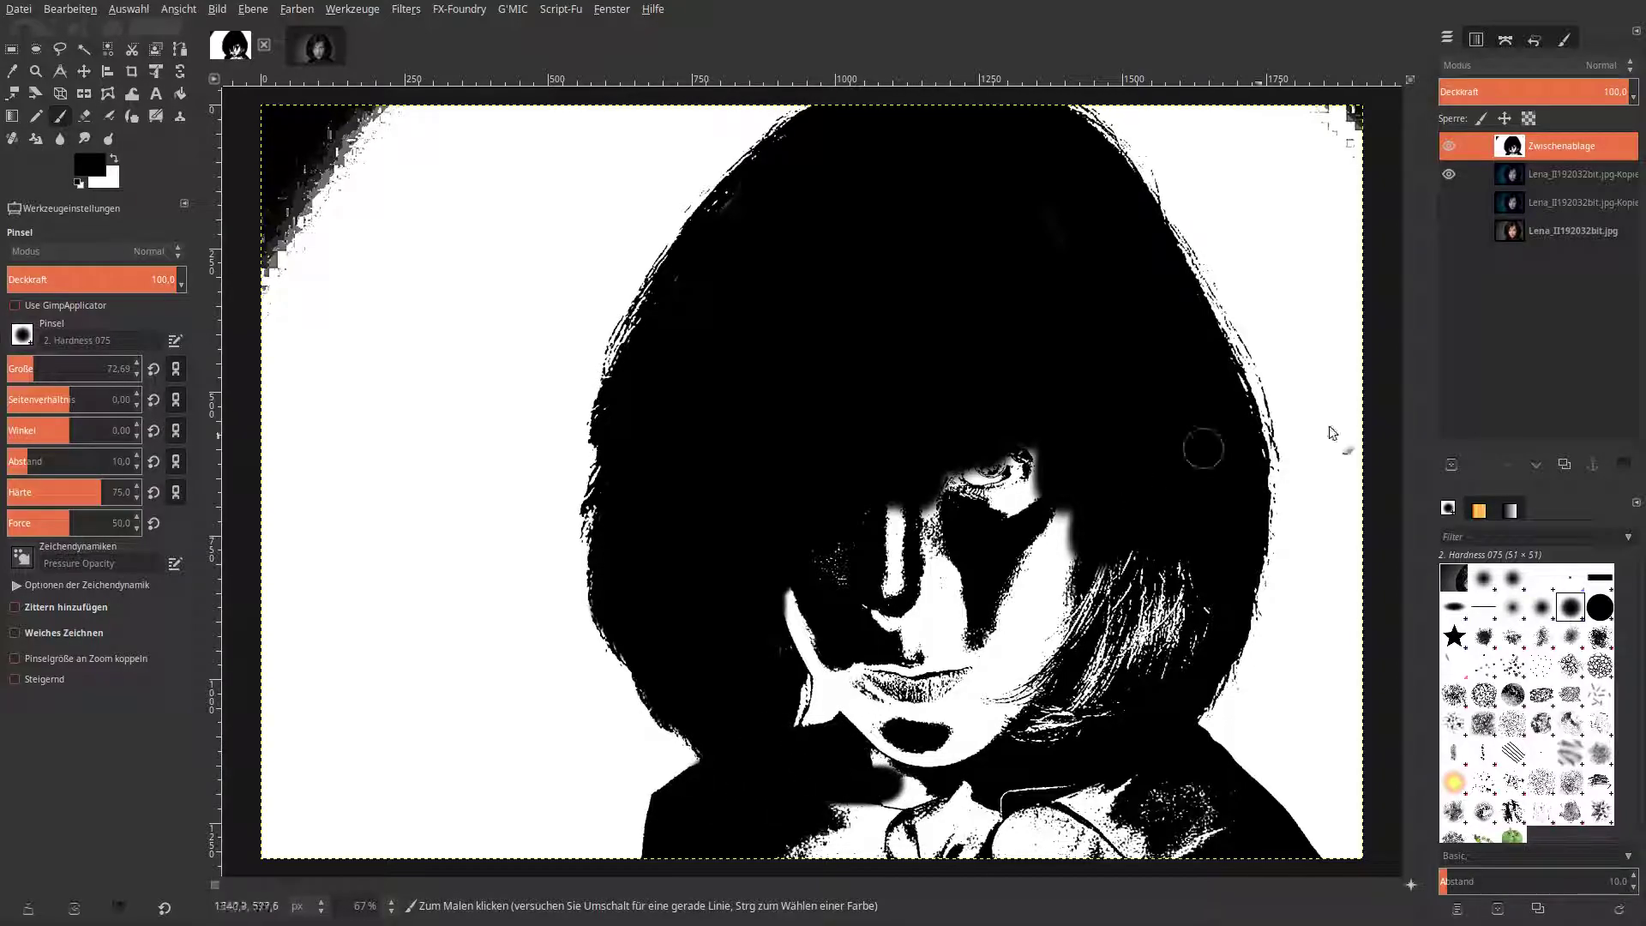
Lower the layer opacity temporarily to paint the image-left cheek black with the Hardness 100 brush at size 106.92, and restore it to 100.
{"action": "left_click", "coordinate": [1541, 93]}
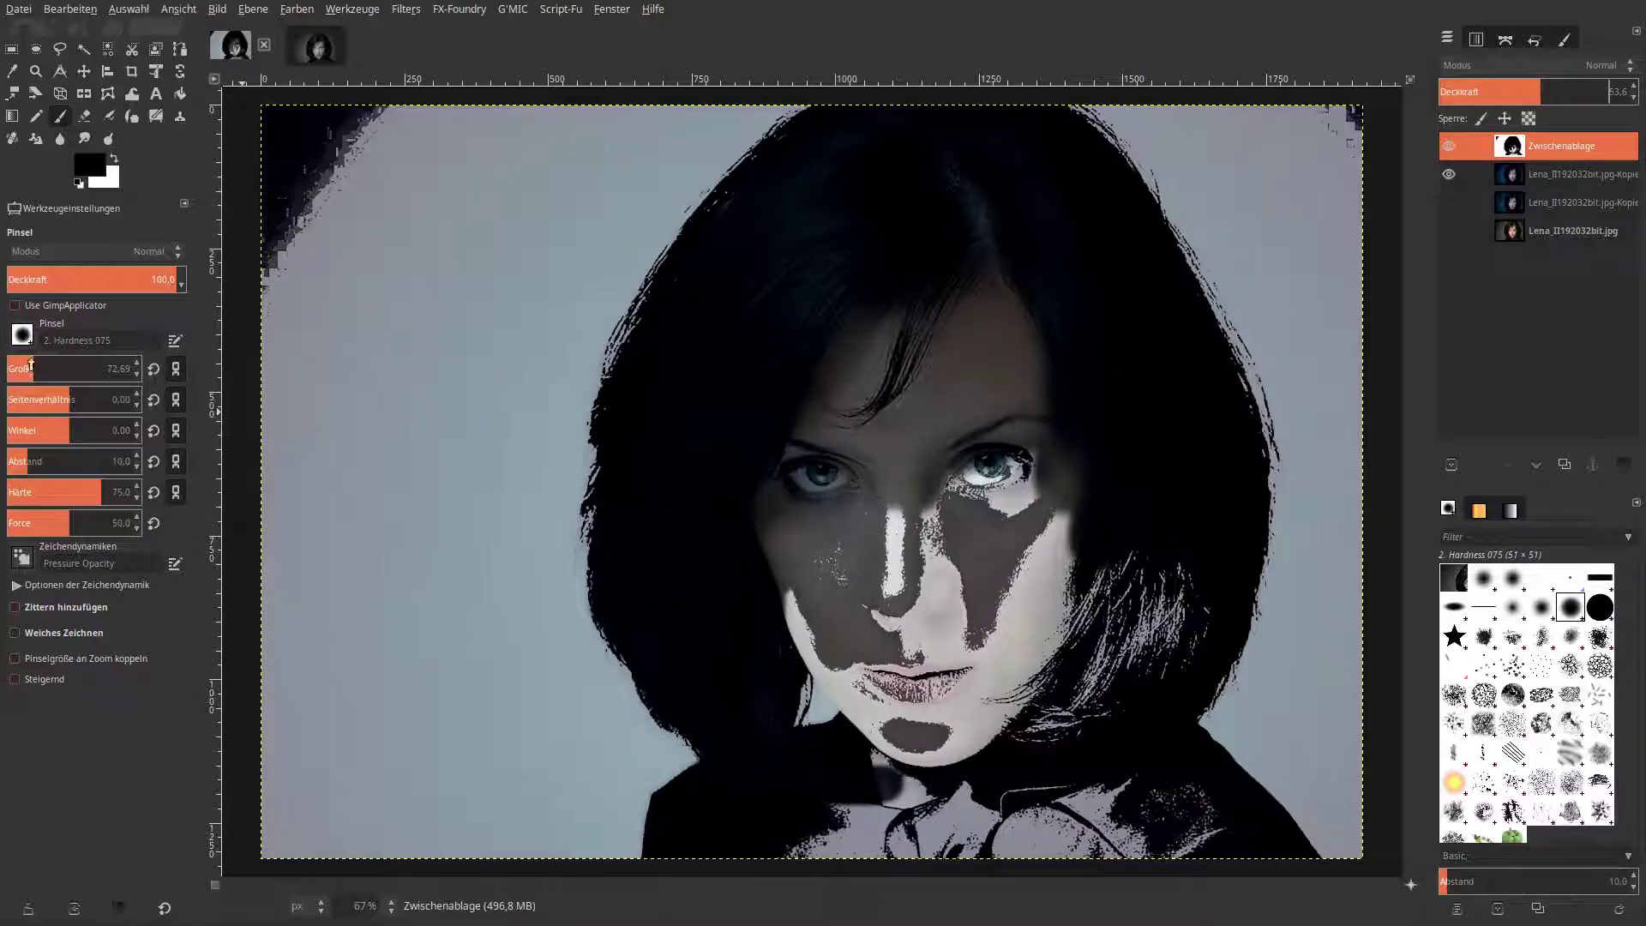
{"action": "left_click", "coordinate": [21, 334]}
{"action": "left_click", "coordinate": [133, 388]}
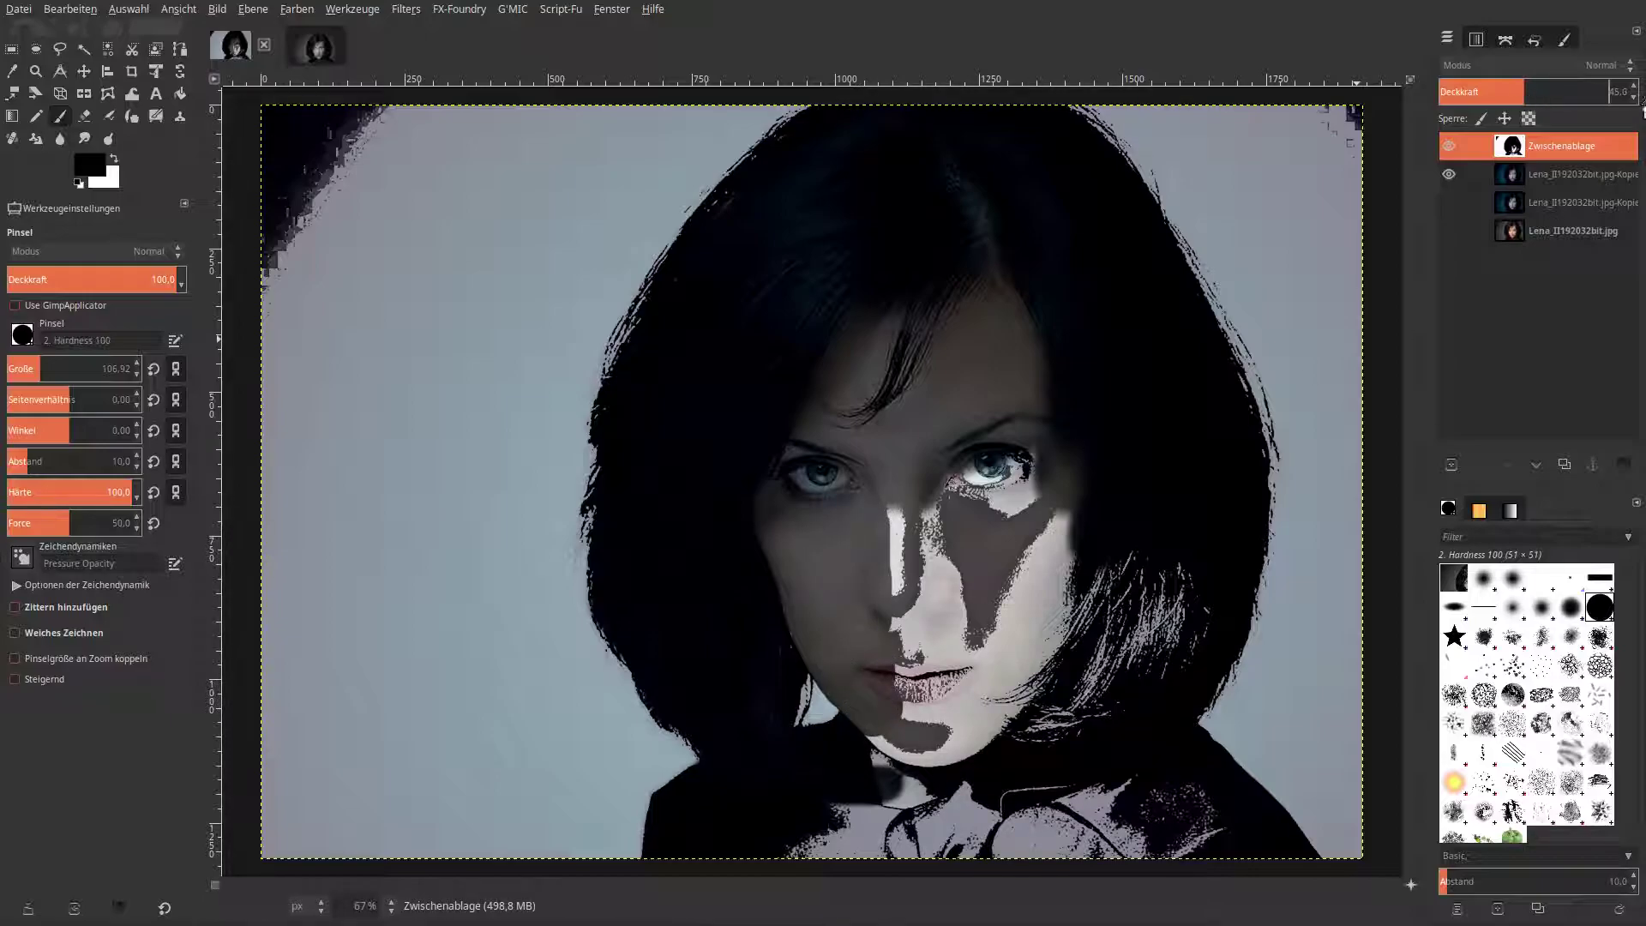
{"action": "left_click_drag", "start_coordinate": [1527, 90], "coordinate": [1628, 90]}
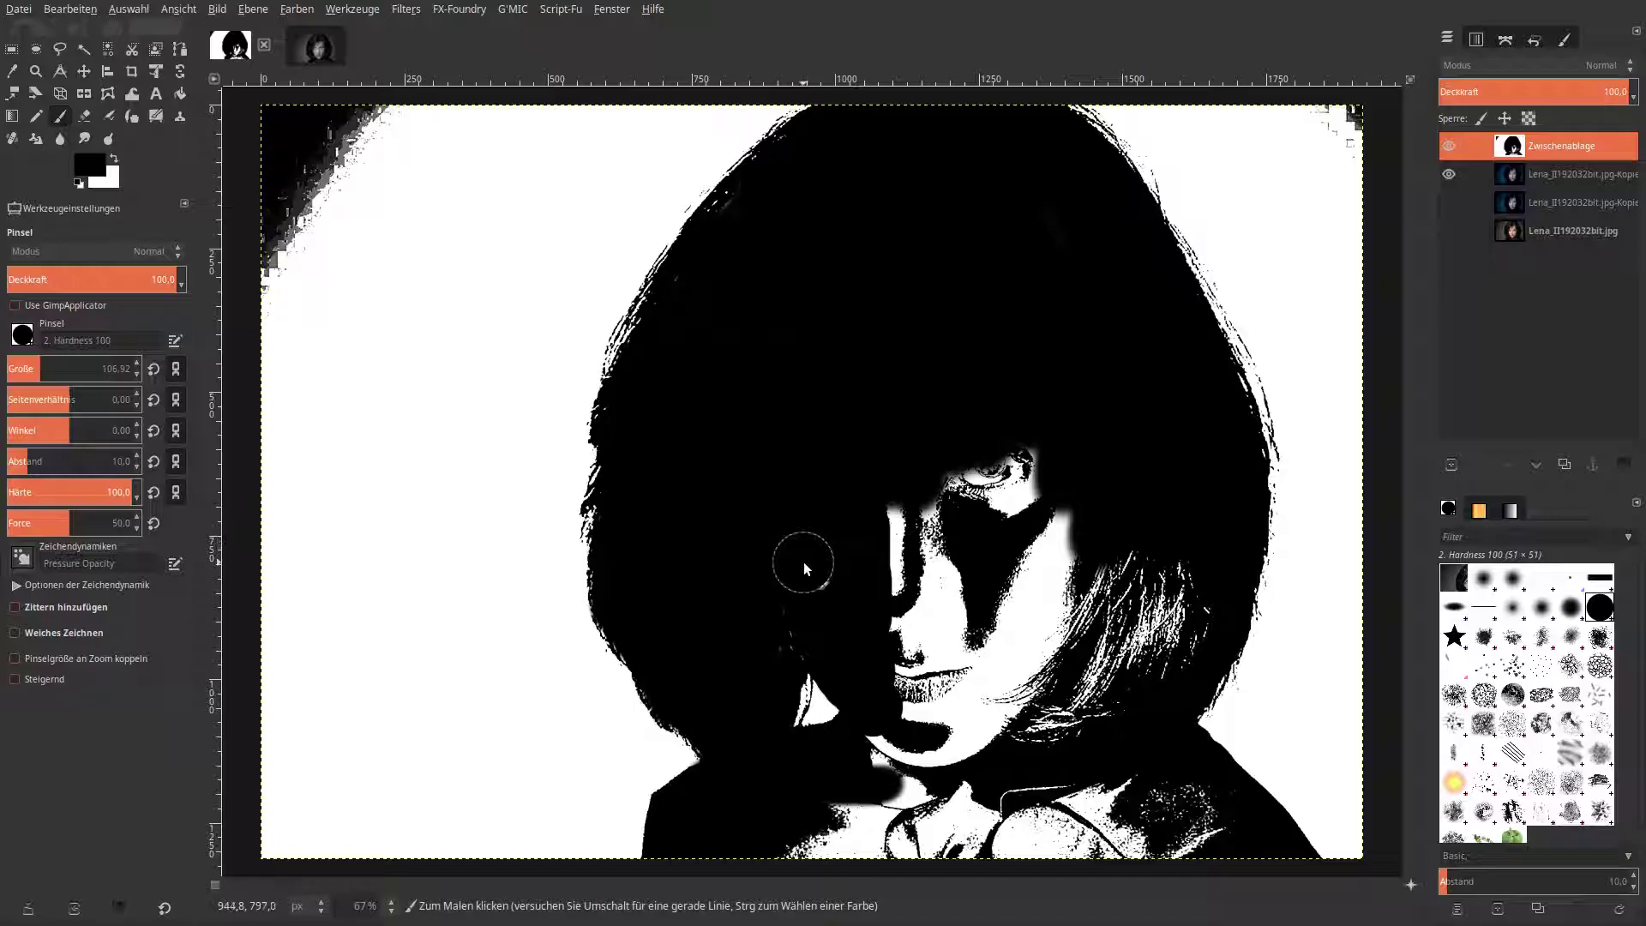
Paint the remaining white areas of the face, hair and clothing black, enlarging the brush to size 246.85.
{"action": "mouse_move", "coordinate": [816, 635]}
{"action": "left_mouse_down"}
{"action": "mouse_move", "coordinate": [977, 521]}
{"action": "mouse_move", "coordinate": [811, 475]}
{"action": "mouse_move", "coordinate": [912, 503]}
{"action": "mouse_move", "coordinate": [993, 483]}
{"action": "mouse_move", "coordinate": [1134, 536]}
{"action": "mouse_move", "coordinate": [1183, 578]}
{"action": "mouse_move", "coordinate": [1182, 626]}
{"action": "mouse_move", "coordinate": [1152, 673]}
{"action": "mouse_move", "coordinate": [1070, 658]}
{"action": "mouse_move", "coordinate": [1032, 598]}
{"action": "mouse_move", "coordinate": [1064, 518]}
{"action": "mouse_move", "coordinate": [1021, 509]}
{"action": "mouse_move", "coordinate": [1067, 630]}
{"action": "mouse_move", "coordinate": [1098, 658]}
{"action": "mouse_move", "coordinate": [1069, 717]}
{"action": "mouse_move", "coordinate": [1200, 846]}
{"action": "mouse_move", "coordinate": [1171, 788]}
{"action": "mouse_move", "coordinate": [1222, 839]}
{"action": "mouse_move", "coordinate": [1222, 816]}
{"action": "mouse_move", "coordinate": [1094, 749]}
{"action": "mouse_move", "coordinate": [1020, 768]}
{"action": "mouse_move", "coordinate": [1077, 776]}
{"action": "mouse_move", "coordinate": [1052, 810]}
{"action": "left_mouse_up"}
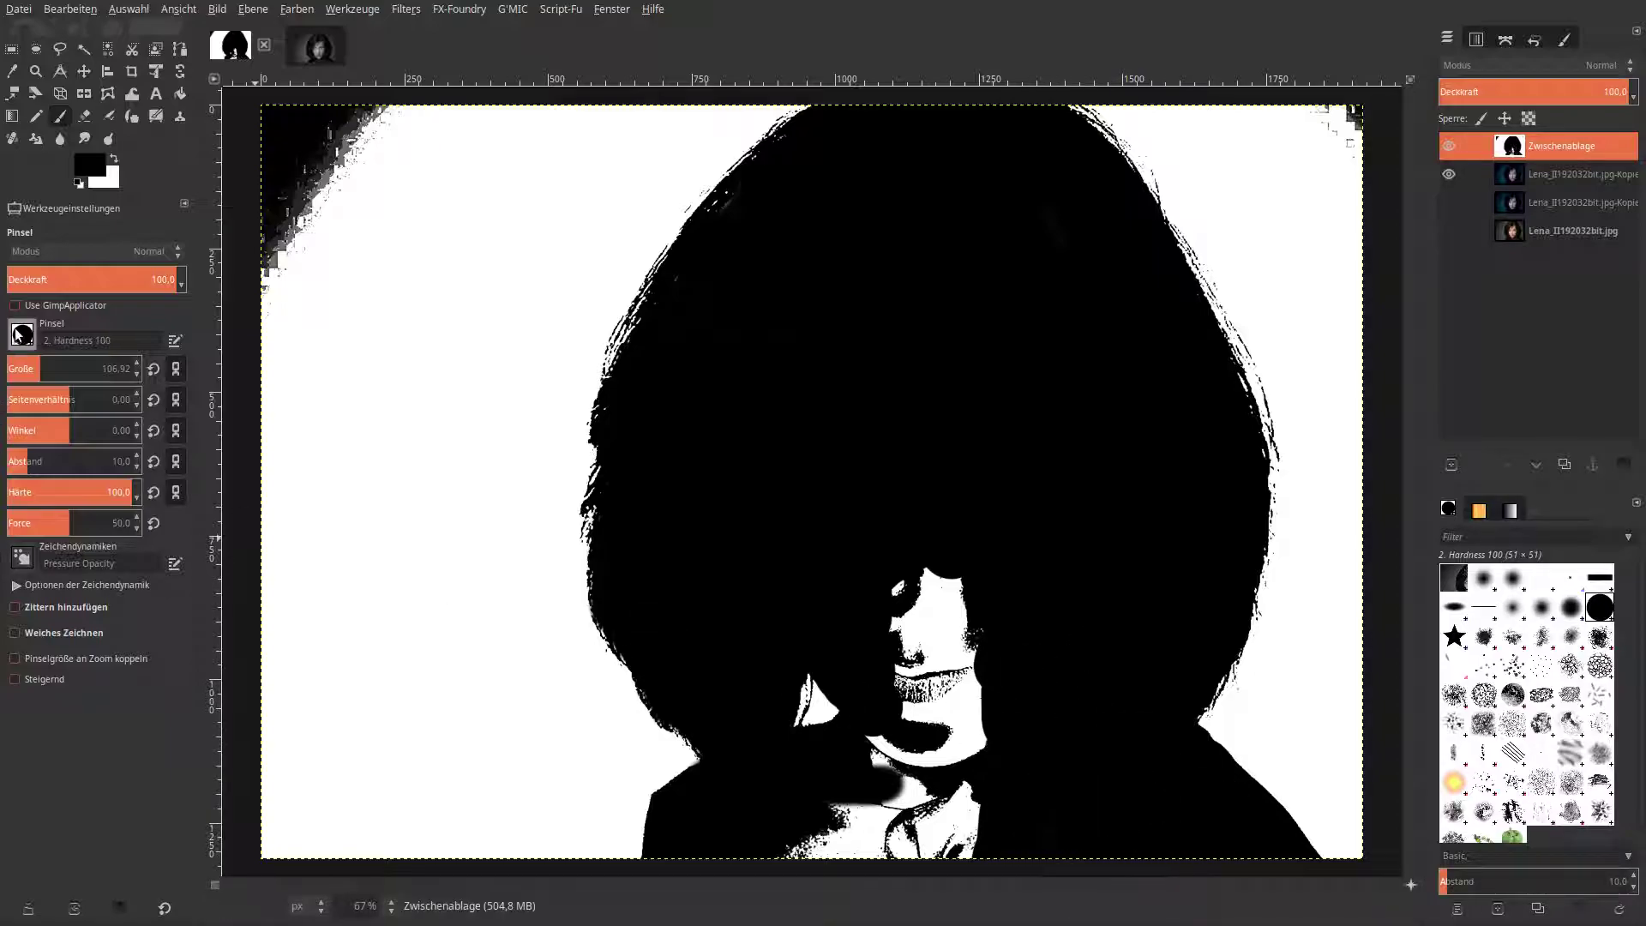
{"action": "left_click_drag", "start_coordinate": [58, 364], "coordinate": [81, 367]}
{"action": "mouse_move", "coordinate": [857, 821]}
{"action": "left_mouse_down"}
{"action": "mouse_move", "coordinate": [786, 850]}
{"action": "mouse_move", "coordinate": [877, 836]}
{"action": "mouse_move", "coordinate": [935, 799]}
{"action": "mouse_move", "coordinate": [943, 684]}
{"action": "mouse_move", "coordinate": [917, 559]}
{"action": "mouse_move", "coordinate": [952, 718]}
{"action": "mouse_move", "coordinate": [914, 758]}
{"action": "mouse_move", "coordinate": [965, 817]}
{"action": "left_mouse_up"}
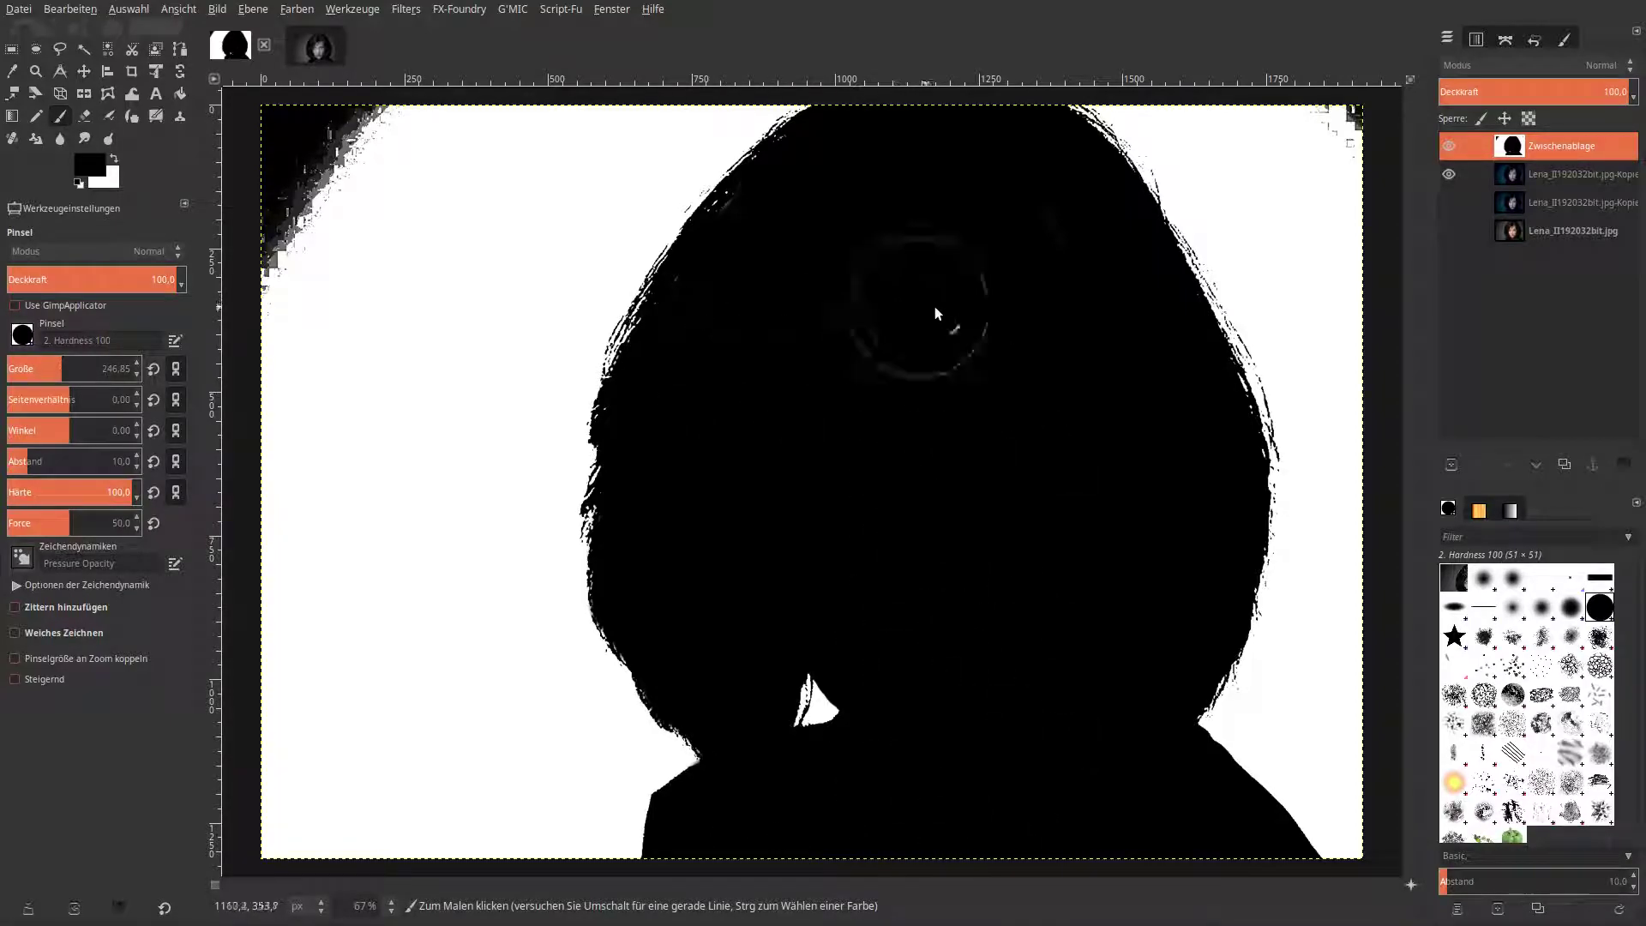
{"action": "mouse_move", "coordinate": [724, 310]}
{"action": "left_mouse_down"}
{"action": "mouse_move", "coordinate": [779, 243]}
{"action": "mouse_move", "coordinate": [786, 261]}
{"action": "left_mouse_up"}
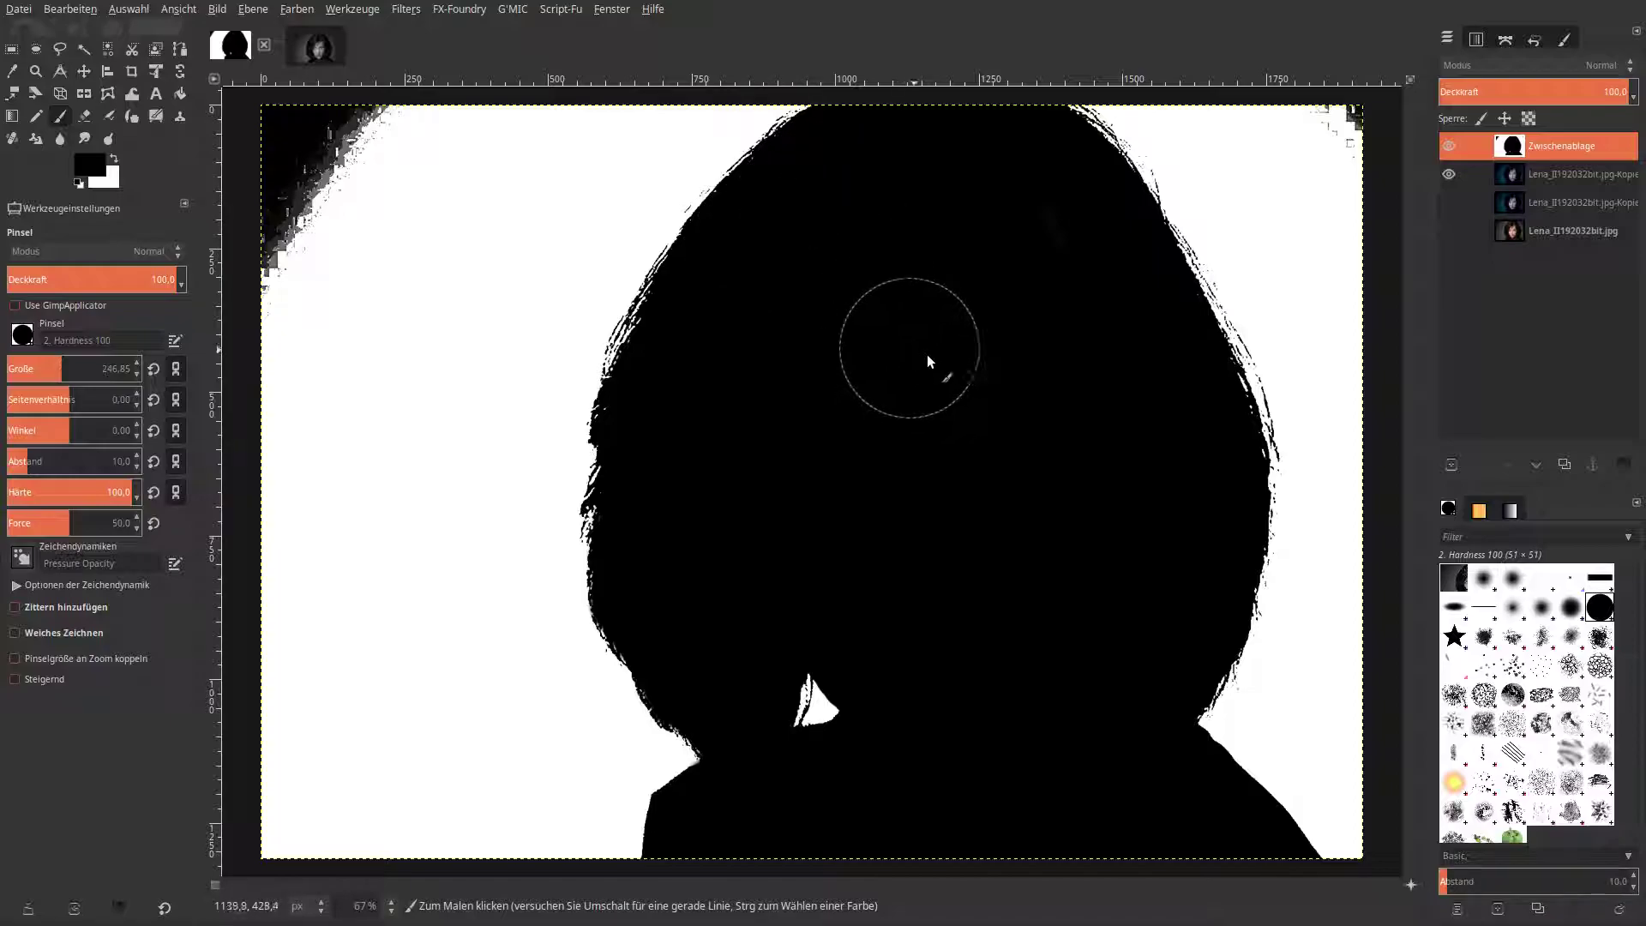
Paint the remaining dark spots in the upper corners of the Zwischenablage layer white and invert the layer's colours.
{"action": "left_click", "coordinate": [114, 159]}
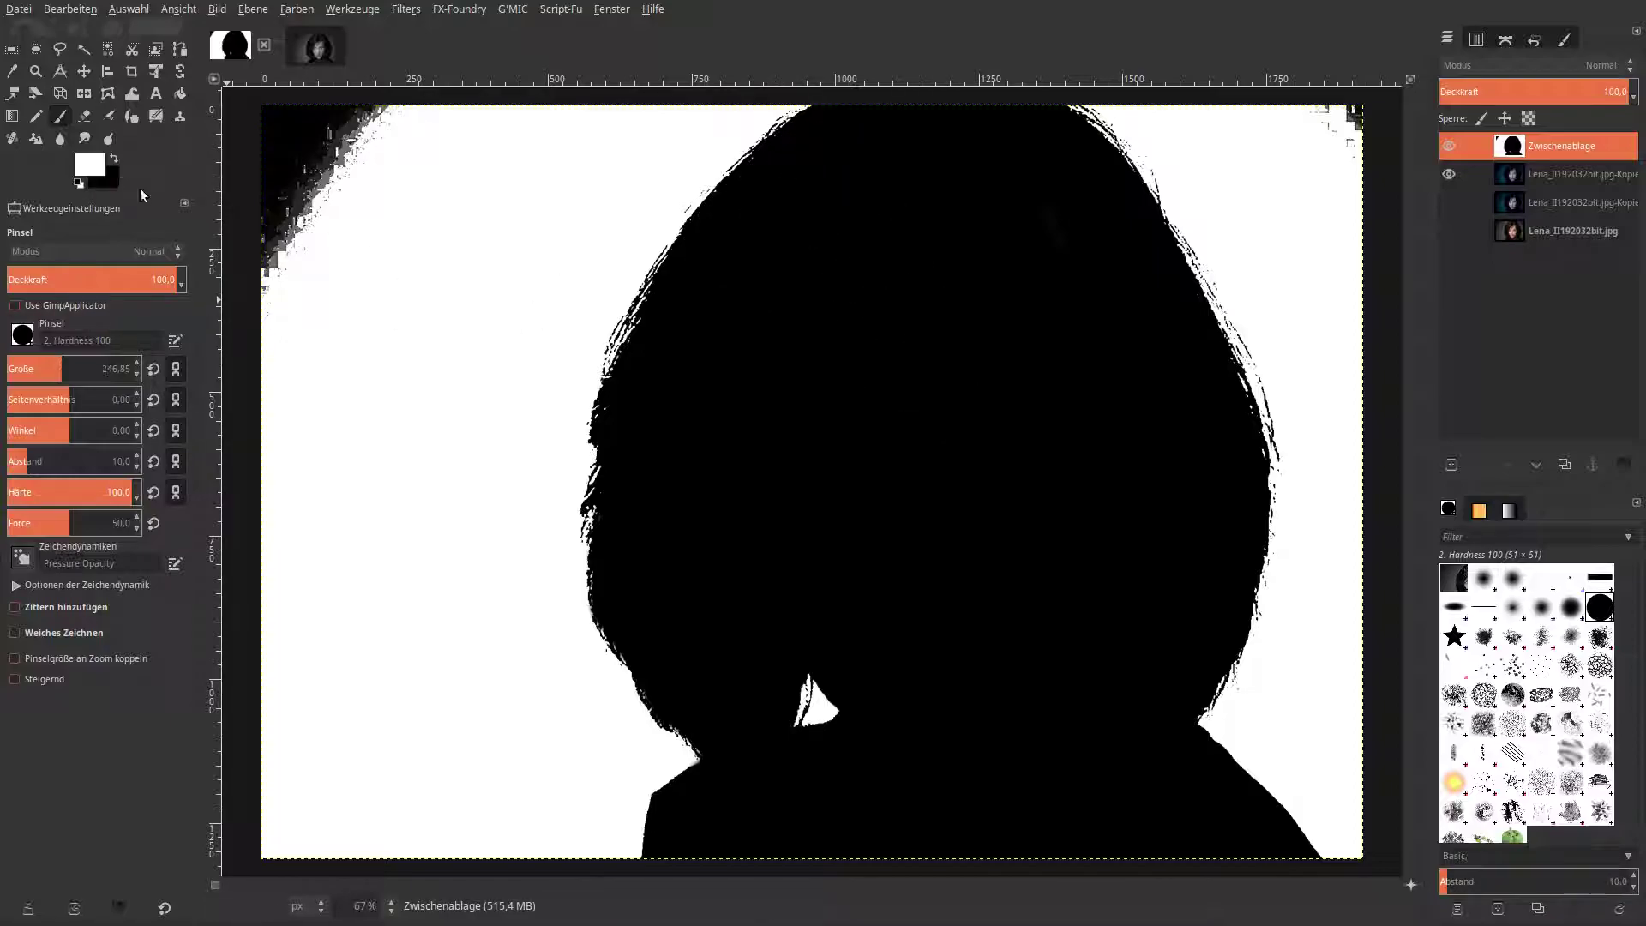
{"action": "left_click_drag", "start_coordinate": [276, 249], "coordinate": [294, 146]}
{"action": "left_click", "coordinate": [1346, 155]}
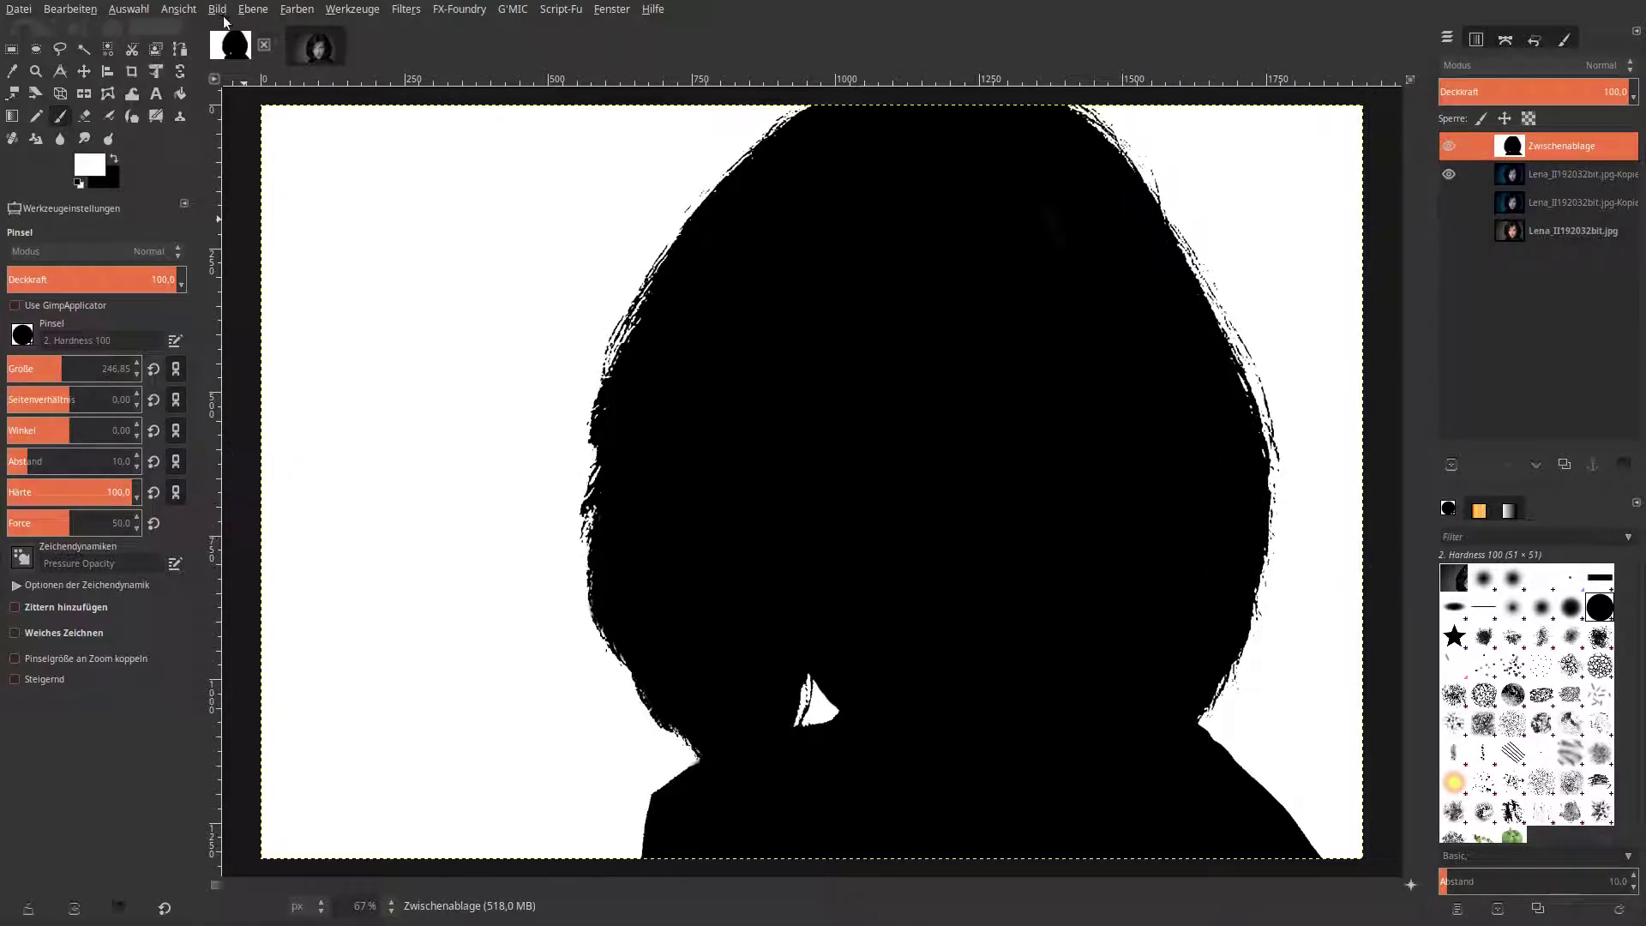
{"action": "left_click", "coordinate": [292, 12]}
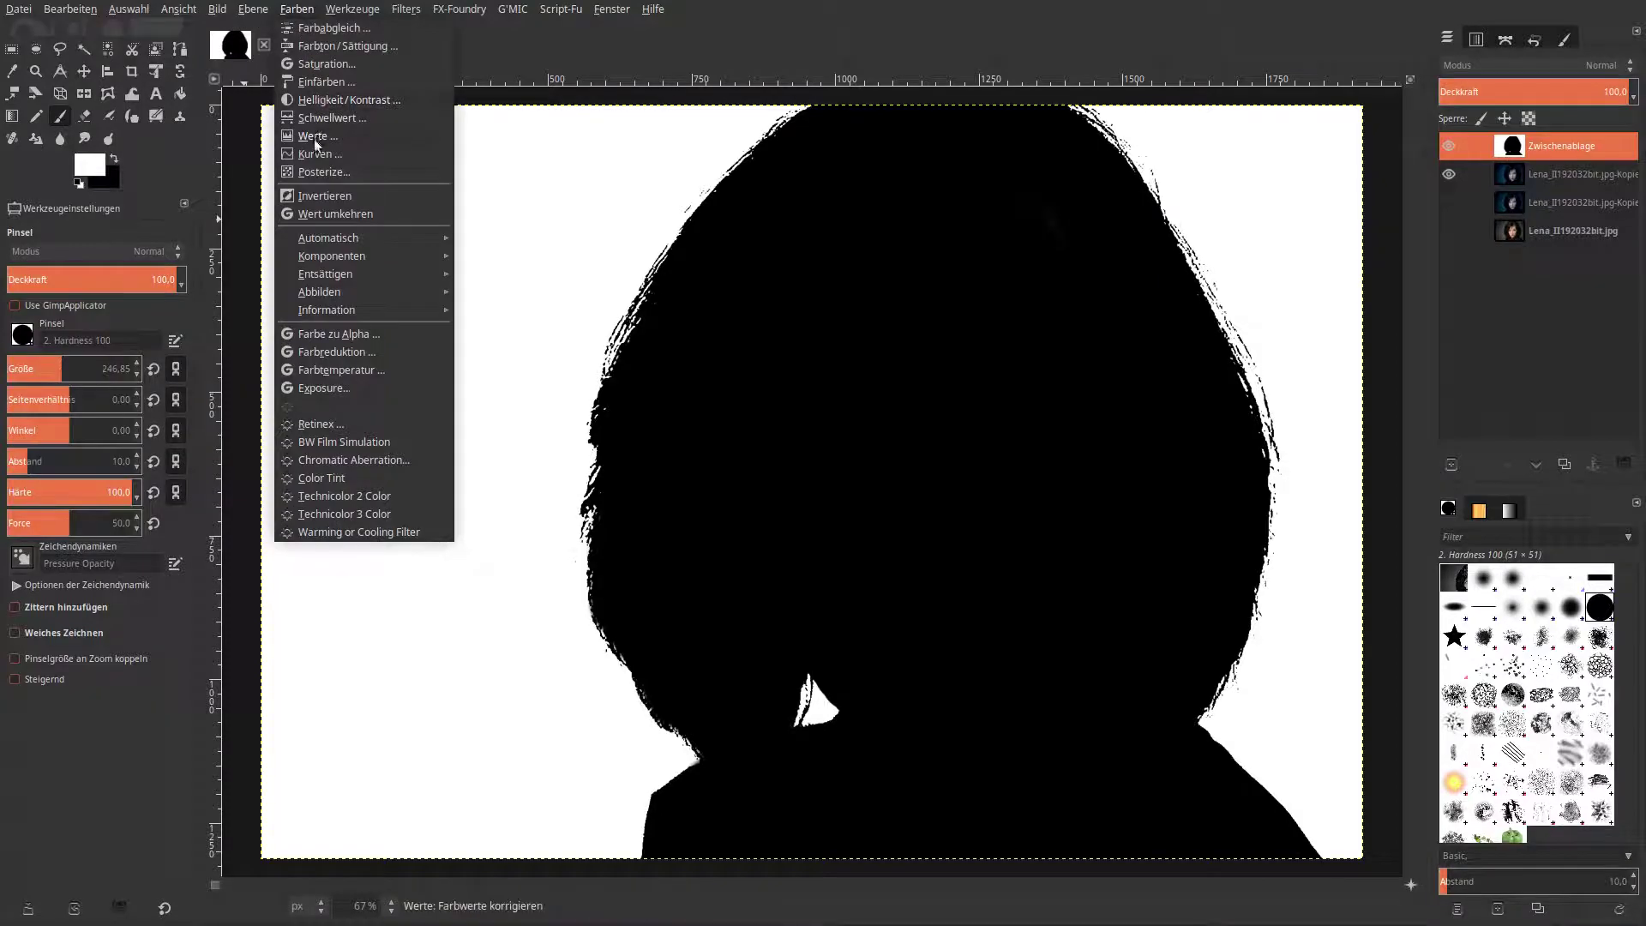
{"action": "left_click", "coordinate": [317, 199]}
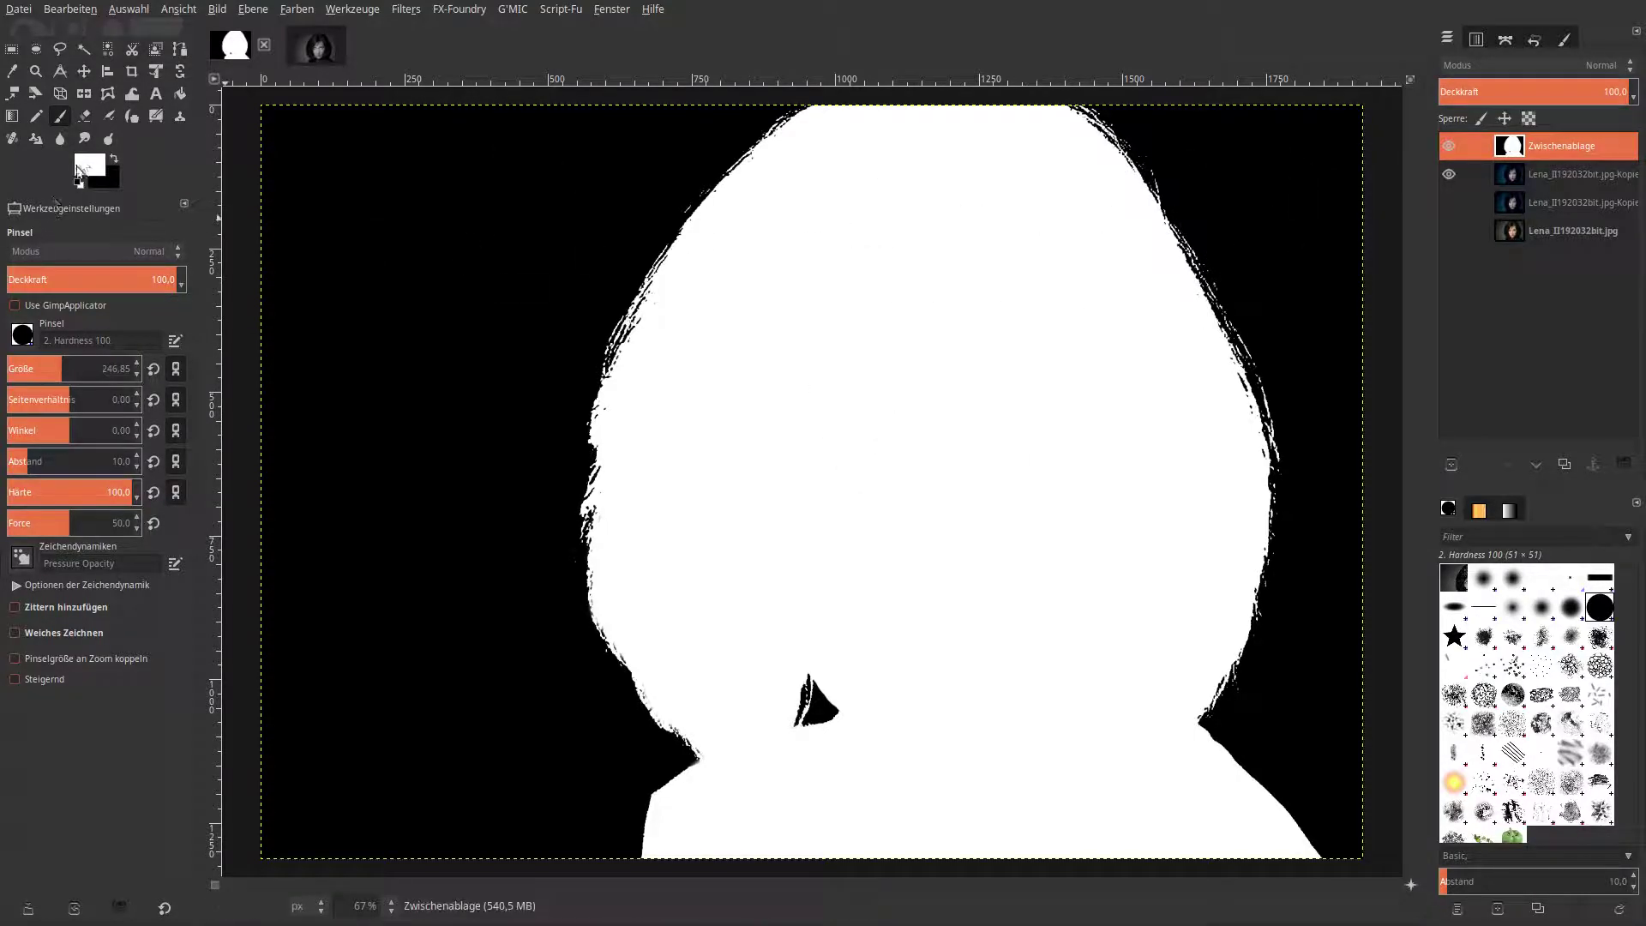
Copy the inverted black-and-white Zwischenablage layer to the clipboard.
{"action": "left_click", "coordinate": [84, 74]}
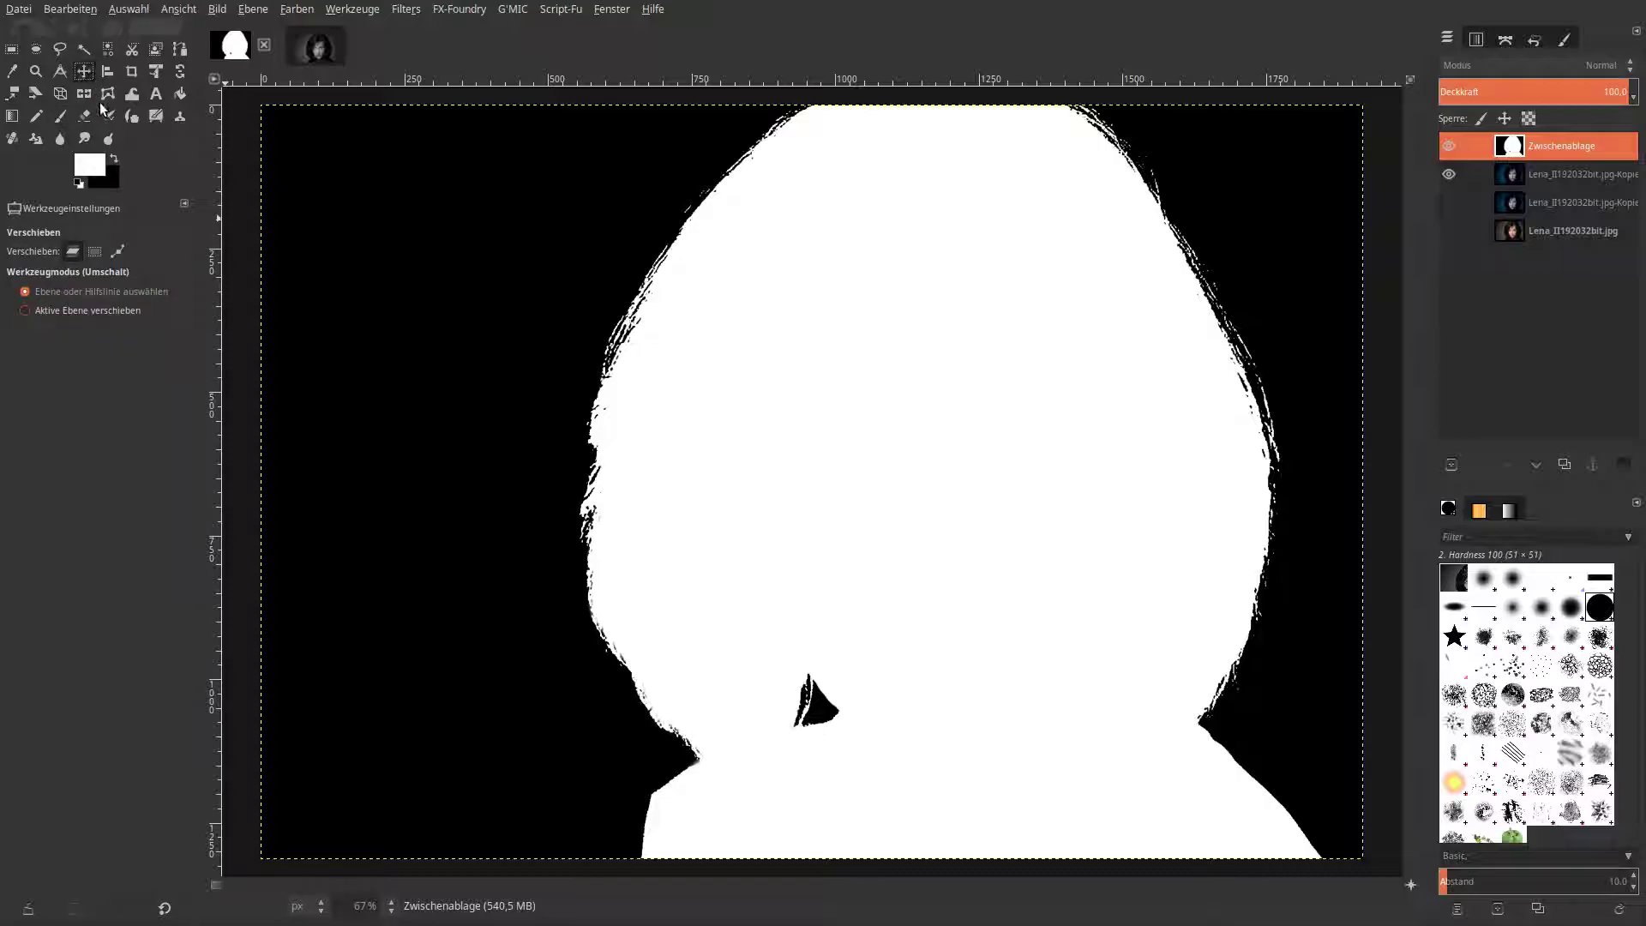
{"action": "left_click", "coordinate": [72, 10]}
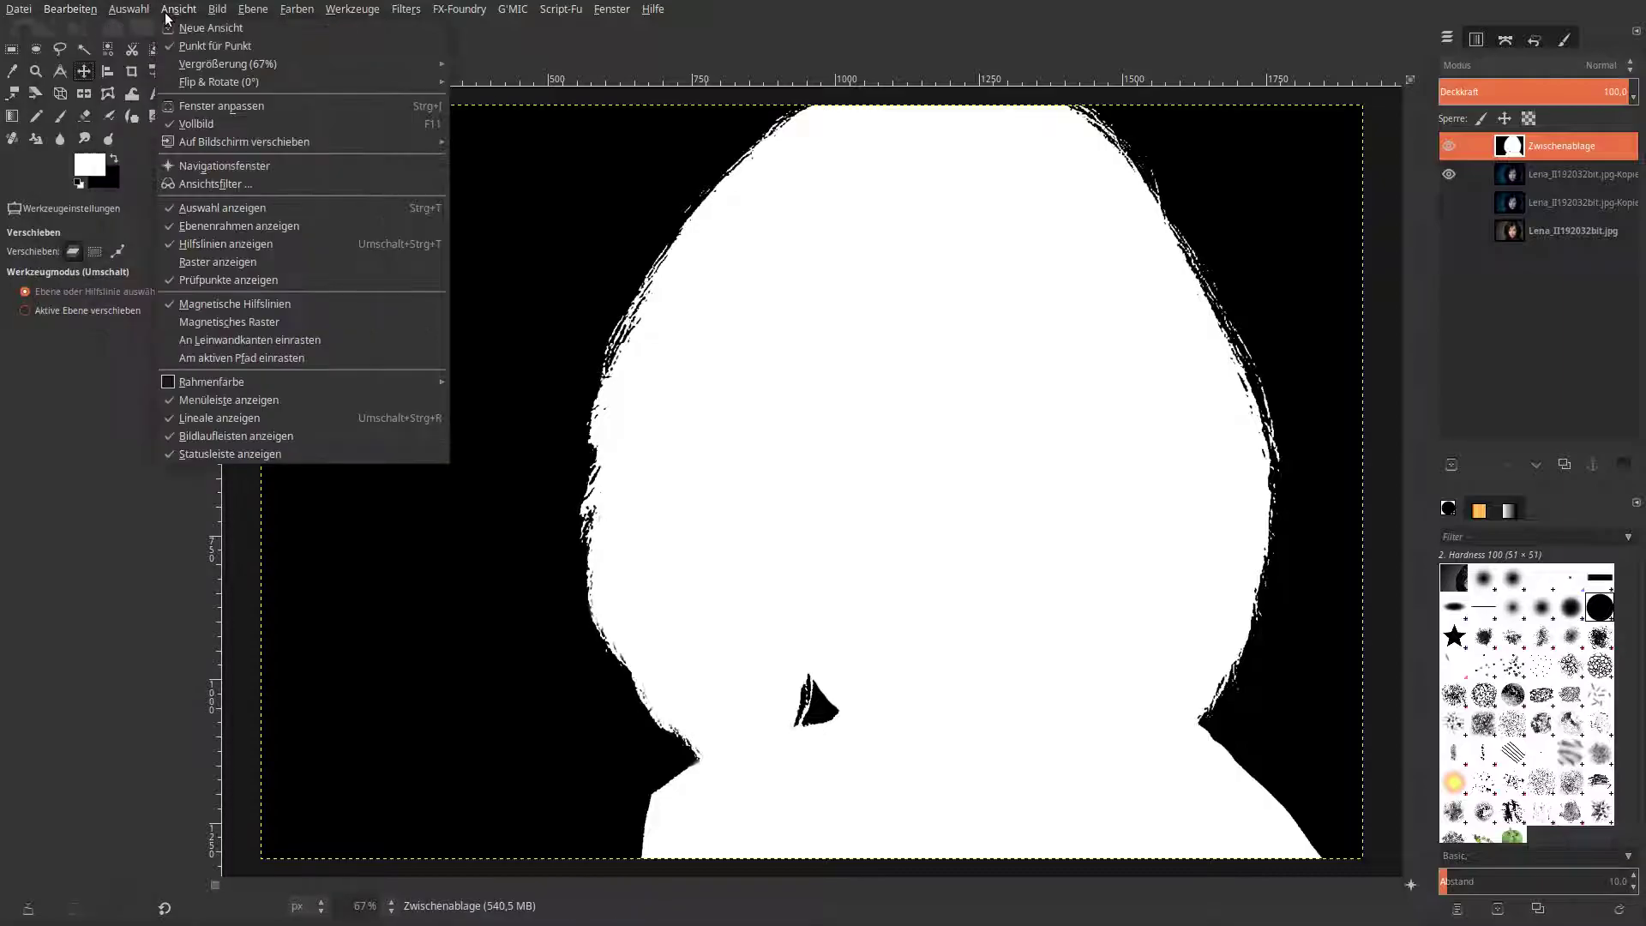
{"action": "left_click", "coordinate": [242, 10]}
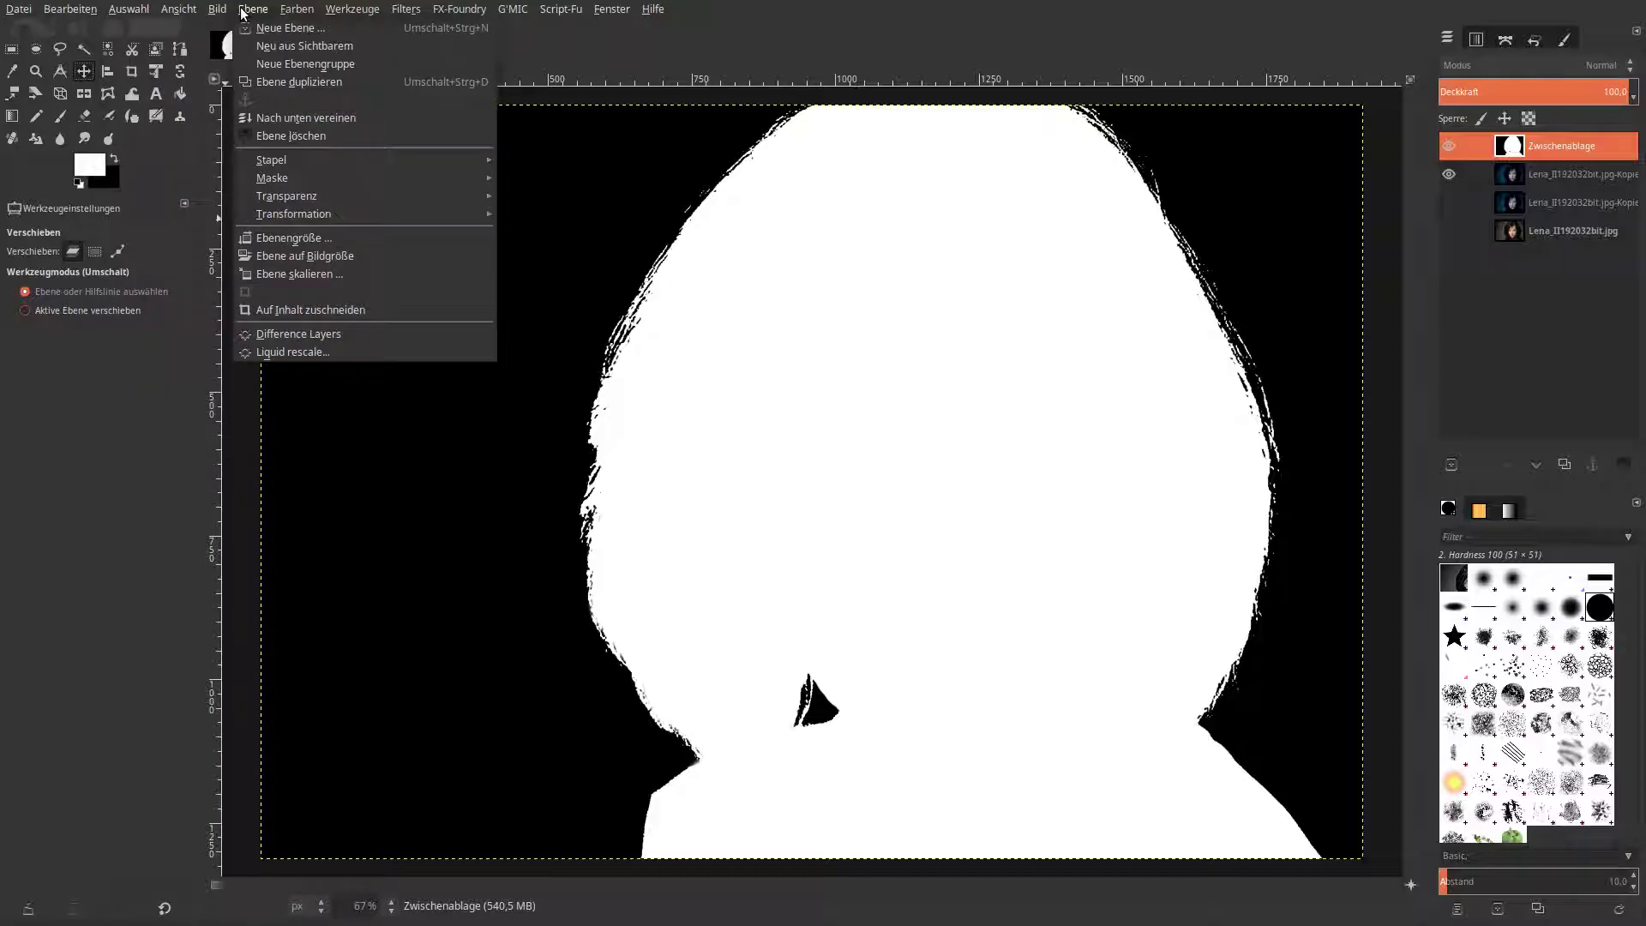
{"action": "mouse_move", "coordinate": [216, 10]}
{"action": "left_click", "coordinate": [1249, 20]}
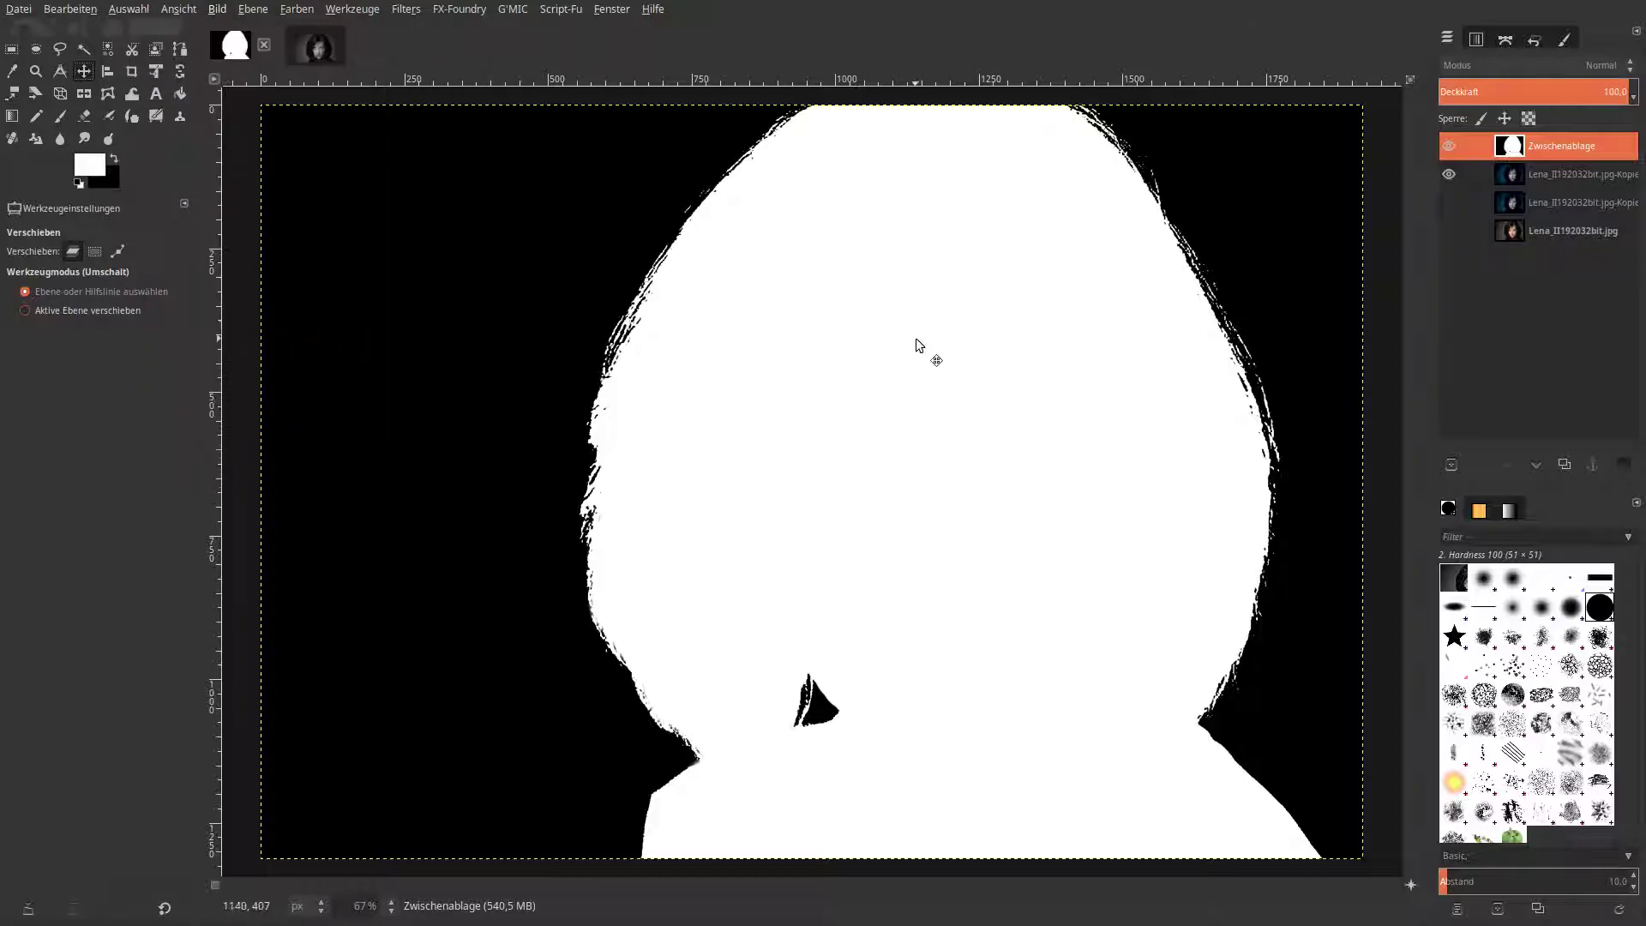
{"action": "right_click", "coordinate": [927, 344]}
{"action": "mouse_move", "coordinate": [962, 376]}
{"action": "left_click", "coordinate": [1107, 482]}
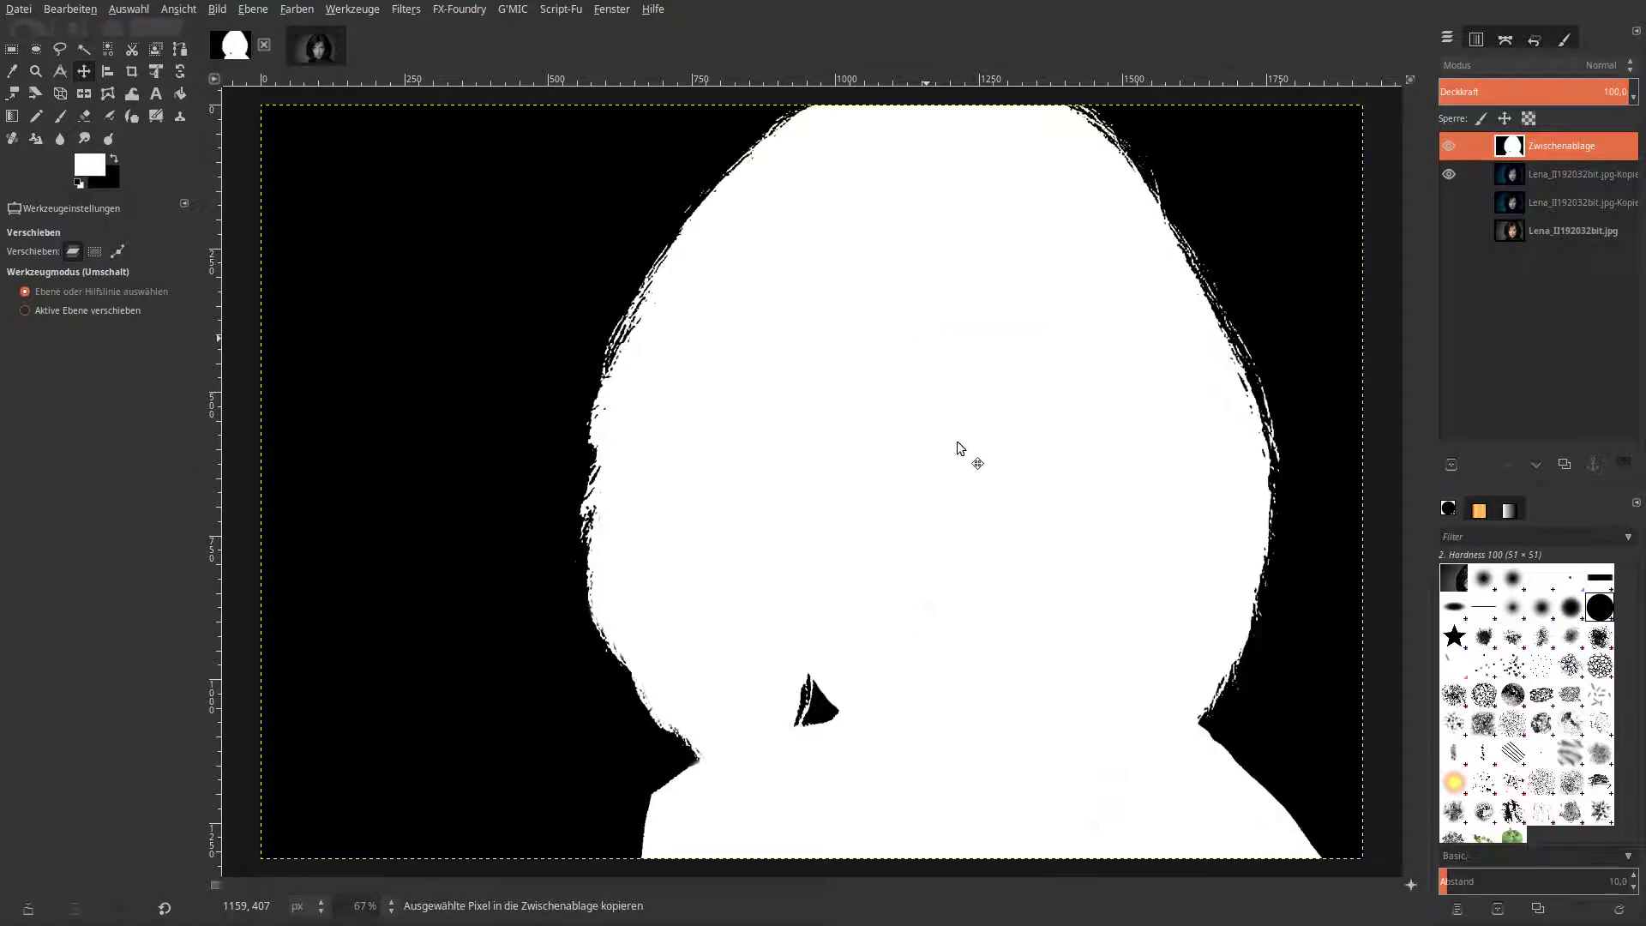
Add a white, full-opacity layer mask to the portrait copy directly below the Zwischenablage layer.
{"action": "left_click", "coordinate": [1570, 176]}
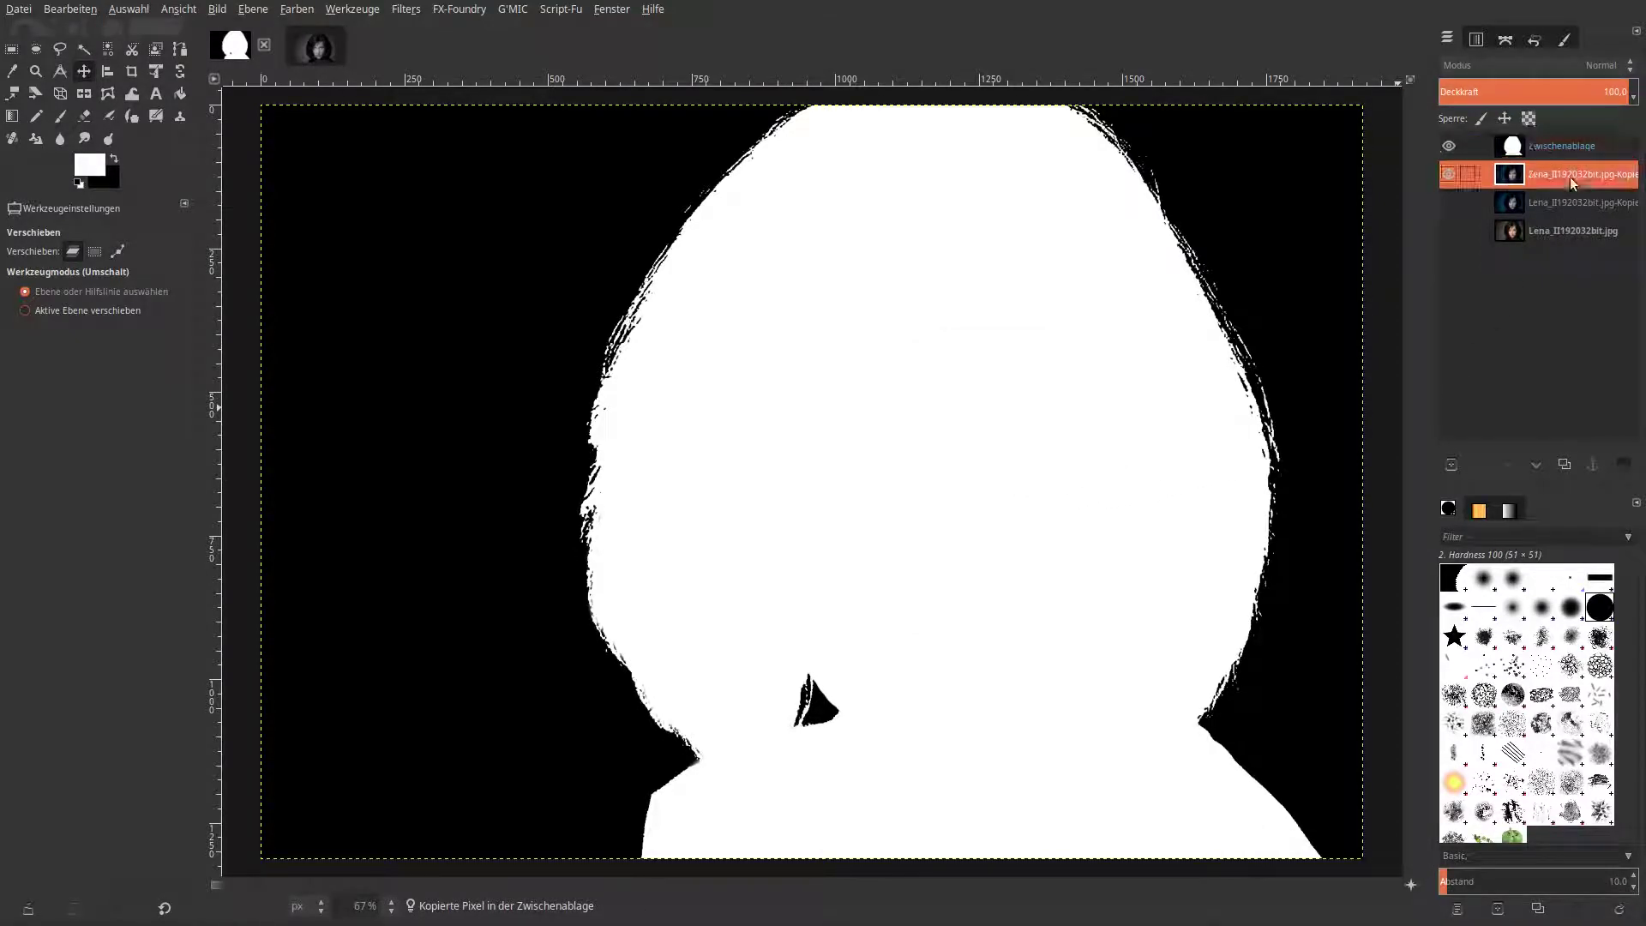
{"action": "right_click", "coordinate": [1571, 173]}
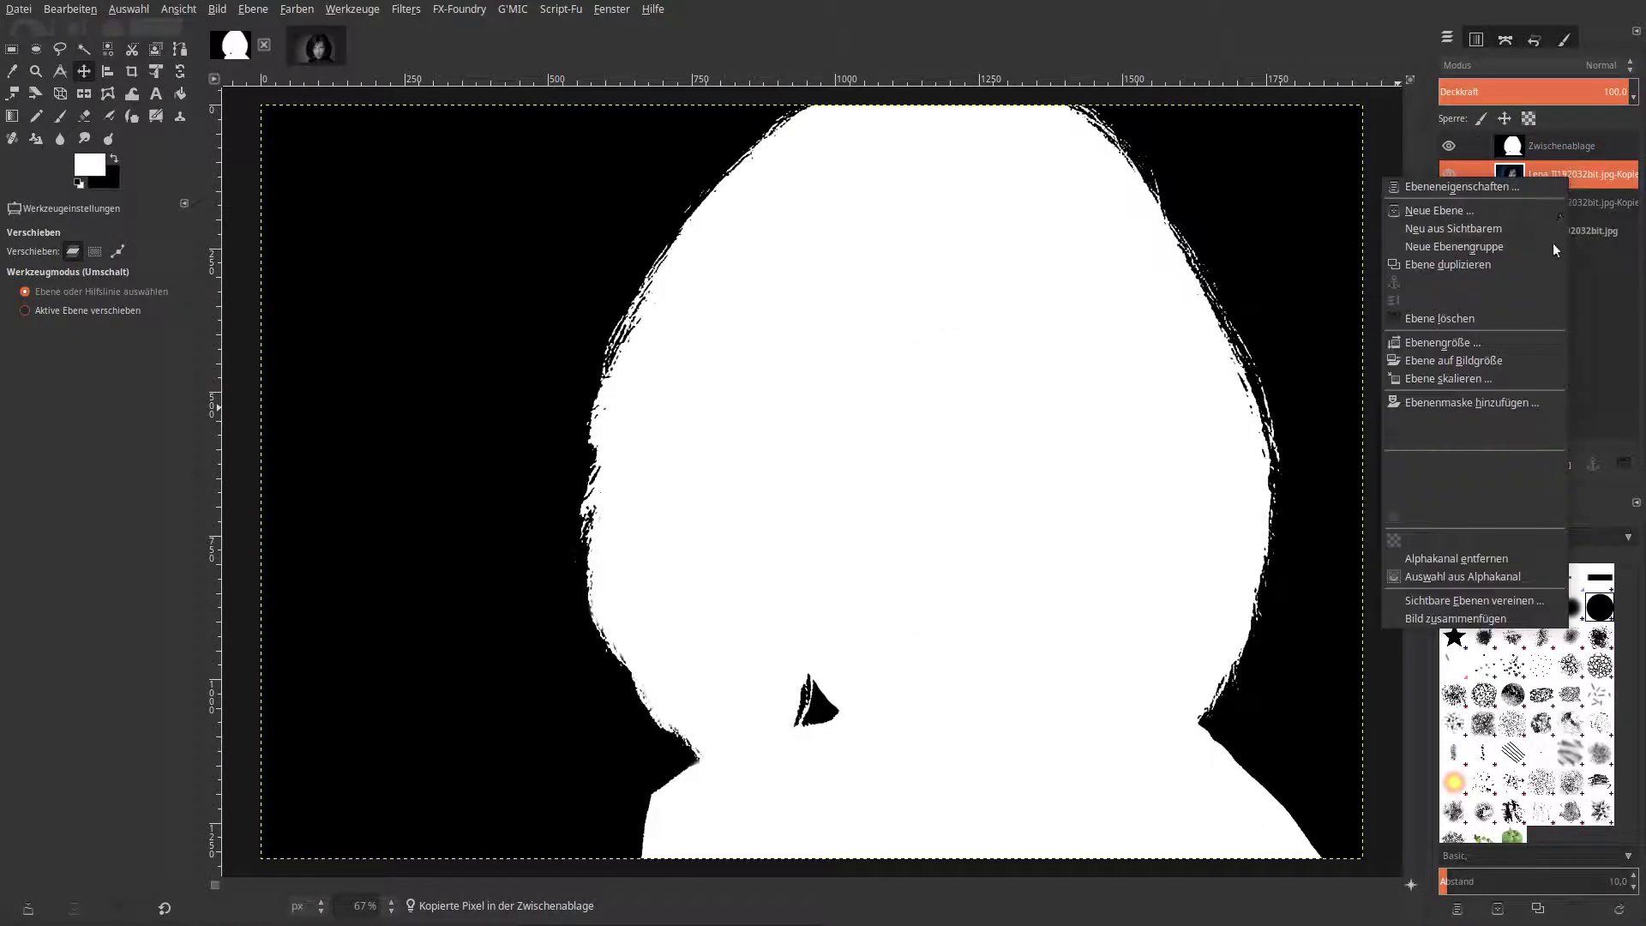
{"action": "left_click", "coordinate": [1520, 405]}
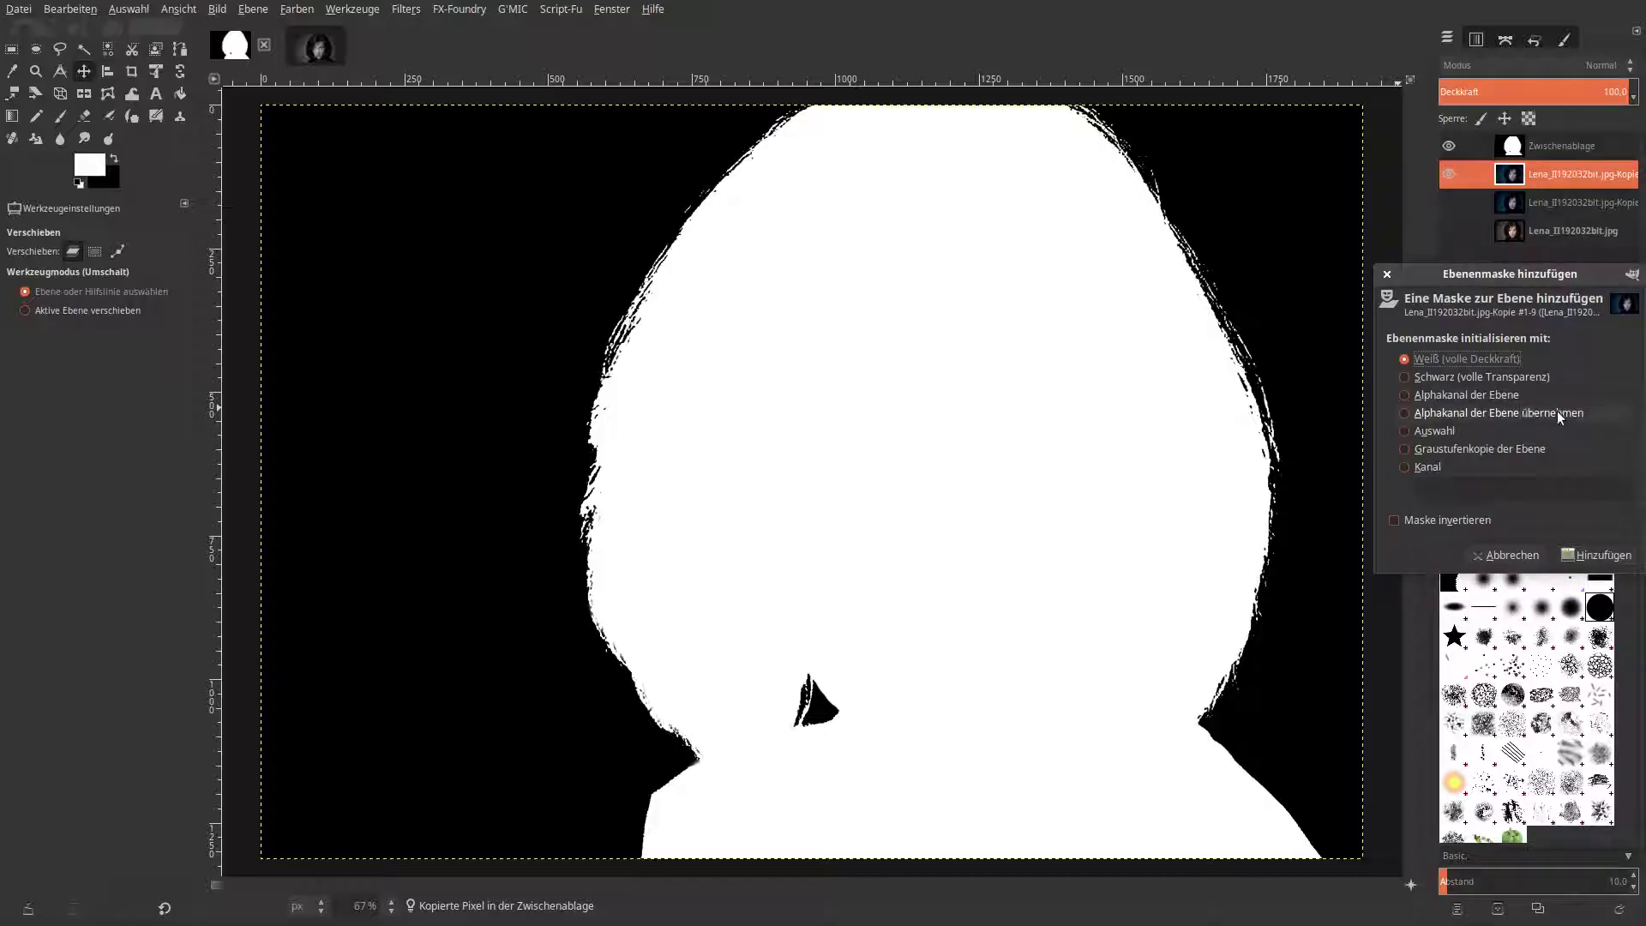
{"action": "left_click", "coordinate": [1602, 556]}
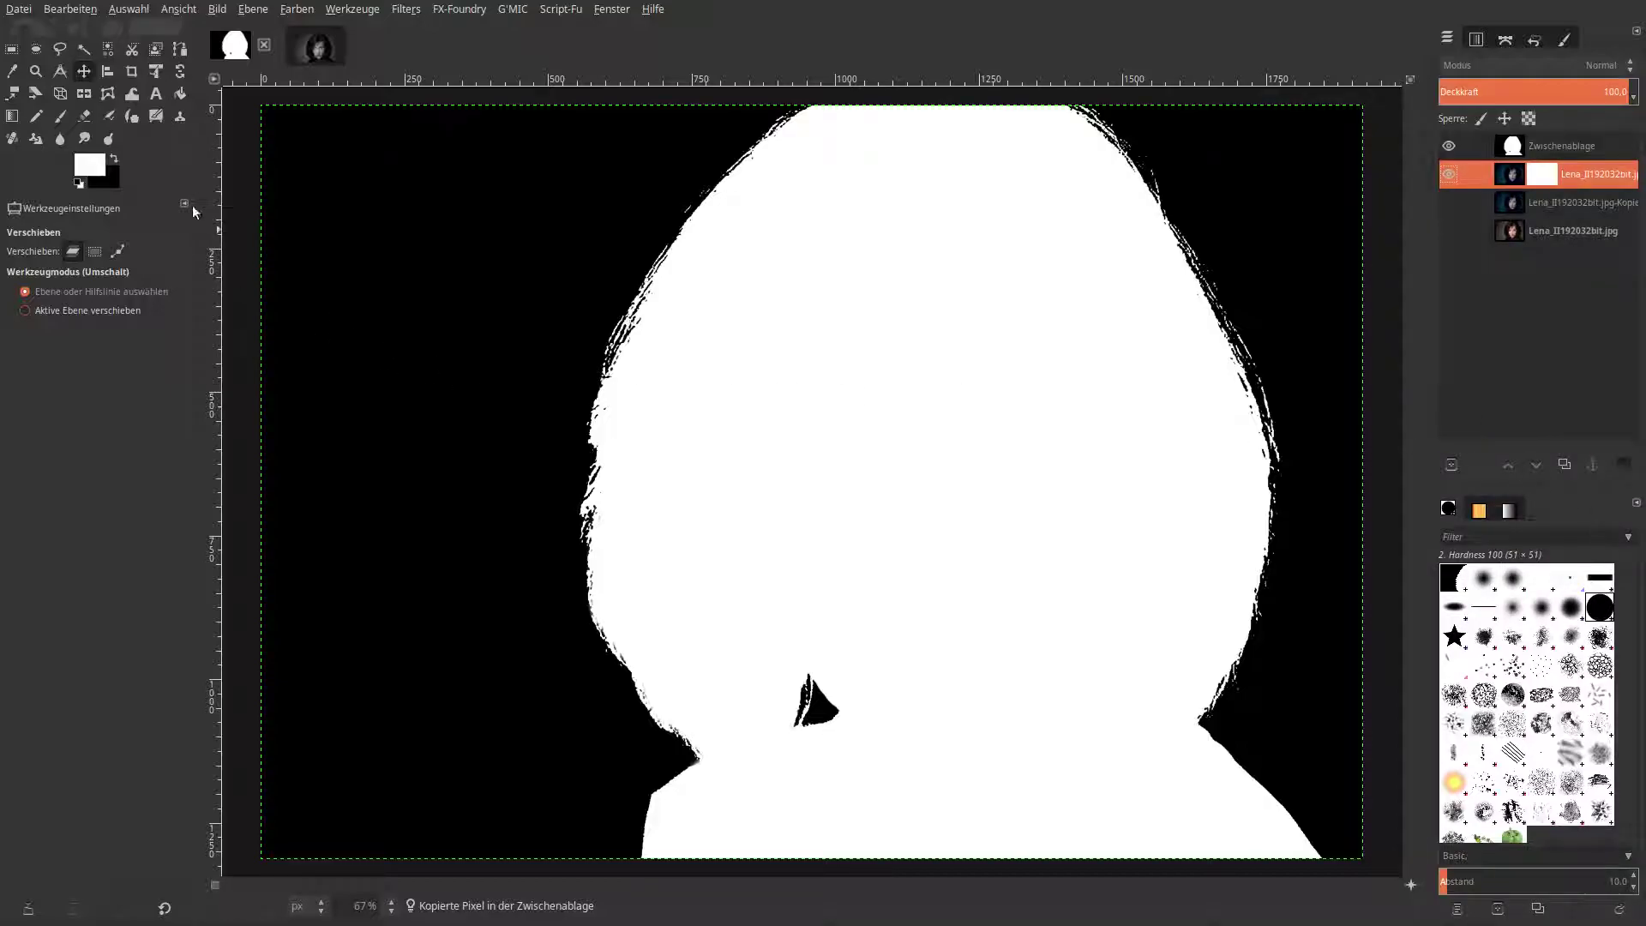
Paste the copied silhouette into the new layer mask, anchor it, and hide the Zwischenablage layer.
{"action": "left_click", "coordinate": [67, 10]}
{"action": "left_click", "coordinate": [88, 160]}
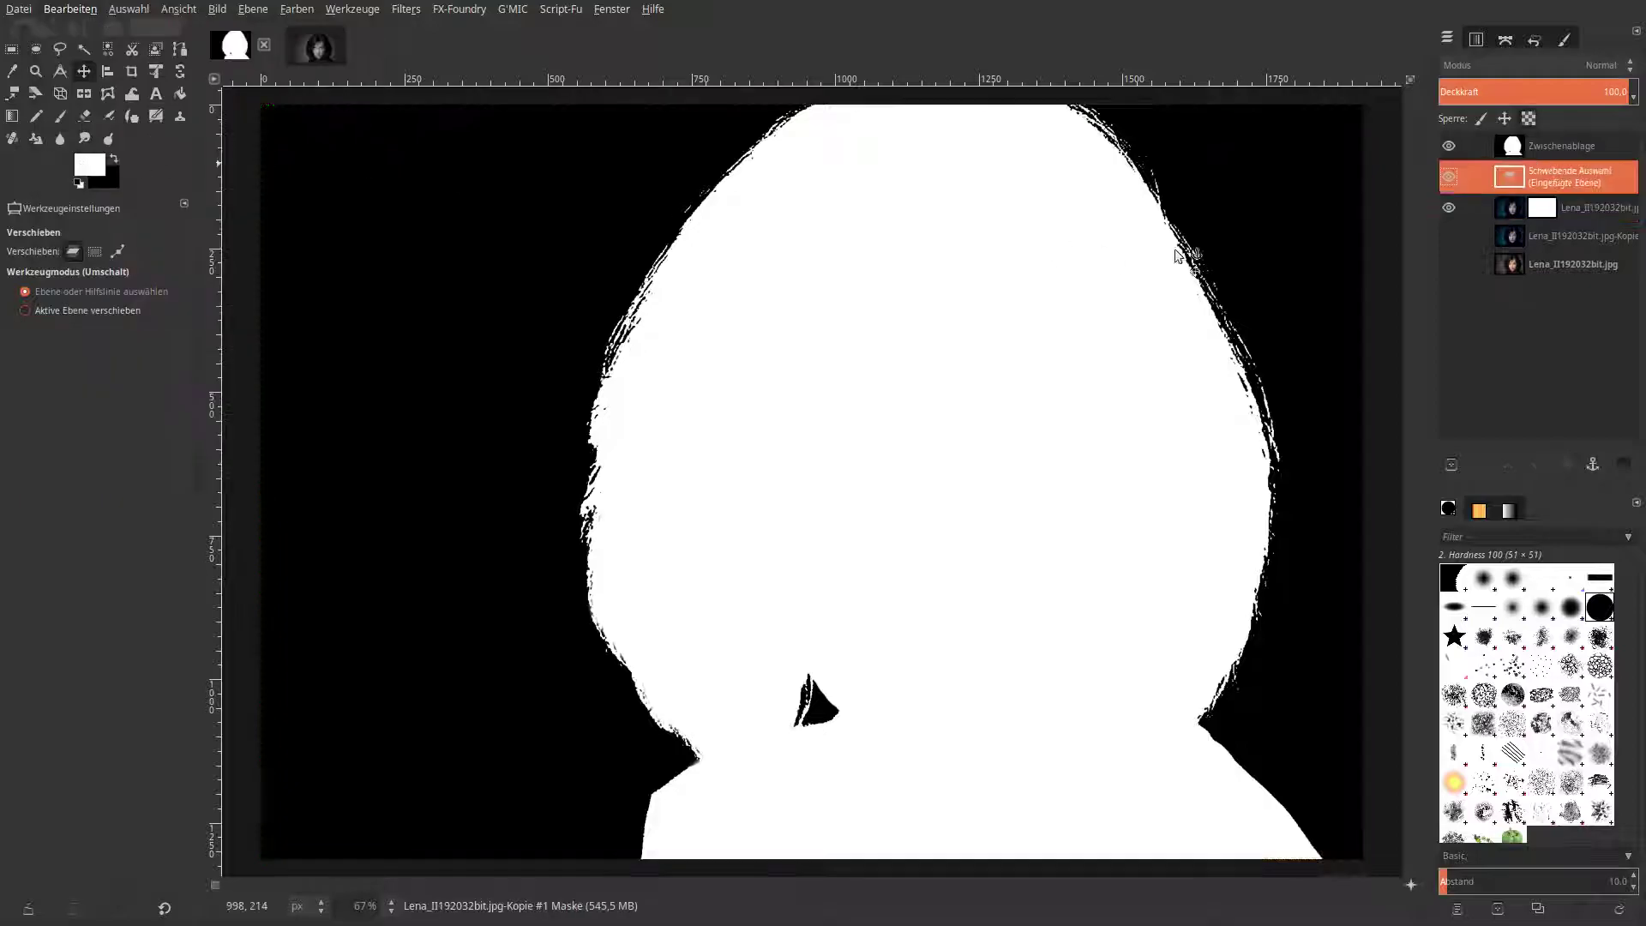
{"action": "left_click", "coordinate": [1591, 465]}
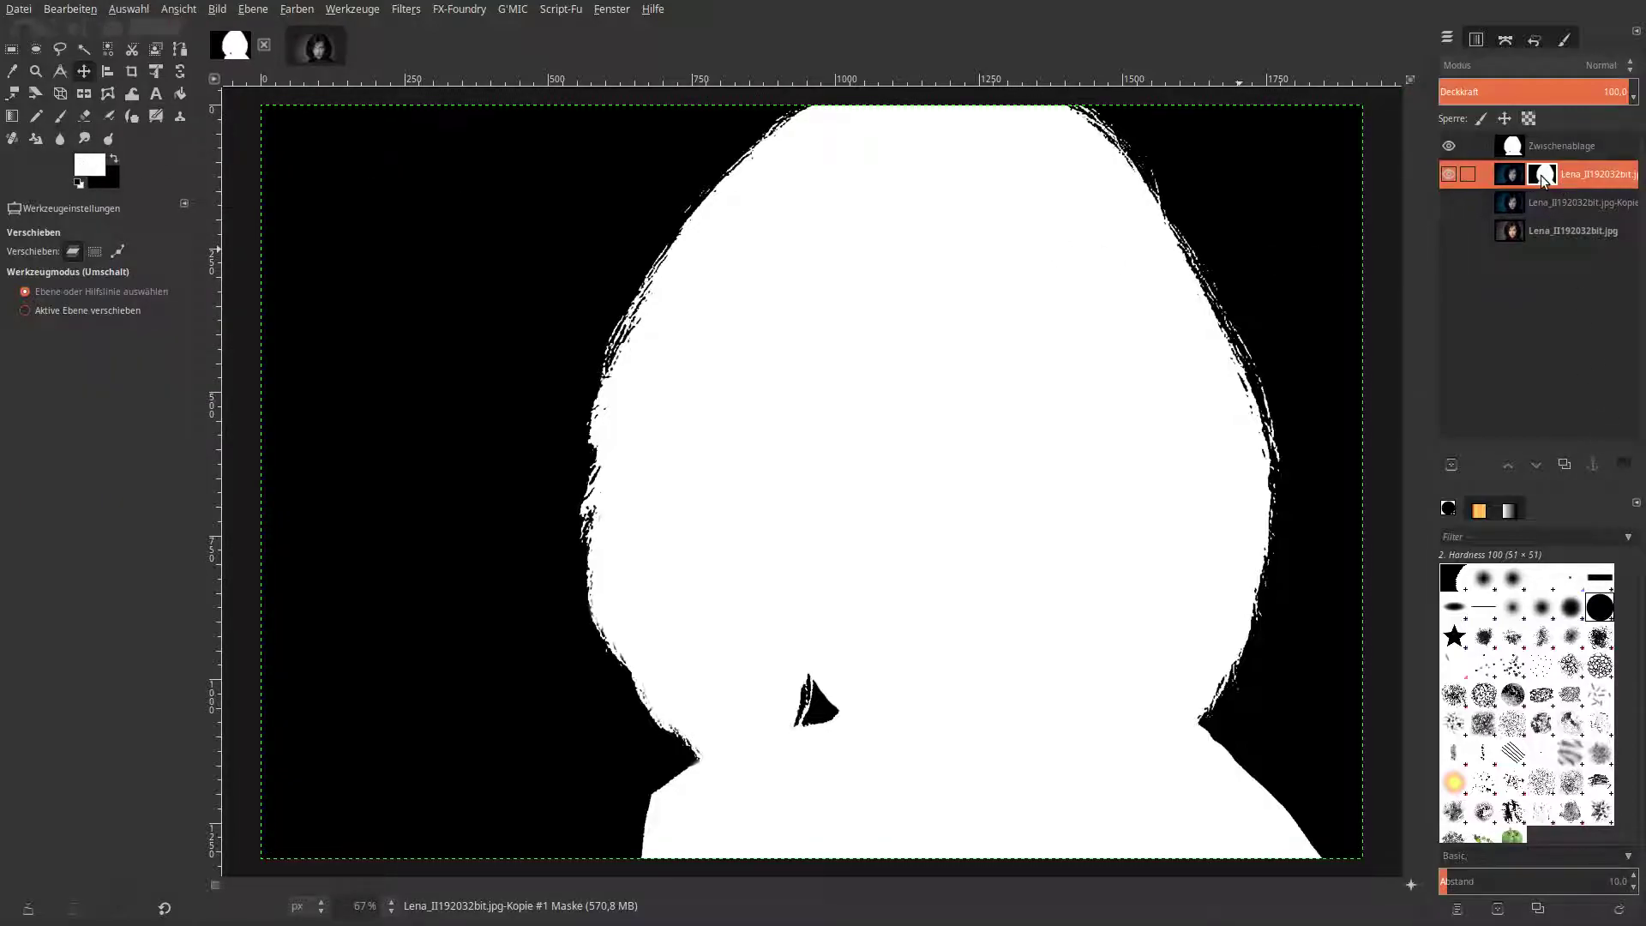
{"action": "left_click", "coordinate": [1448, 147]}
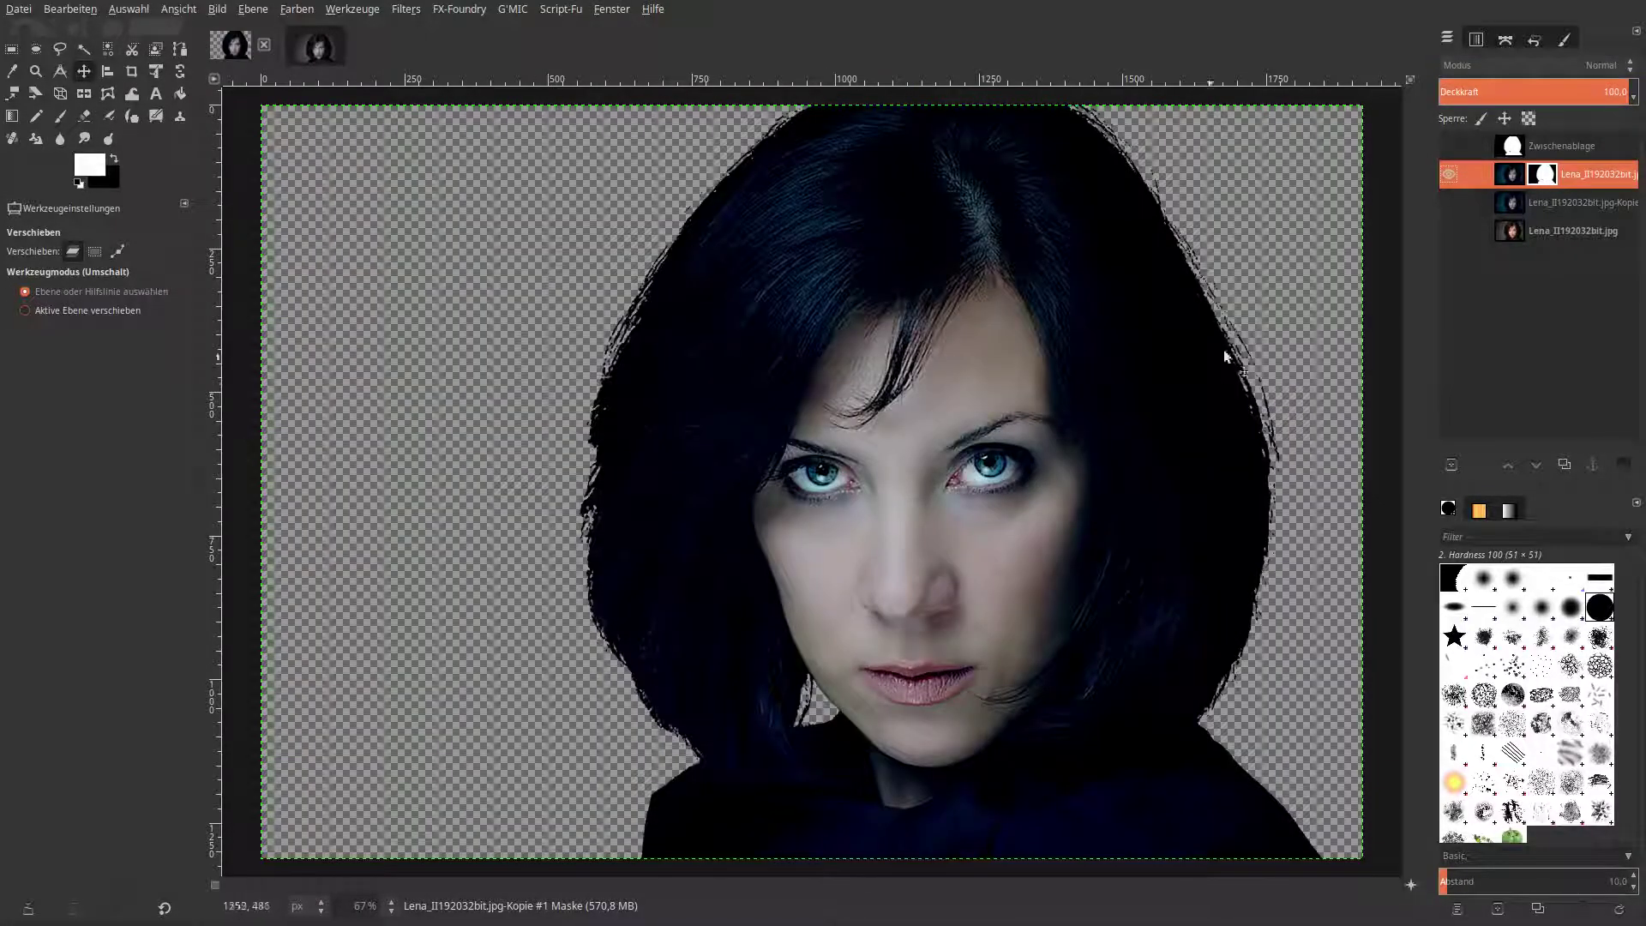
Show the lower blue-toned portrait copy and apply the layer mask permanently to the copy above it.
{"action": "left_click", "coordinate": [1448, 202]}
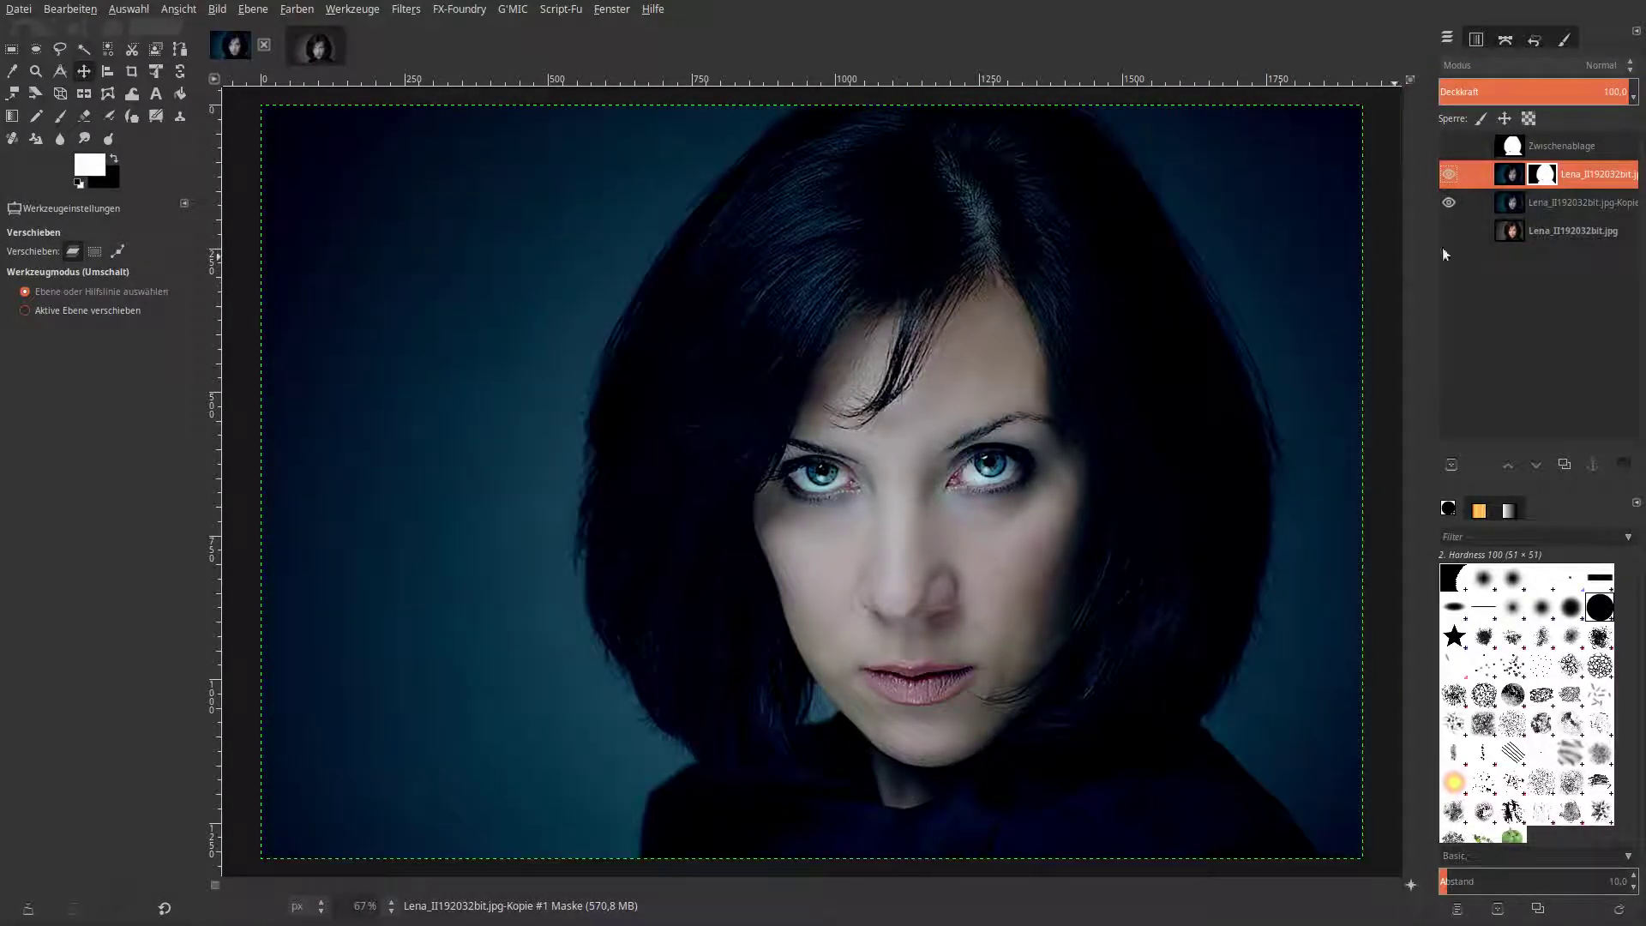
{"action": "right_click", "coordinate": [1547, 175]}
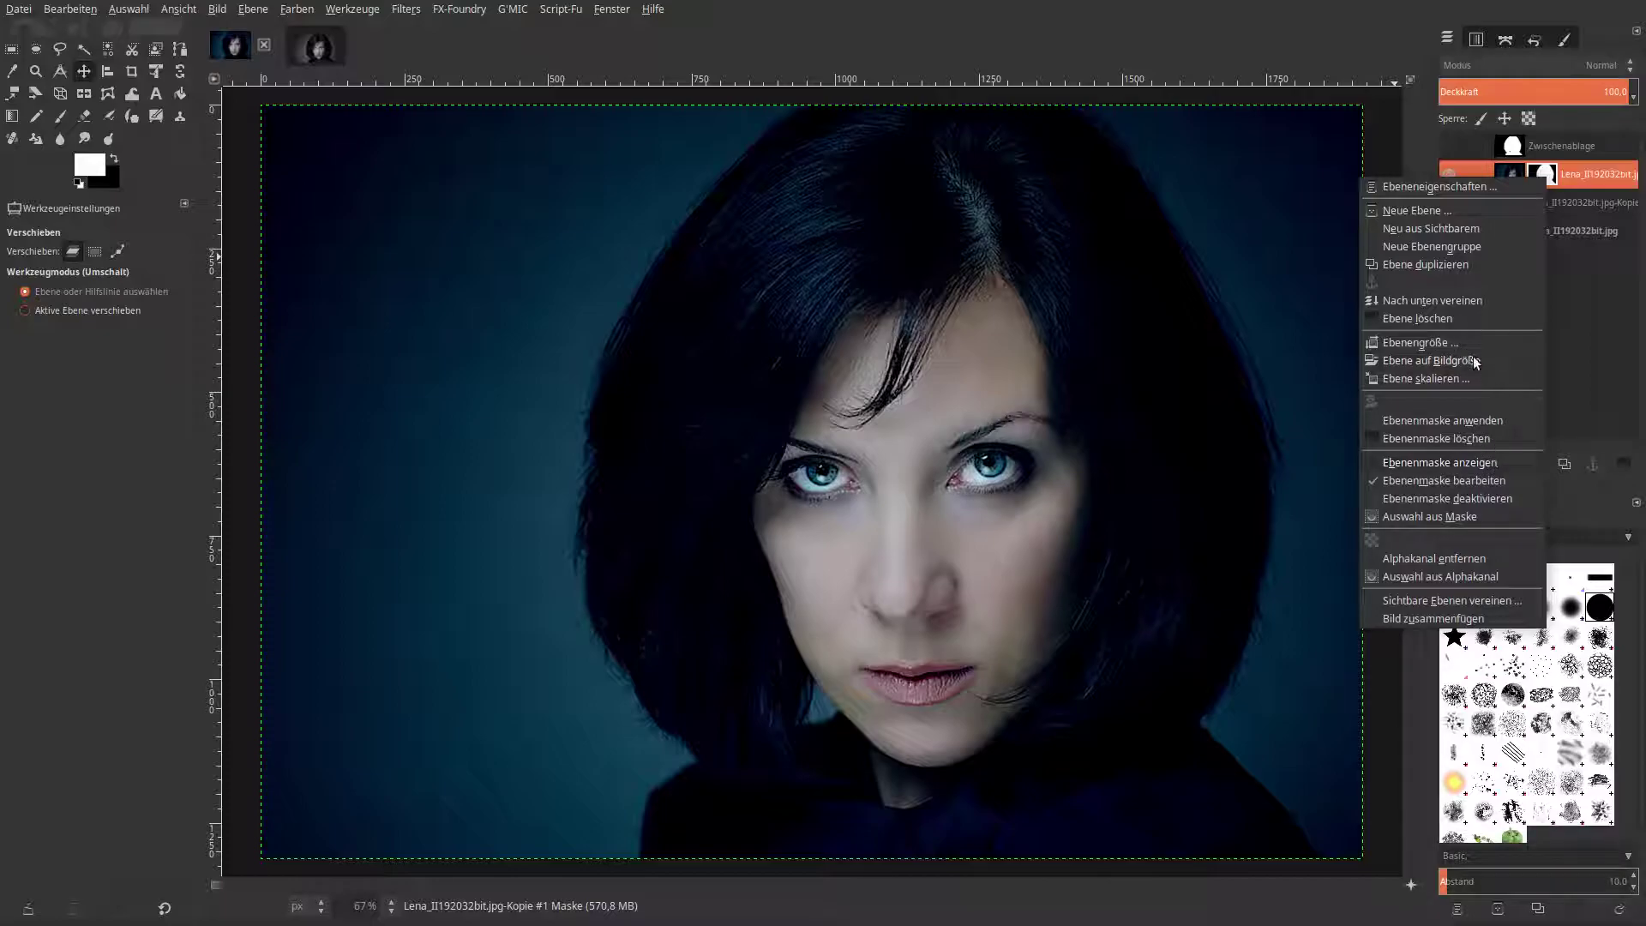
{"action": "left_click", "coordinate": [1488, 419]}
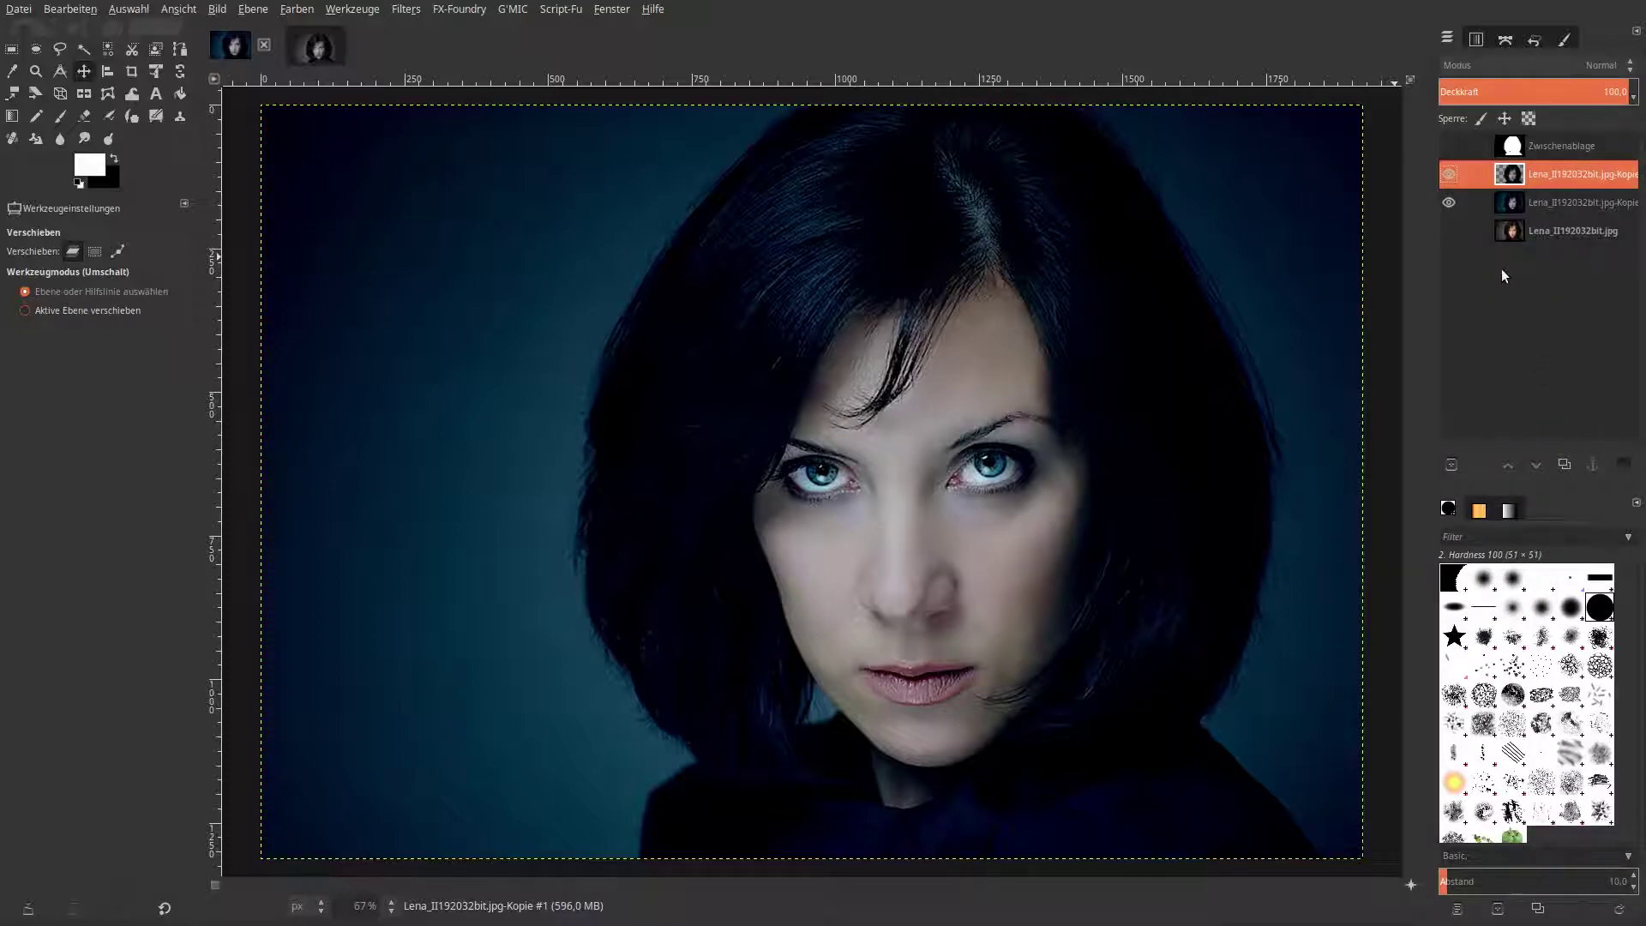
Delete the Zwischenablage layer, then duplicate the cut-out portrait and place the duplicate at the bottom of the layer stack.
{"action": "right_click", "coordinate": [1510, 146]}
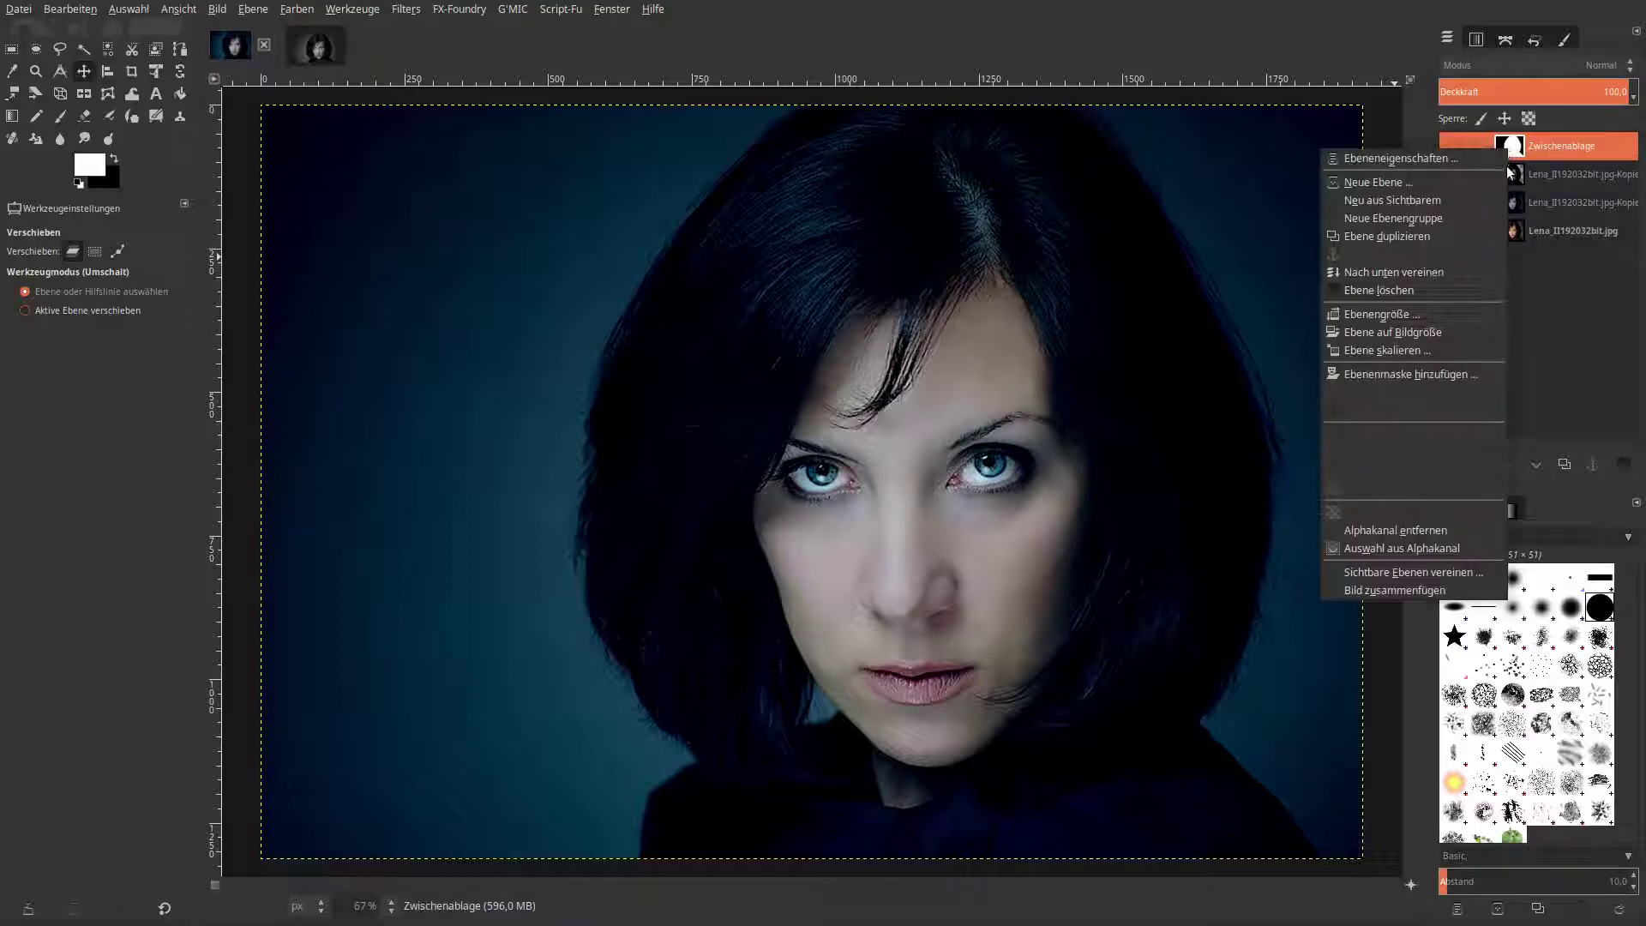
{"action": "left_click", "coordinate": [1475, 288]}
{"action": "left_click", "coordinate": [1564, 465]}
{"action": "left_click", "coordinate": [1535, 466]}
{"action": "left_click", "coordinate": [1535, 466]}
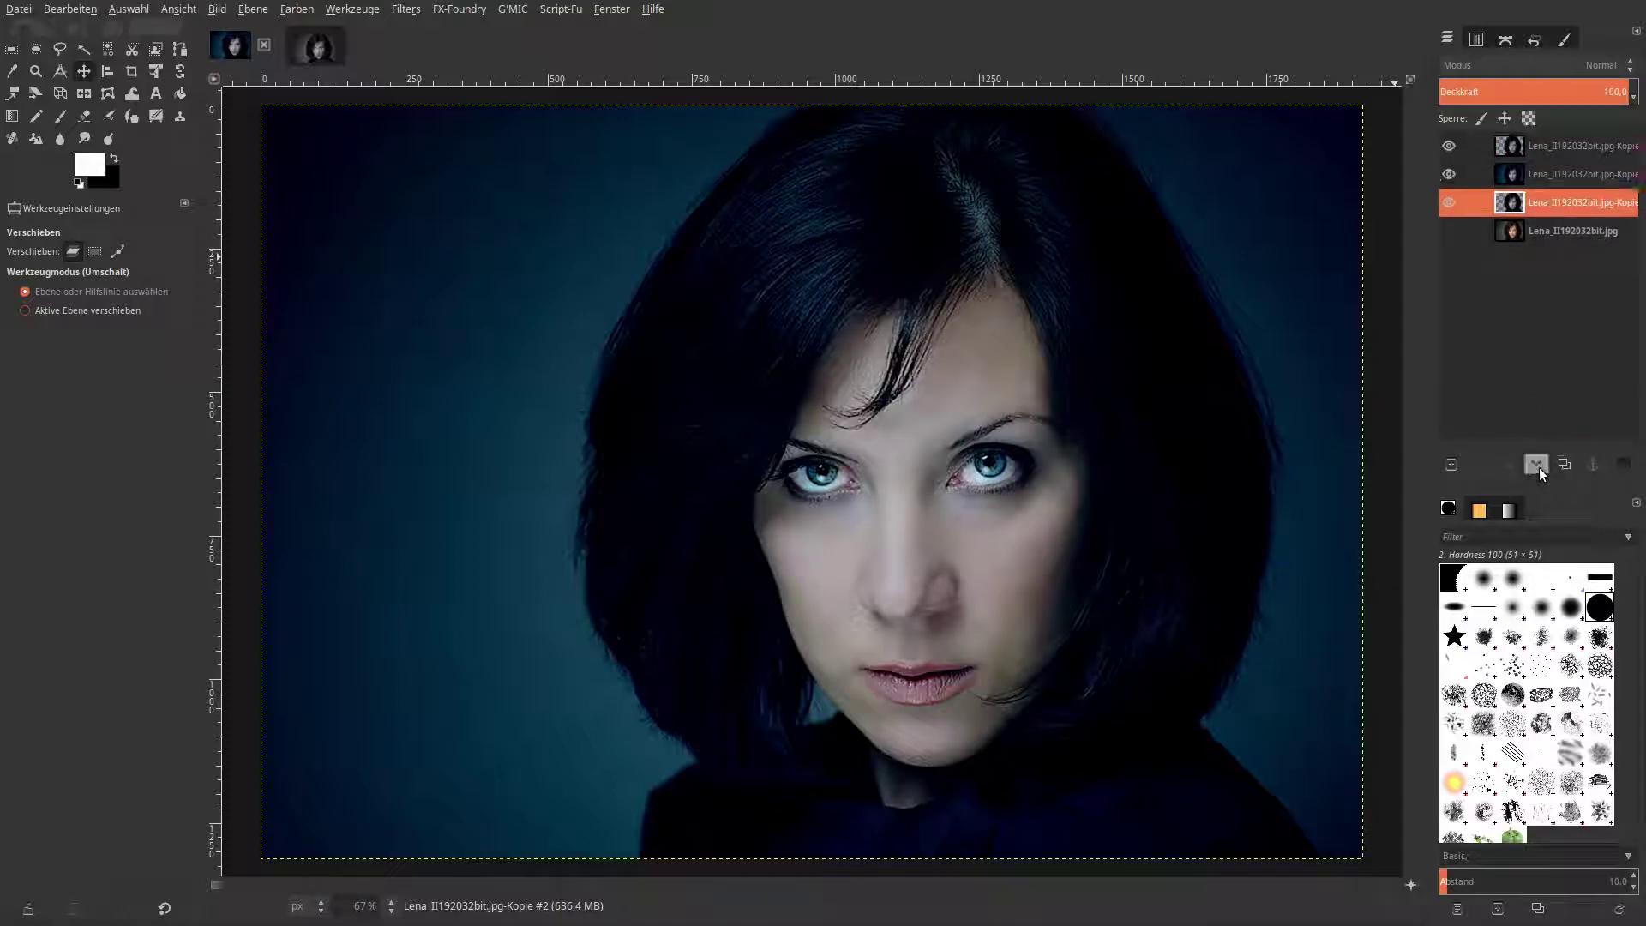
{"action": "left_click", "coordinate": [1535, 467]}
Duplicate the cut-out portrait layer at the top of the layer stack.
{"action": "left_click", "coordinate": [1490, 206]}
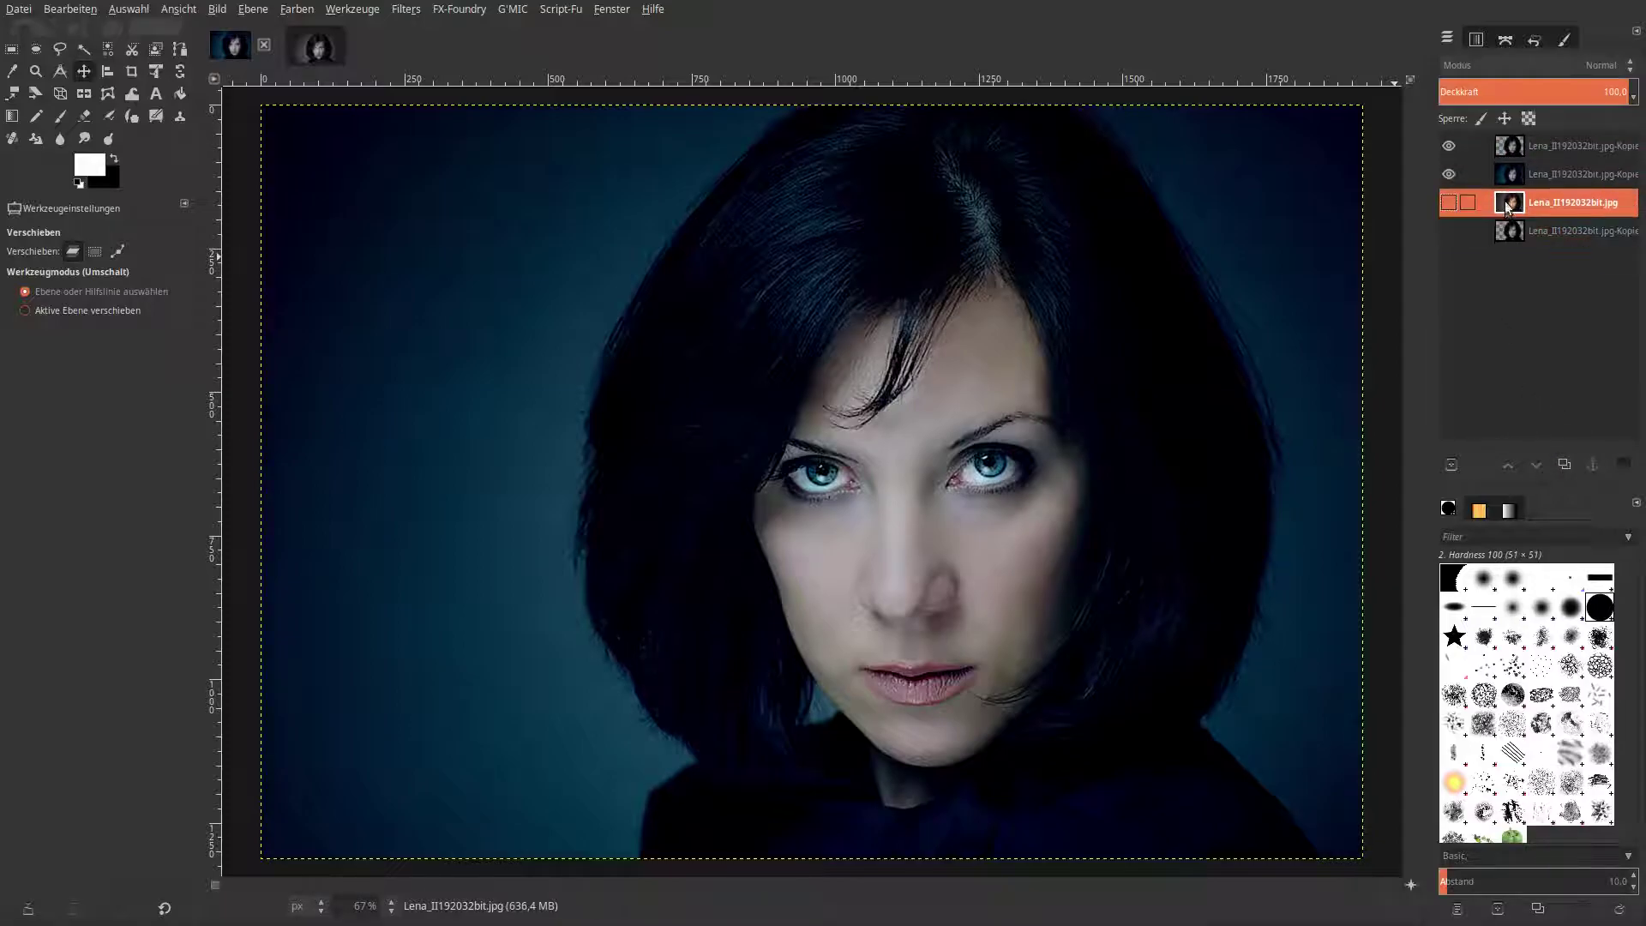
{"action": "left_click", "coordinate": [1509, 179]}
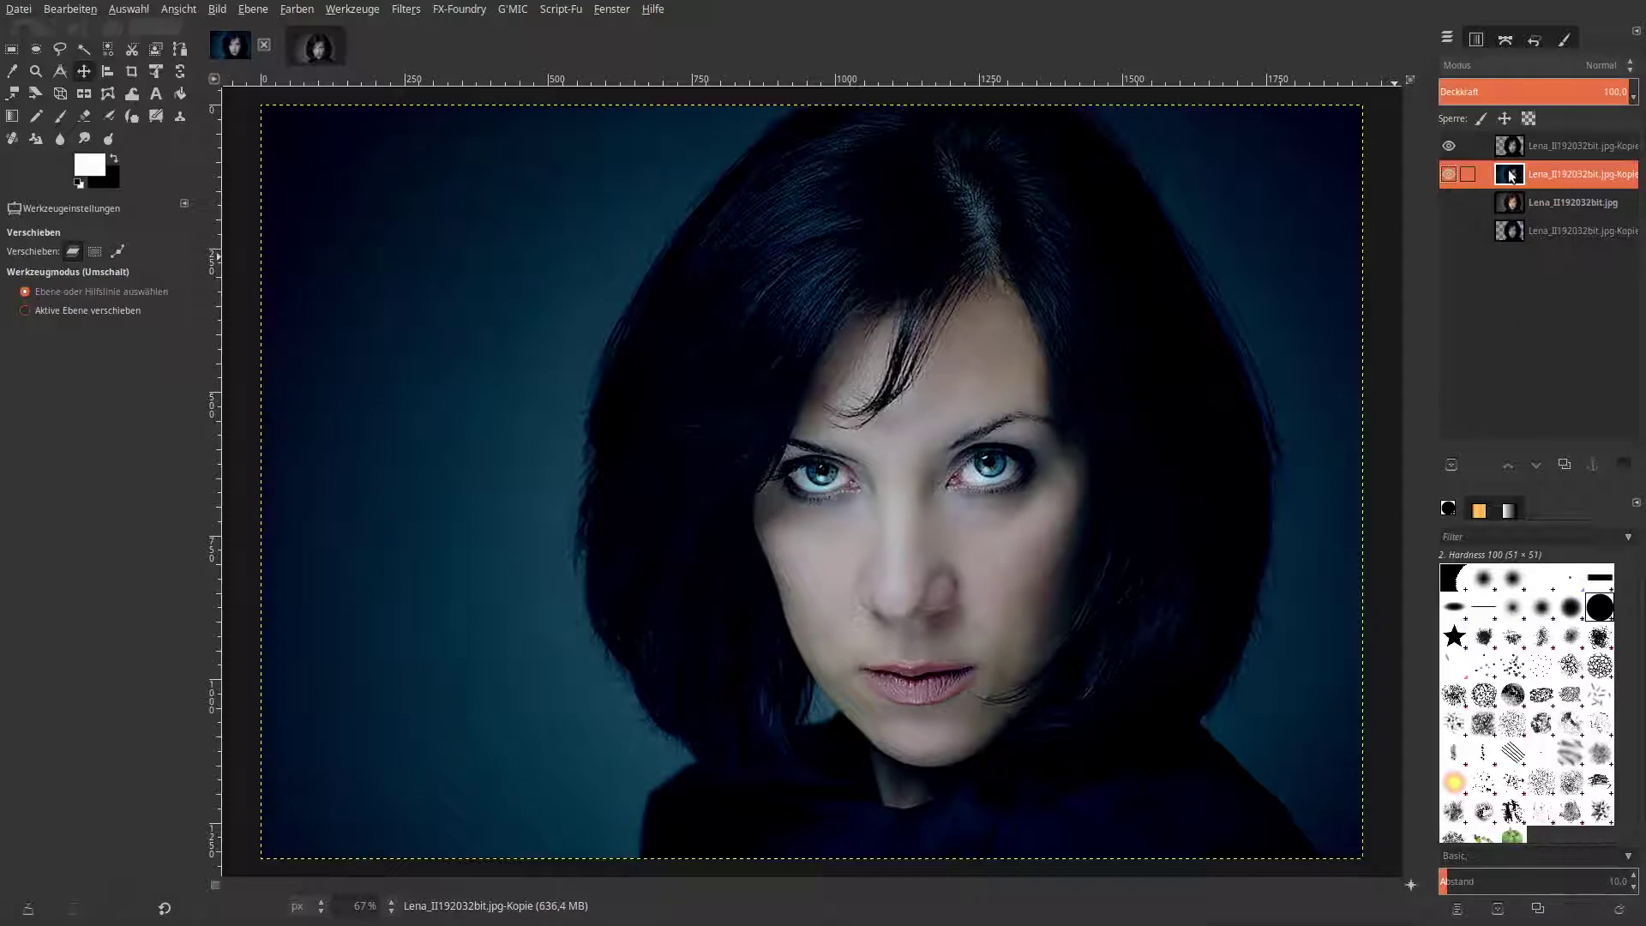
{"action": "key", "text": "Page_Up"}
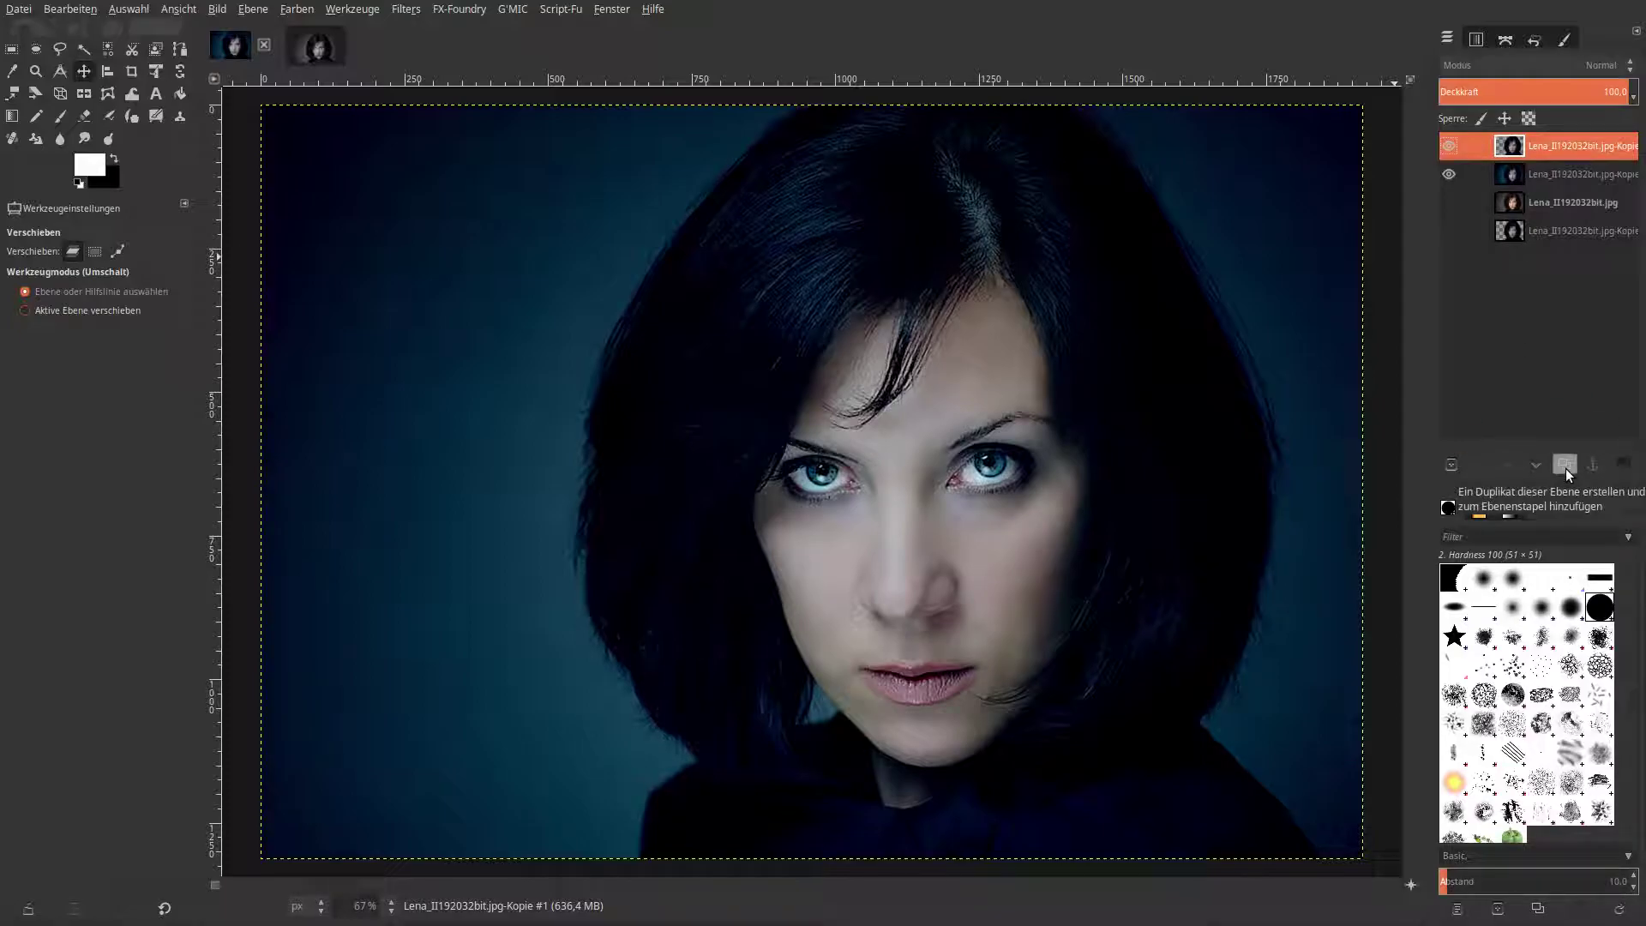
{"action": "left_click", "coordinate": [1565, 468]}
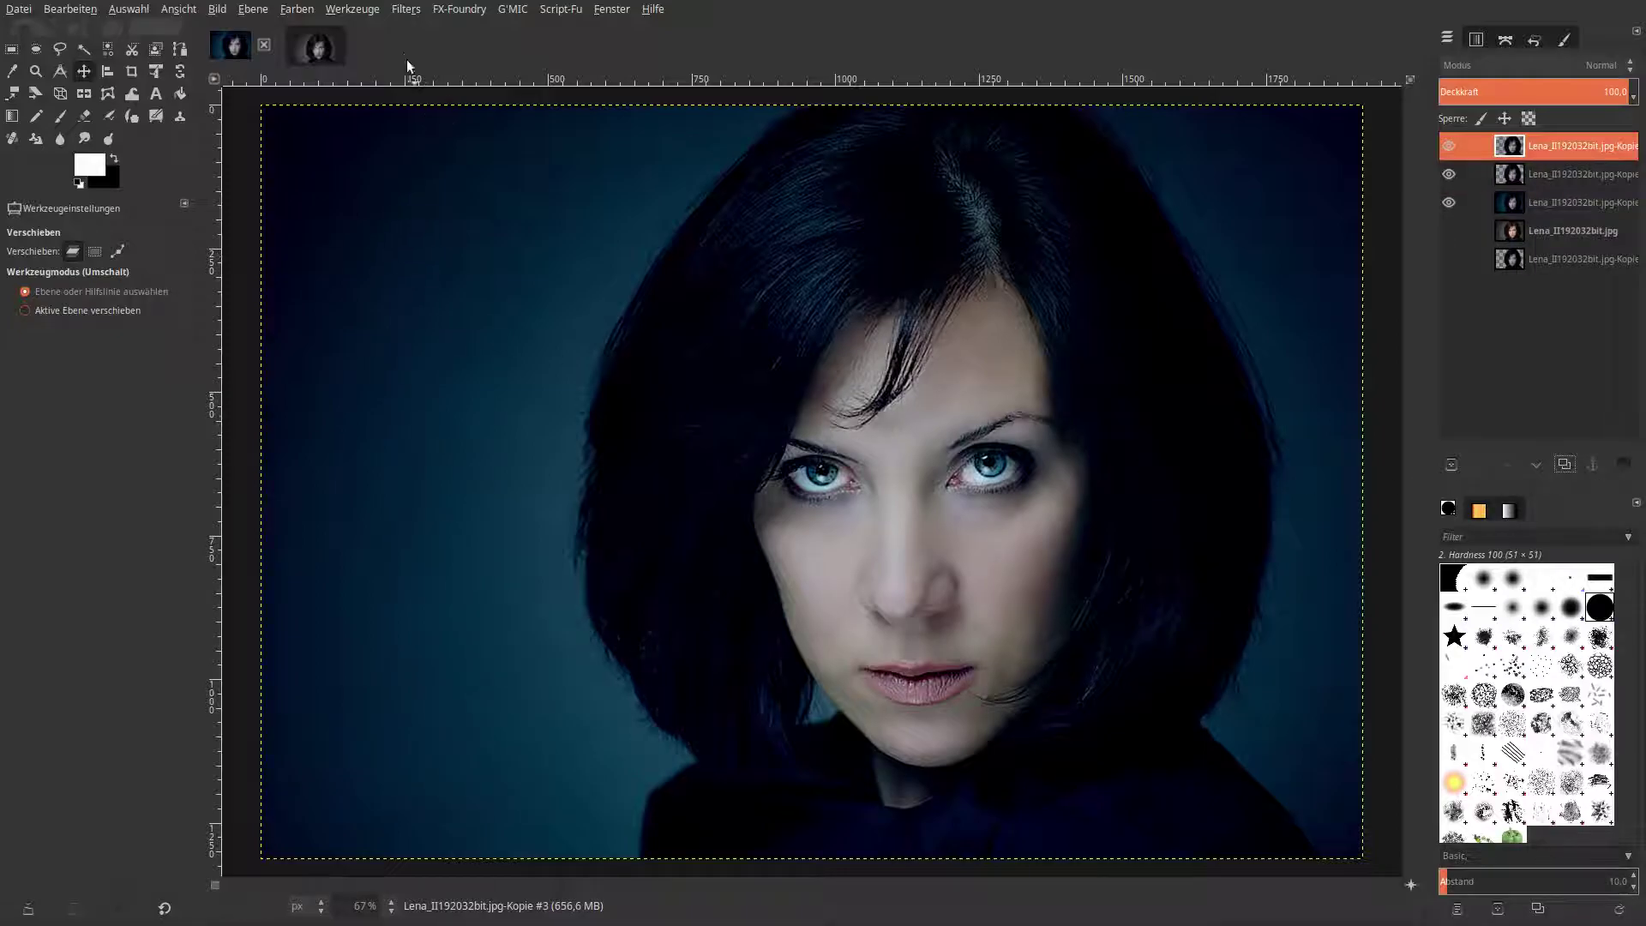
Apply a Gaussian Blur with Size X and Size Y of 10 to the topmost cut-out duplicate.
{"action": "left_click", "coordinate": [407, 11]}
{"action": "mouse_move", "coordinate": [430, 106]}
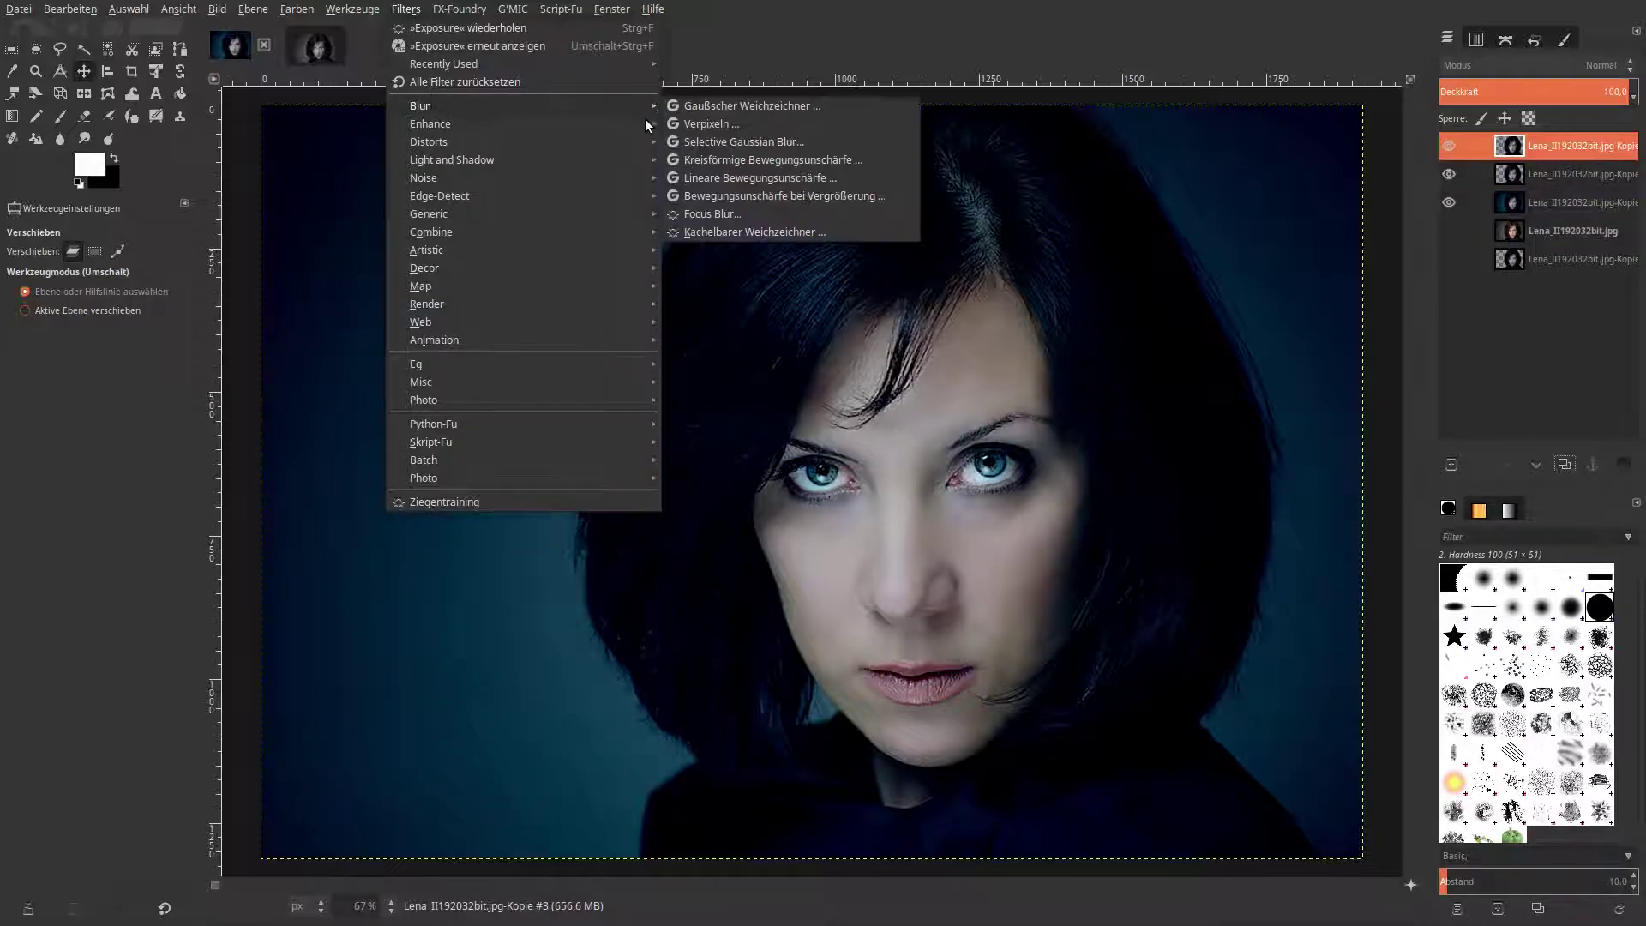
{"action": "left_click", "coordinate": [718, 115]}
{"action": "left_click", "coordinate": [707, 154]}
{"action": "type", "text": "10"}
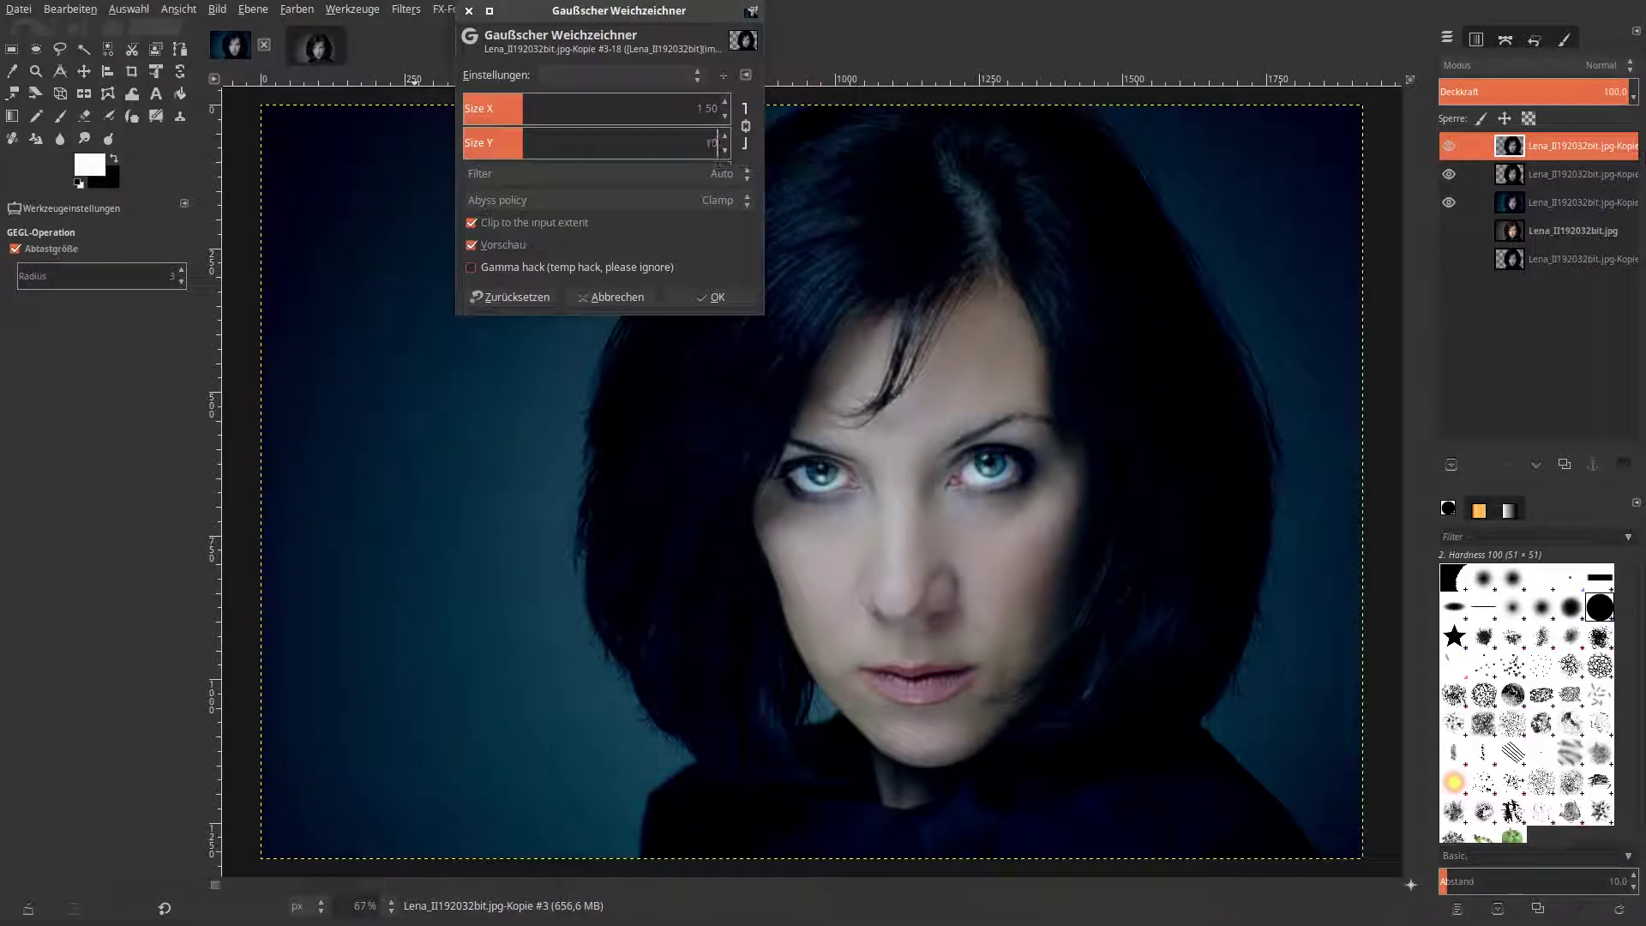
{"action": "key", "text": "Return"}
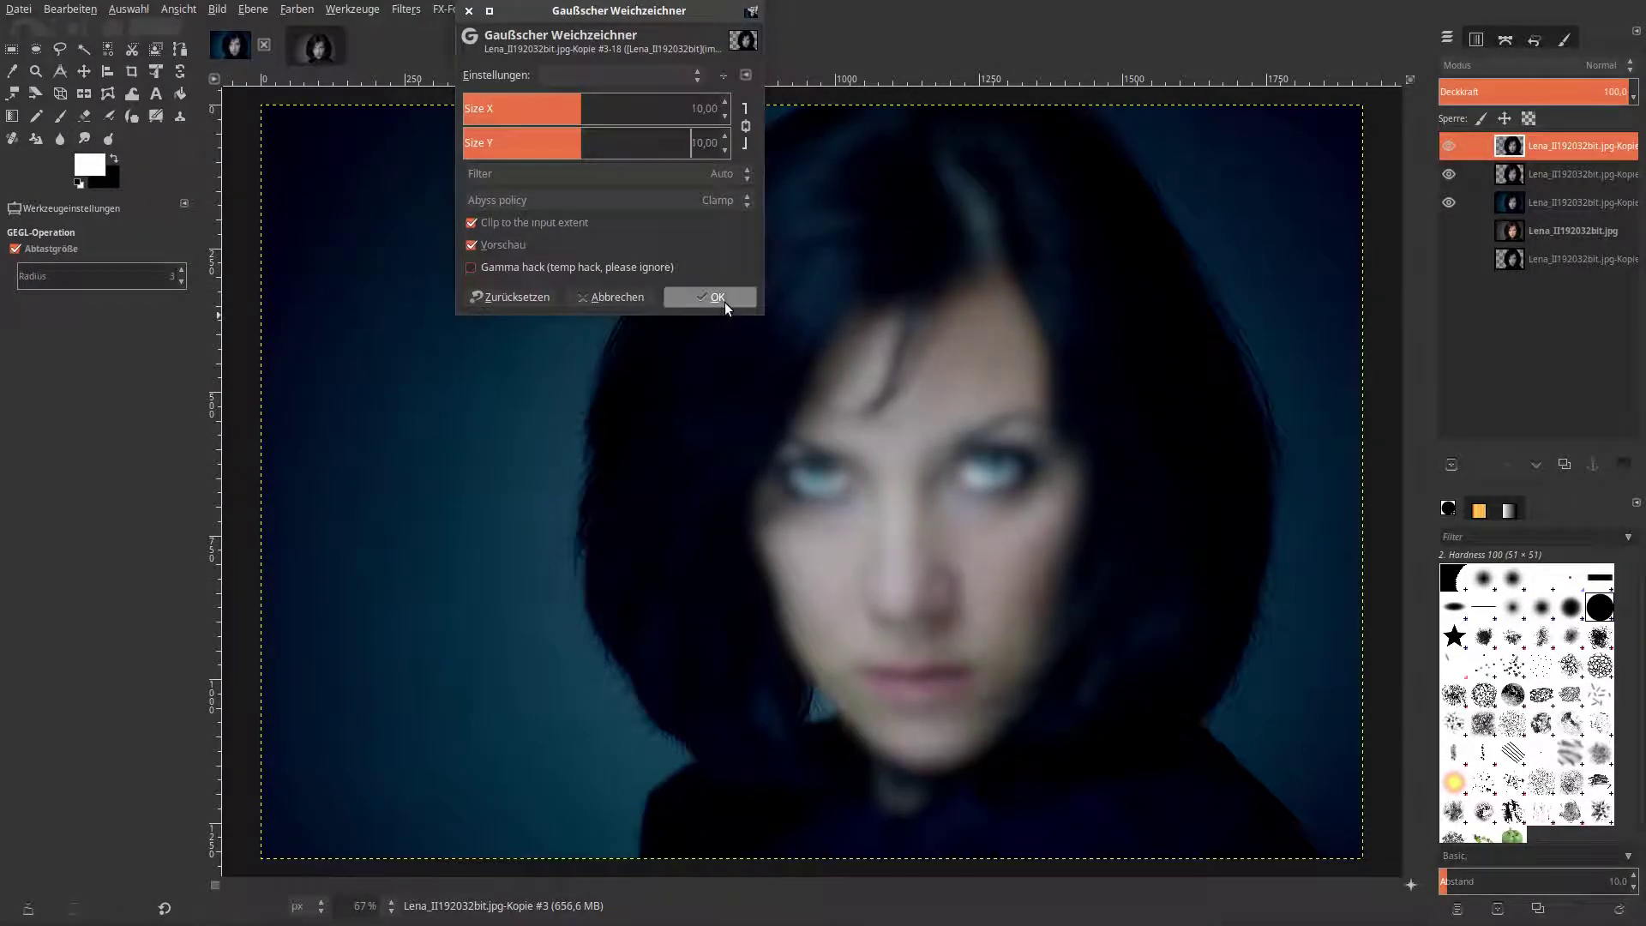
{"action": "left_click", "coordinate": [724, 300]}
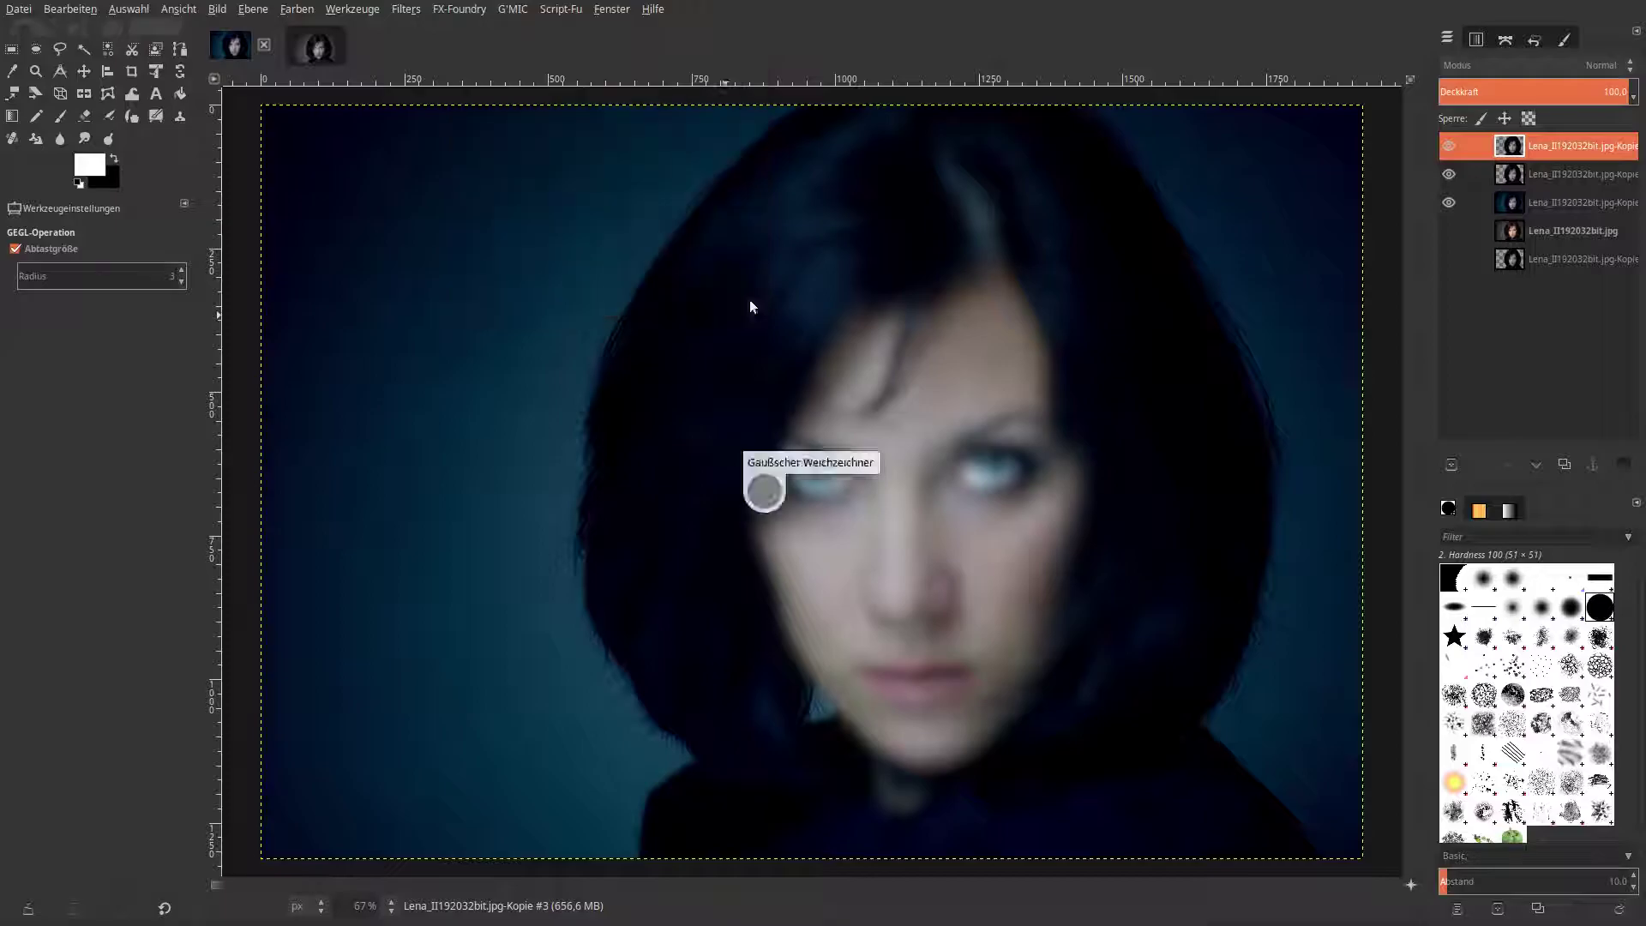
Add a layer mask to the blurred layer, initialized with a grayscale copy of the layer.
{"action": "right_click", "coordinate": [1588, 151]}
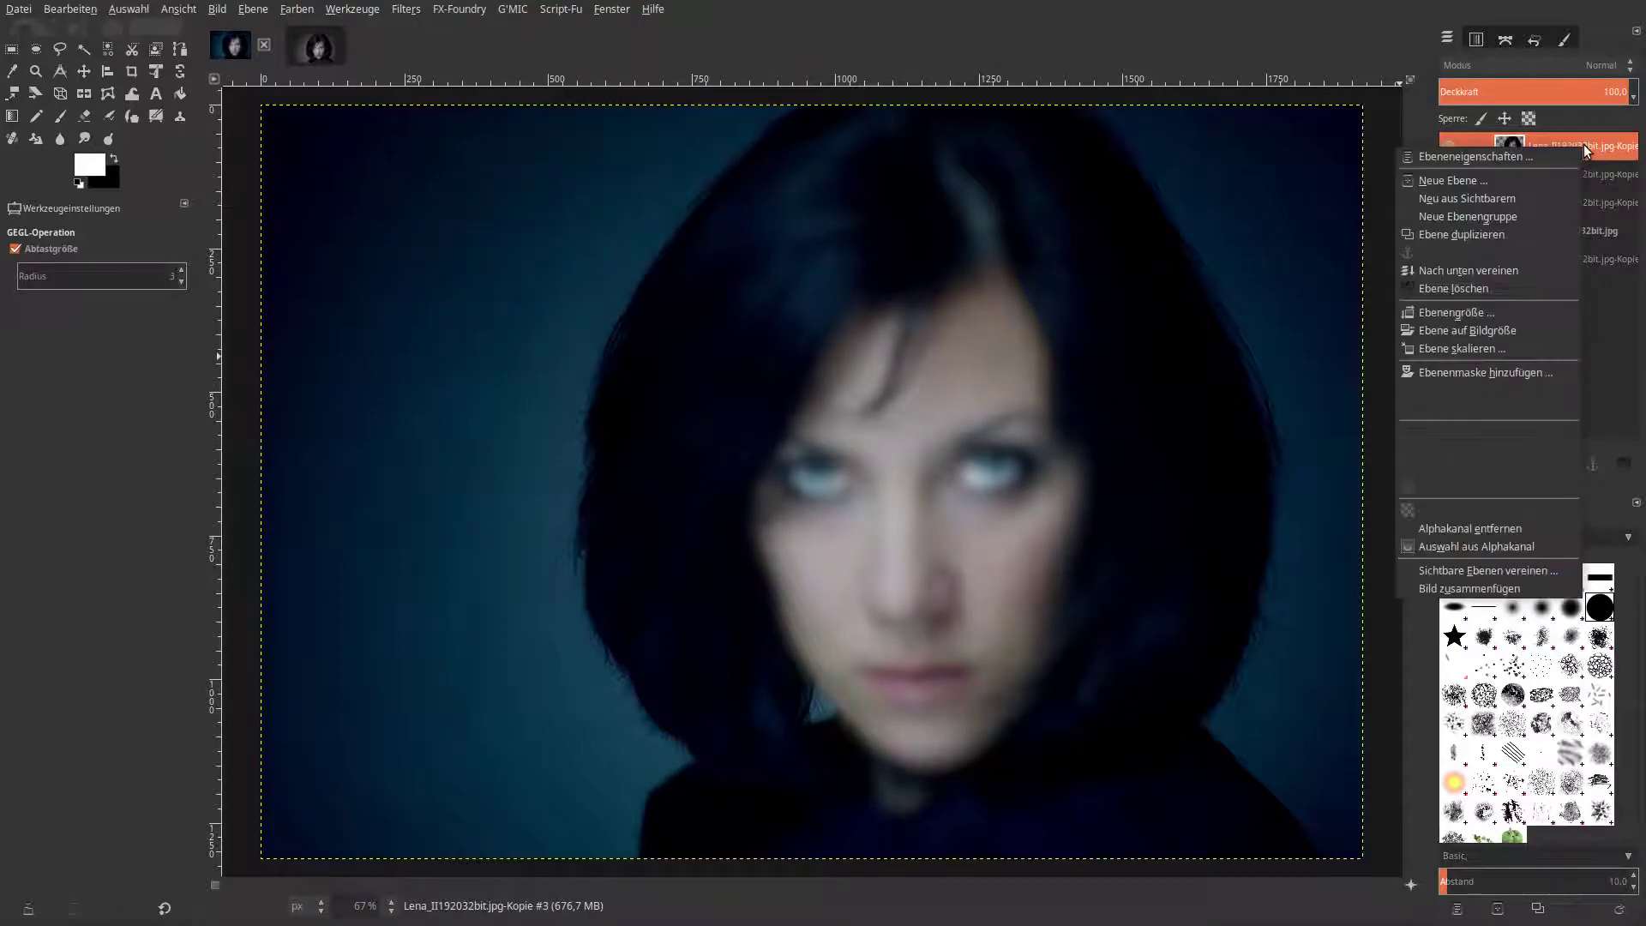
{"action": "left_click", "coordinate": [1514, 372]}
{"action": "left_click", "coordinate": [1456, 334]}
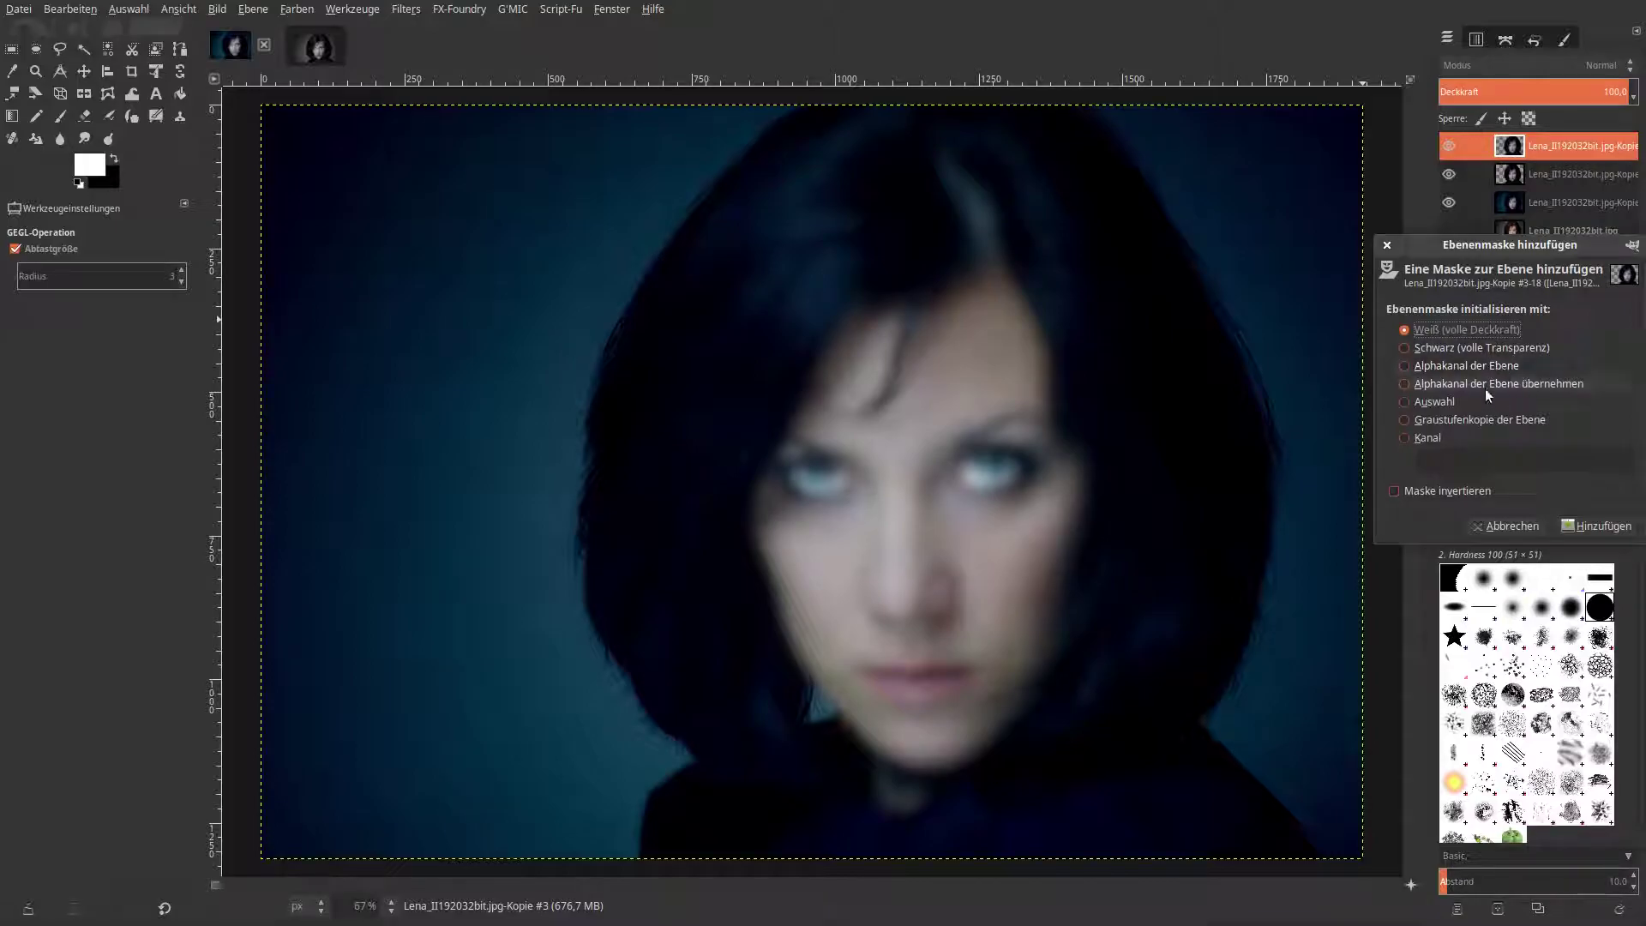
{"action": "left_click", "coordinate": [1476, 418]}
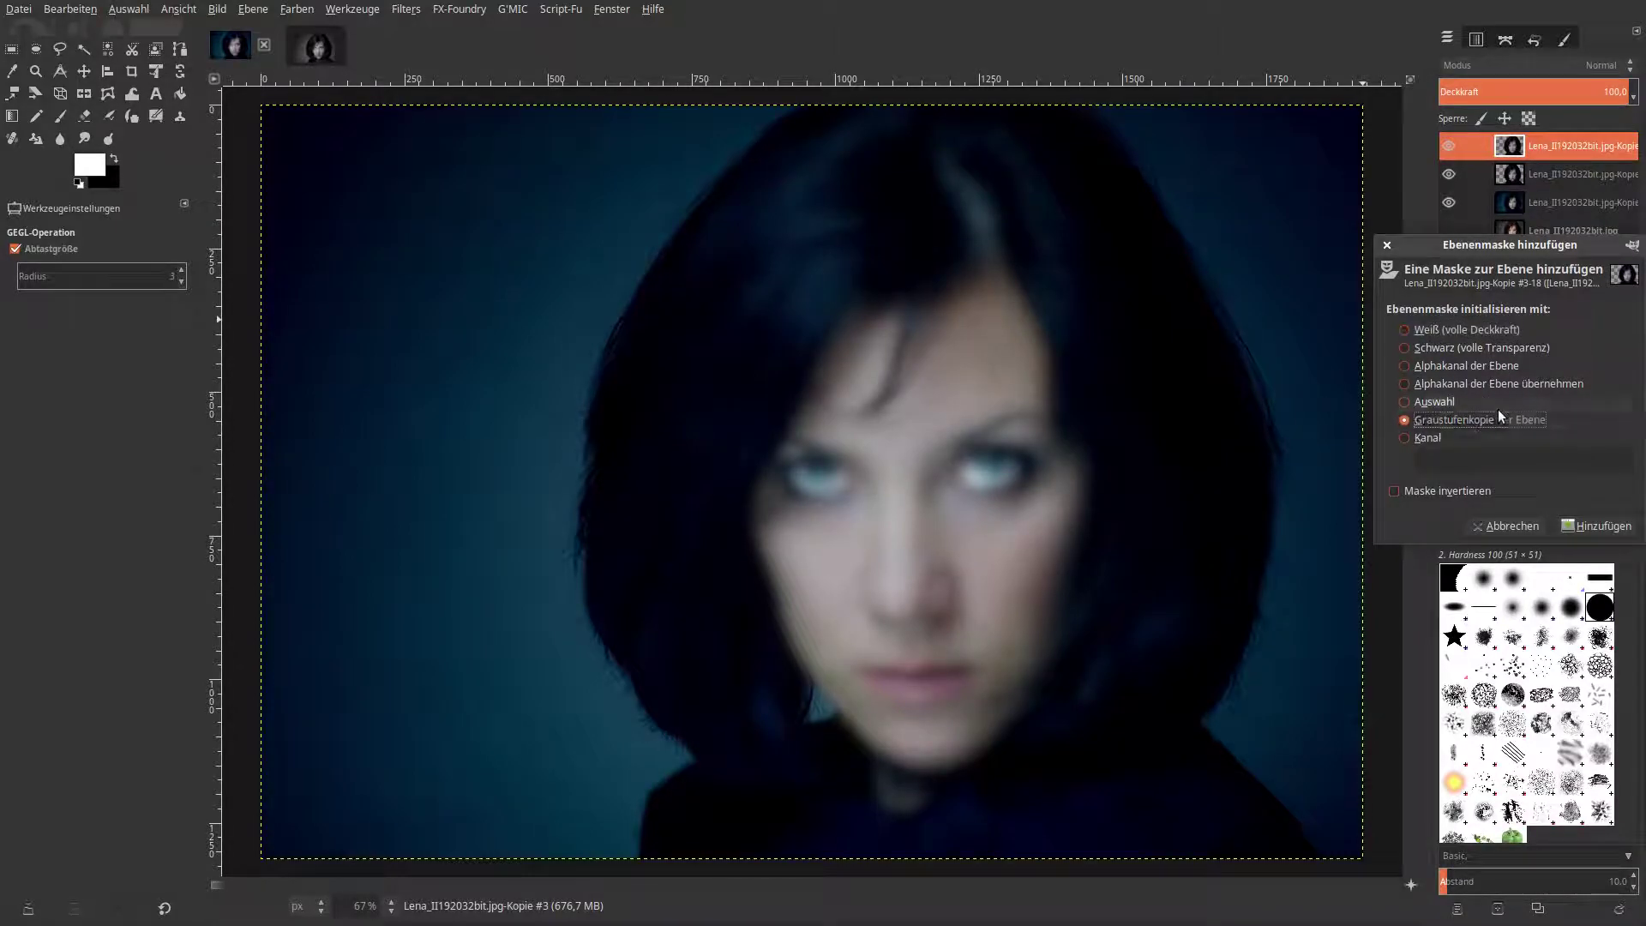
{"action": "left_click", "coordinate": [1603, 527]}
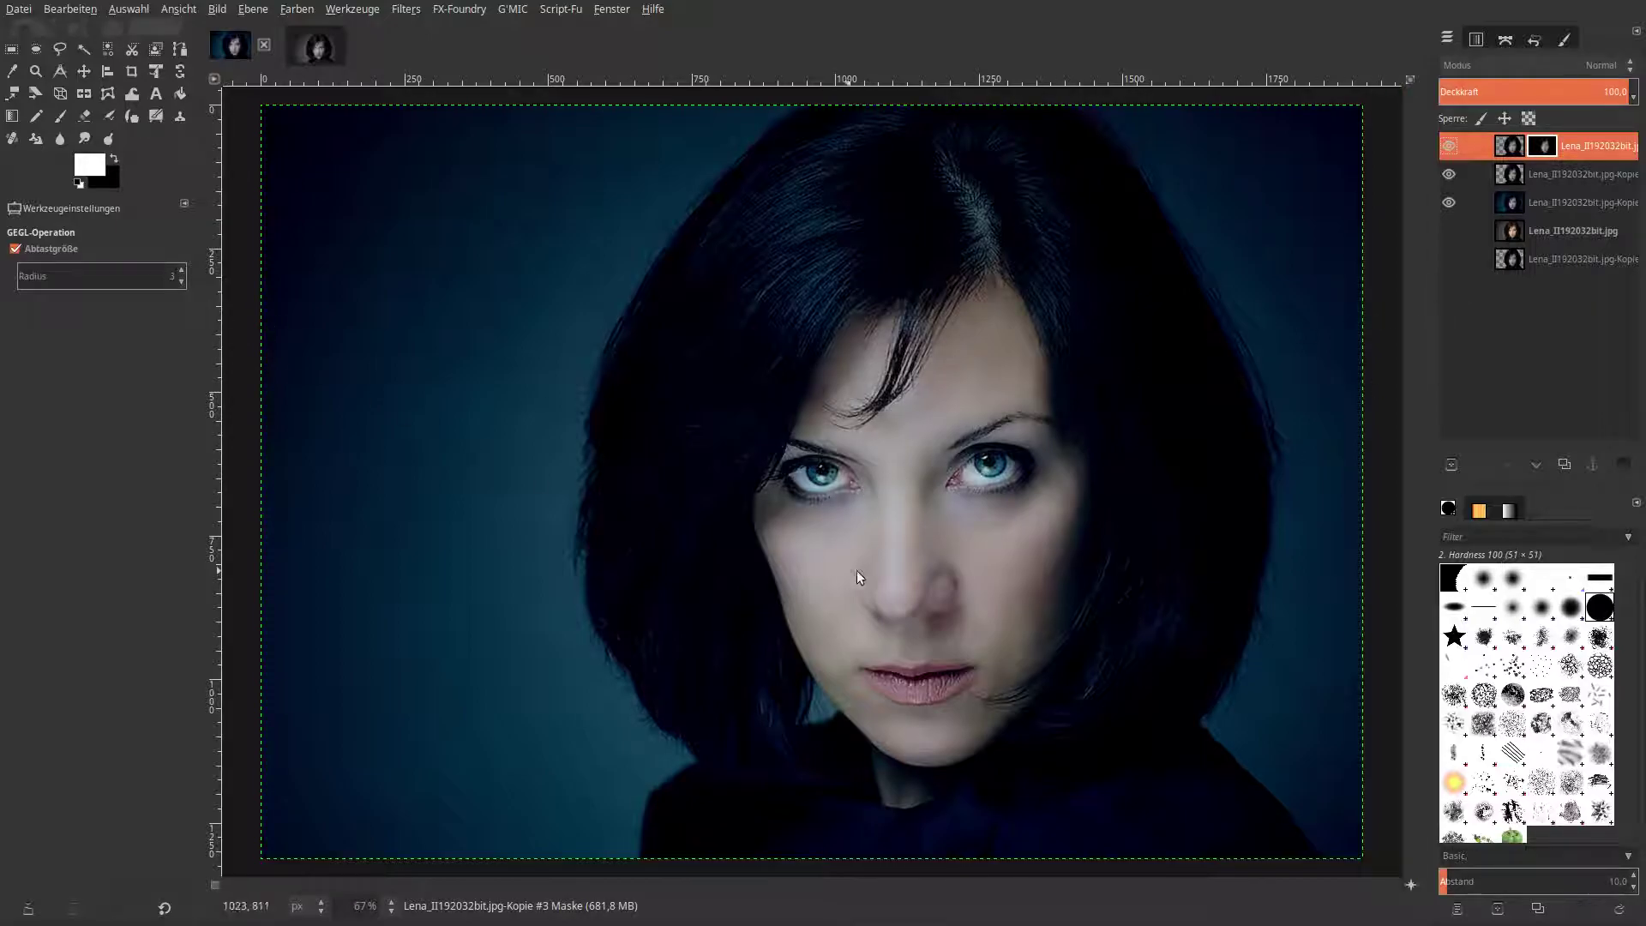
Paint black on the blurred layer's mask over the eyes with the 2. Hardness 075 brush, setting its size to 41.02.
{"action": "left_click", "coordinate": [115, 158]}
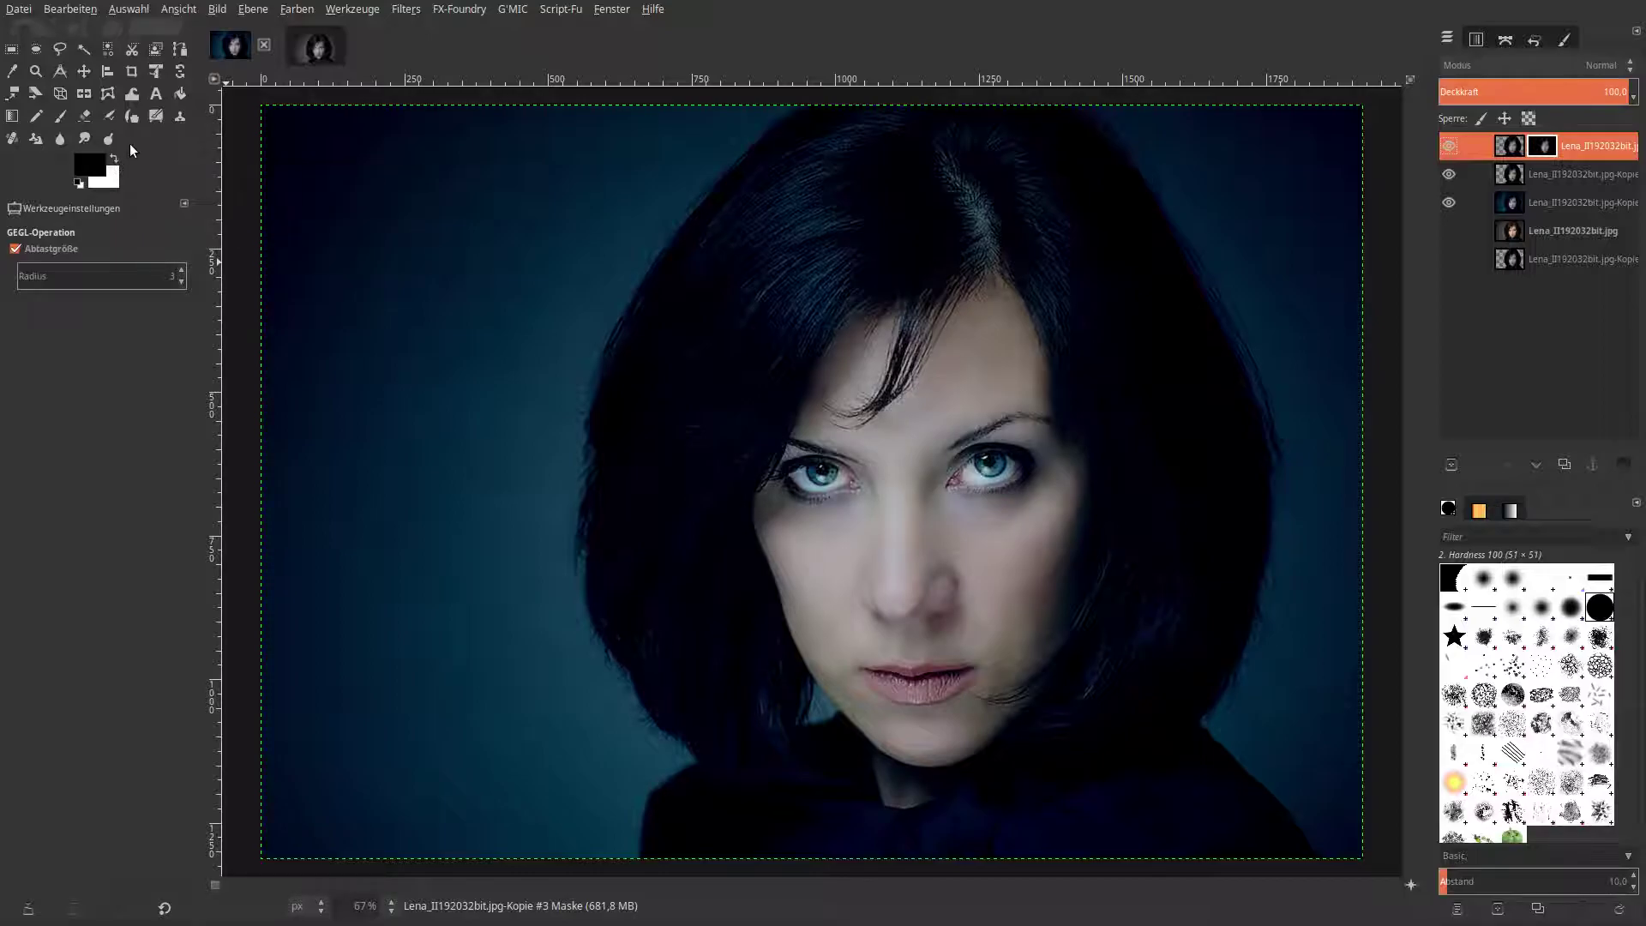
{"action": "left_click", "coordinate": [65, 117]}
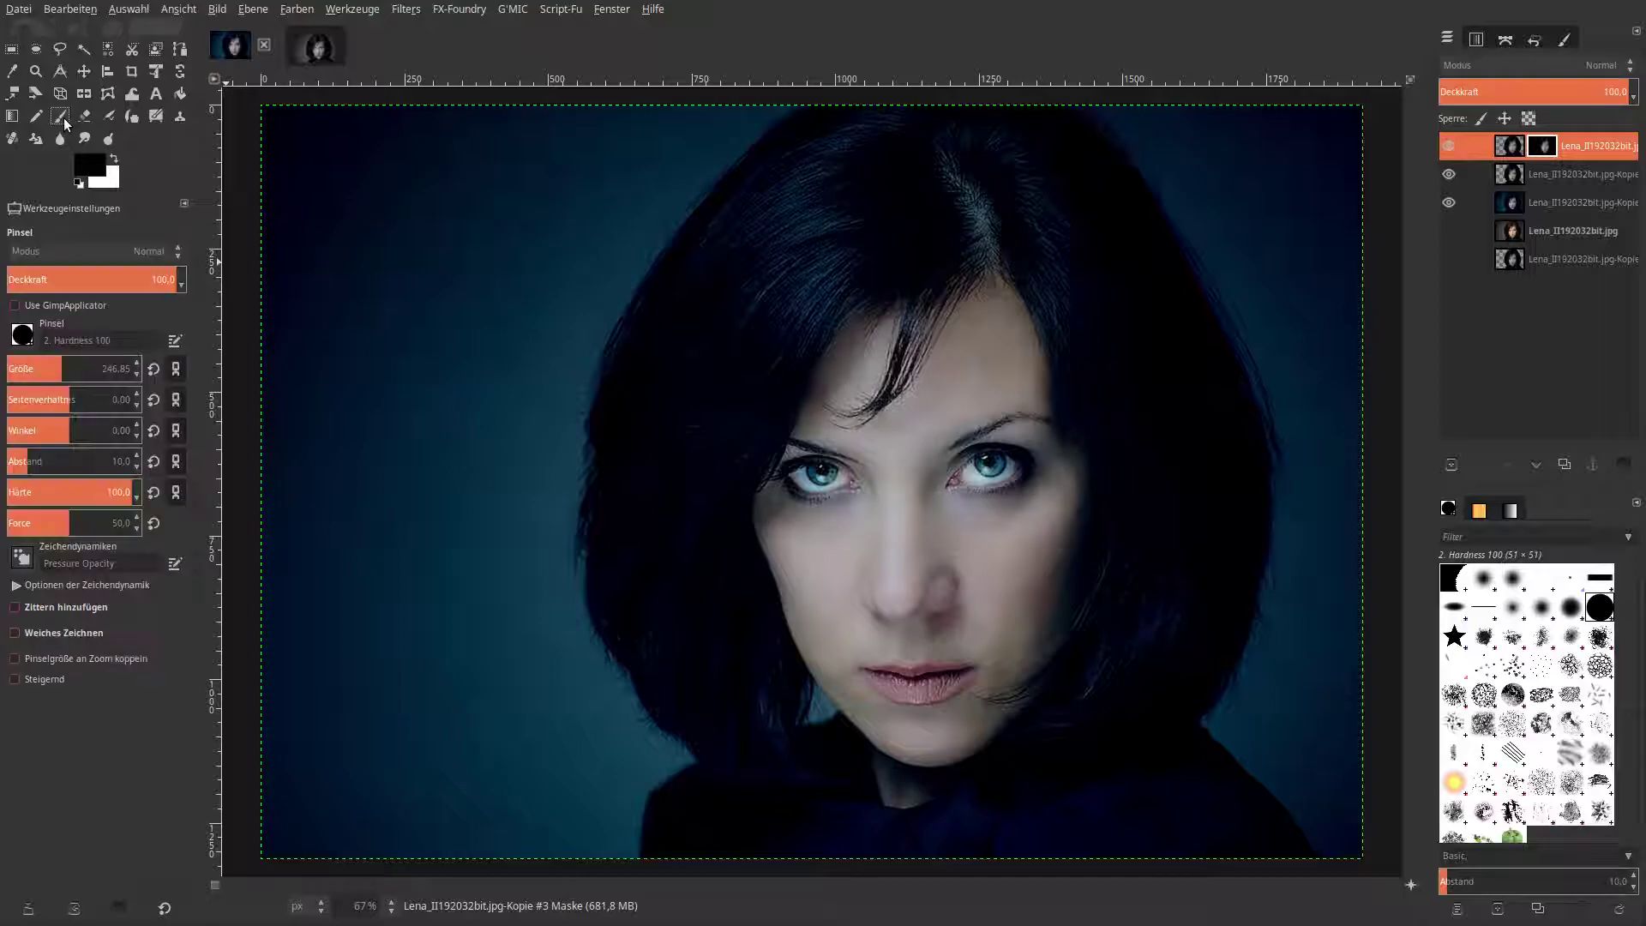
{"action": "left_click", "coordinate": [26, 337]}
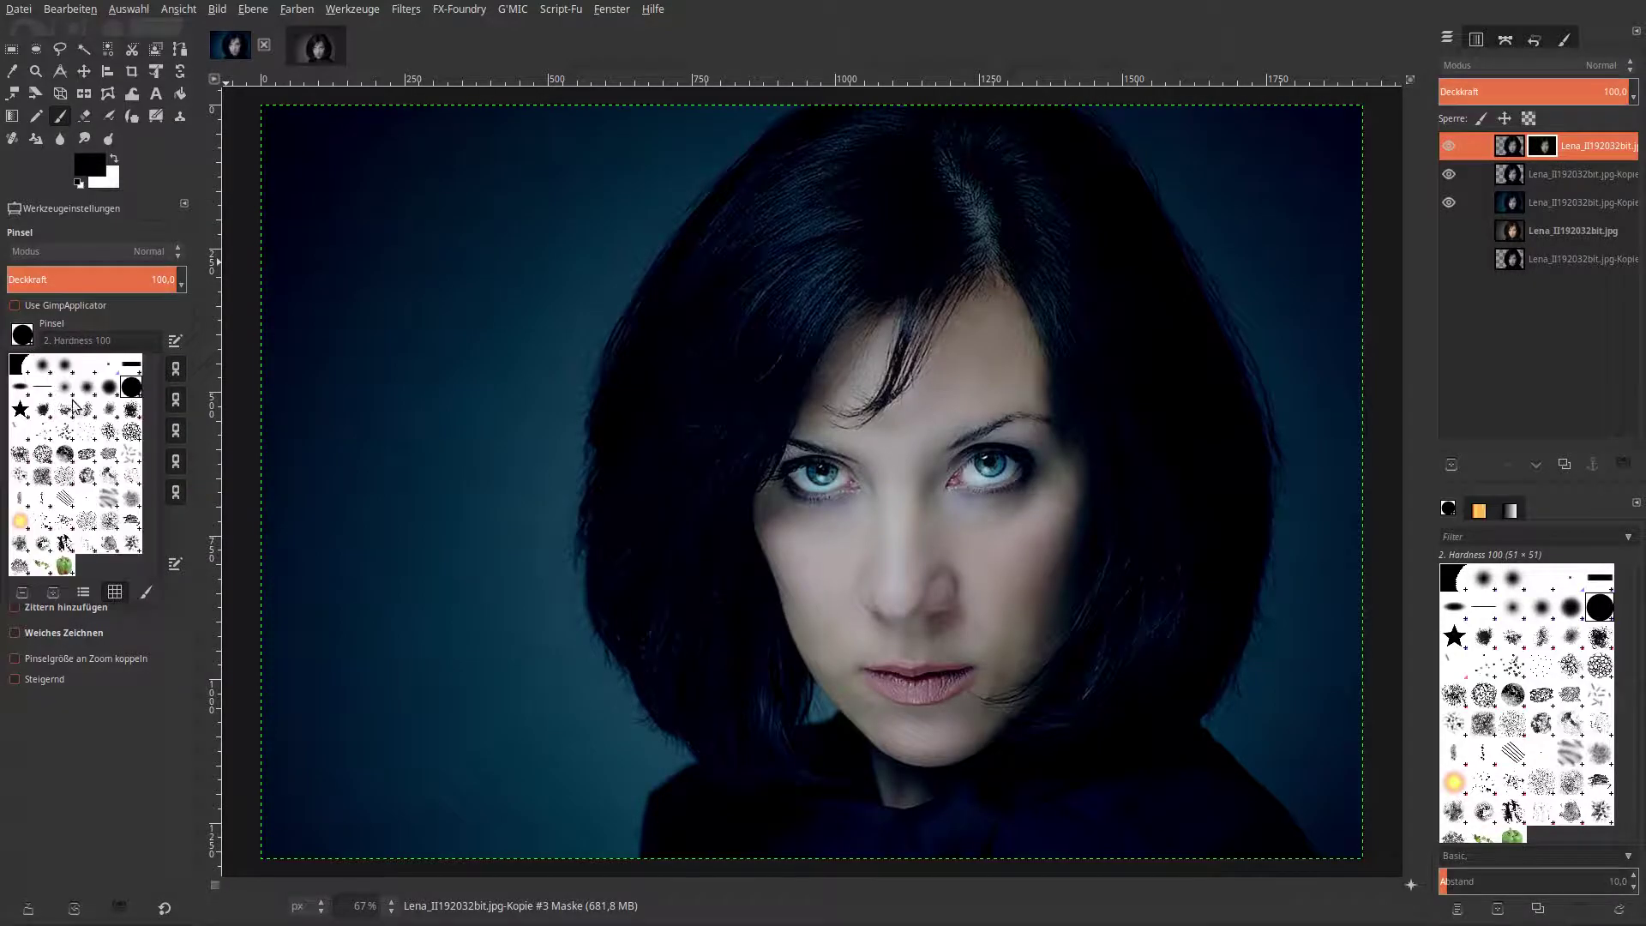
{"action": "left_click", "coordinate": [109, 386]}
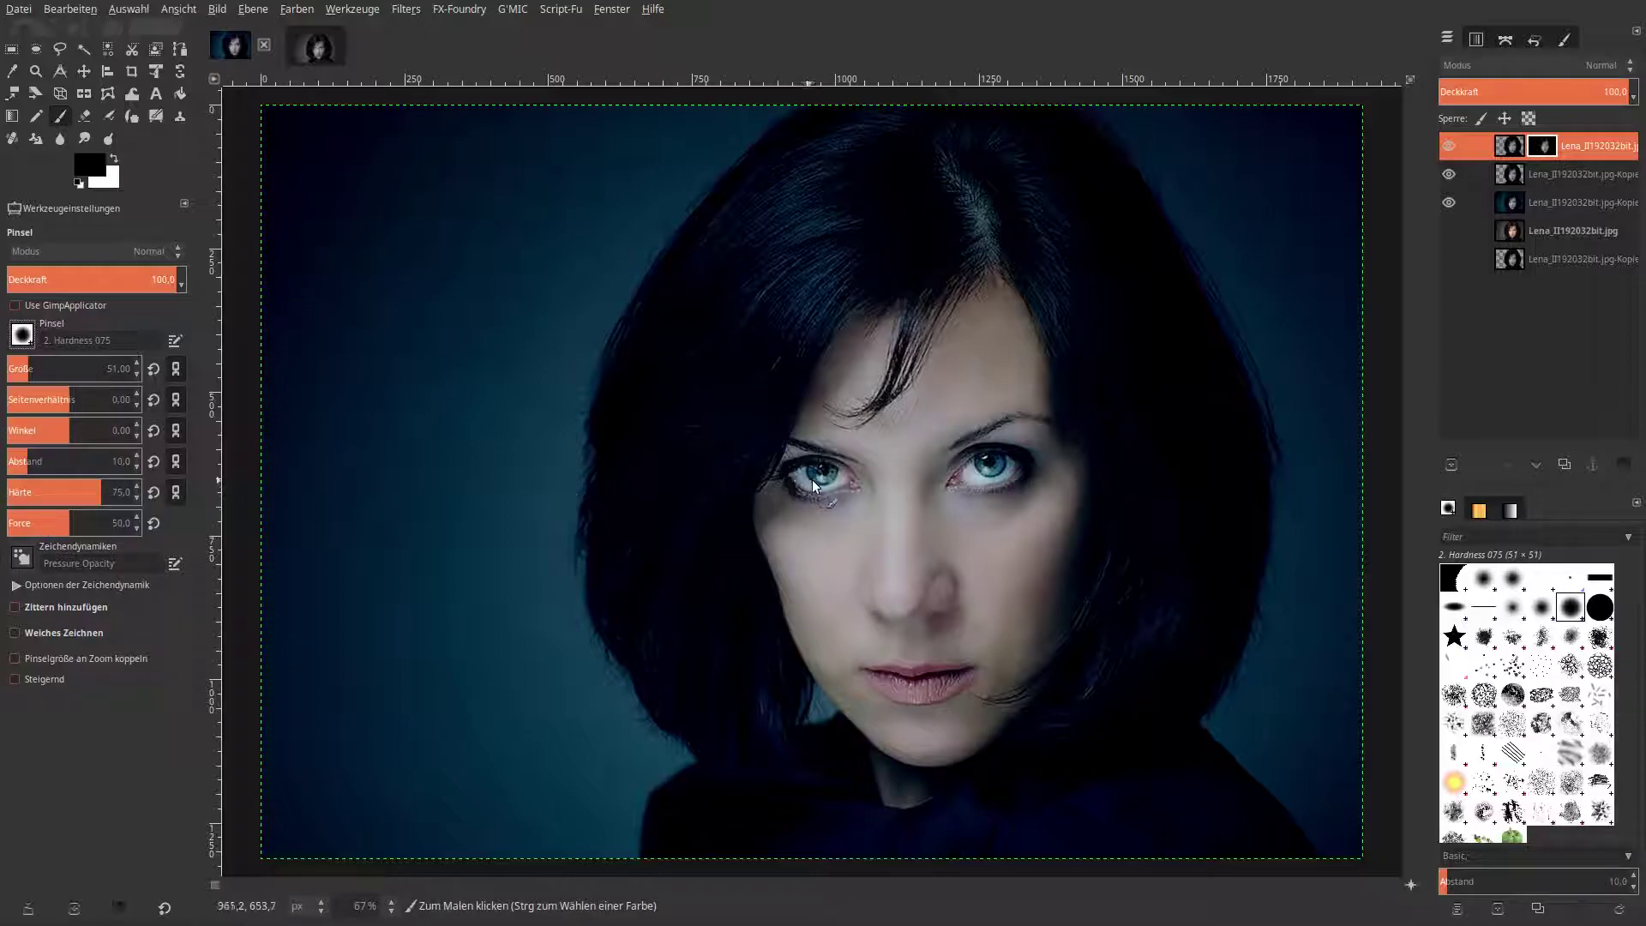
{"action": "left_click", "coordinate": [25, 364]}
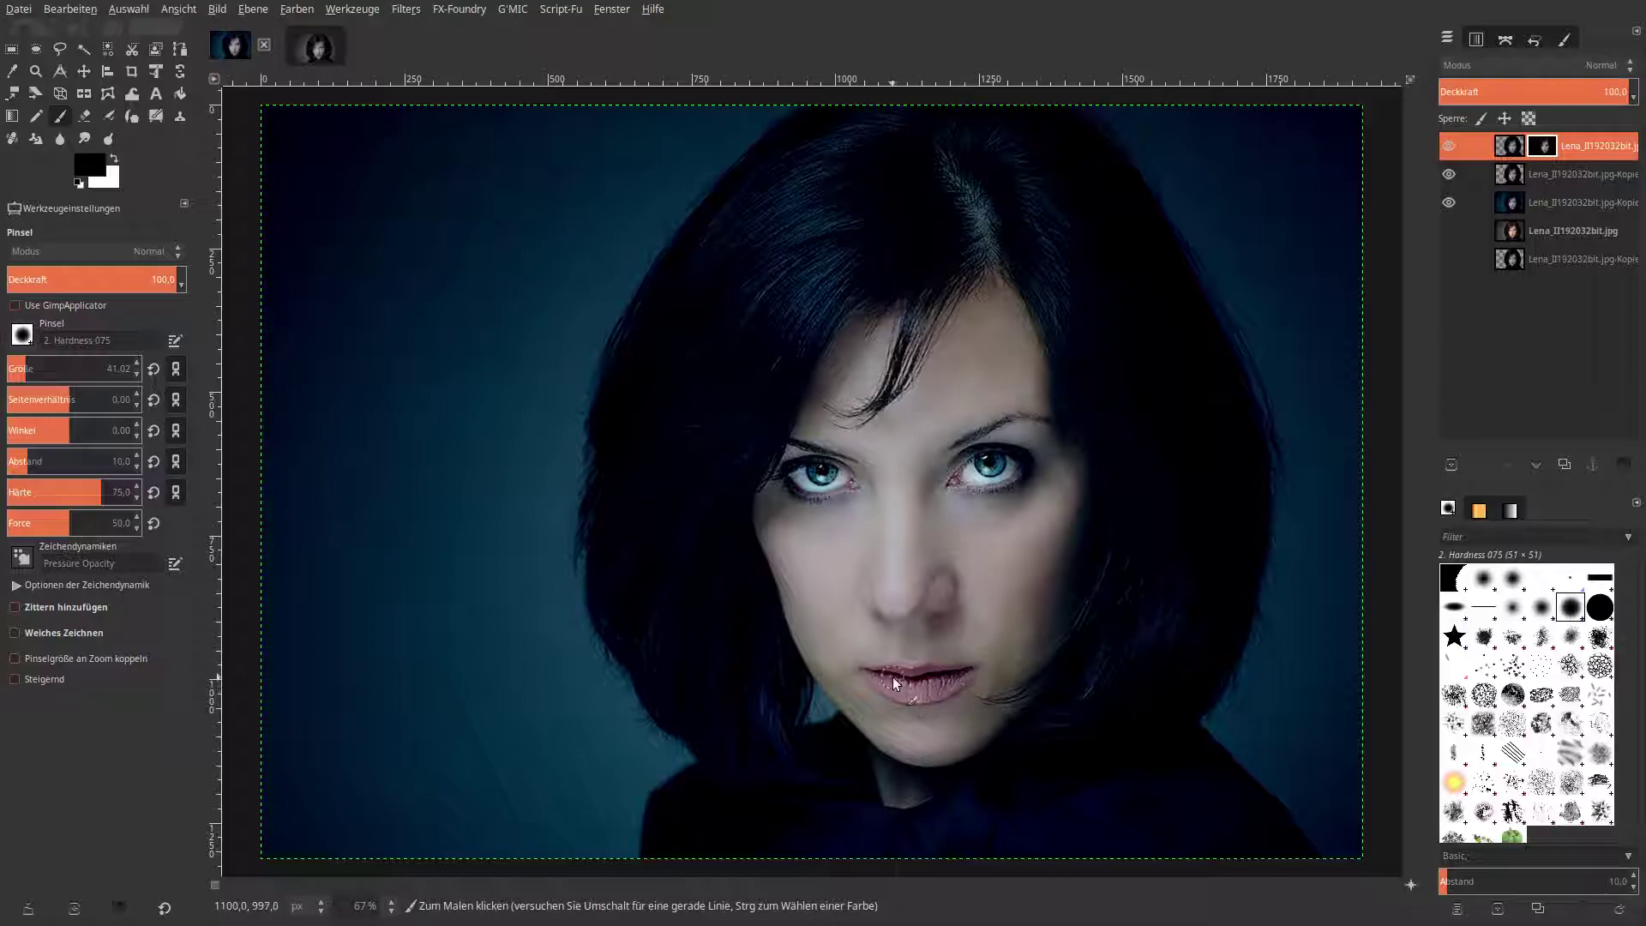
Reduce the brush size to 11.48 and refine the black mask painting around the lips.
{"action": "left_click", "coordinate": [18, 371]}
{"action": "key", "text": "bracketleft"}
{"action": "key", "text": "bracketleft"}
{"action": "key", "text": "bracketleft"}
{"action": "key", "text": "bracketleft"}
{"action": "key", "text": "bracketleft"}
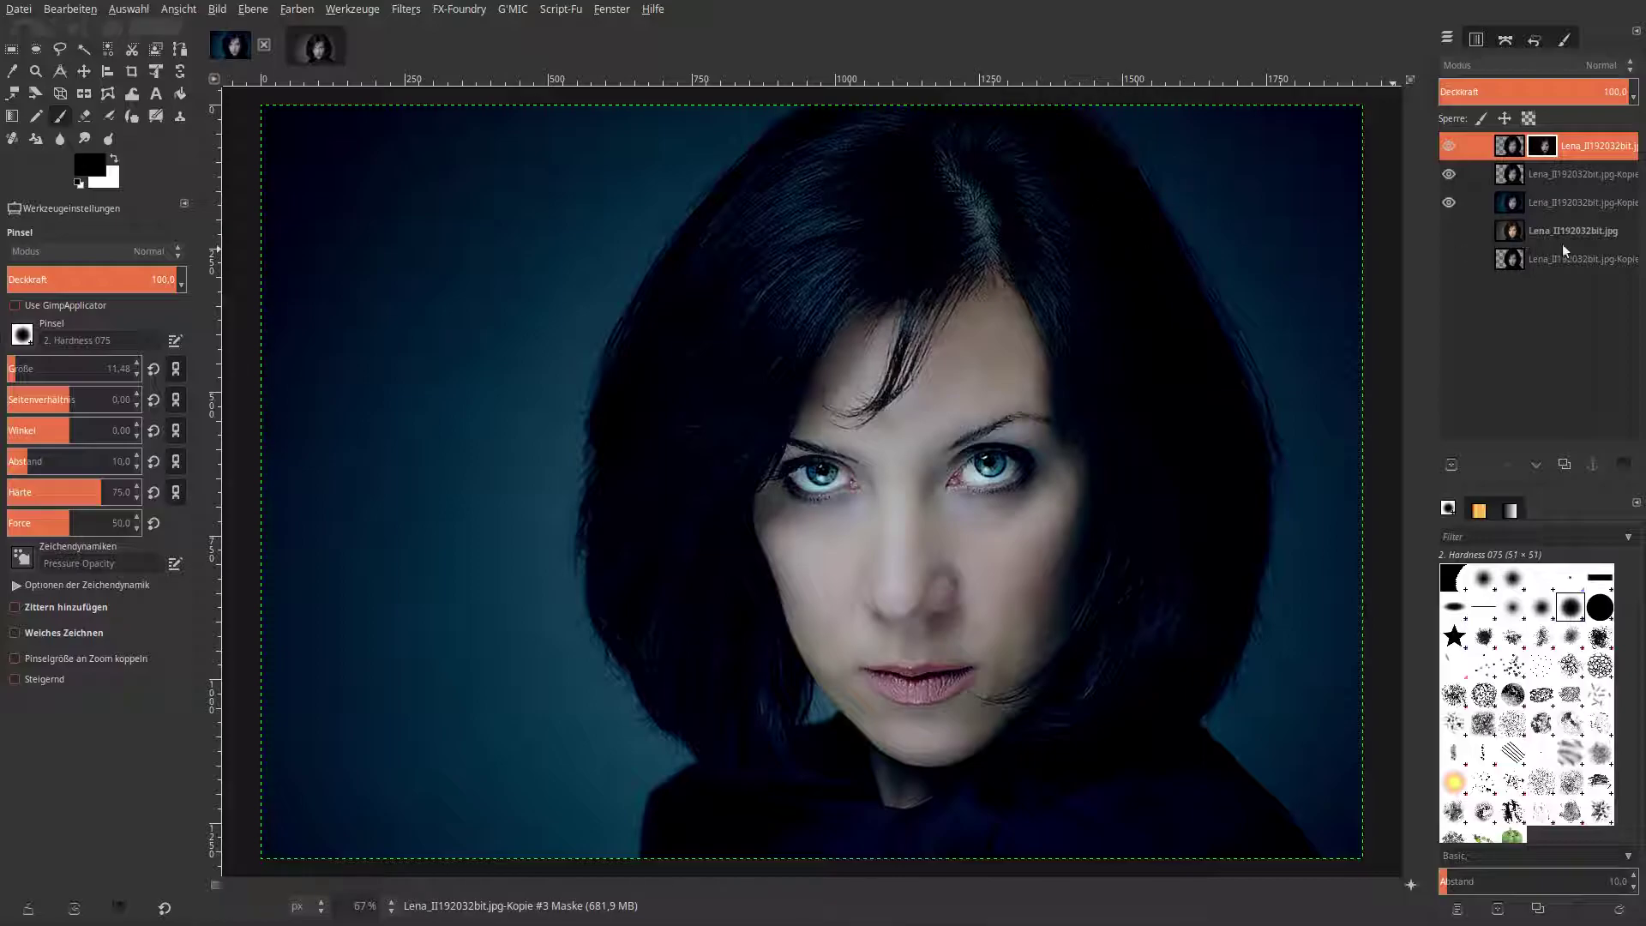
Merge the masked blur layer down onto the cut-out portrait and check it with the background layer hidden and shown.
{"action": "right_click", "coordinate": [1510, 154]}
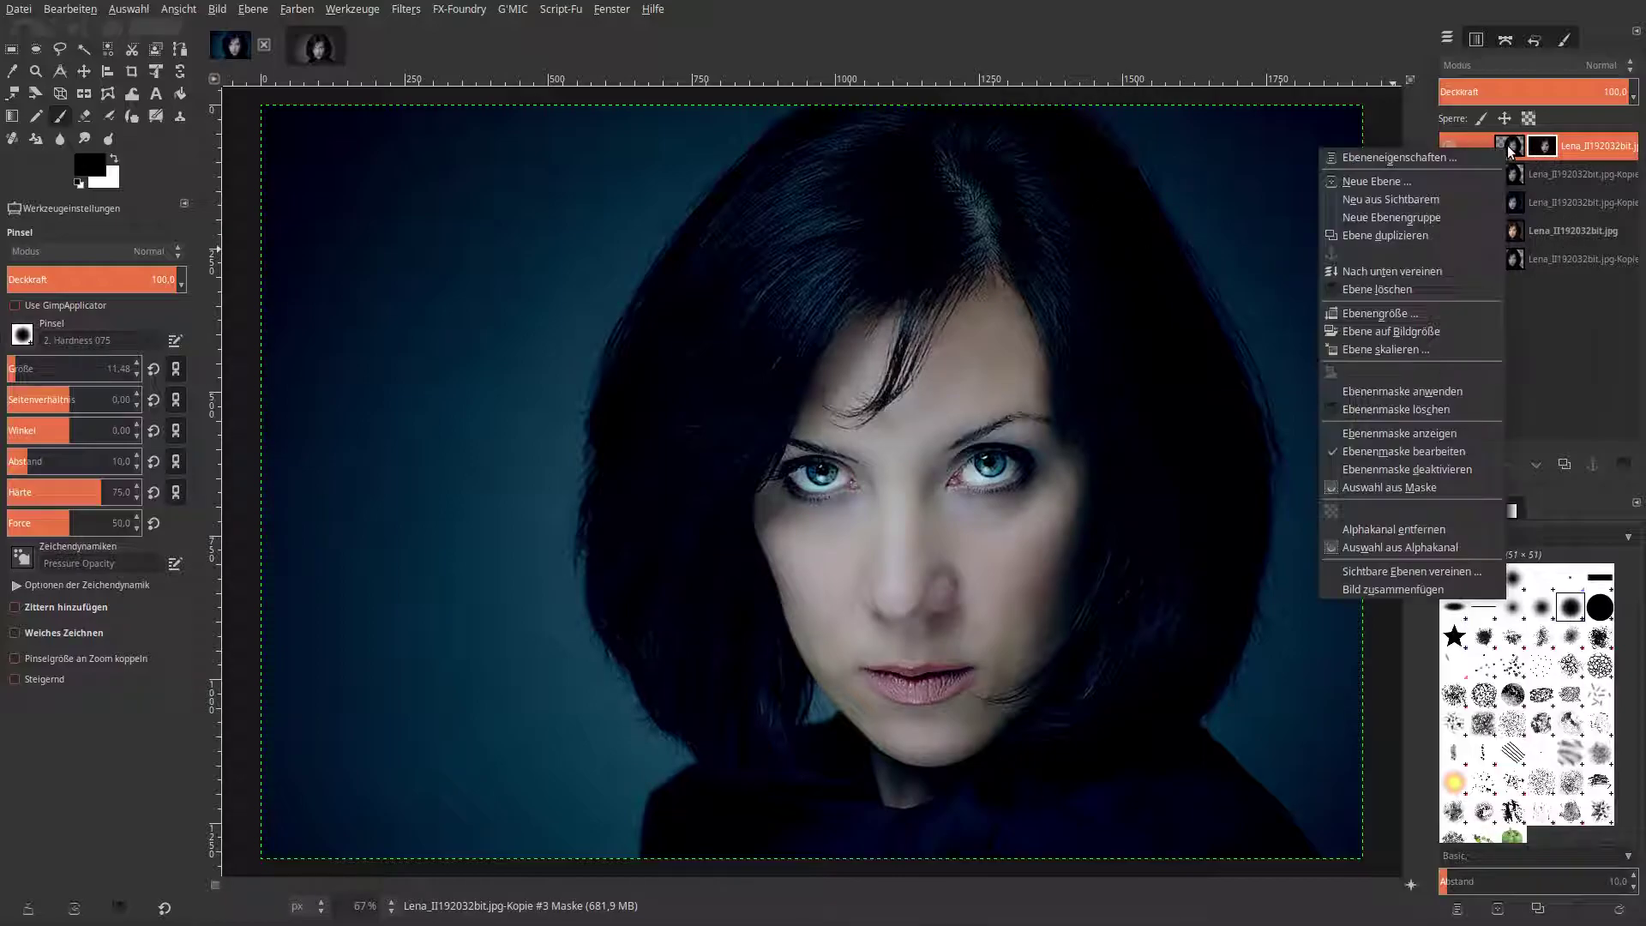
{"action": "left_click", "coordinate": [1432, 270]}
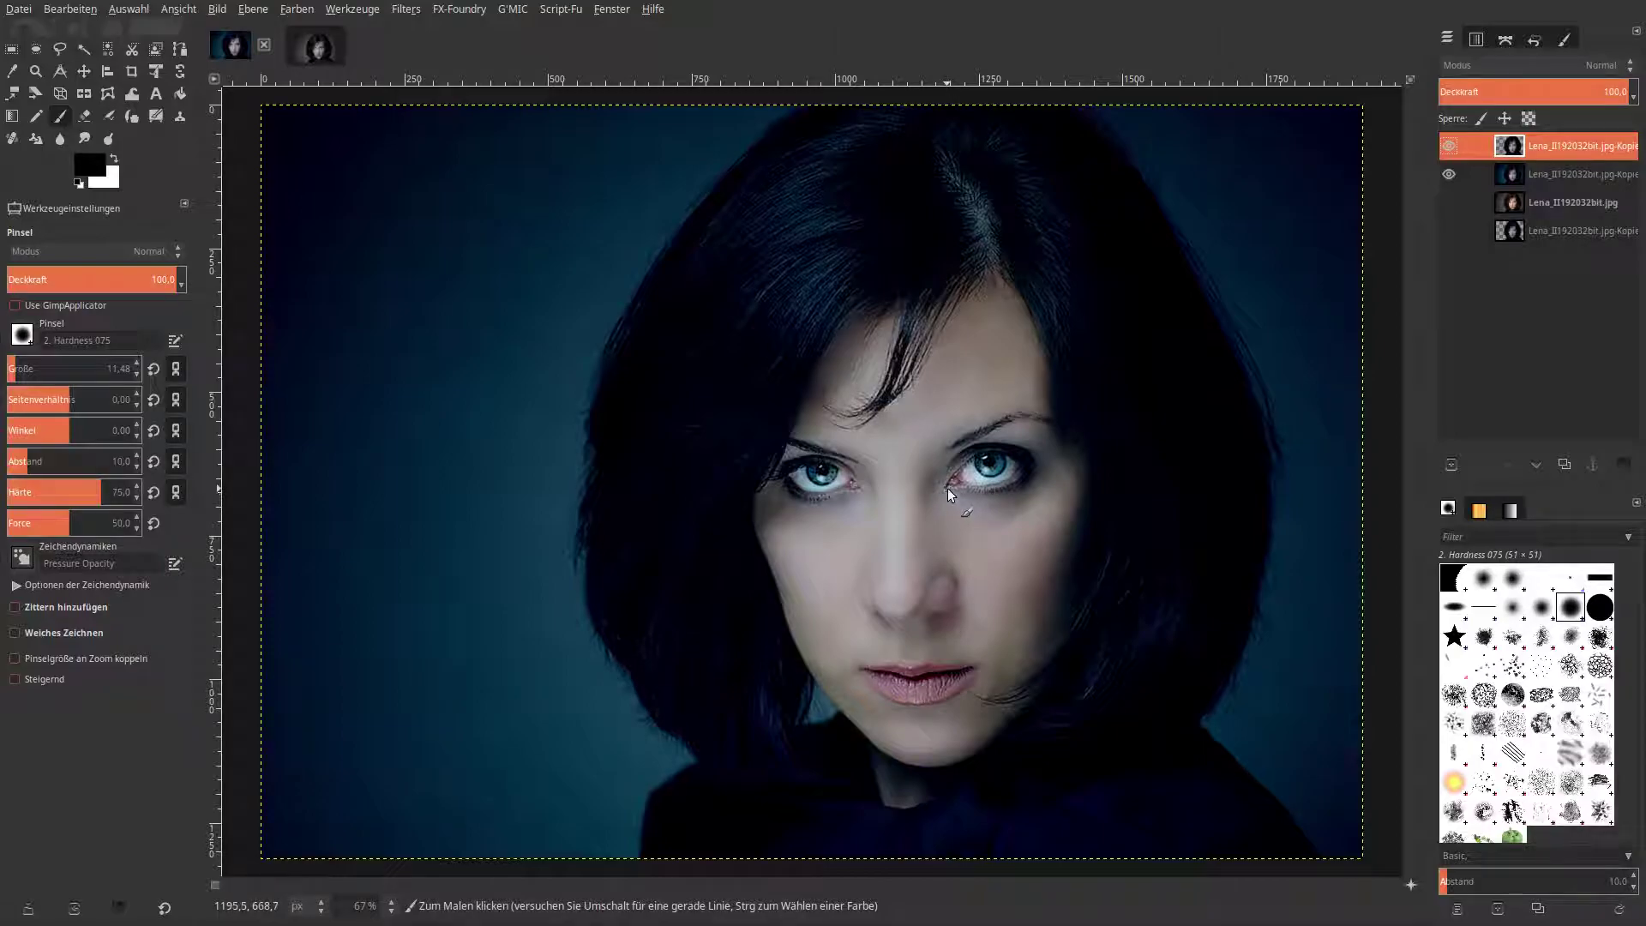
{"action": "left_click", "coordinate": [1451, 172]}
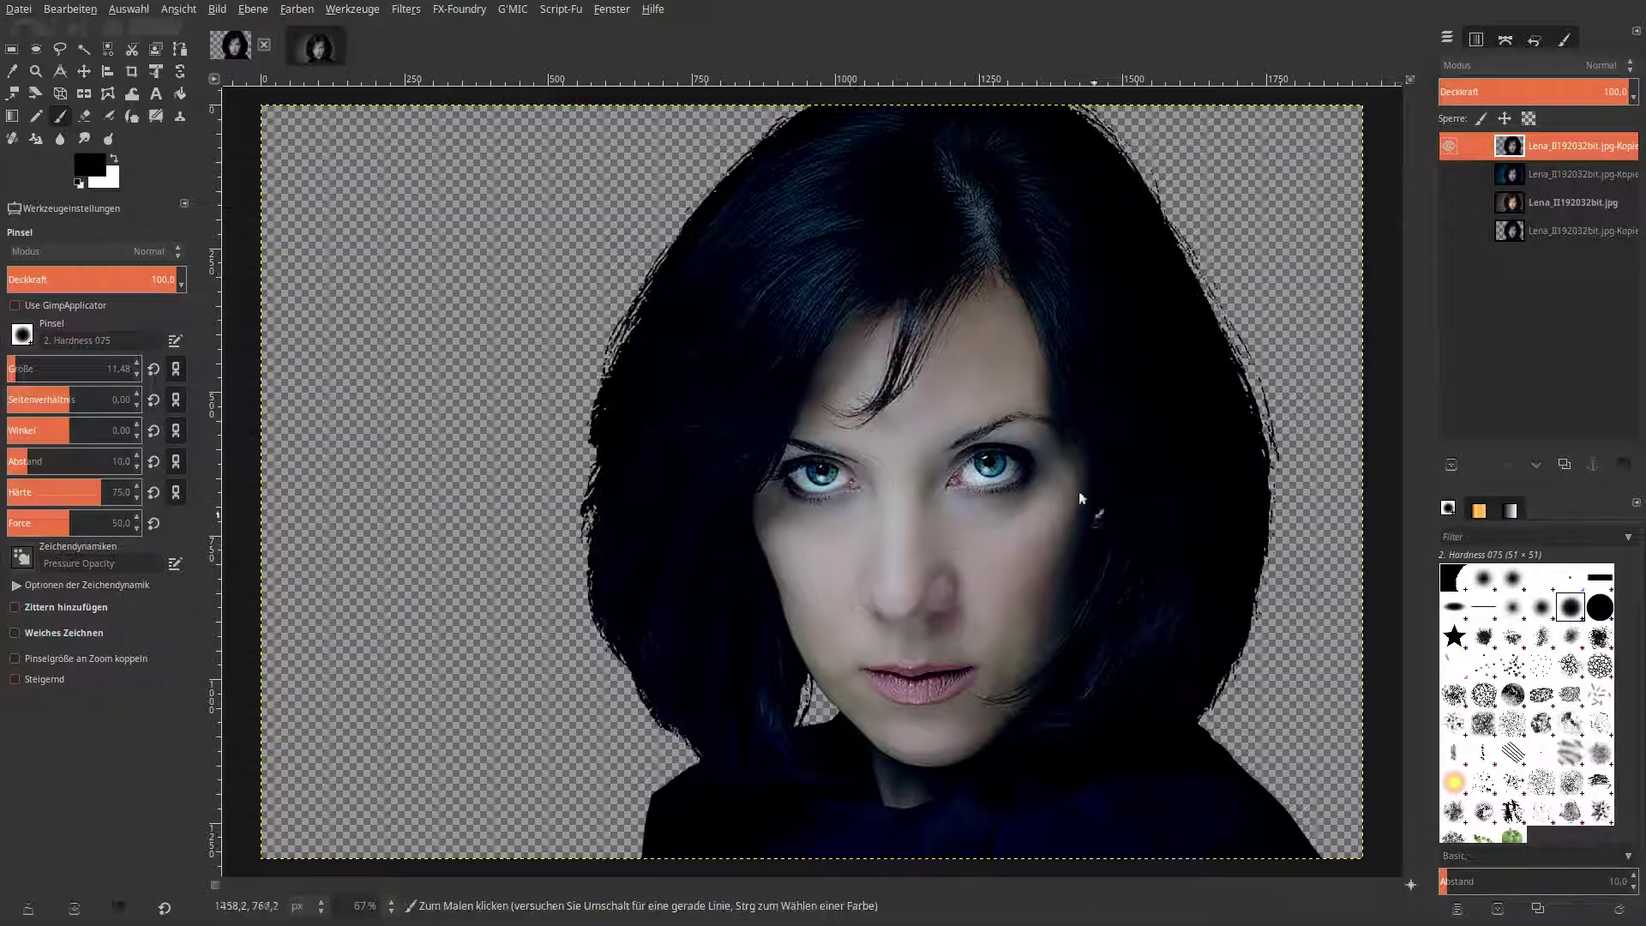
{"action": "left_click", "coordinate": [1448, 175]}
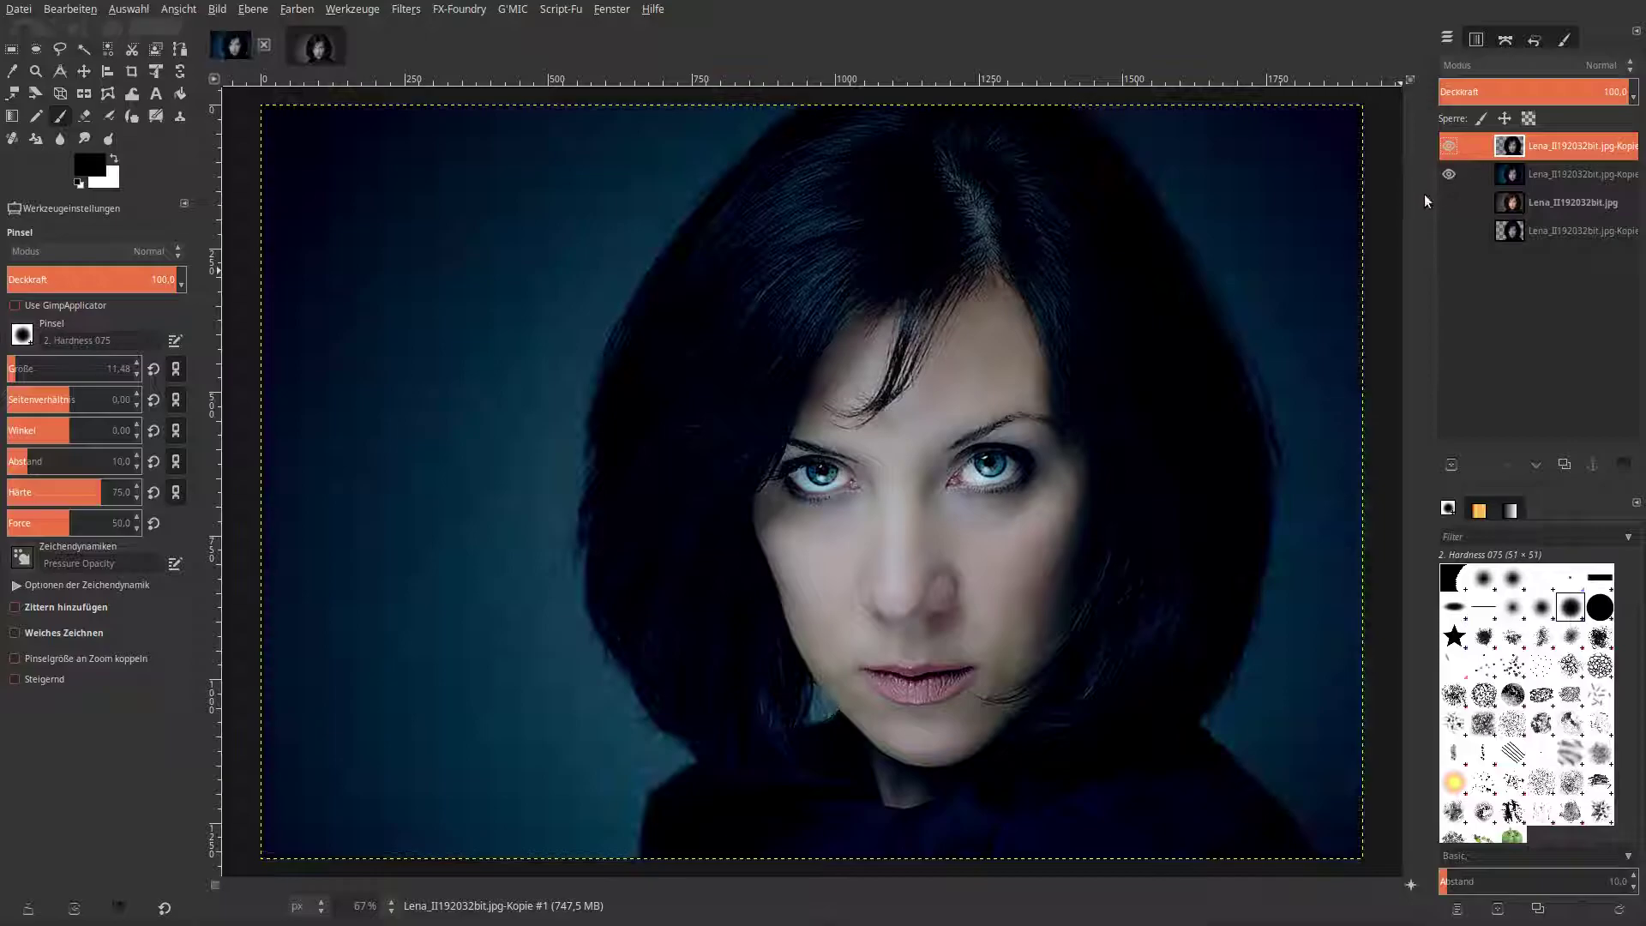
{"action": "left_click", "coordinate": [1450, 176]}
{"action": "left_click", "coordinate": [1454, 174]}
Duplicate the merged portrait layer and place the duplicate directly below the hidden Lena_II192032bit.jpg layer.
{"action": "left_click", "coordinate": [1565, 465]}
{"action": "left_click", "coordinate": [1538, 465]}
{"action": "left_click", "coordinate": [1538, 465]}
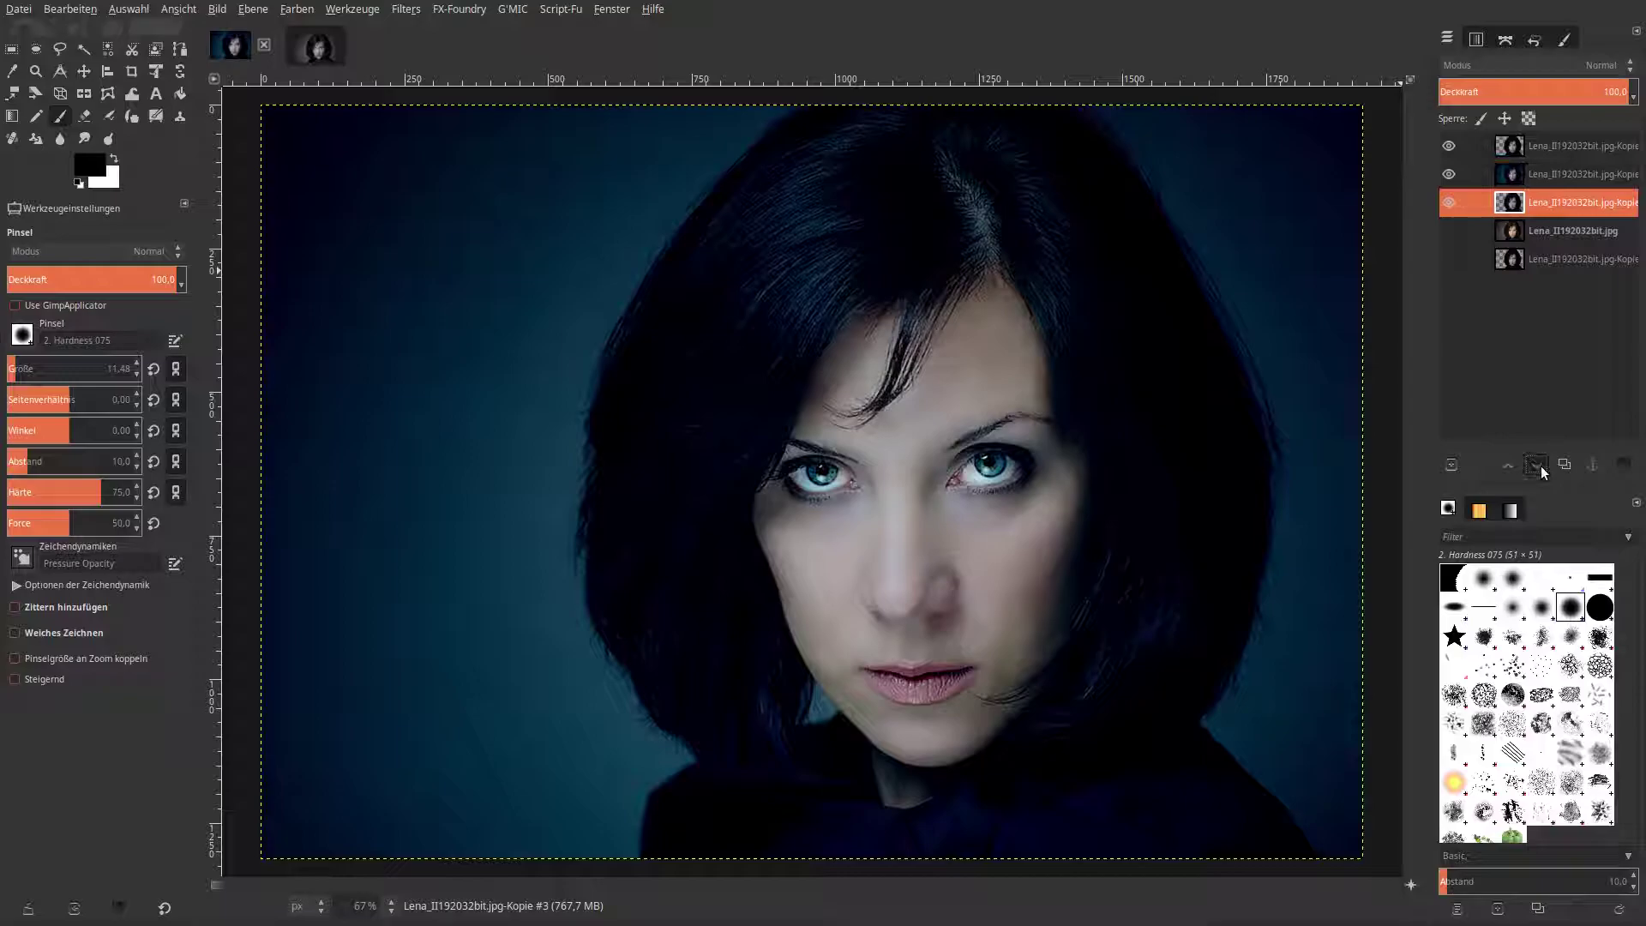
{"action": "left_click", "coordinate": [1538, 465]}
Open G'MIC for the topmost portrait layer and set its input layers to Aktive (Standard).
{"action": "left_click", "coordinate": [1512, 152]}
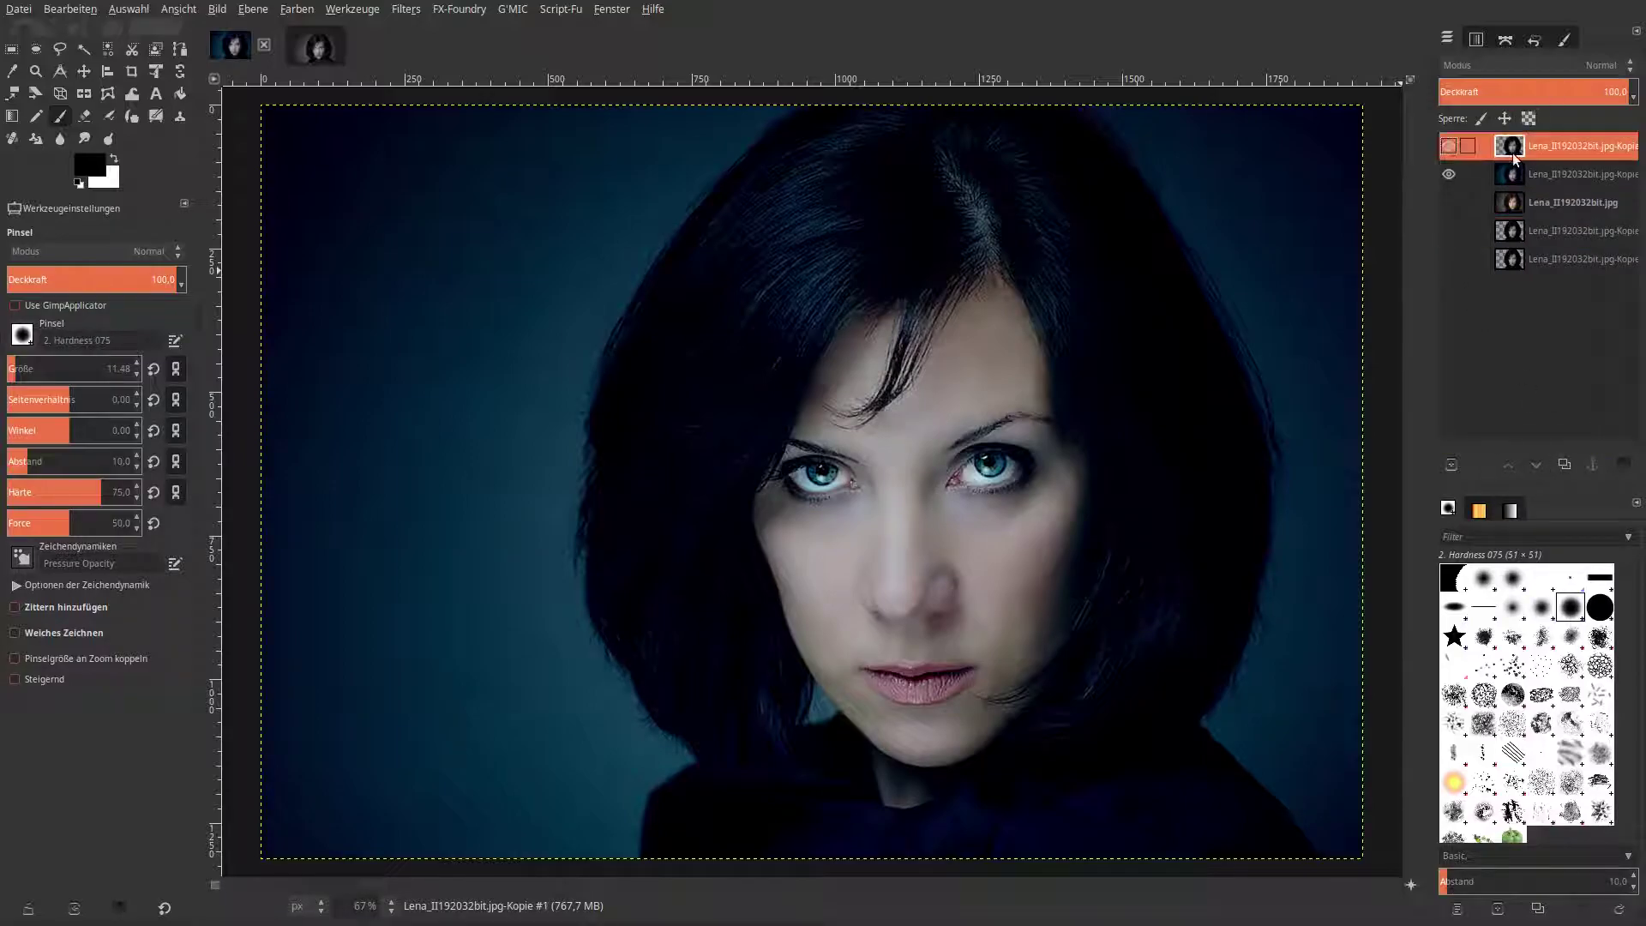
{"action": "left_click", "coordinate": [410, 12]}
{"action": "left_click", "coordinate": [529, 29]}
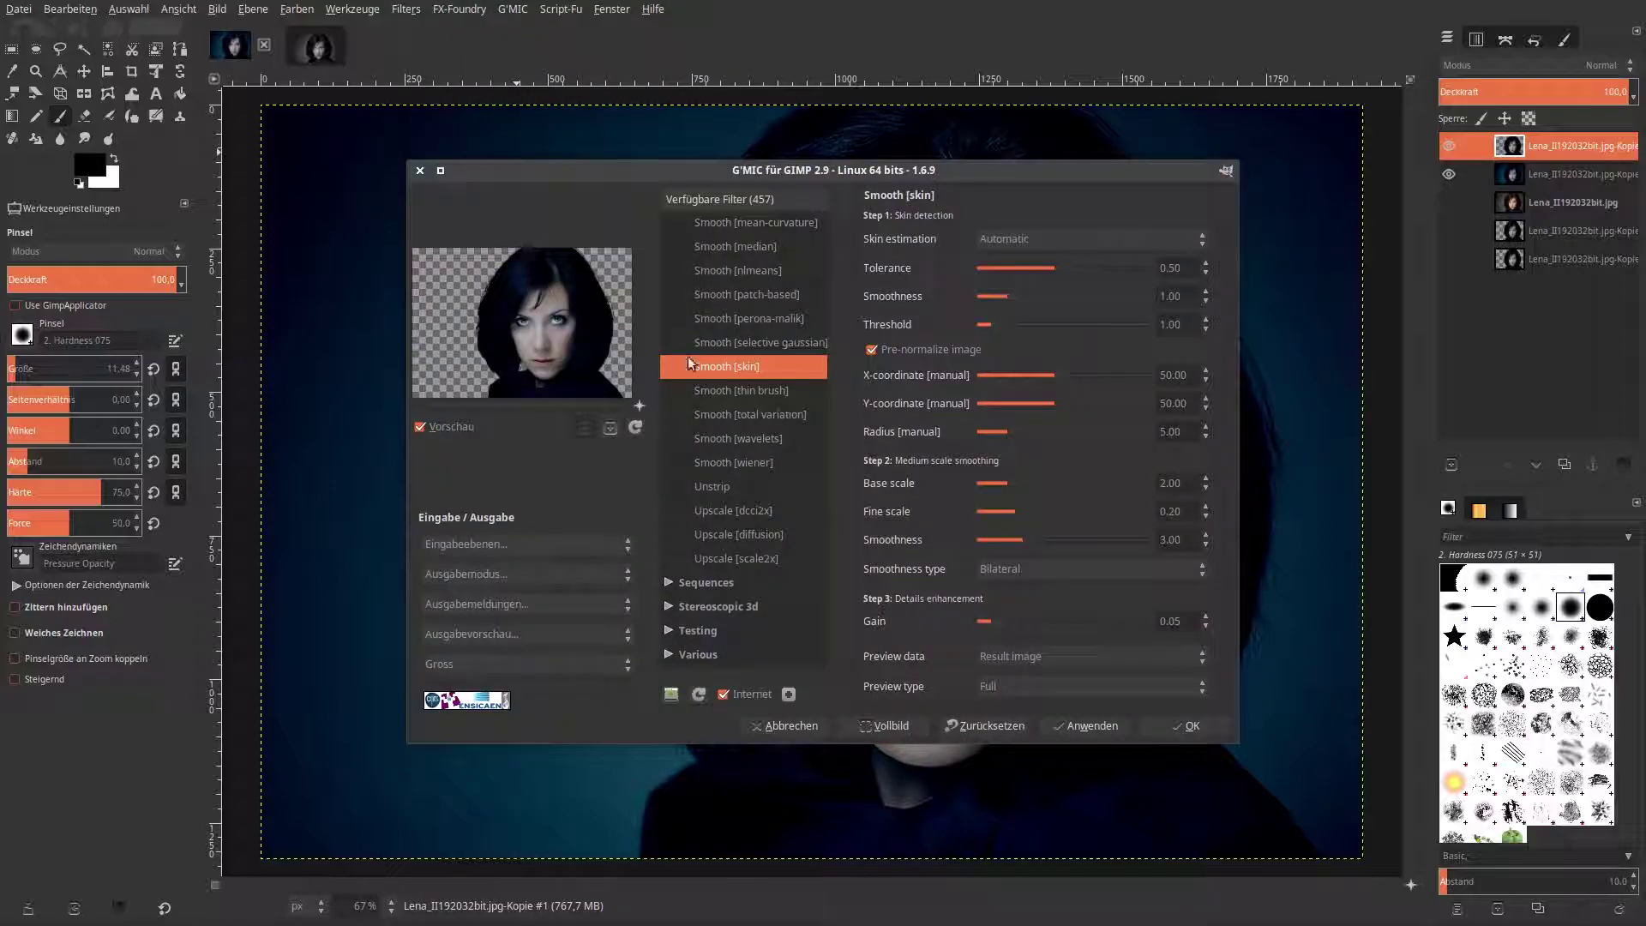
{"action": "left_click", "coordinate": [490, 542]}
{"action": "left_click", "coordinate": [470, 543]}
{"action": "scroll", "coordinate": [755, 463], "scroll_direction": "up", "scroll_amount": 5}
{"action": "scroll", "coordinate": [737, 412], "scroll_direction": "up", "scroll_amount": 5}
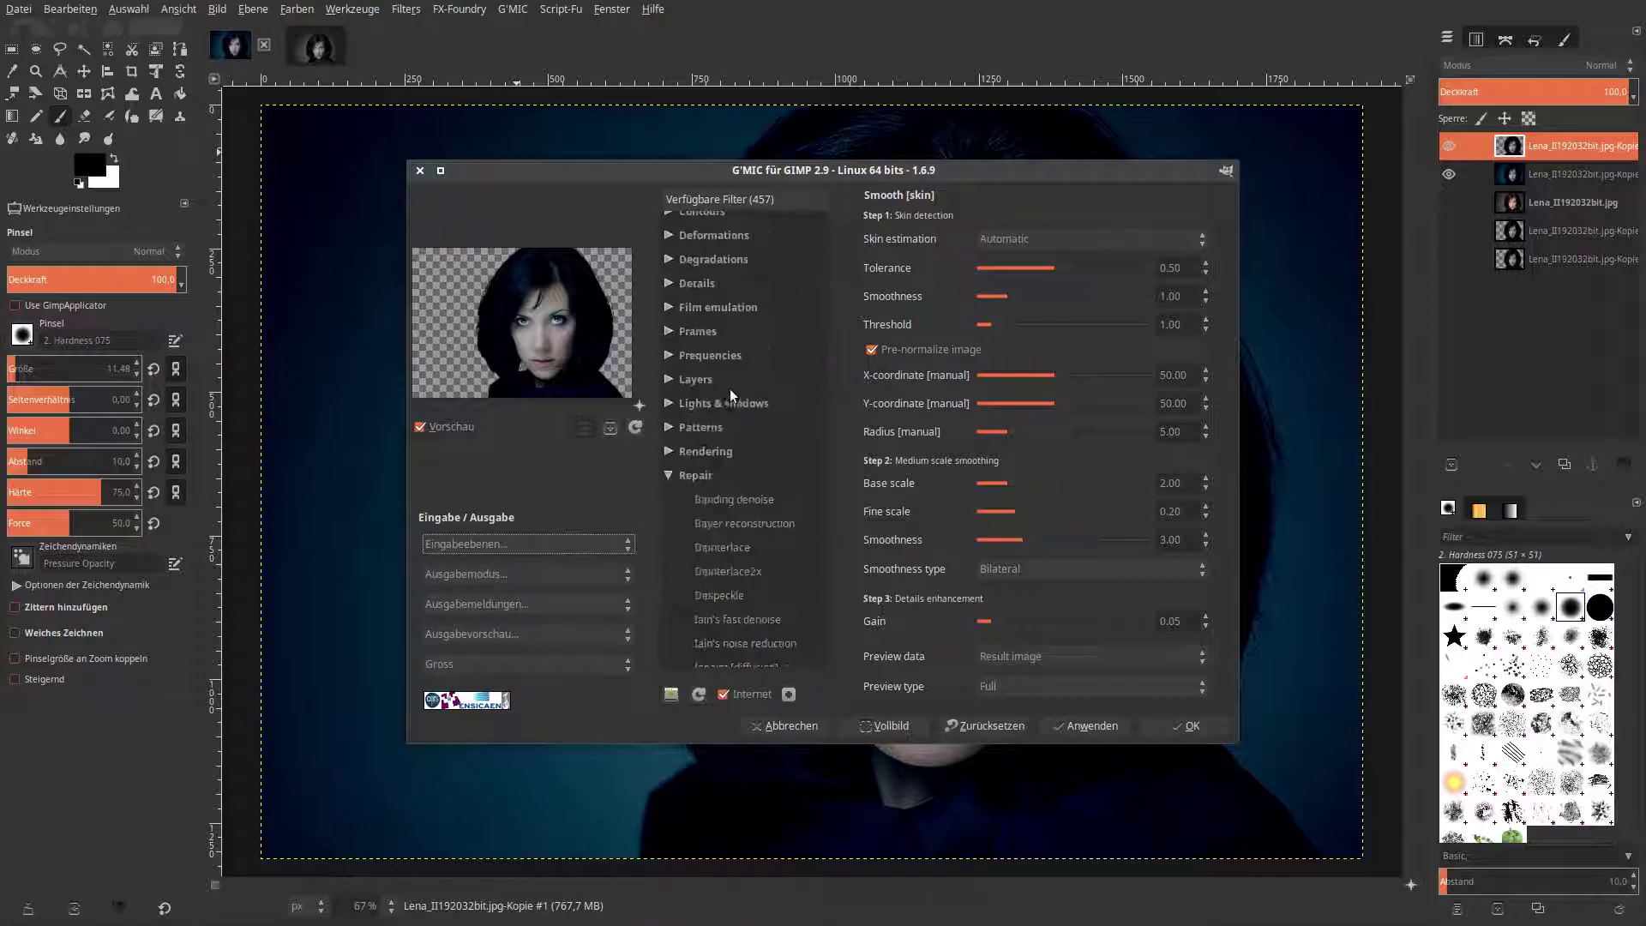
{"action": "left_click", "coordinate": [669, 470]}
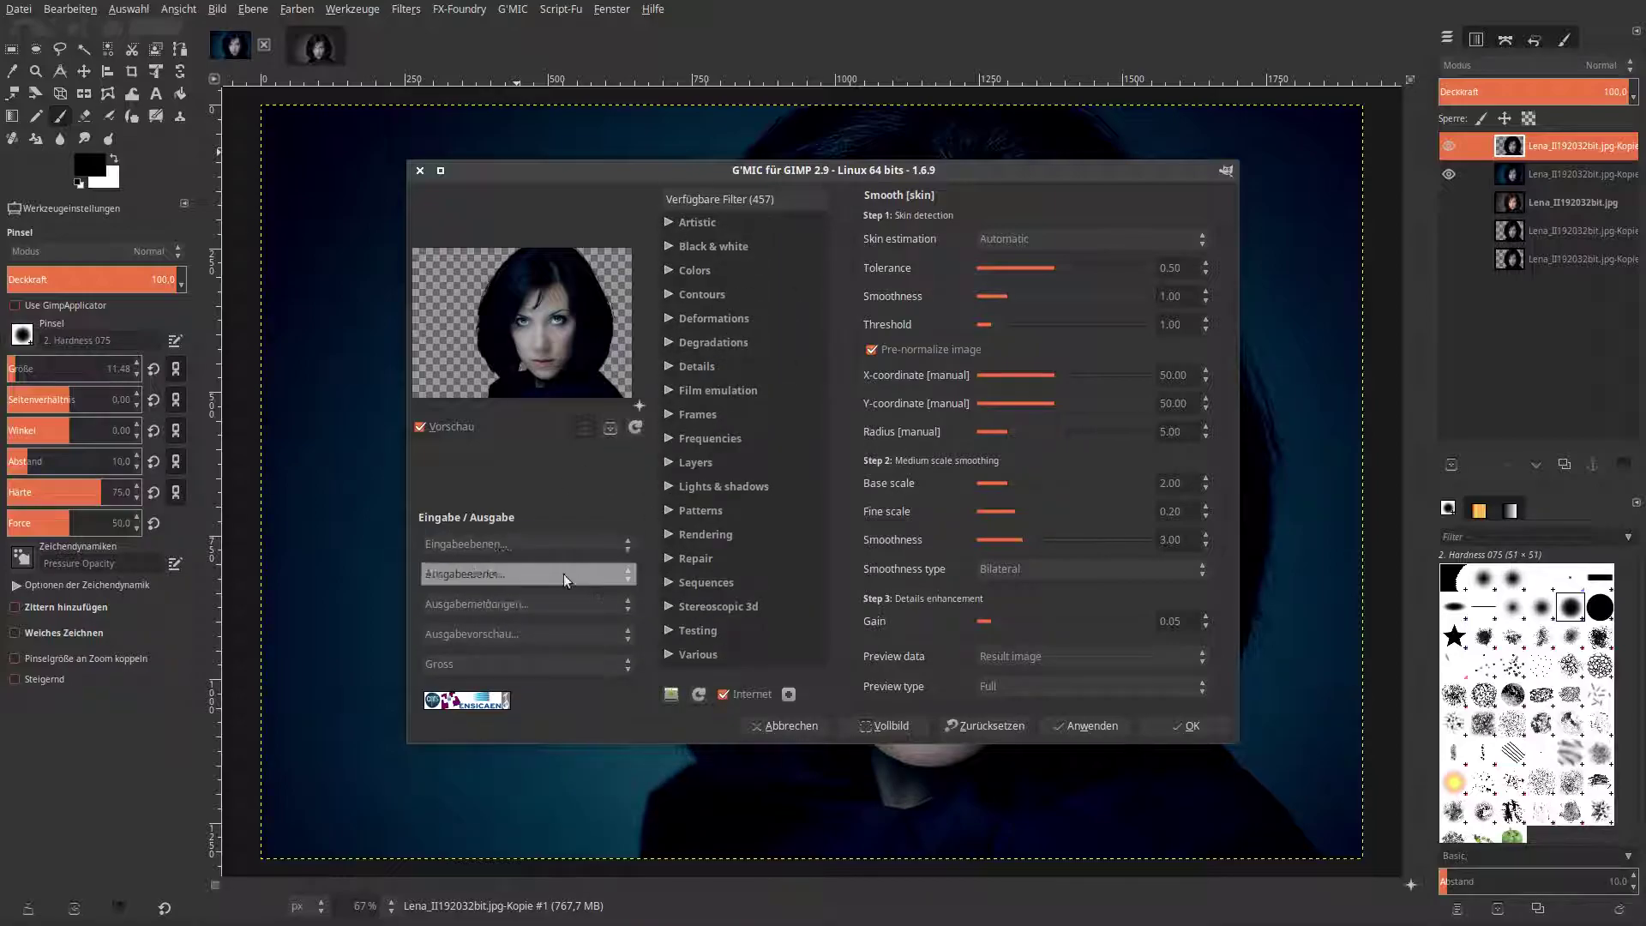
{"action": "left_click", "coordinate": [542, 543]}
{"action": "left_click", "coordinate": [522, 606]}
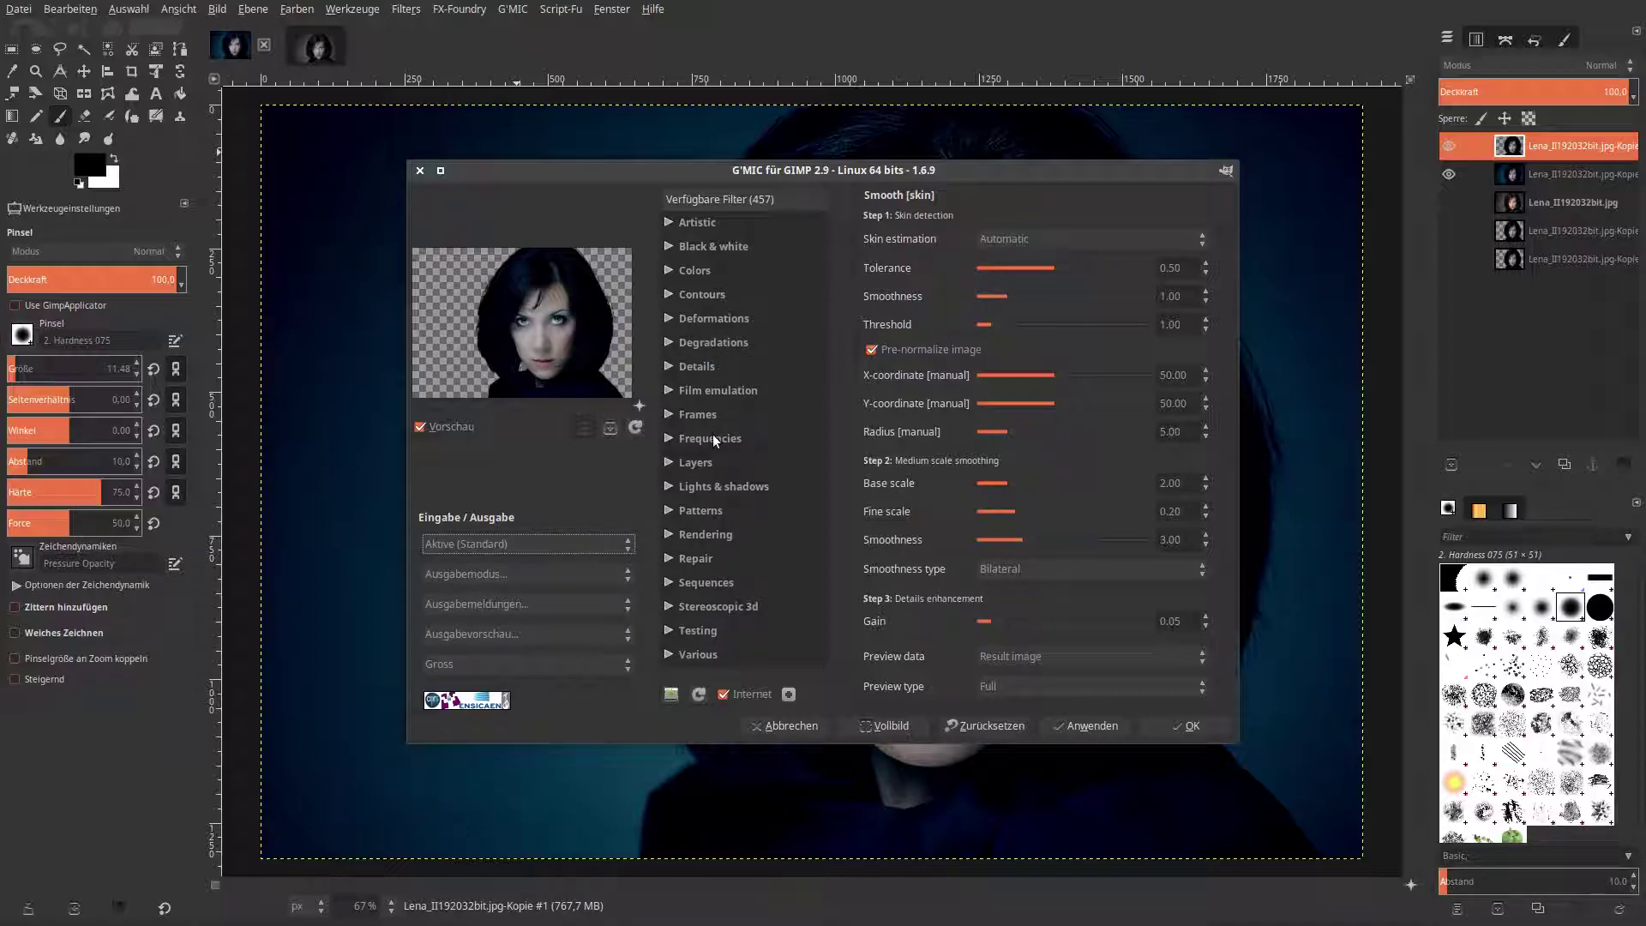
Apply the Freaky details filter to the topmost layer with Amplitude 1, Scale 35 and Parallel processing set to One thread.
{"action": "left_click", "coordinate": [671, 367]}
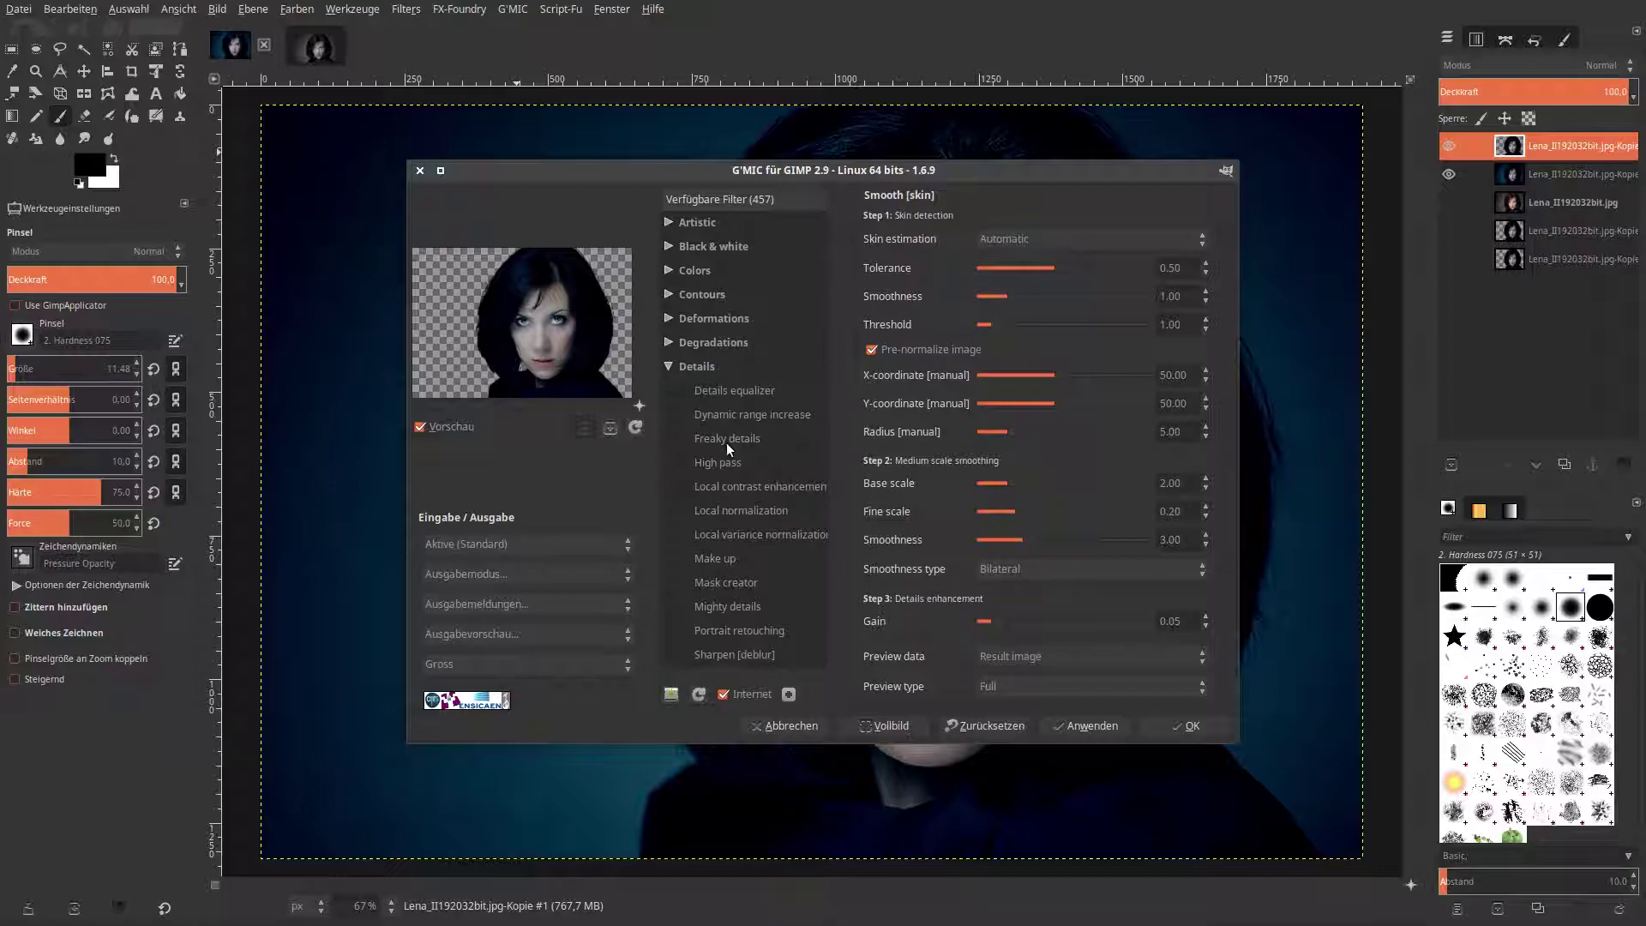
{"action": "left_click", "coordinate": [725, 437]}
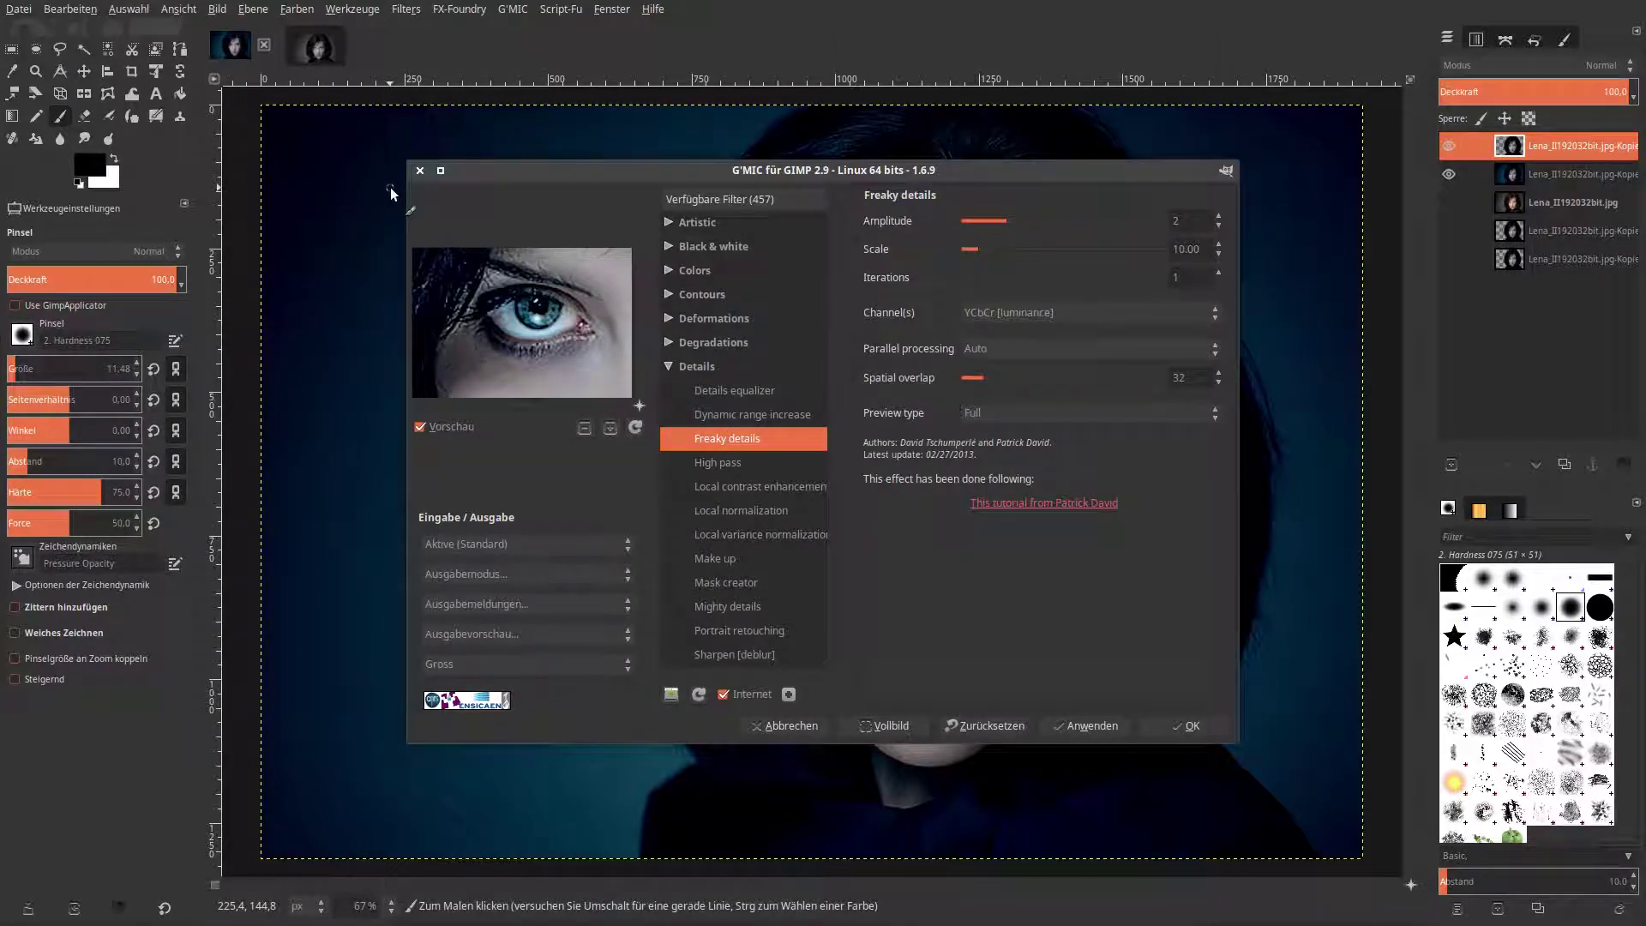
{"action": "left_click", "coordinate": [586, 430]}
{"action": "left_click", "coordinate": [588, 431]}
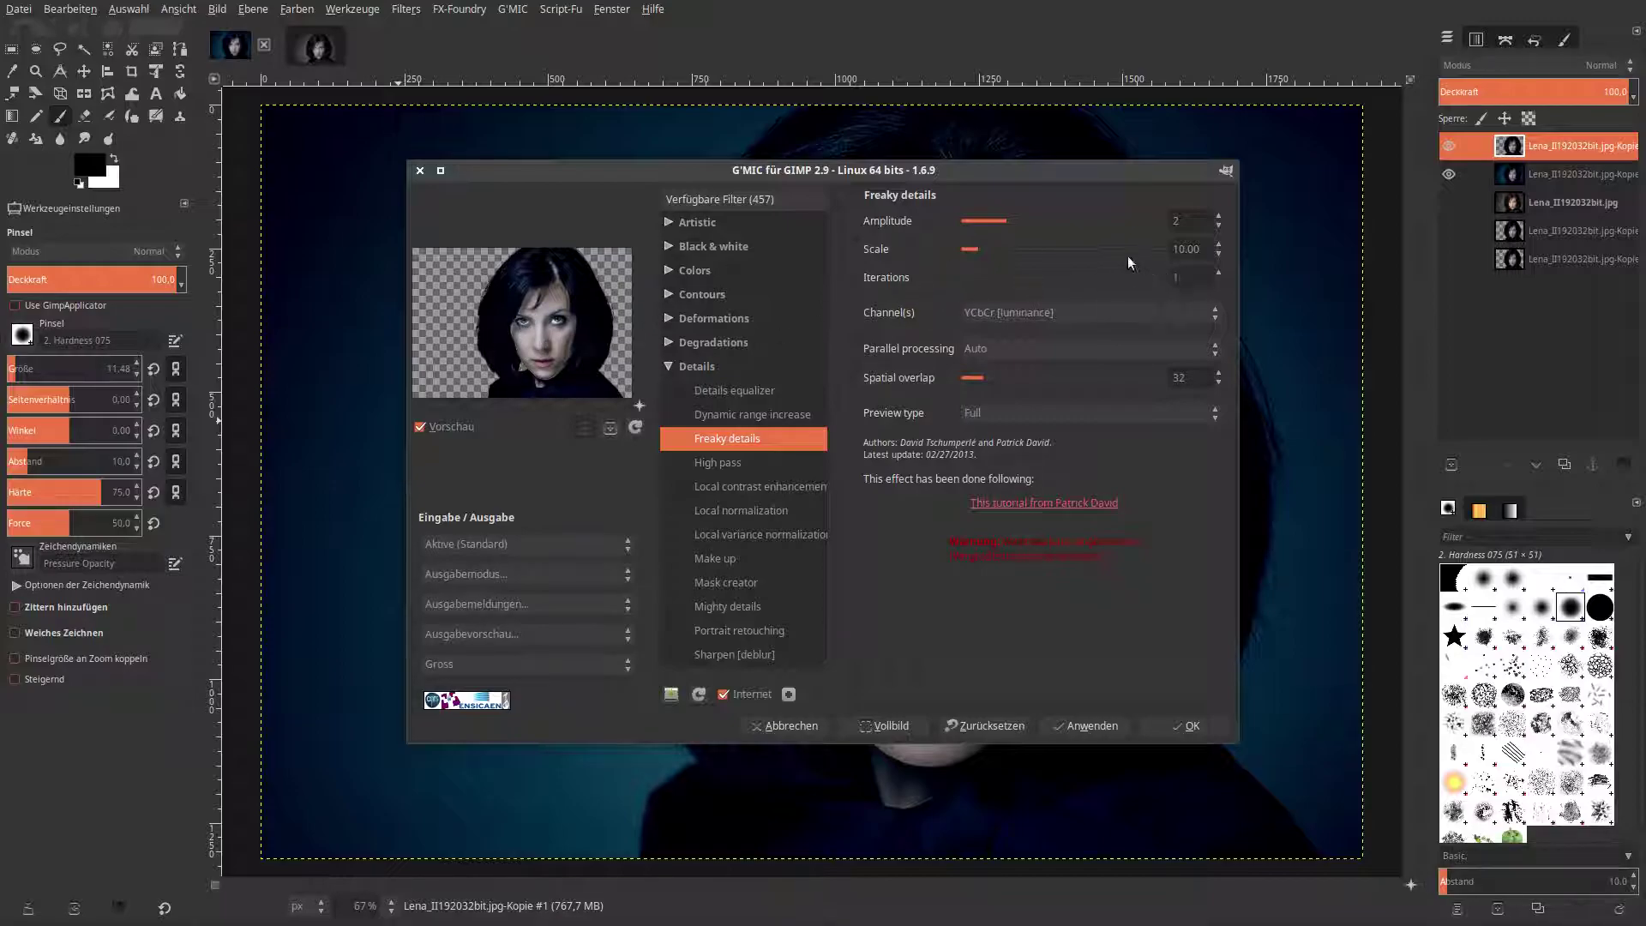
{"action": "left_click", "coordinate": [1188, 221]}
{"action": "left_click", "coordinate": [1185, 250]}
{"action": "left_click_drag", "start_coordinate": [1207, 251], "coordinate": [1173, 250]}
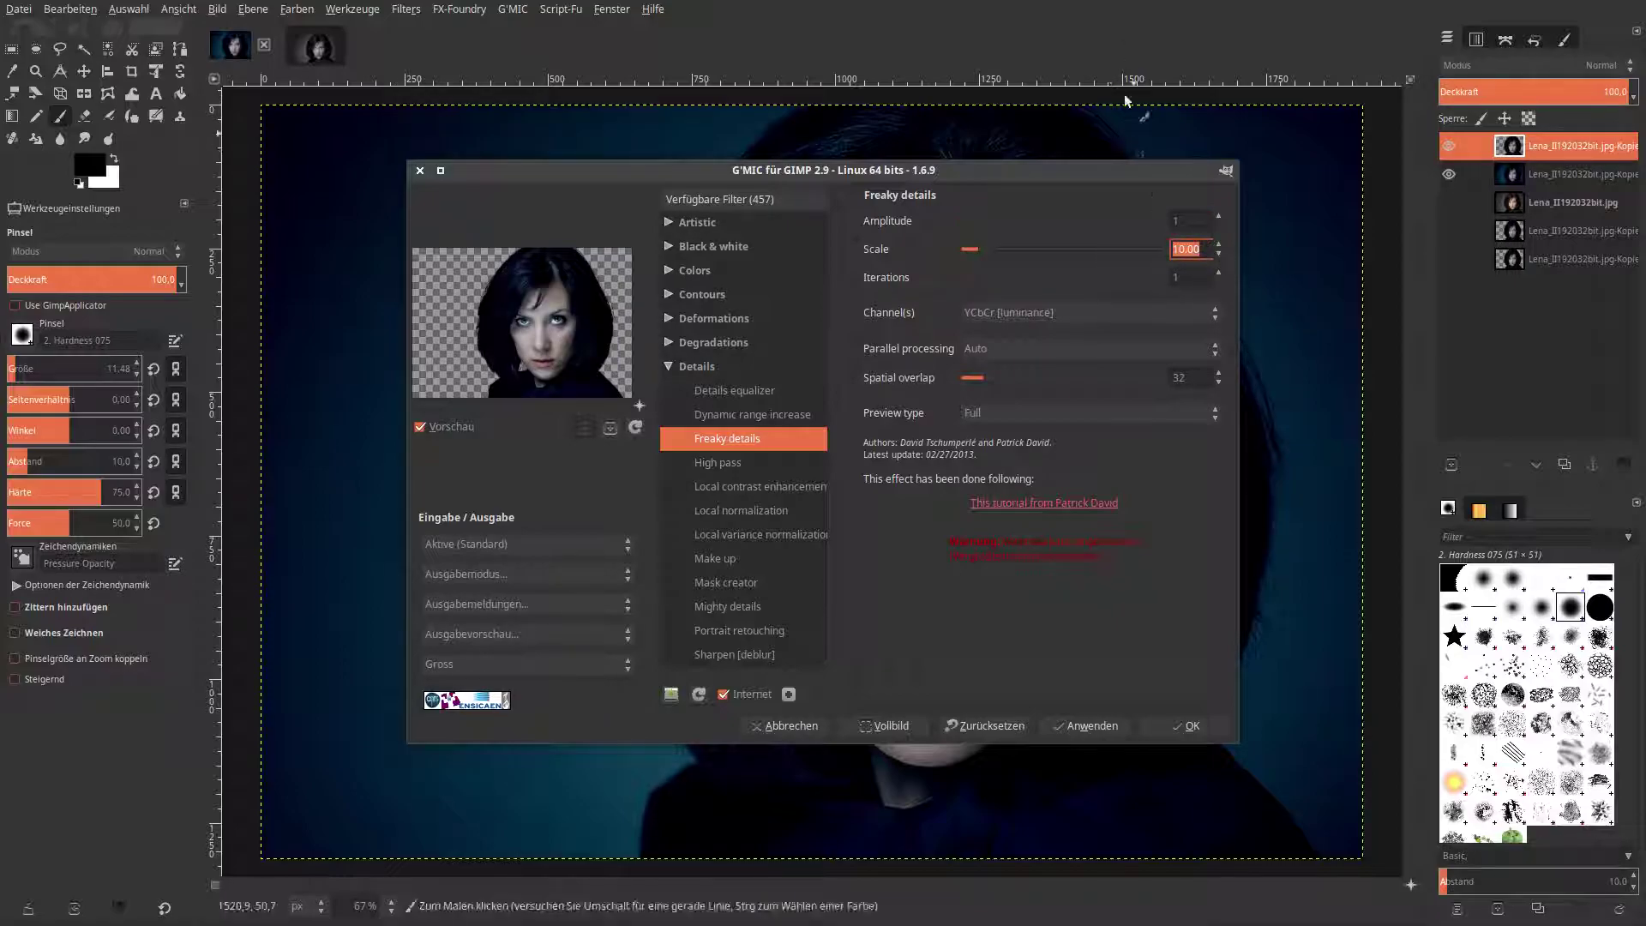
{"action": "type", "text": "35"}
{"action": "key", "text": "Return"}
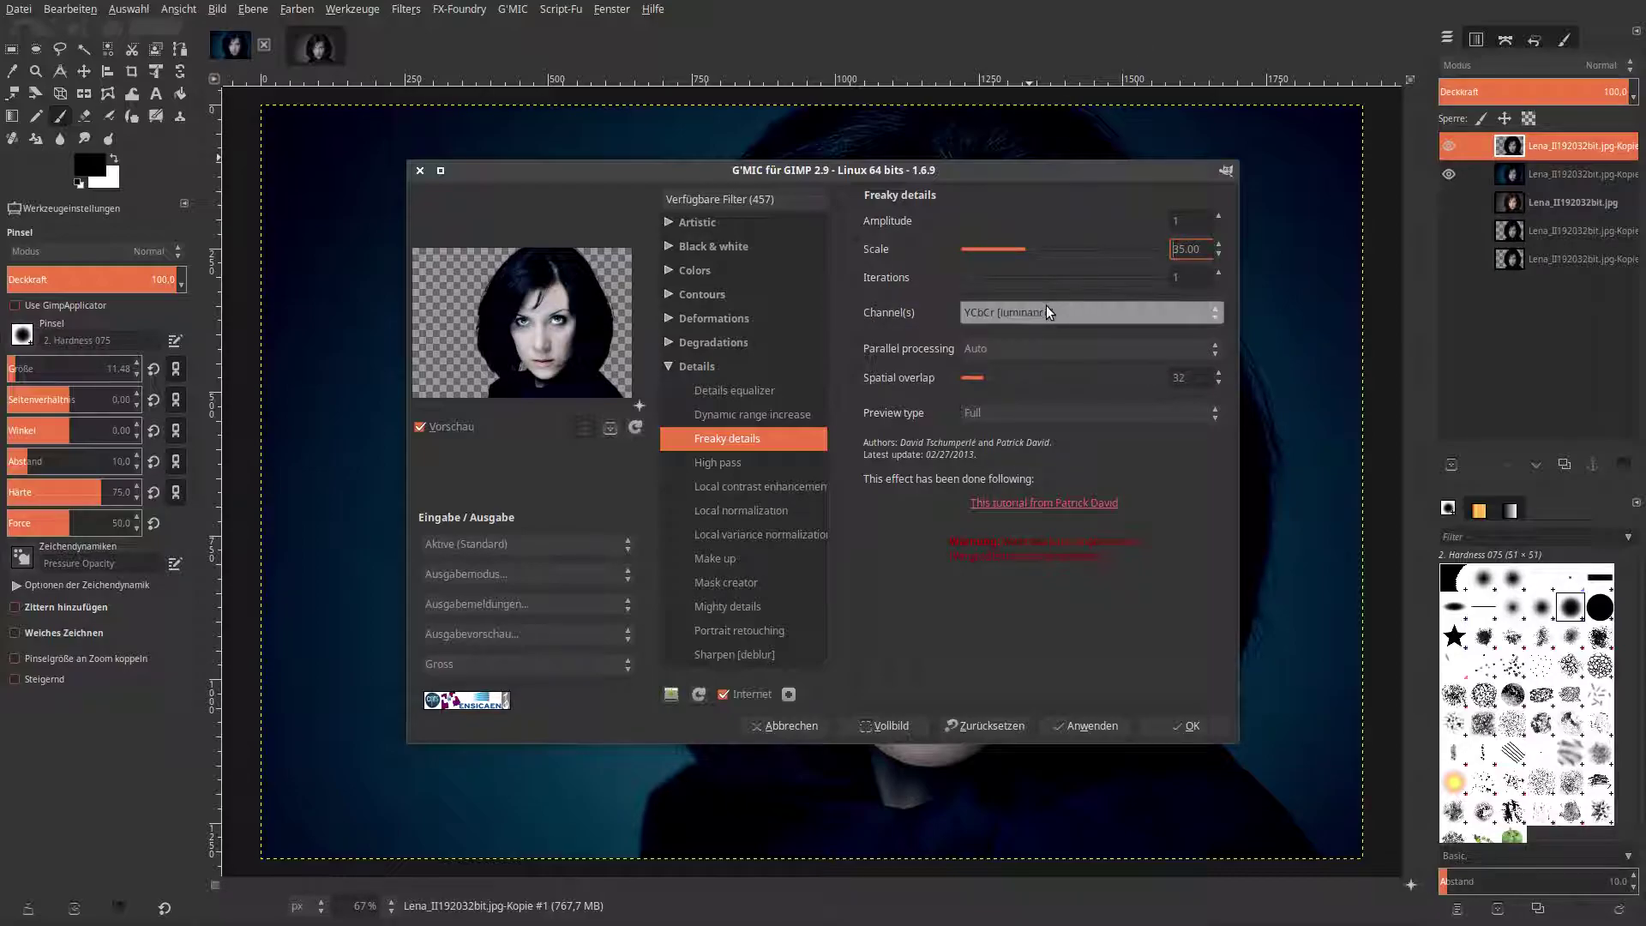
{"action": "left_click", "coordinate": [1032, 348]}
{"action": "left_click", "coordinate": [1032, 368]}
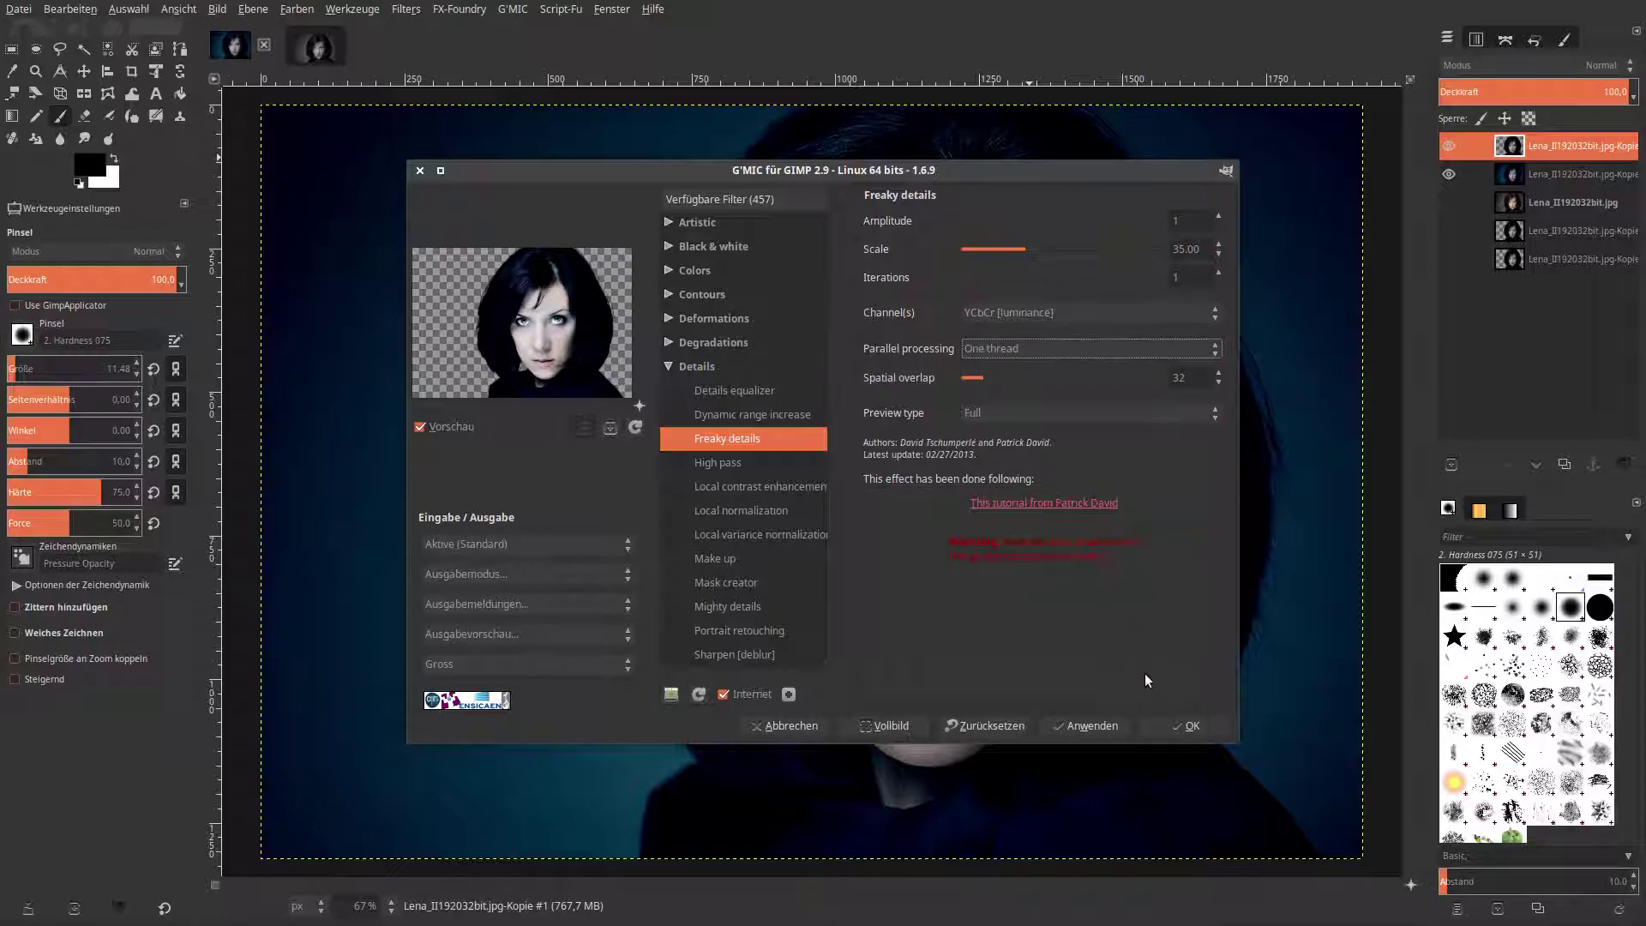
{"action": "left_click", "coordinate": [1187, 725]}
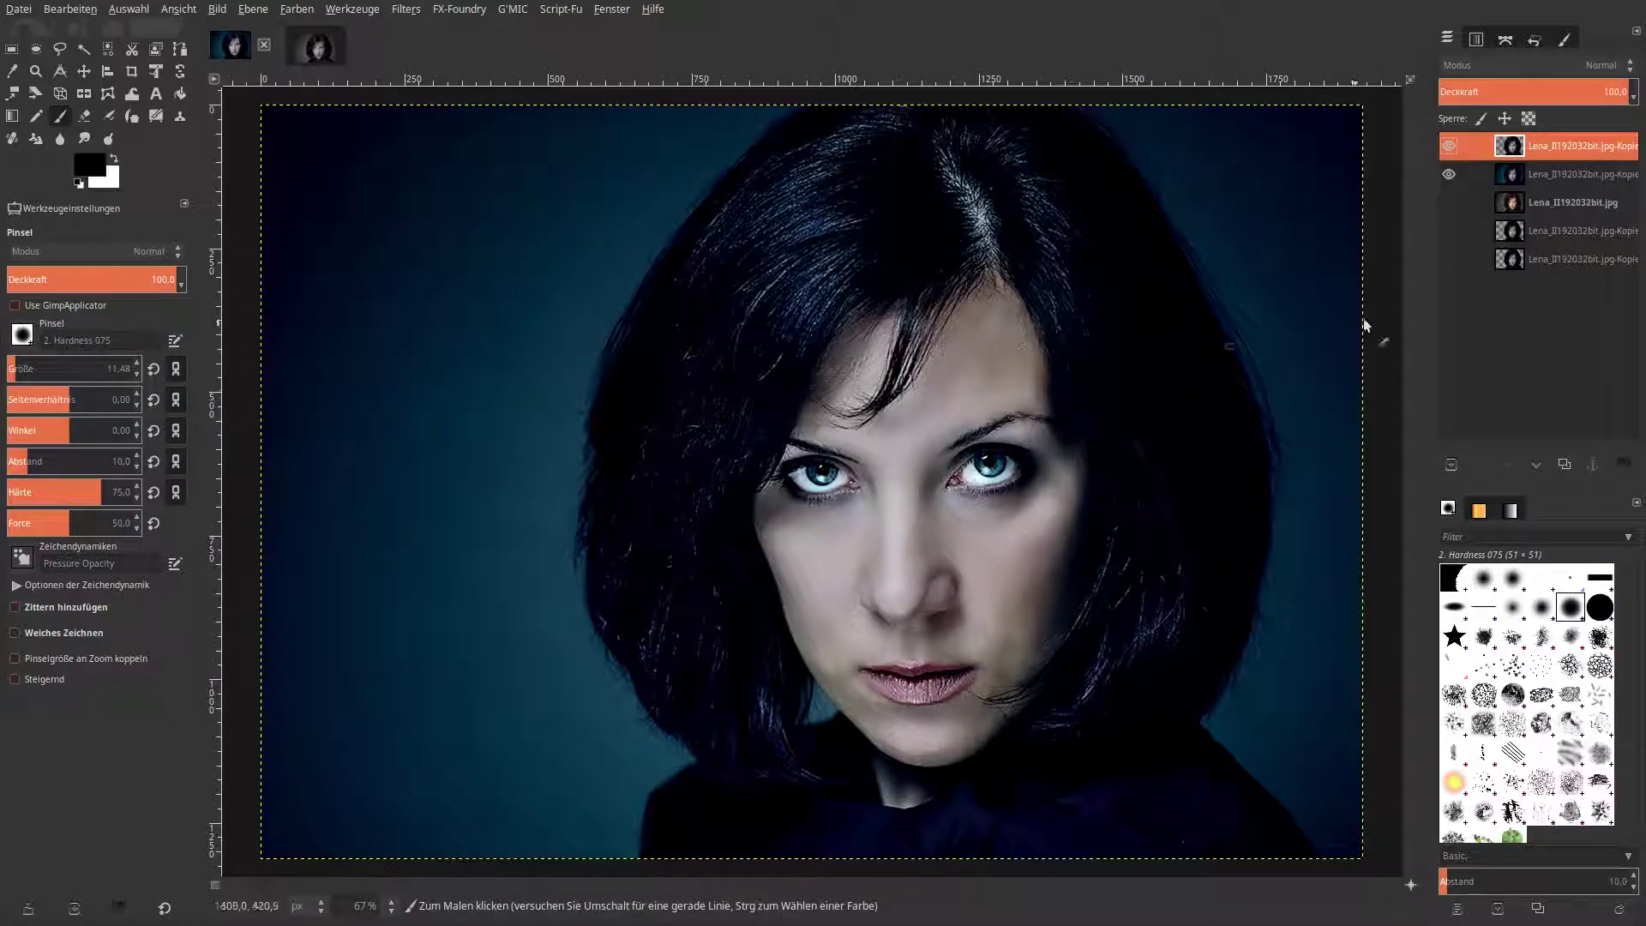
Compare the image with and without the topmost sharpened layer by toggling its visibility.
{"action": "left_click", "coordinate": [1448, 147]}
{"action": "left_click", "coordinate": [1448, 147]}
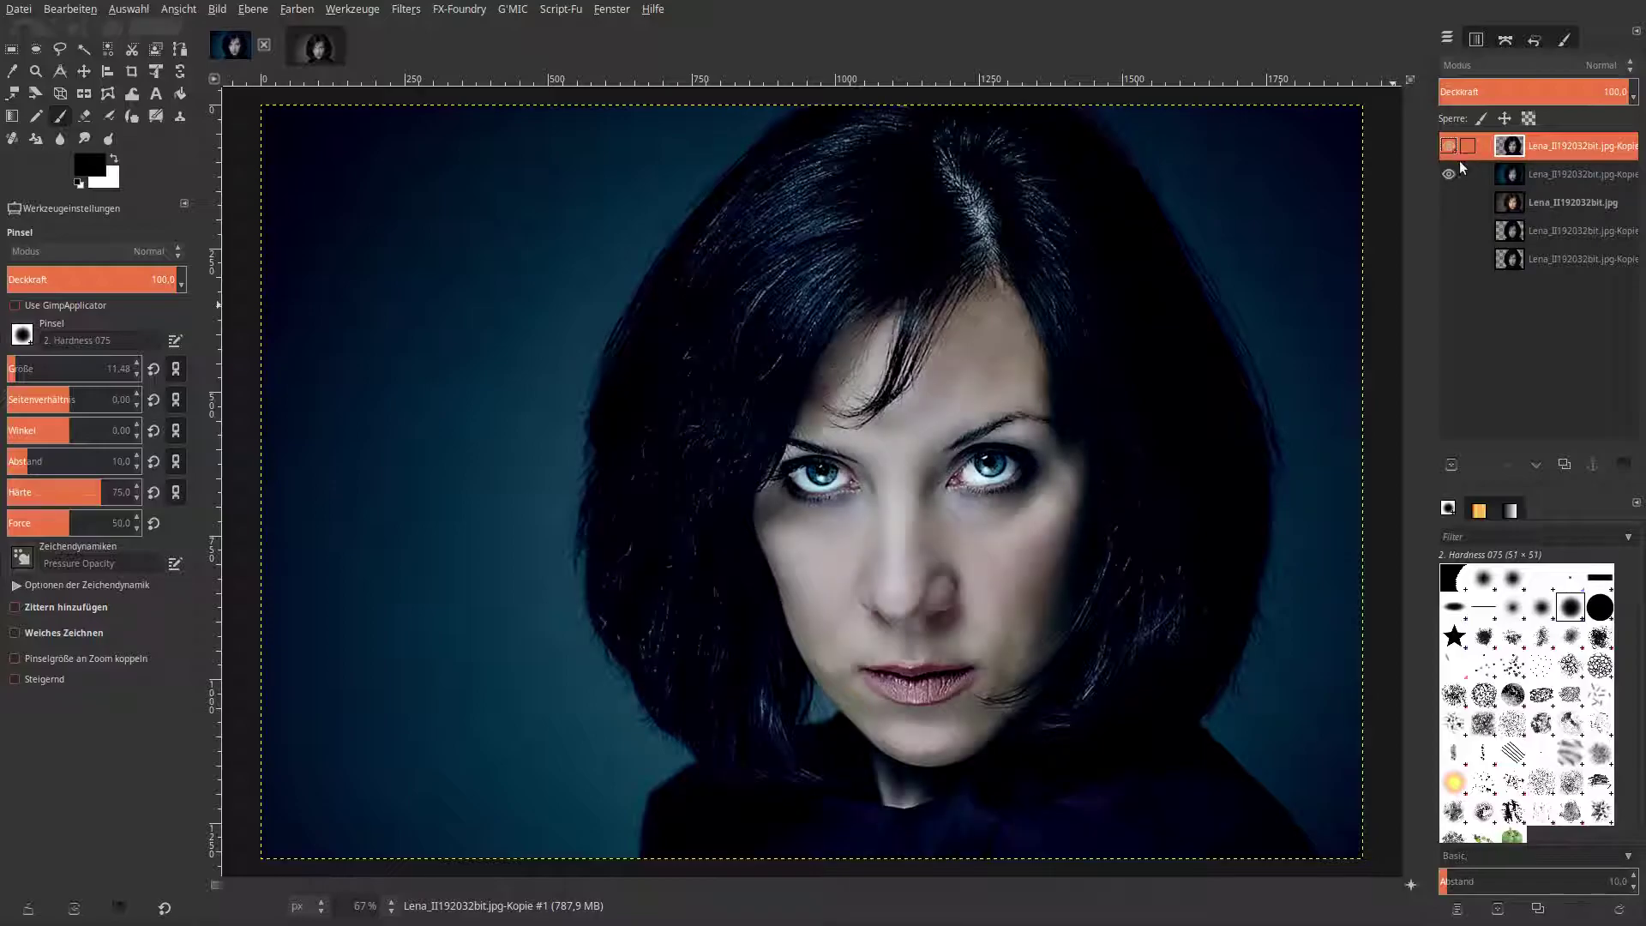
{"action": "left_click", "coordinate": [1449, 147]}
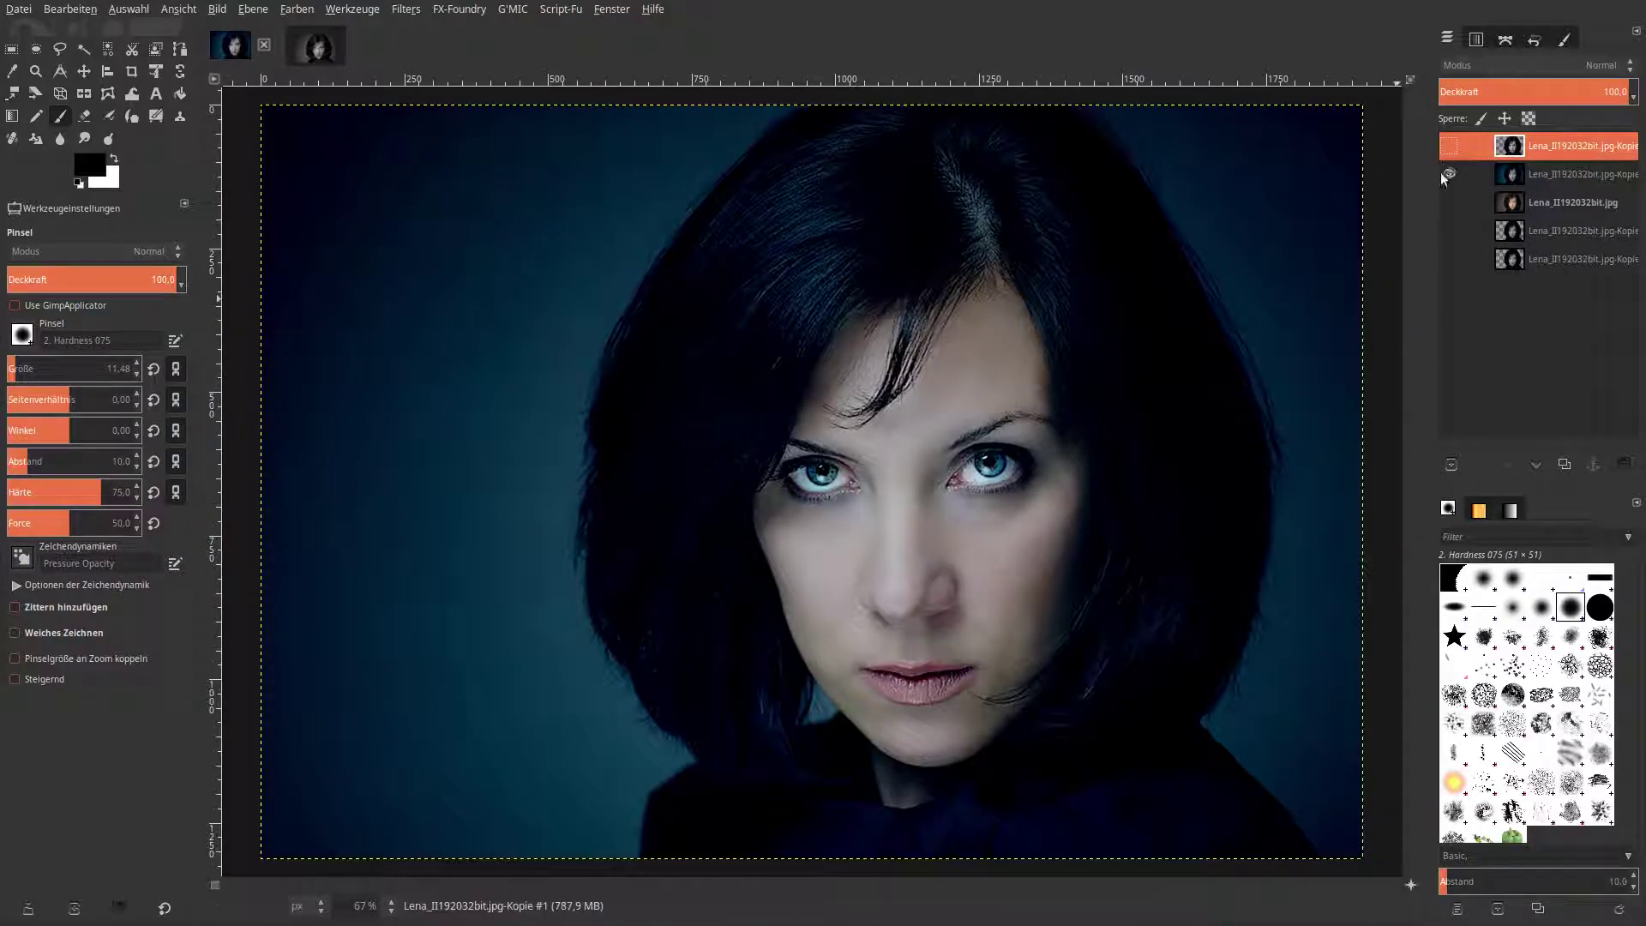
{"action": "left_click", "coordinate": [1448, 148]}
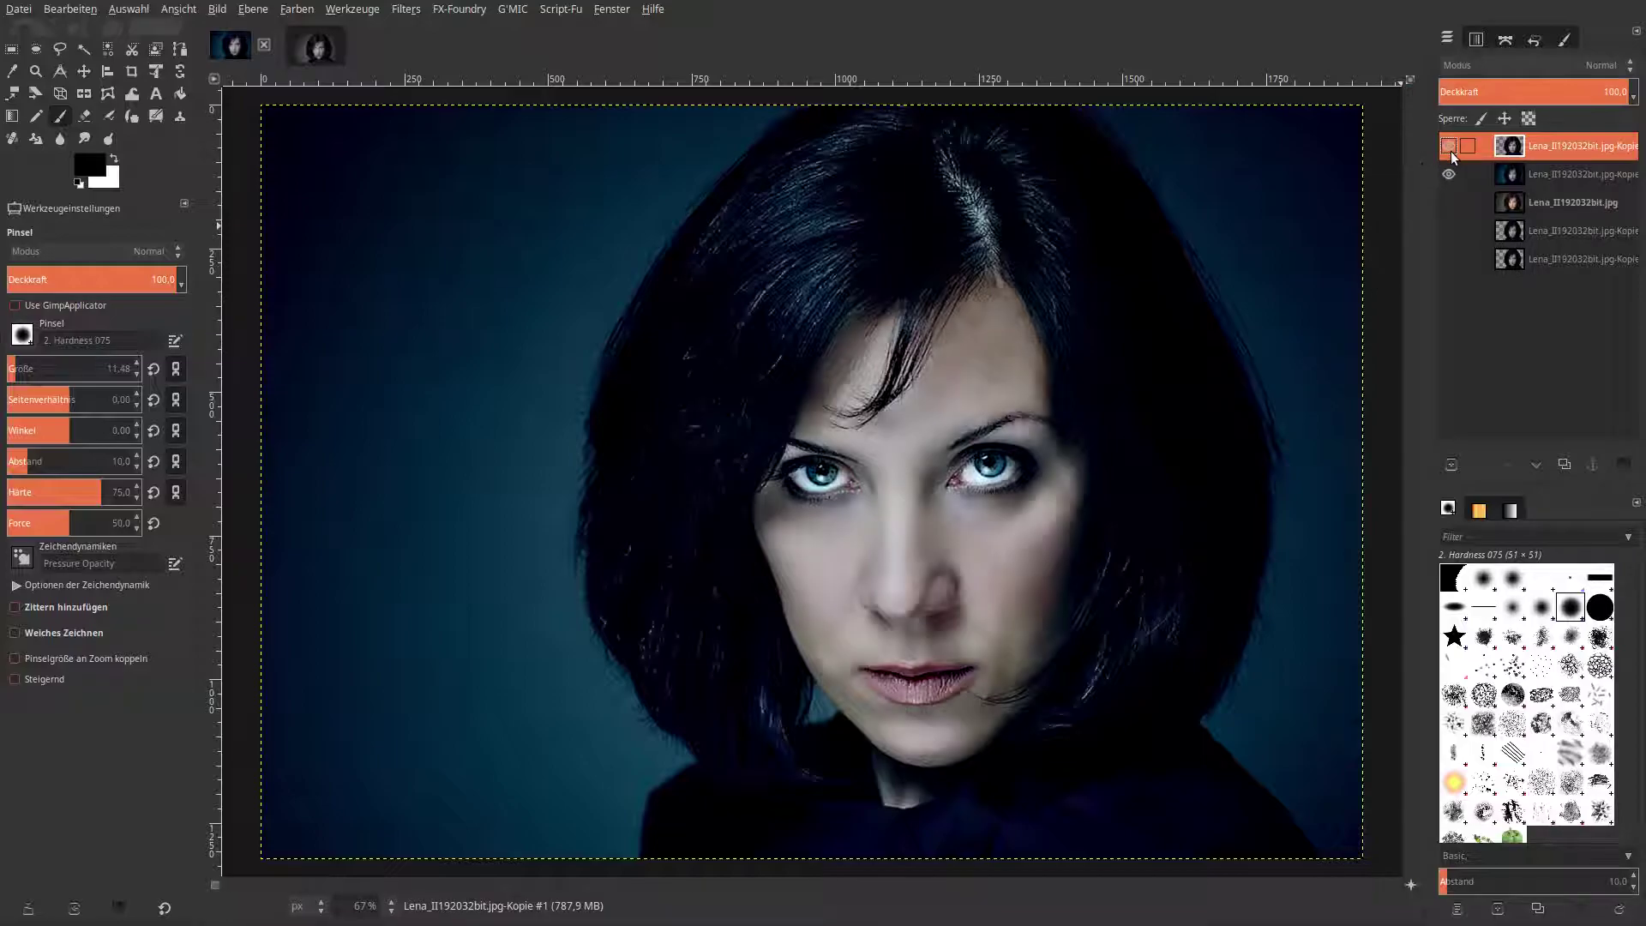
{"action": "left_click", "coordinate": [1448, 145]}
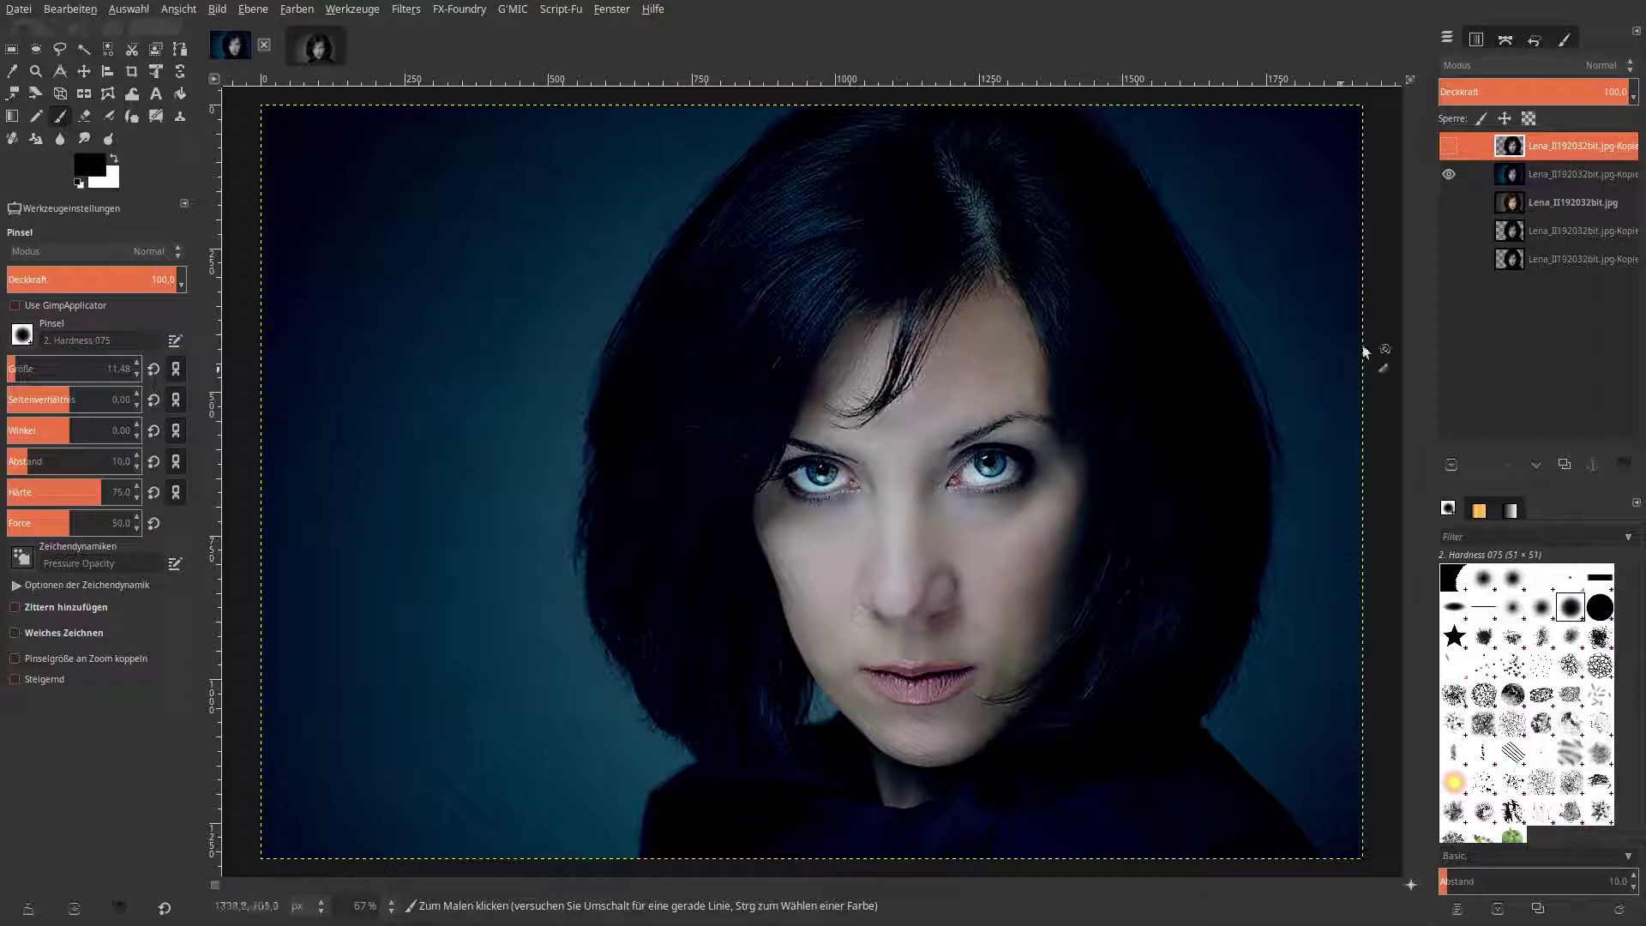
{"action": "left_click", "coordinate": [1448, 146]}
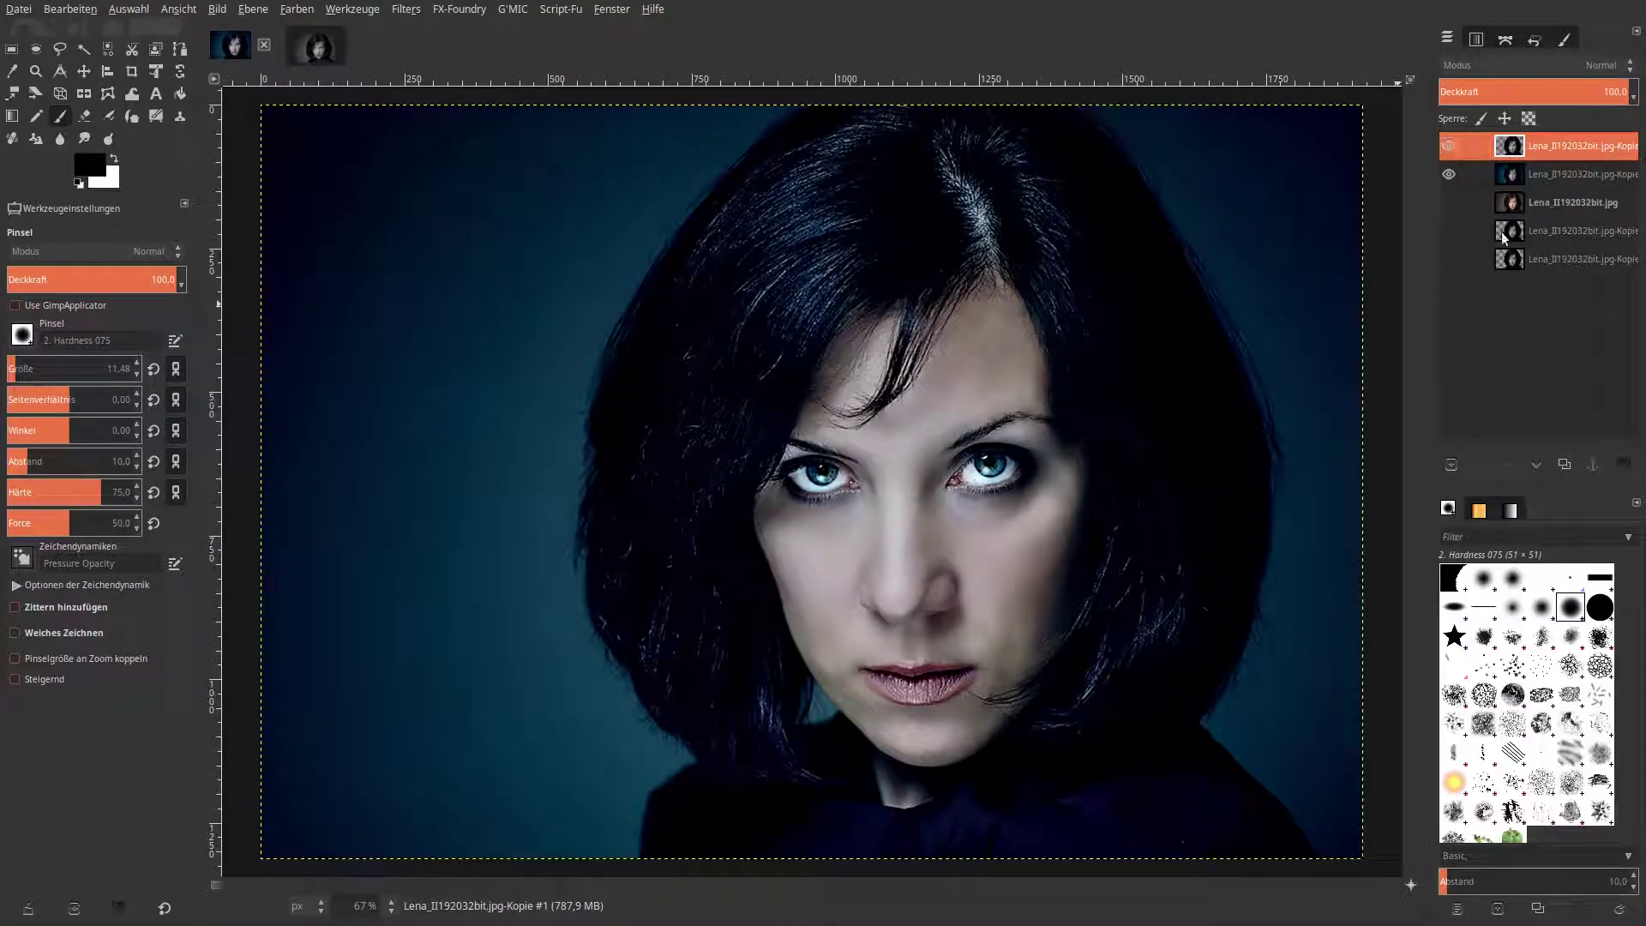
Duplicate the sharpened portrait layer and place the duplicate directly below the hidden original photo layer.
{"action": "left_click", "coordinate": [1566, 468]}
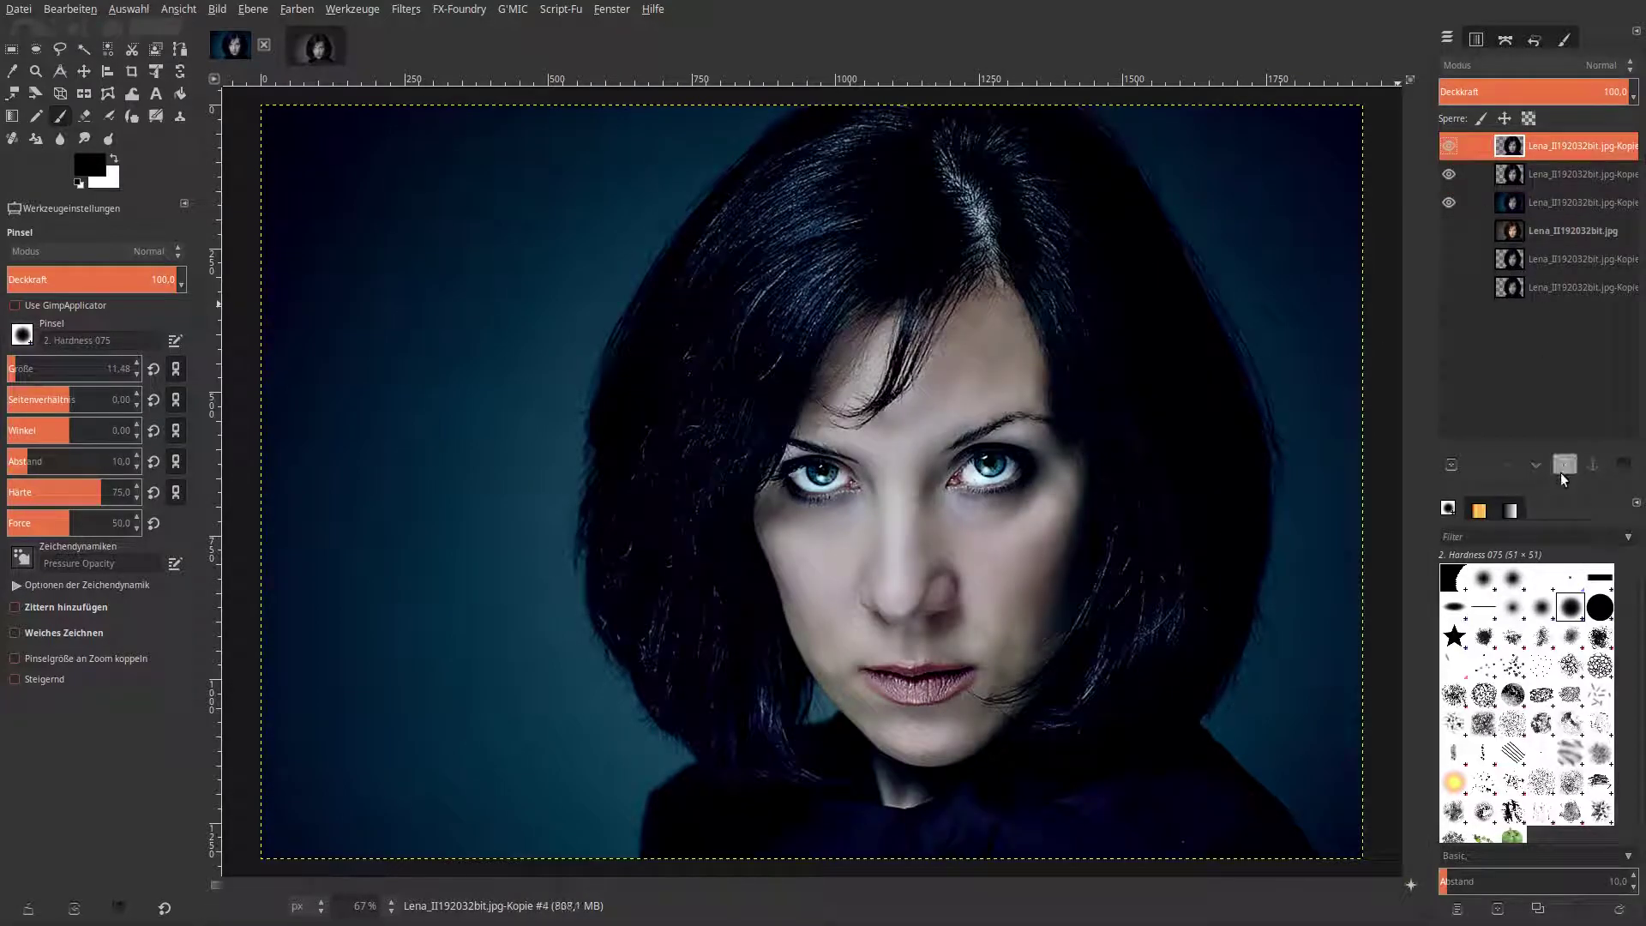
{"action": "left_click", "coordinate": [1540, 466]}
{"action": "left_click", "coordinate": [1539, 466]}
{"action": "left_click", "coordinate": [1540, 466]}
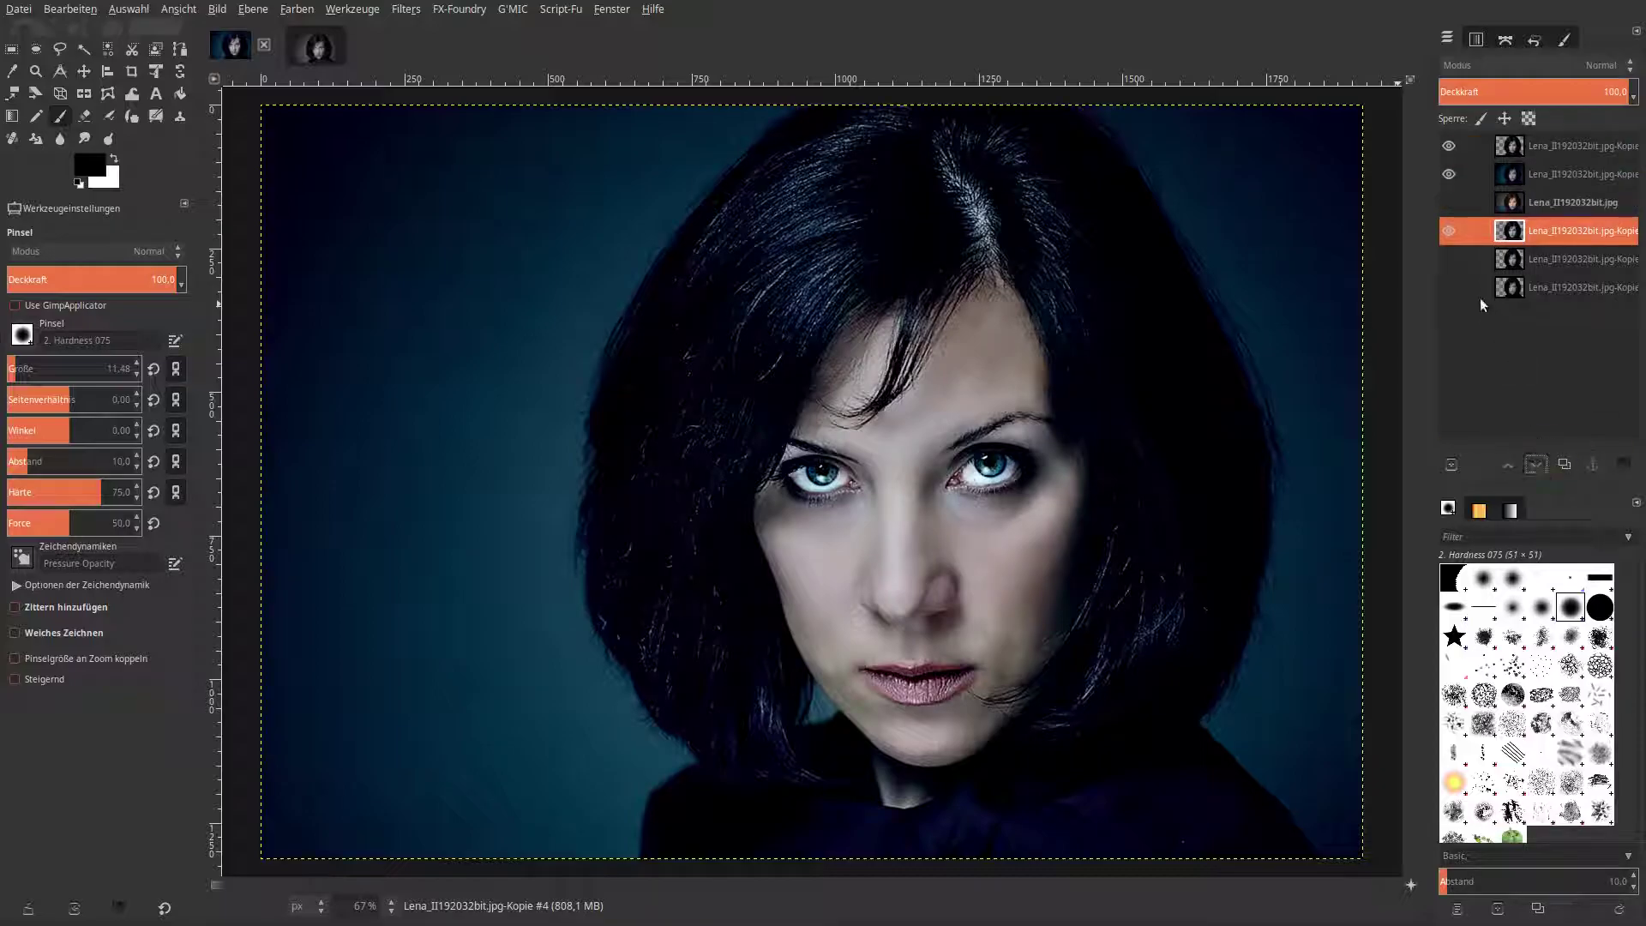
Apply the G'MIC HSL adjustment filter to the topmost portrait layer with an output luminance Gamma of 1.25.
{"action": "left_click", "coordinate": [1509, 175]}
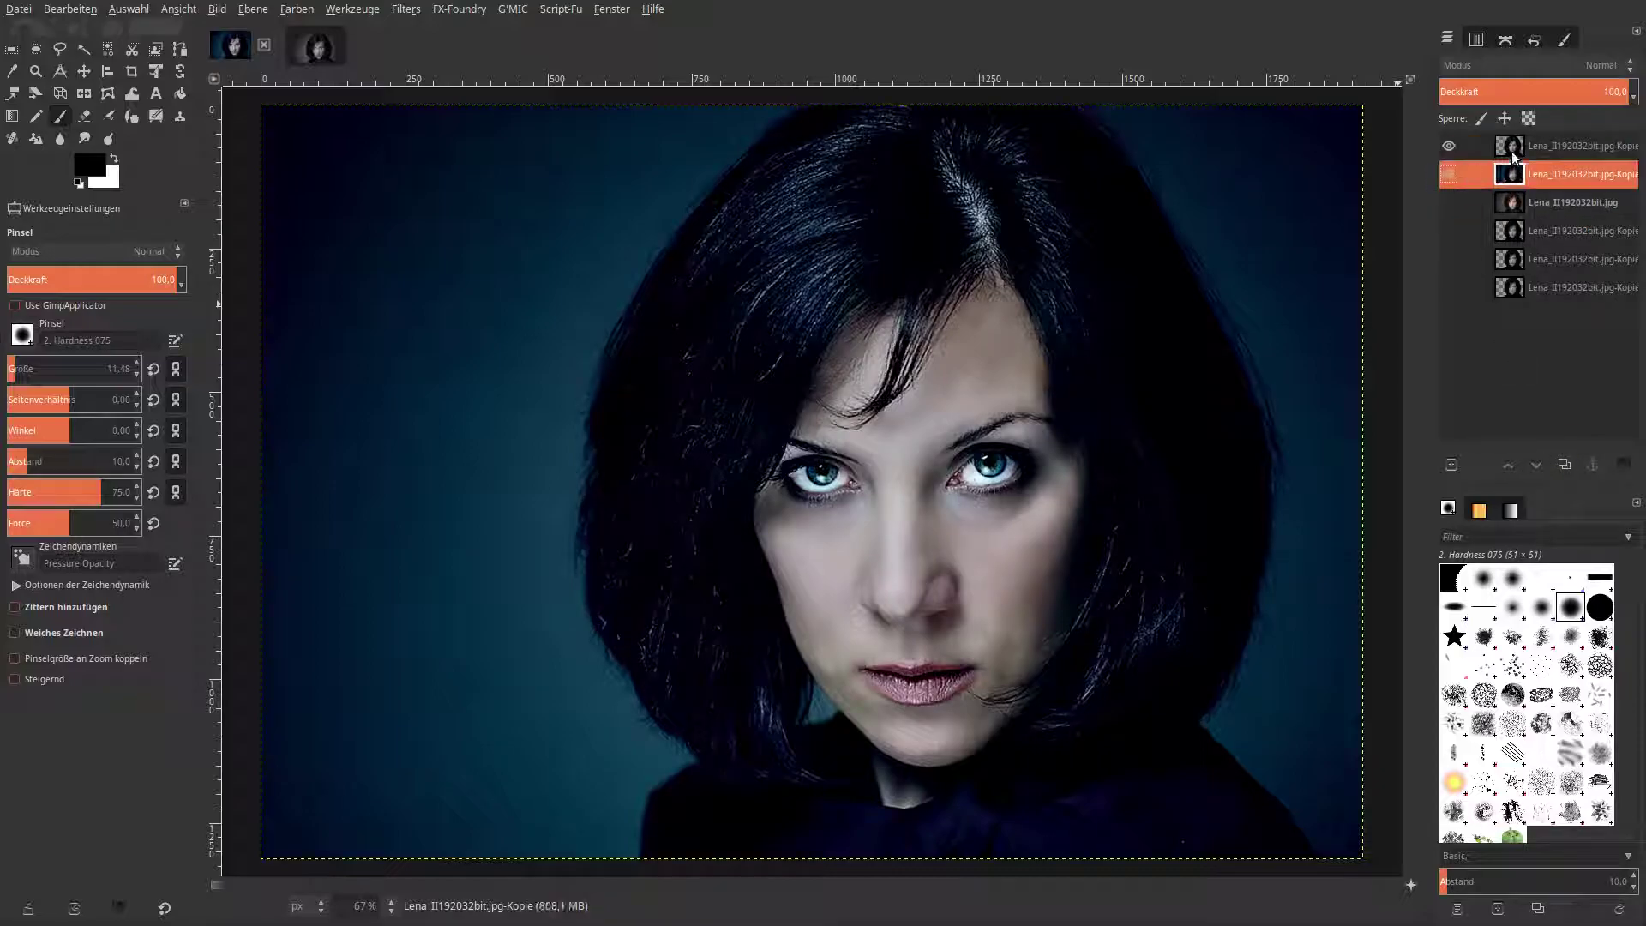
{"action": "left_click", "coordinate": [1510, 151]}
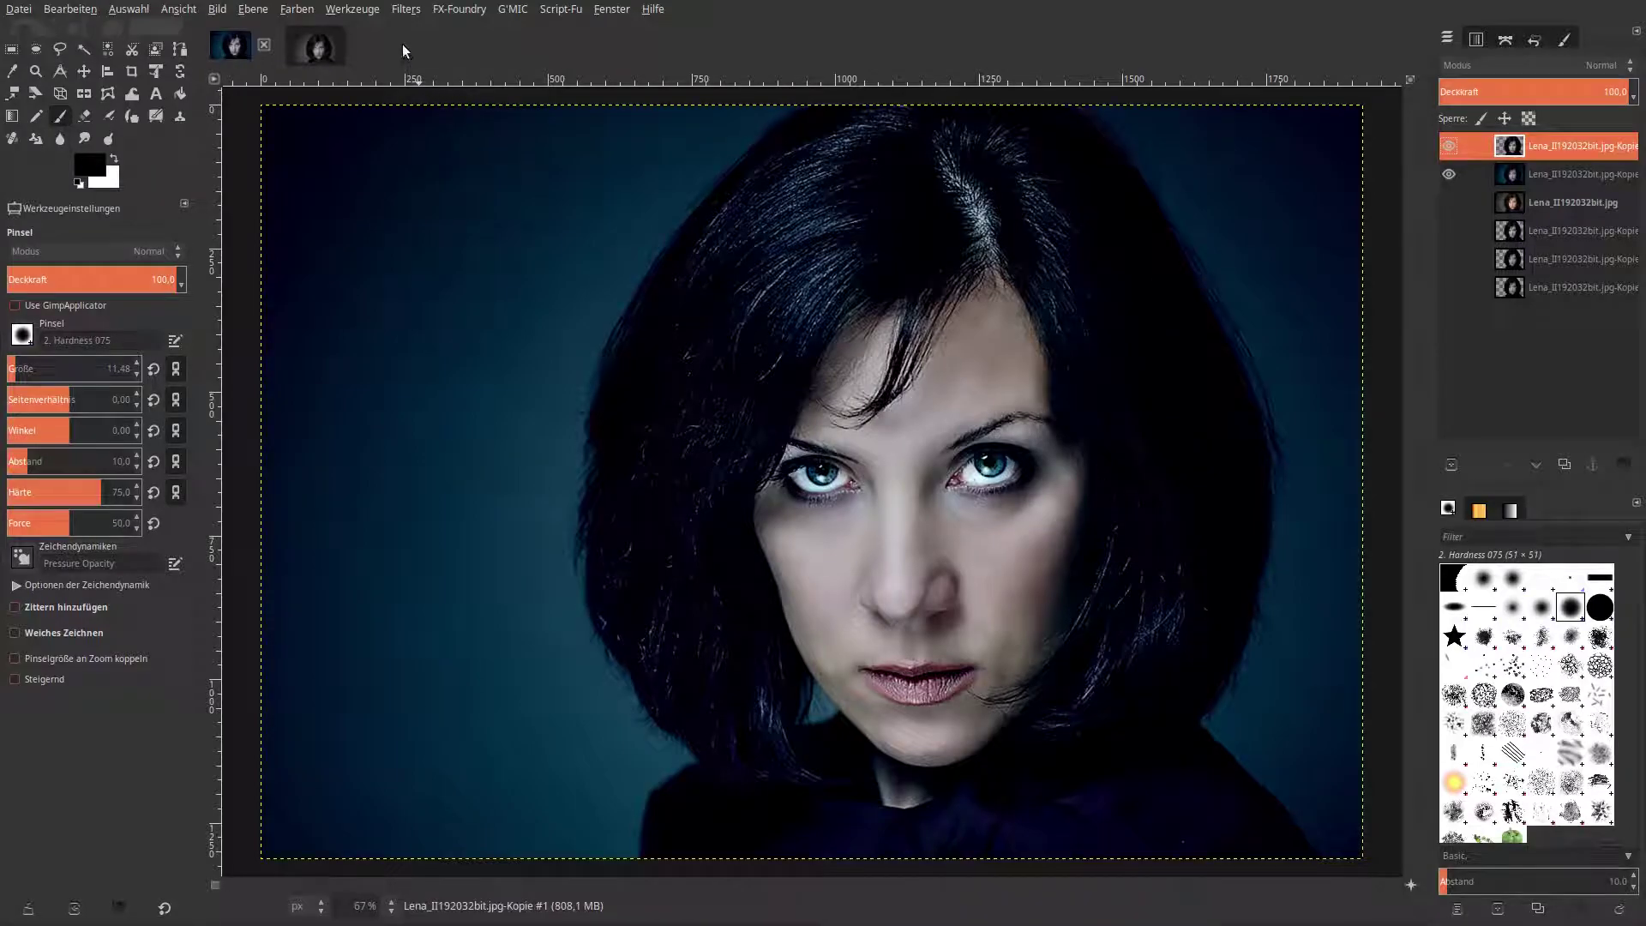
{"action": "left_click", "coordinate": [408, 9]}
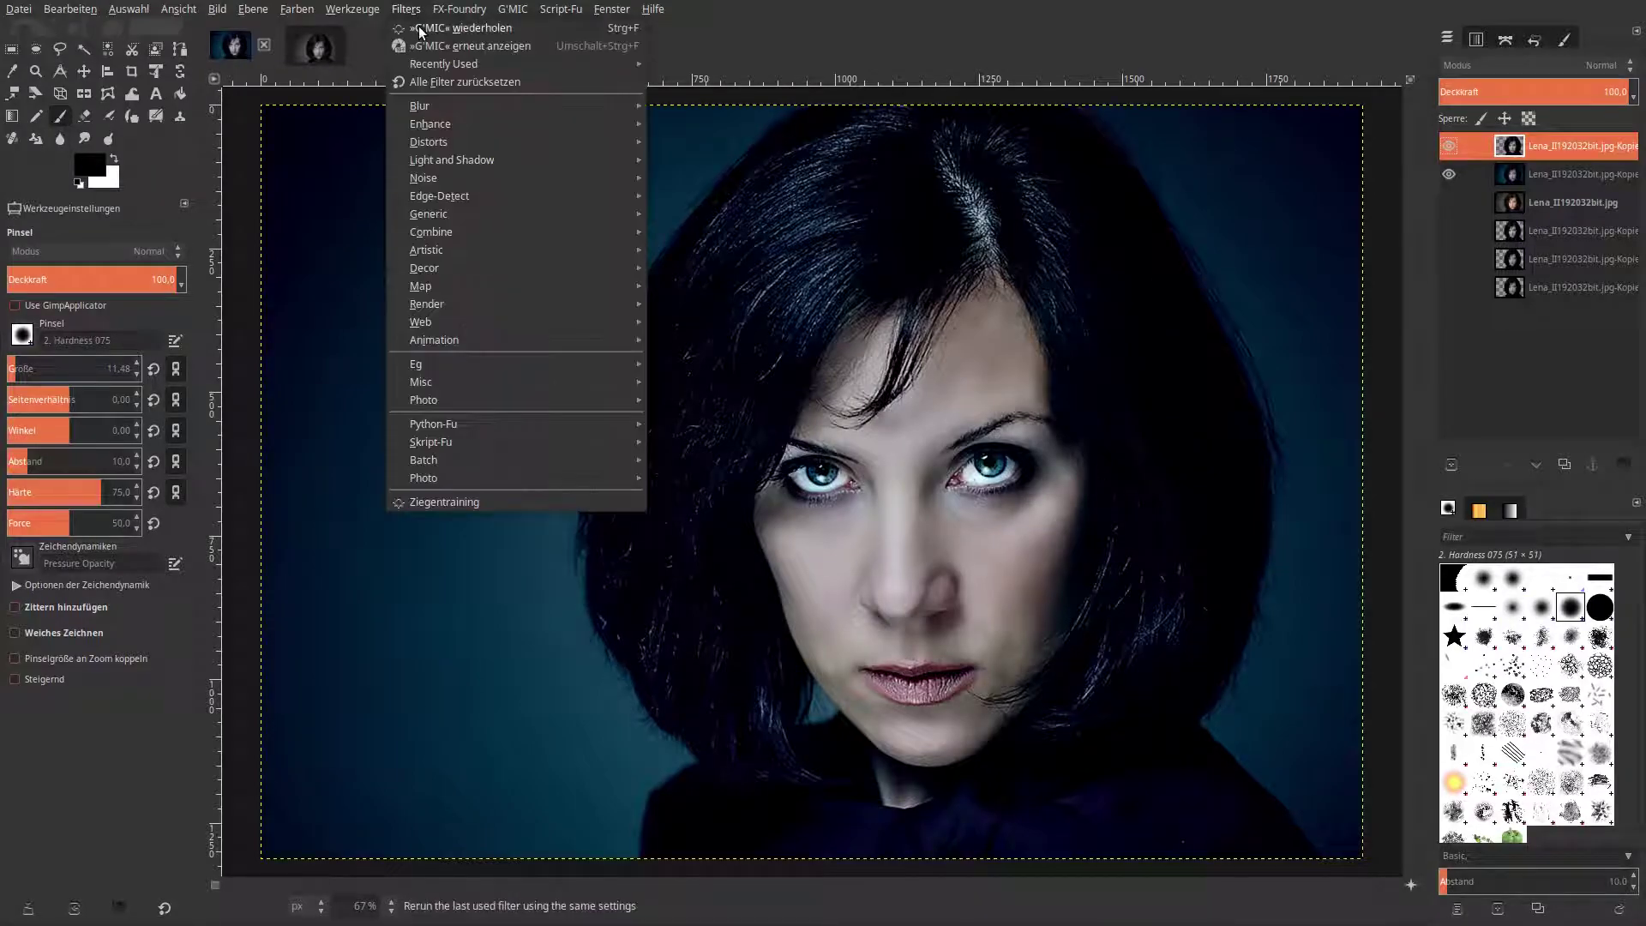
{"action": "left_click", "coordinate": [426, 46]}
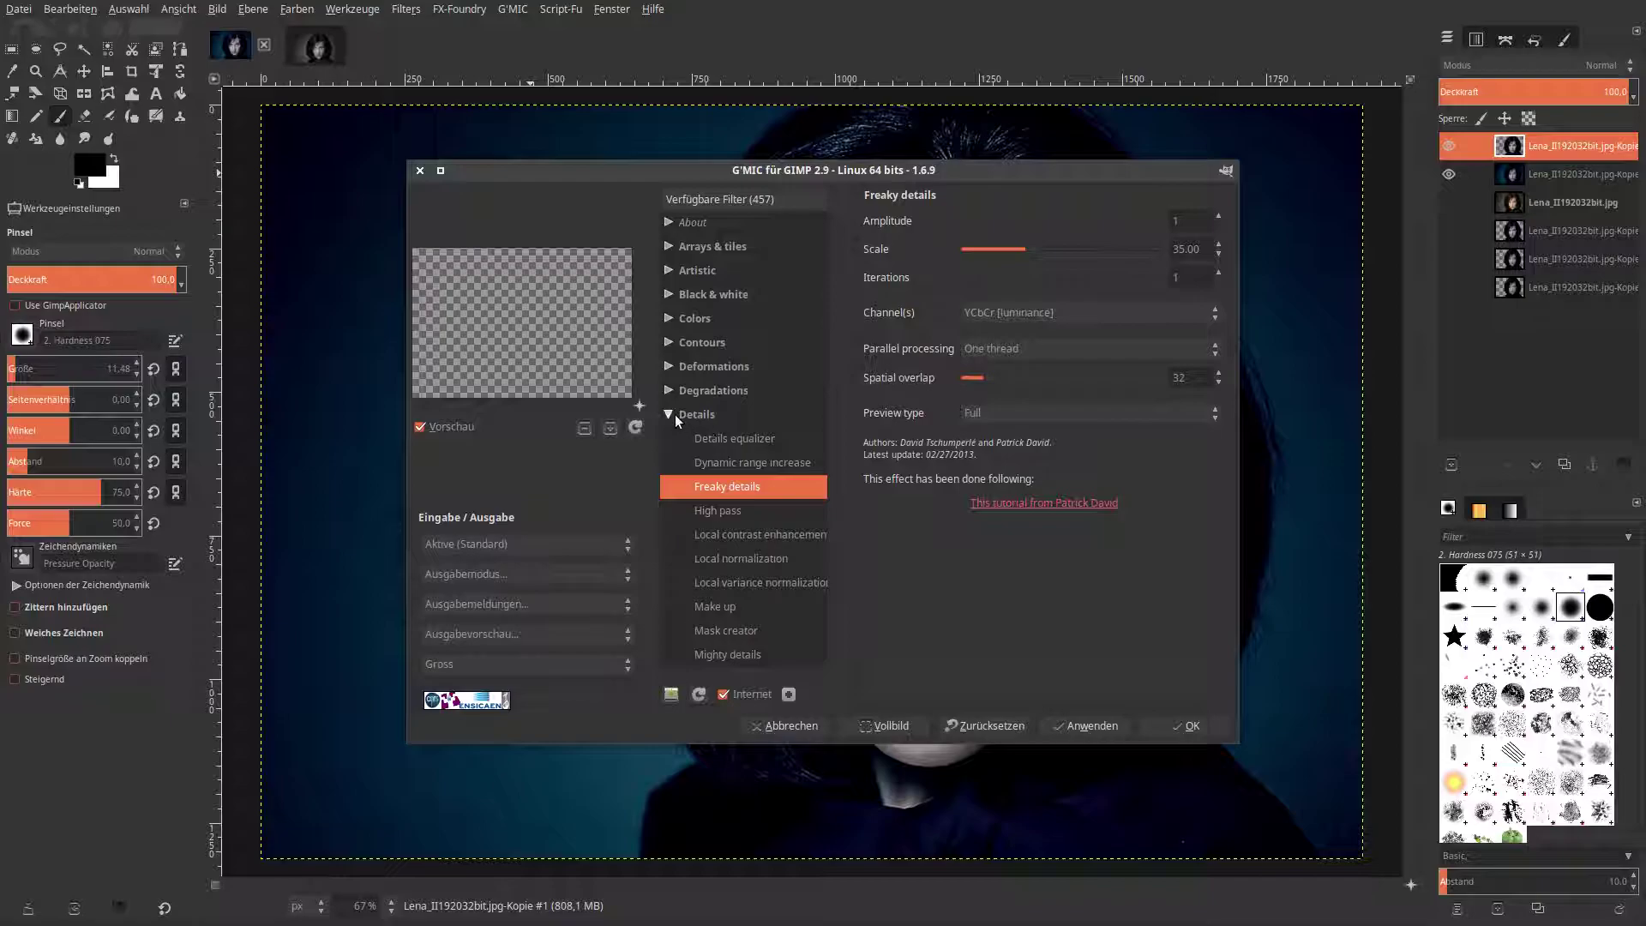
{"action": "left_click", "coordinate": [669, 415]}
{"action": "left_click", "coordinate": [667, 318]}
{"action": "scroll", "coordinate": [725, 439], "scroll_direction": "down", "scroll_amount": 5}
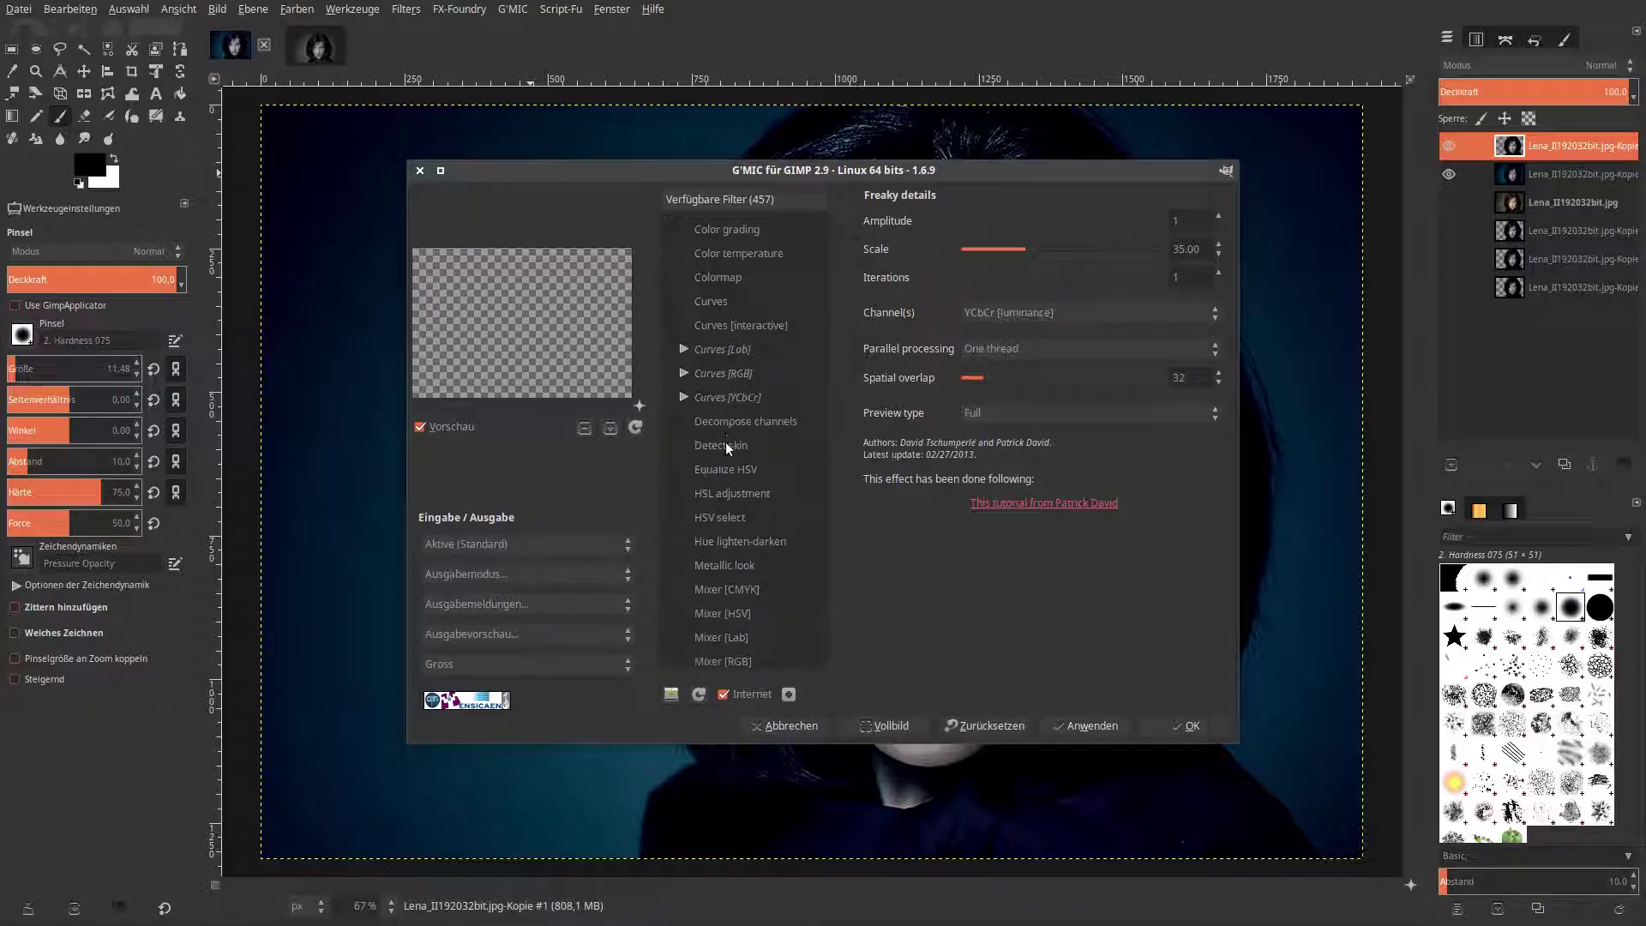
{"action": "left_click", "coordinate": [724, 495]}
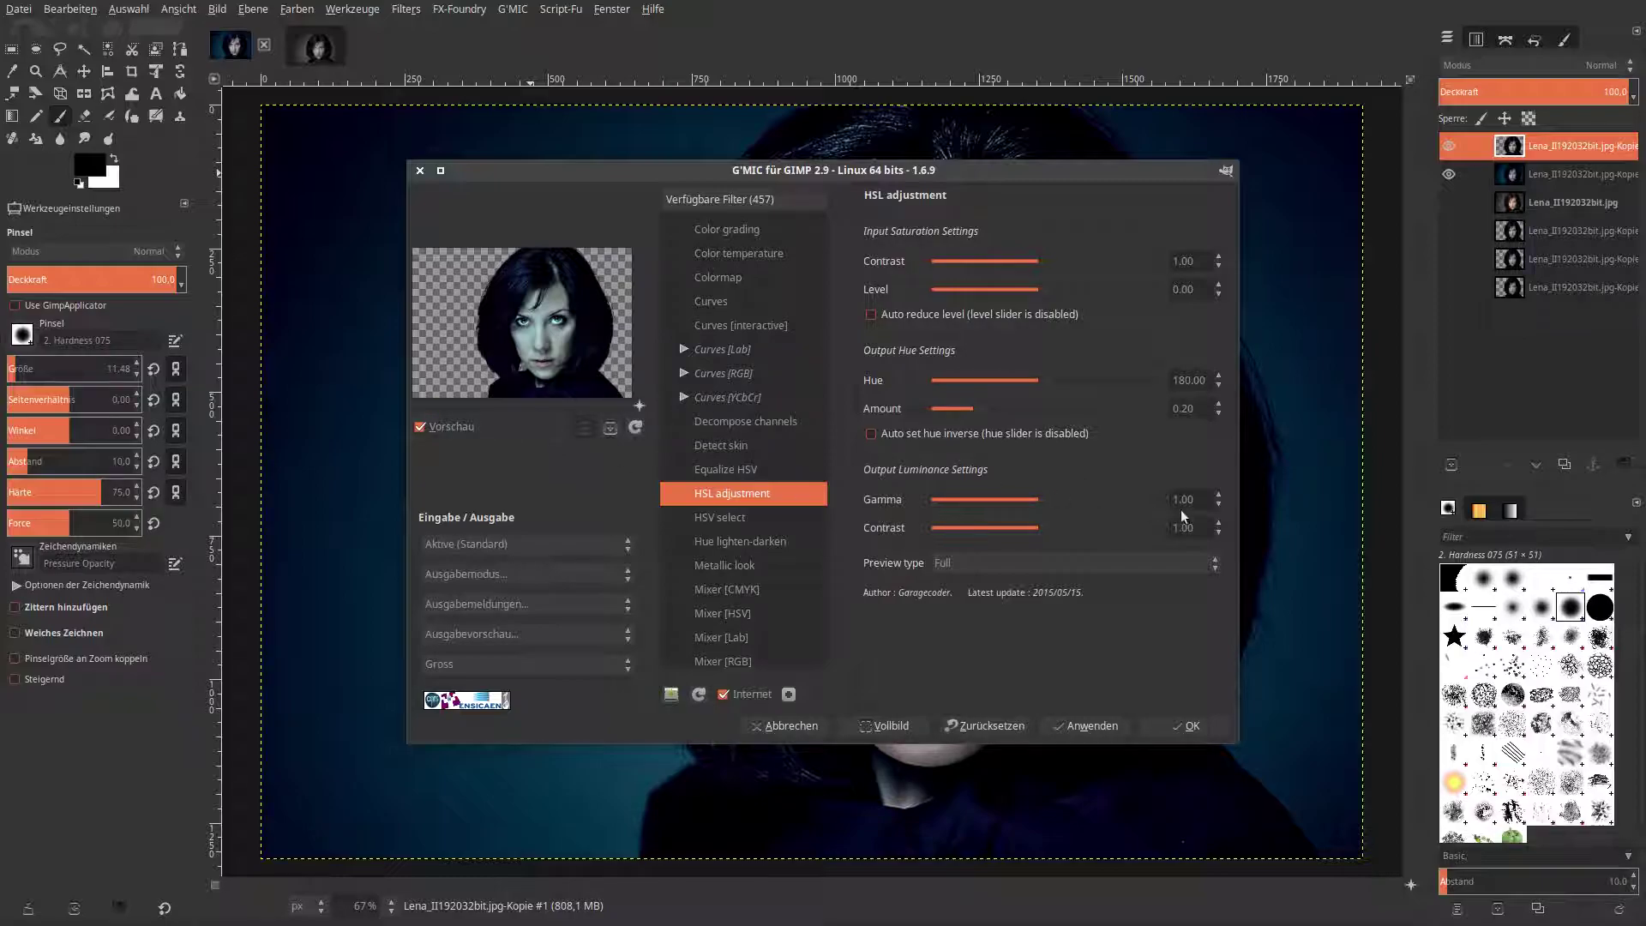
{"action": "left_click_drag", "start_coordinate": [1182, 500], "coordinate": [1206, 506]}
{"action": "type", "text": "25"}
{"action": "left_click", "coordinate": [1190, 723]}
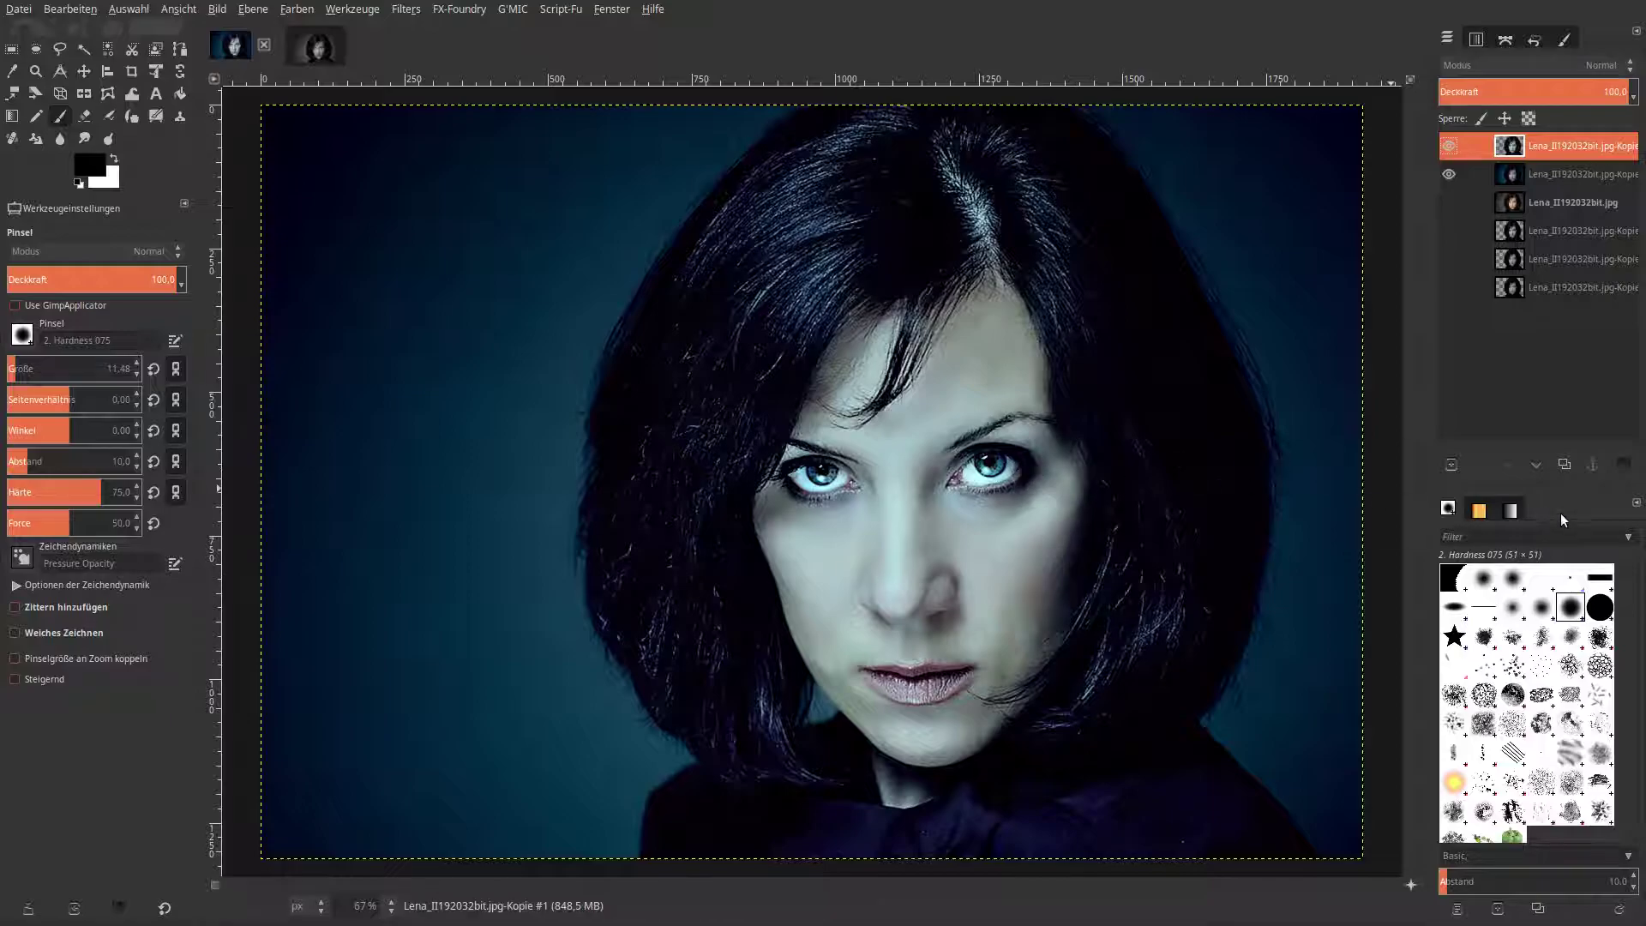
Duplicate the topmost portrait layer and choose G'MIC's Black & white filter for the duplicate.
{"action": "left_click", "coordinate": [1564, 464]}
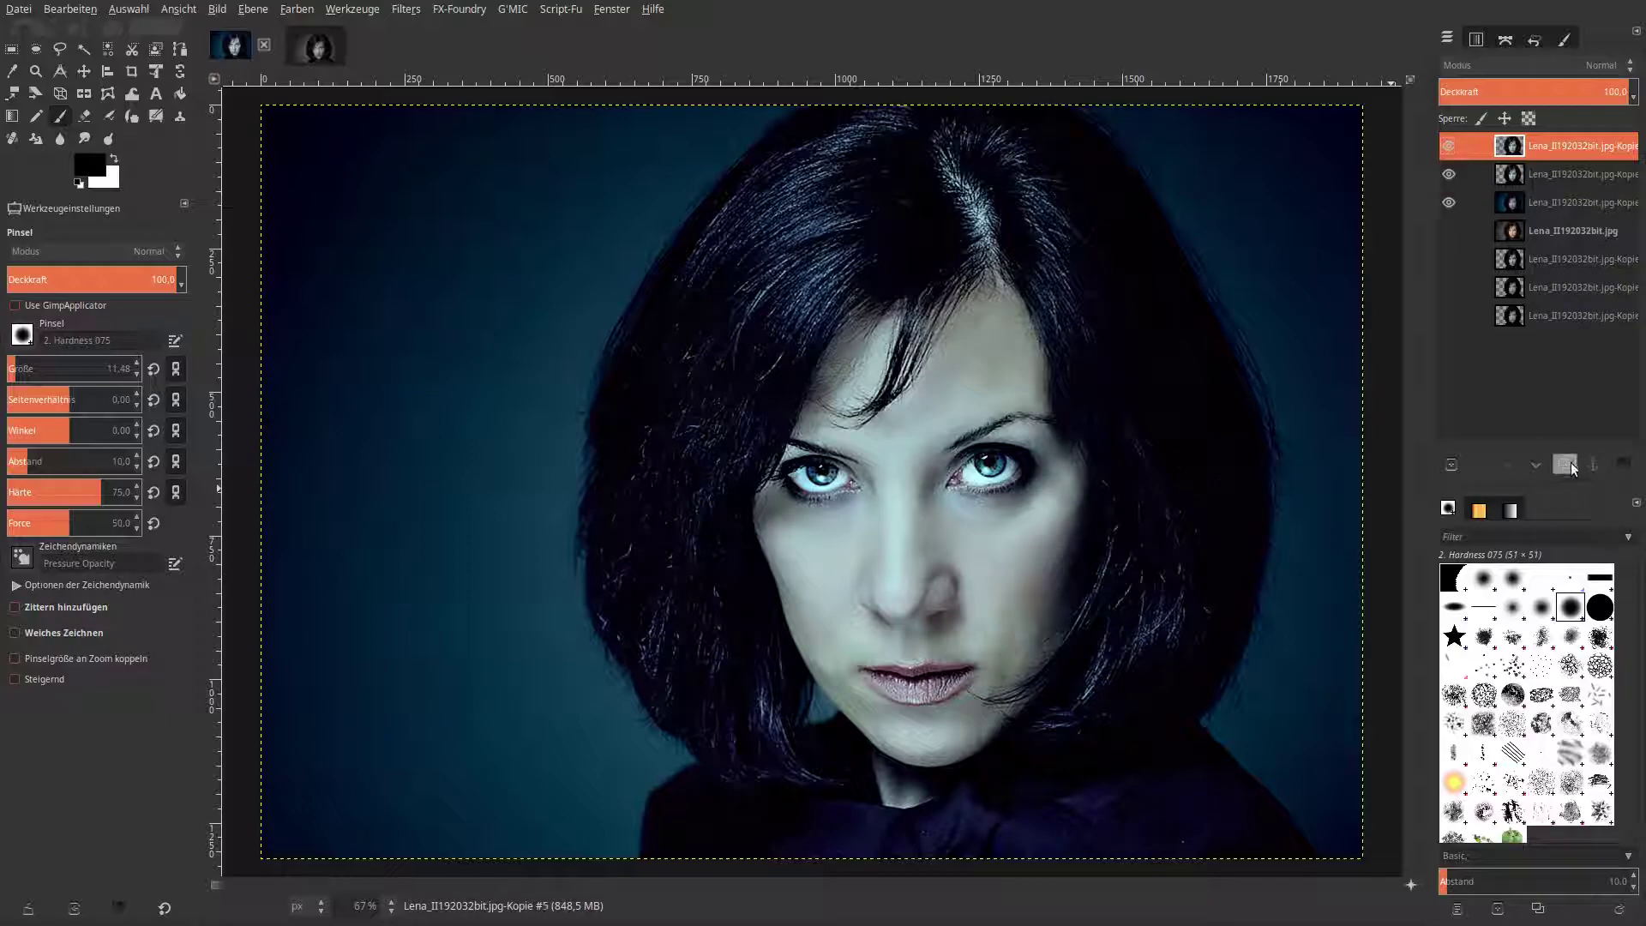
{"action": "left_click", "coordinate": [508, 10]}
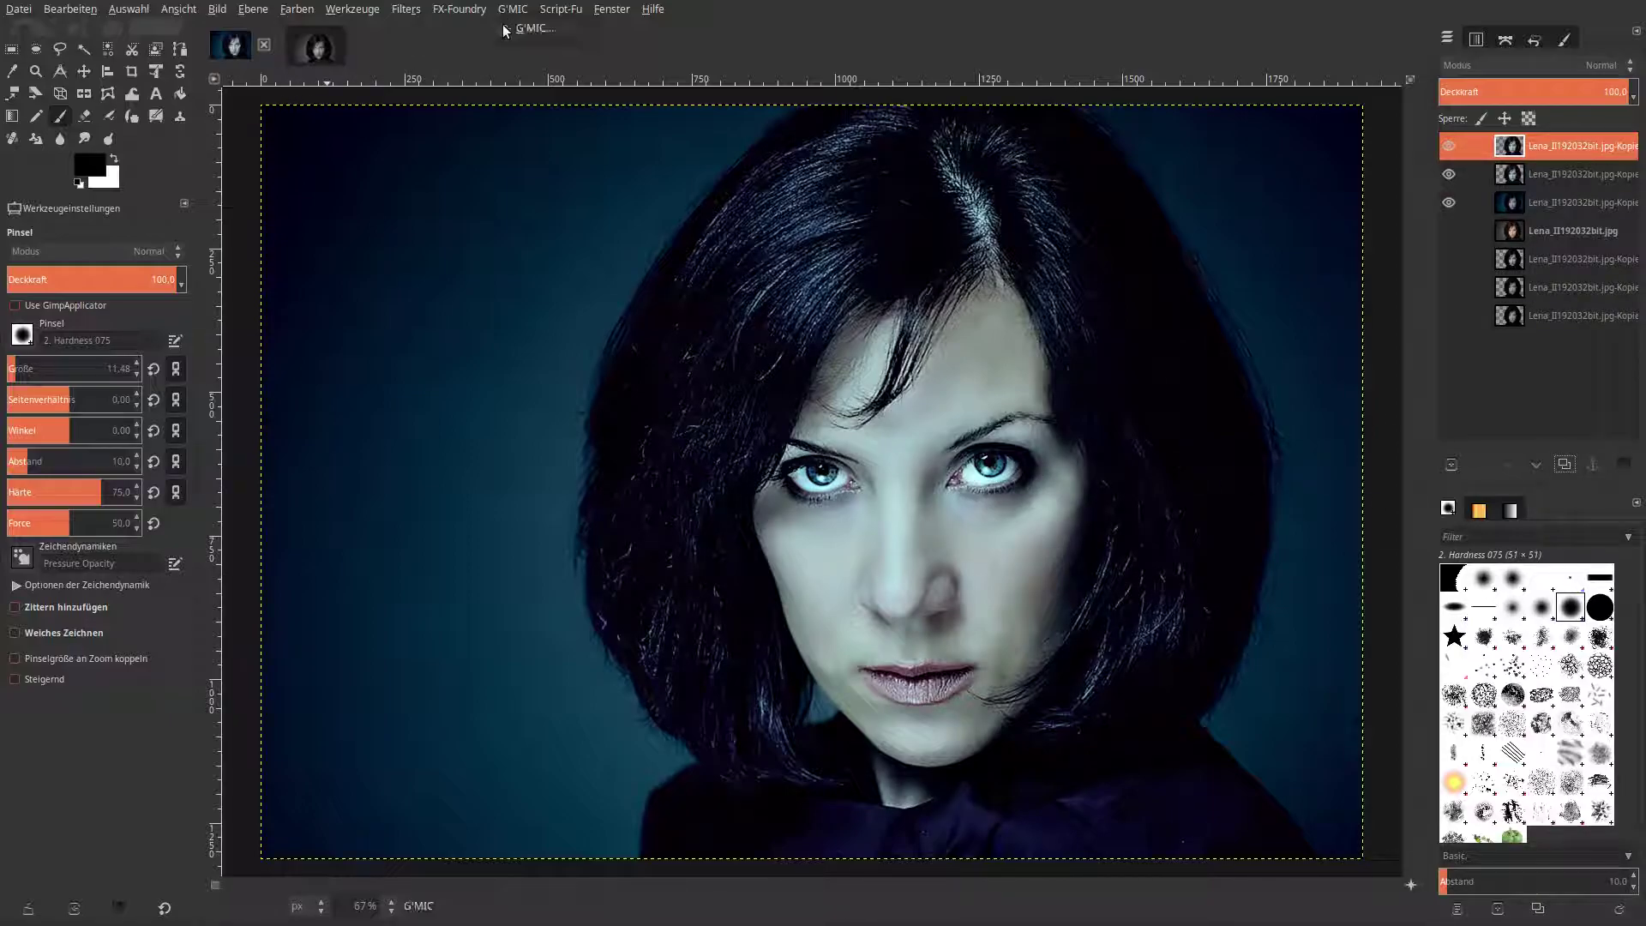
{"action": "left_click", "coordinate": [530, 29]}
{"action": "scroll", "coordinate": [736, 409], "scroll_direction": "up", "scroll_amount": 8}
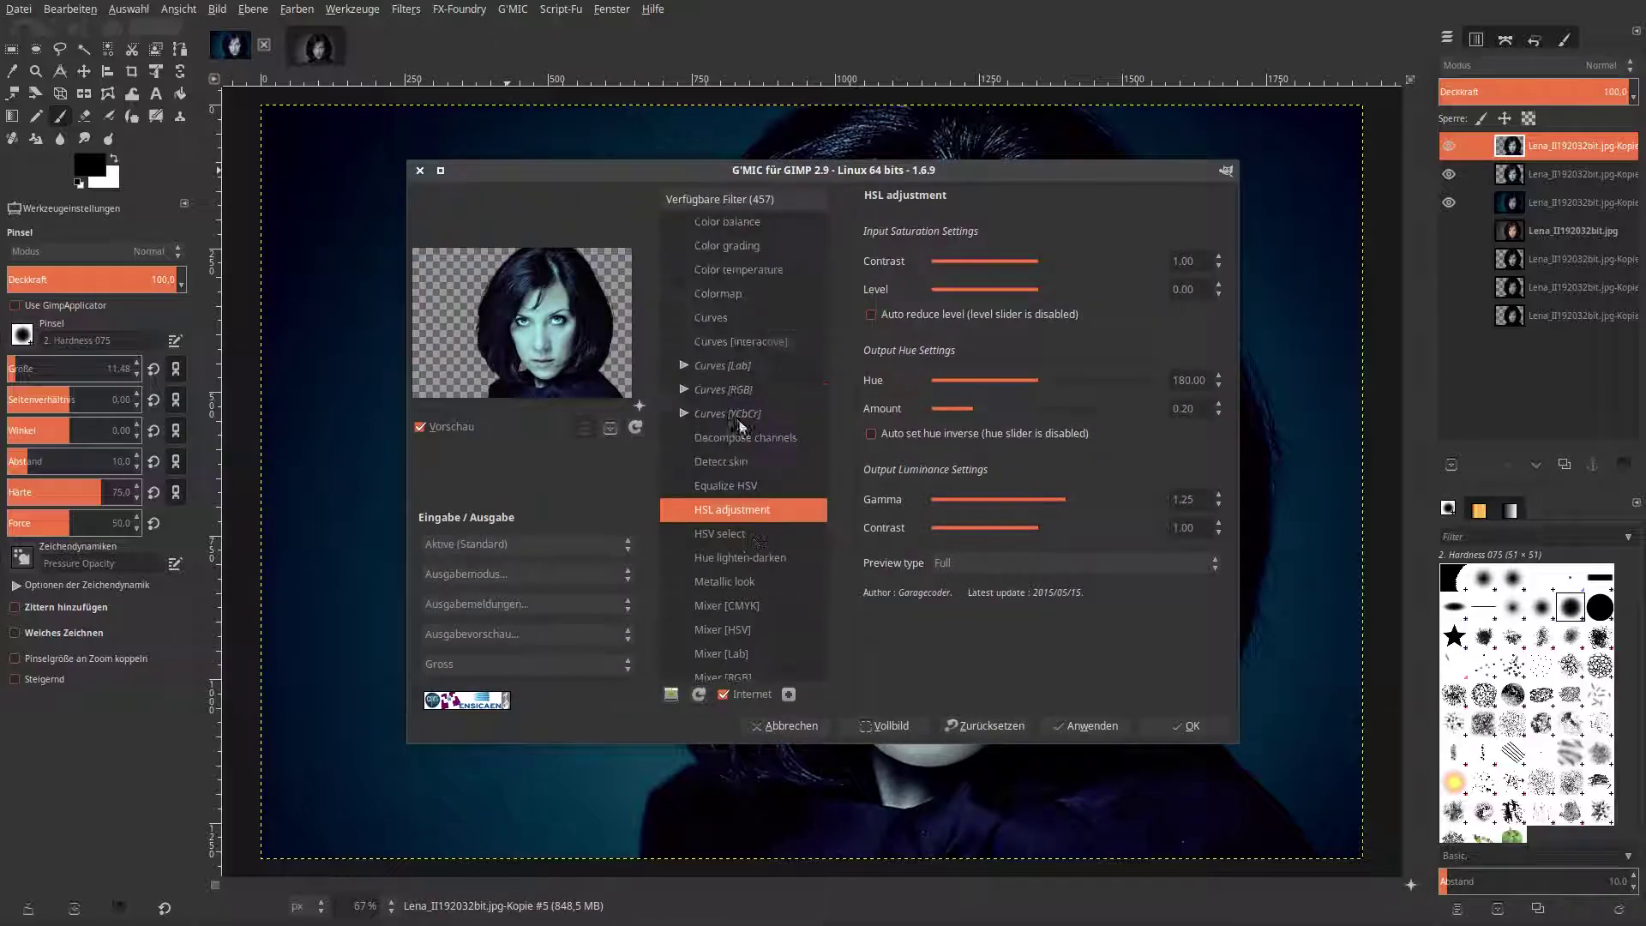
{"action": "left_click", "coordinate": [668, 318]}
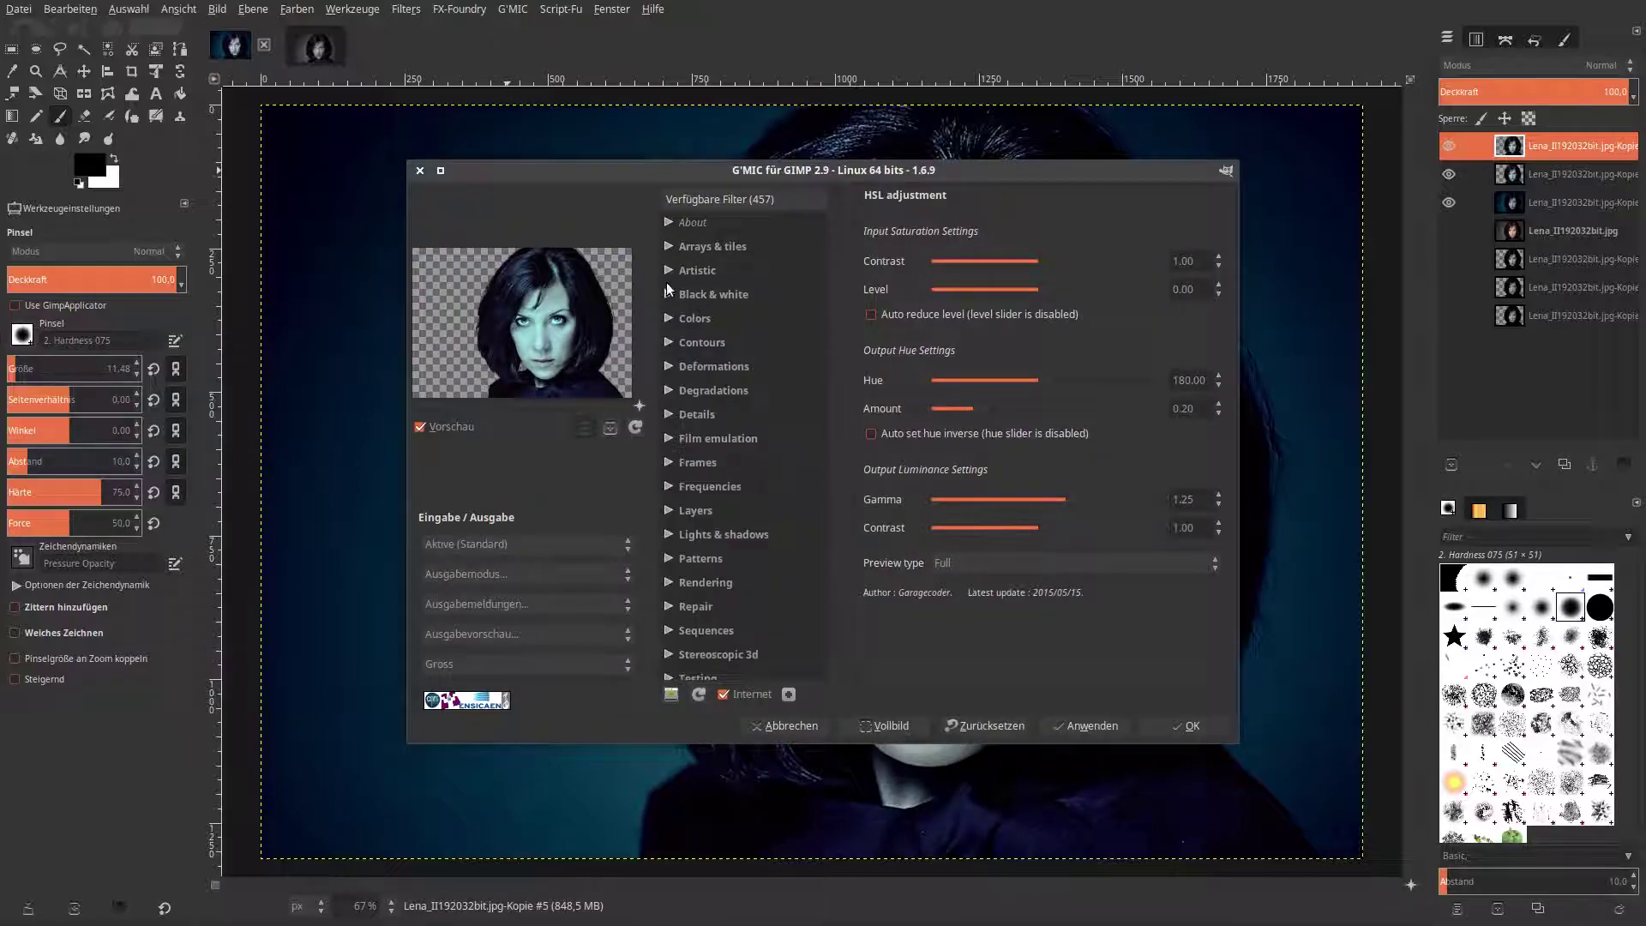
{"action": "left_click", "coordinate": [668, 295]}
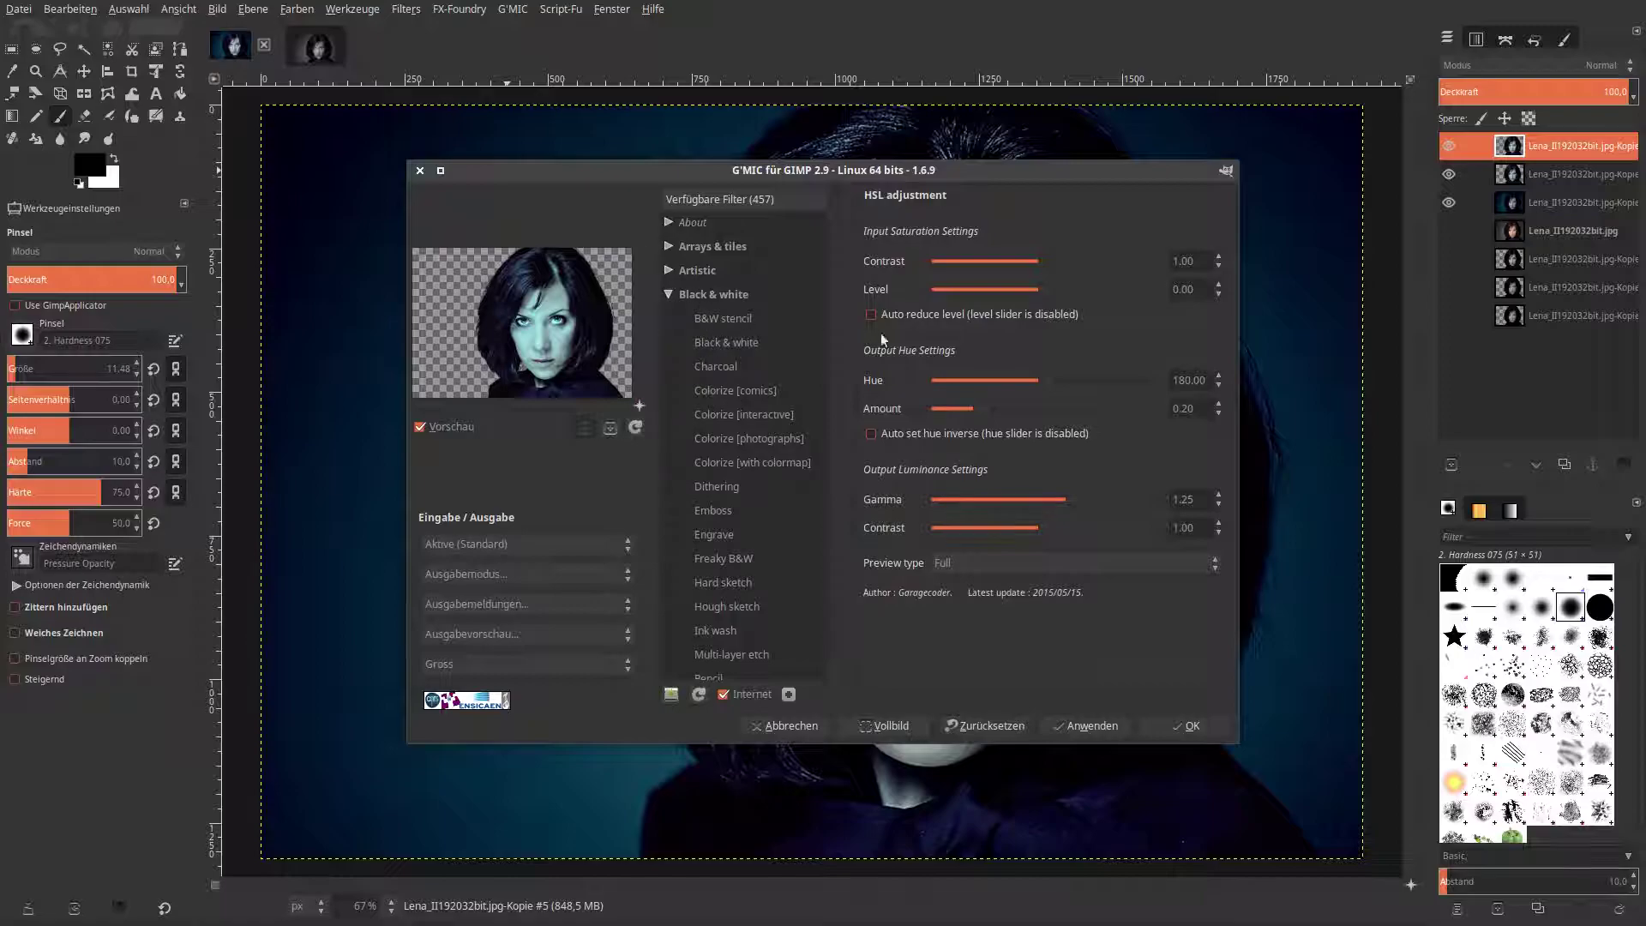
{"action": "left_click", "coordinate": [736, 342]}
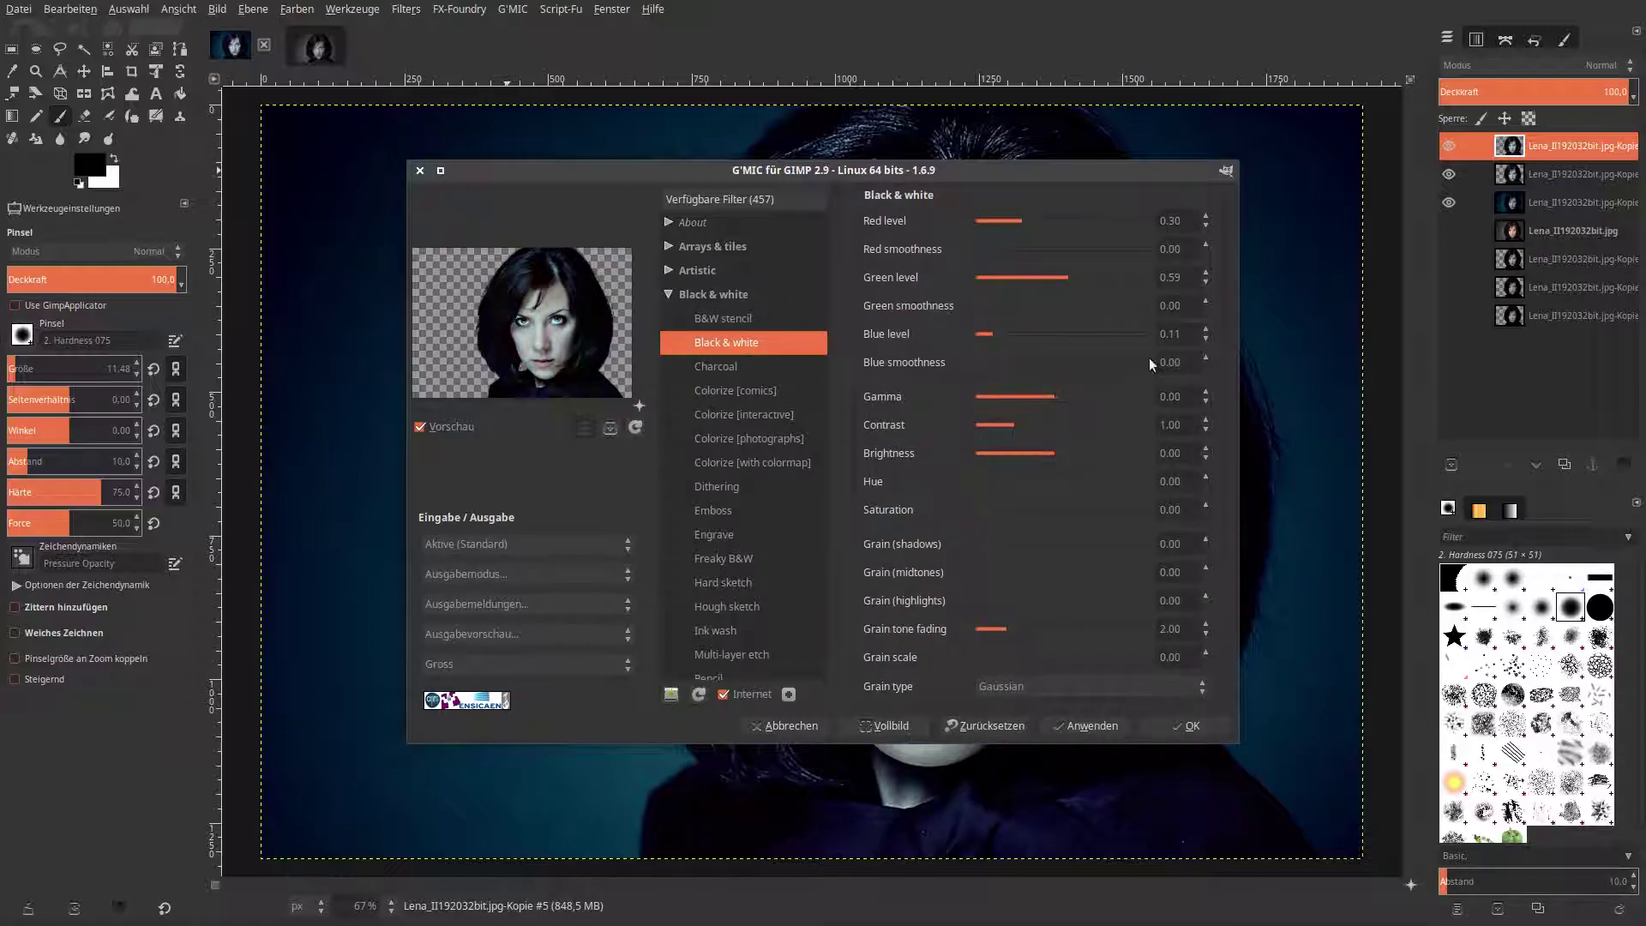
Apply the Black & white filter with Contrast 1.20, Local contrast 17.20 and Radius 195.
{"action": "double_click", "coordinate": [1175, 425]}
{"action": "type", "text": "20"}
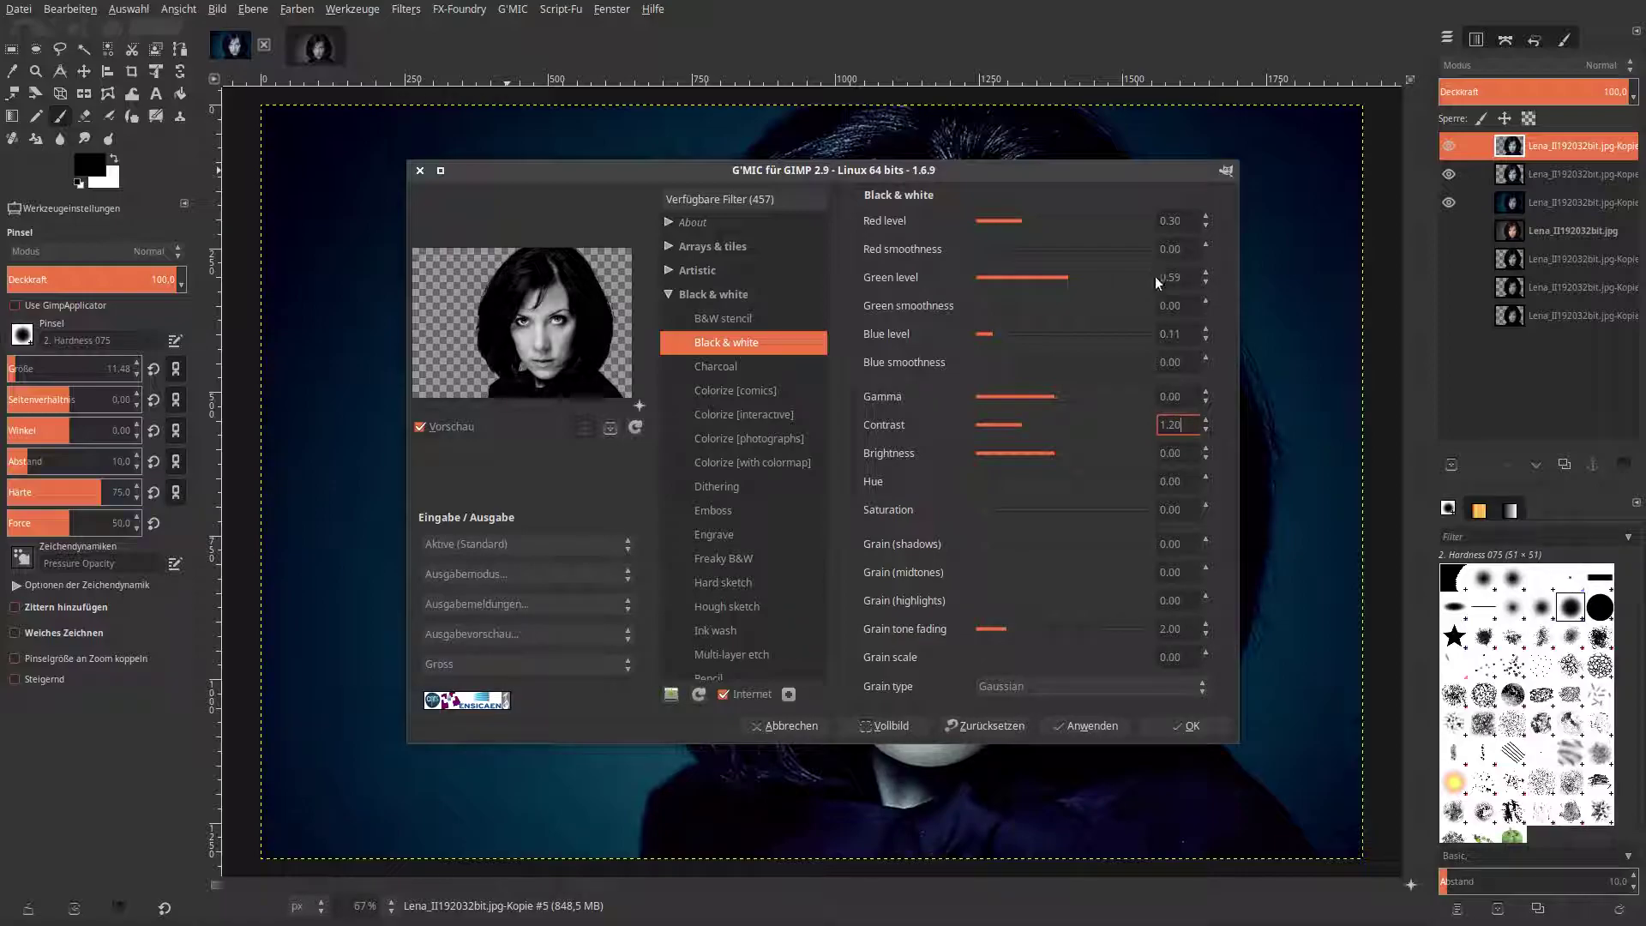
{"action": "left_click_drag", "start_coordinate": [1231, 446], "coordinate": [1230, 518]}
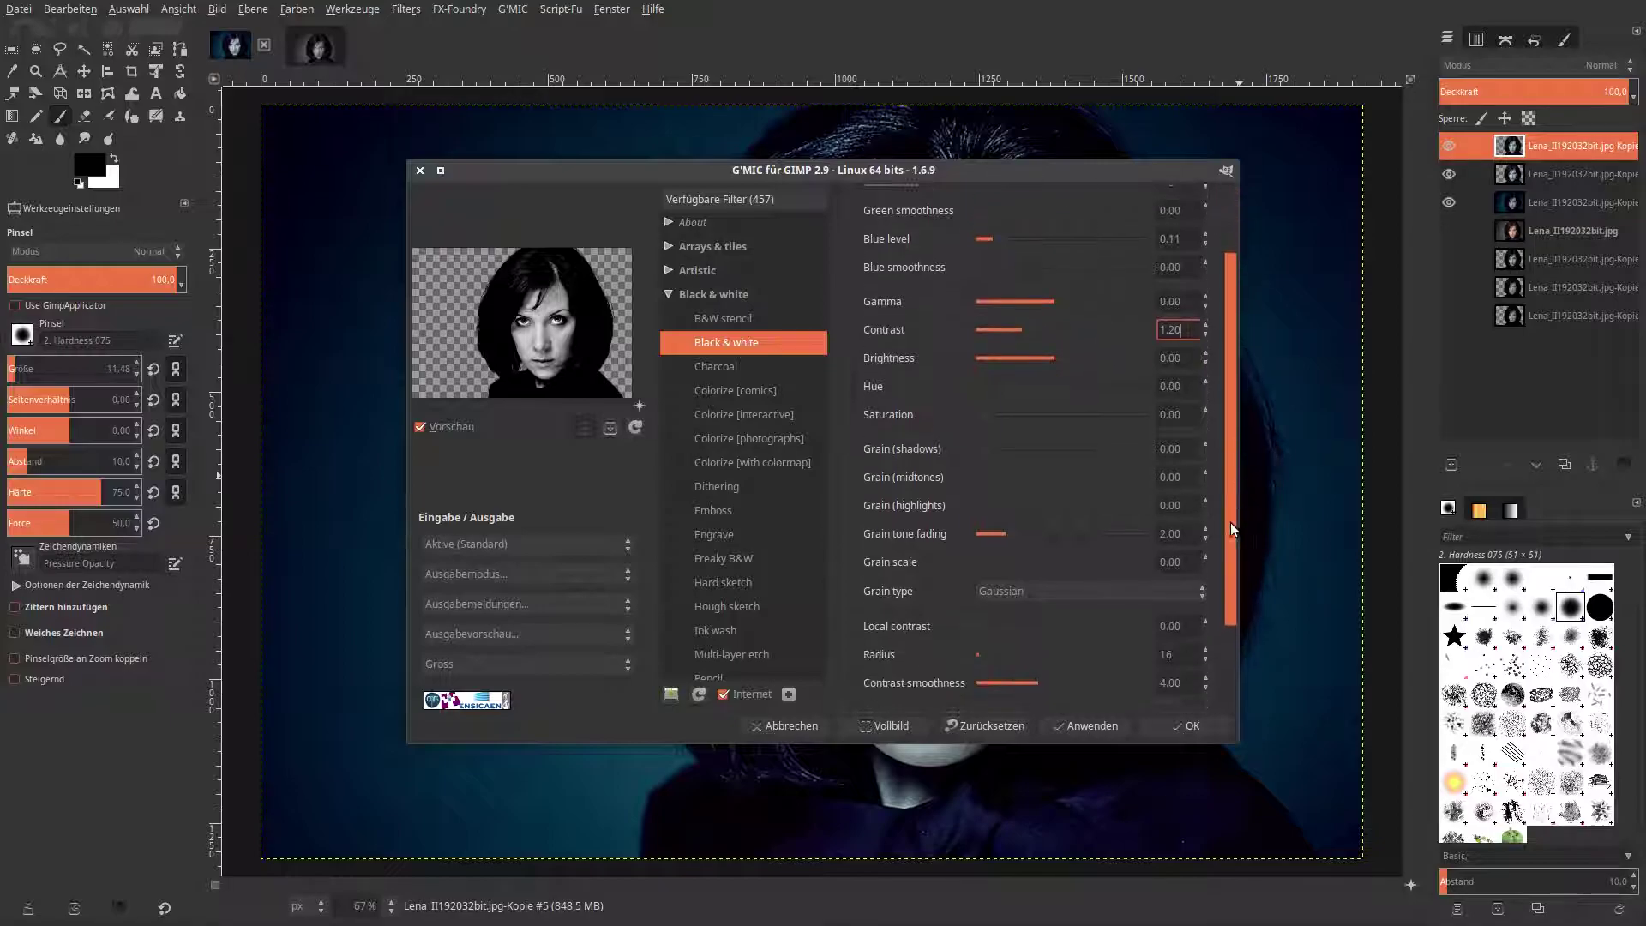
{"action": "left_click", "coordinate": [1190, 568]}
{"action": "double_click", "coordinate": [1184, 569]}
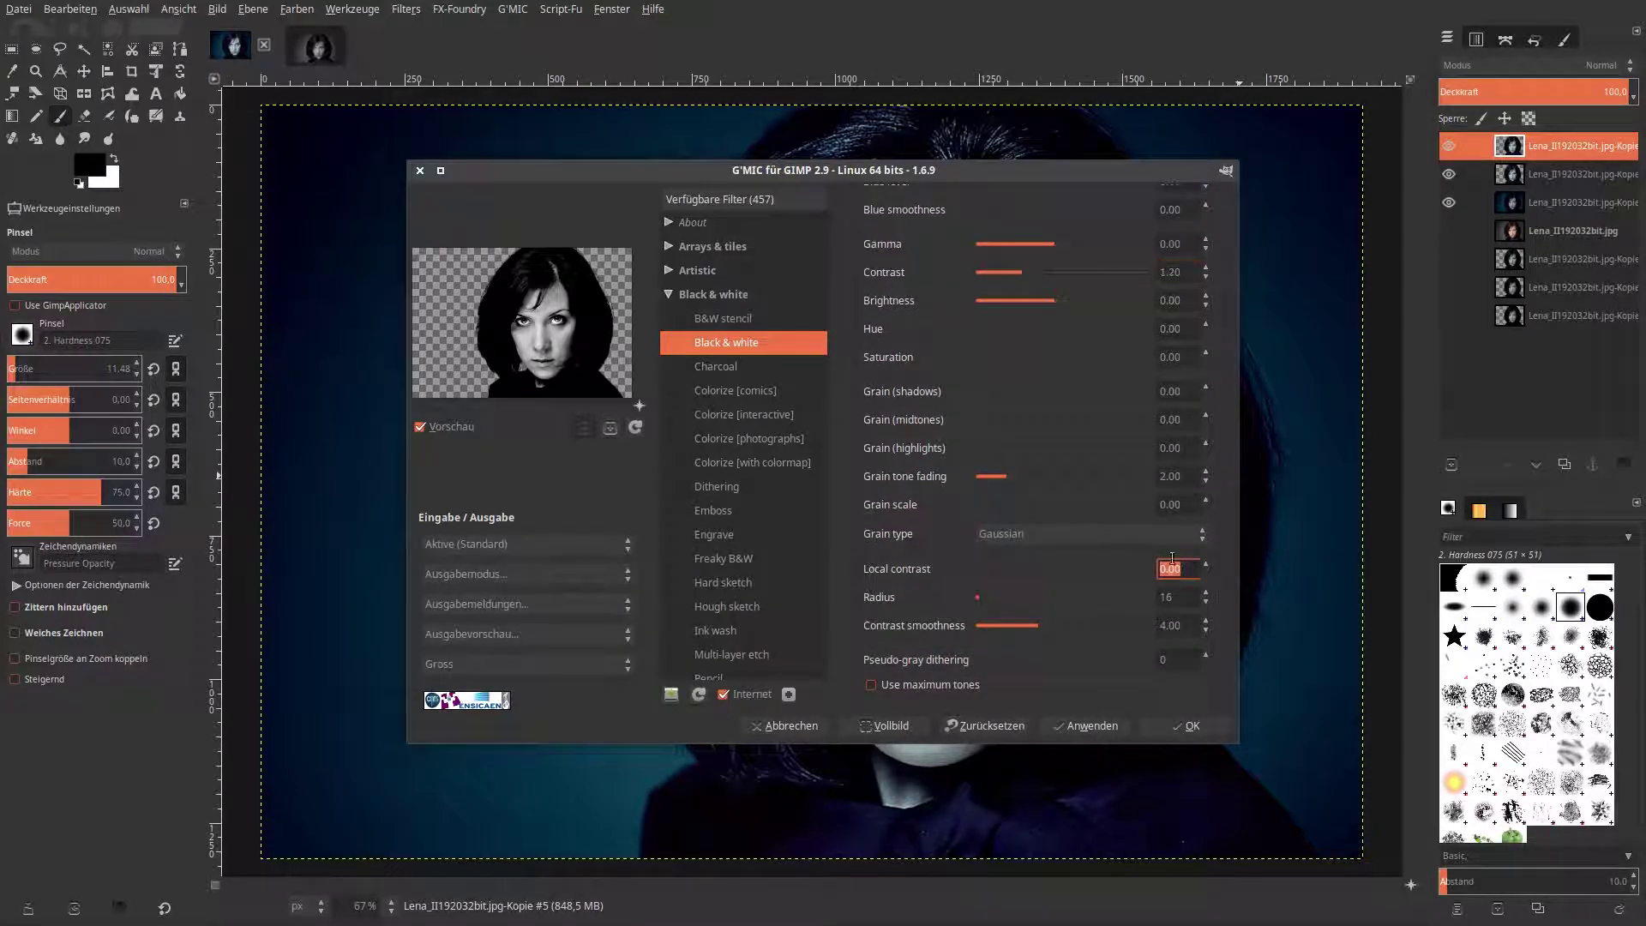
{"action": "type", "text": "17.2"}
{"action": "key", "text": "Return"}
{"action": "double_click", "coordinate": [1174, 598]}
{"action": "type", "text": "195"}
{"action": "key", "text": "Return"}
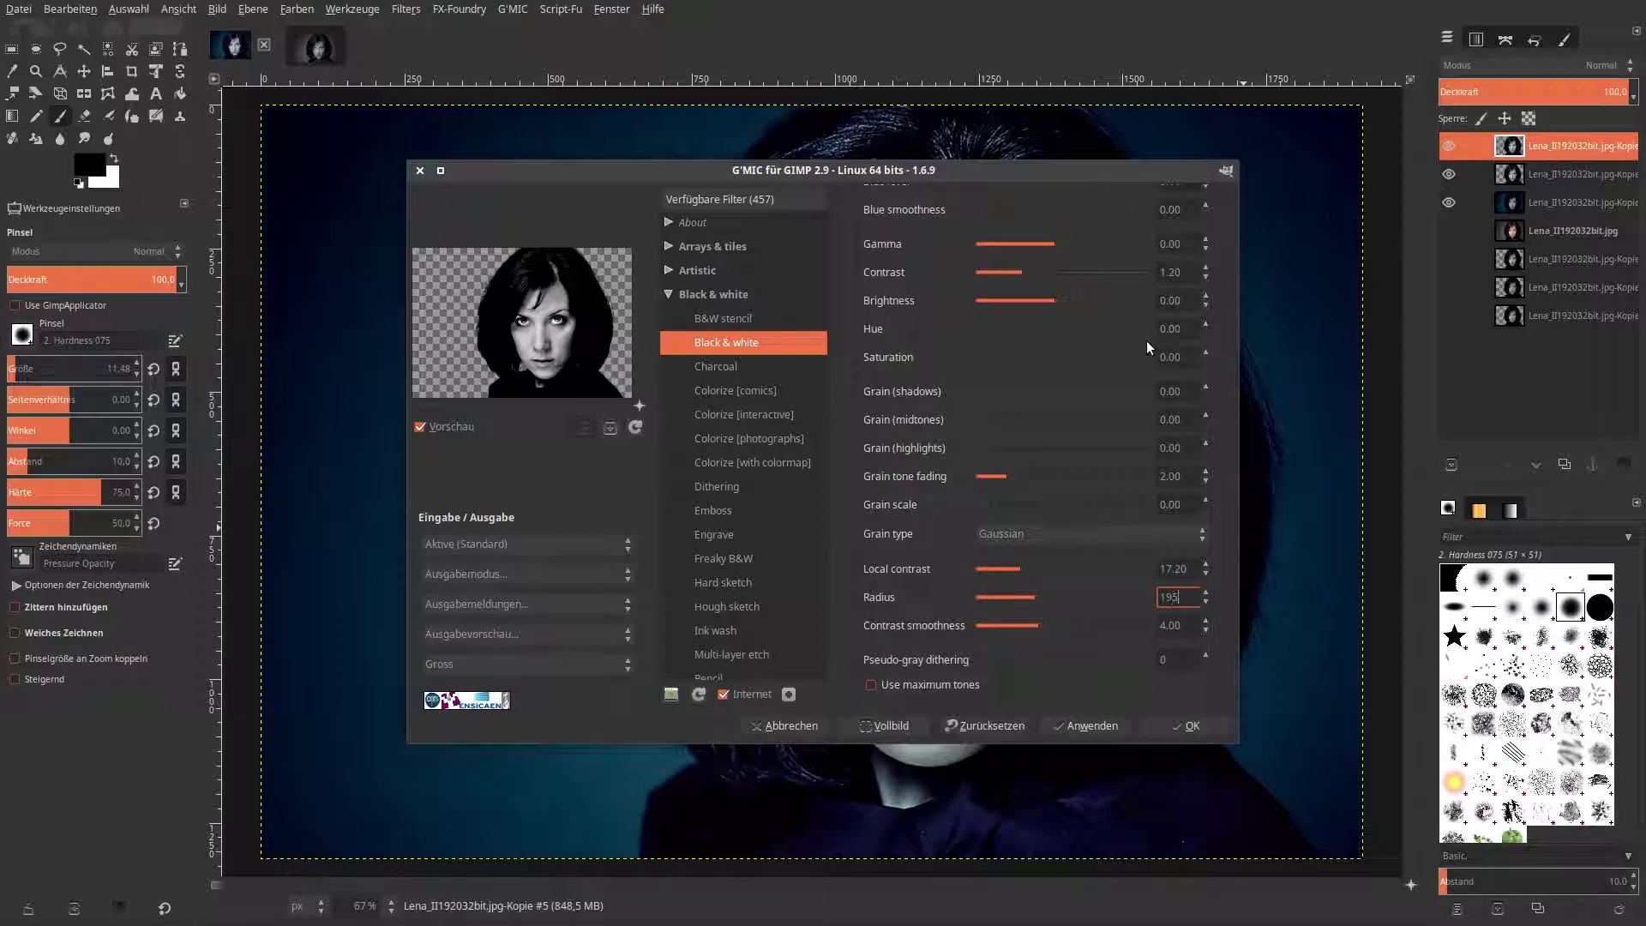
{"action": "left_click", "coordinate": [1174, 725]}
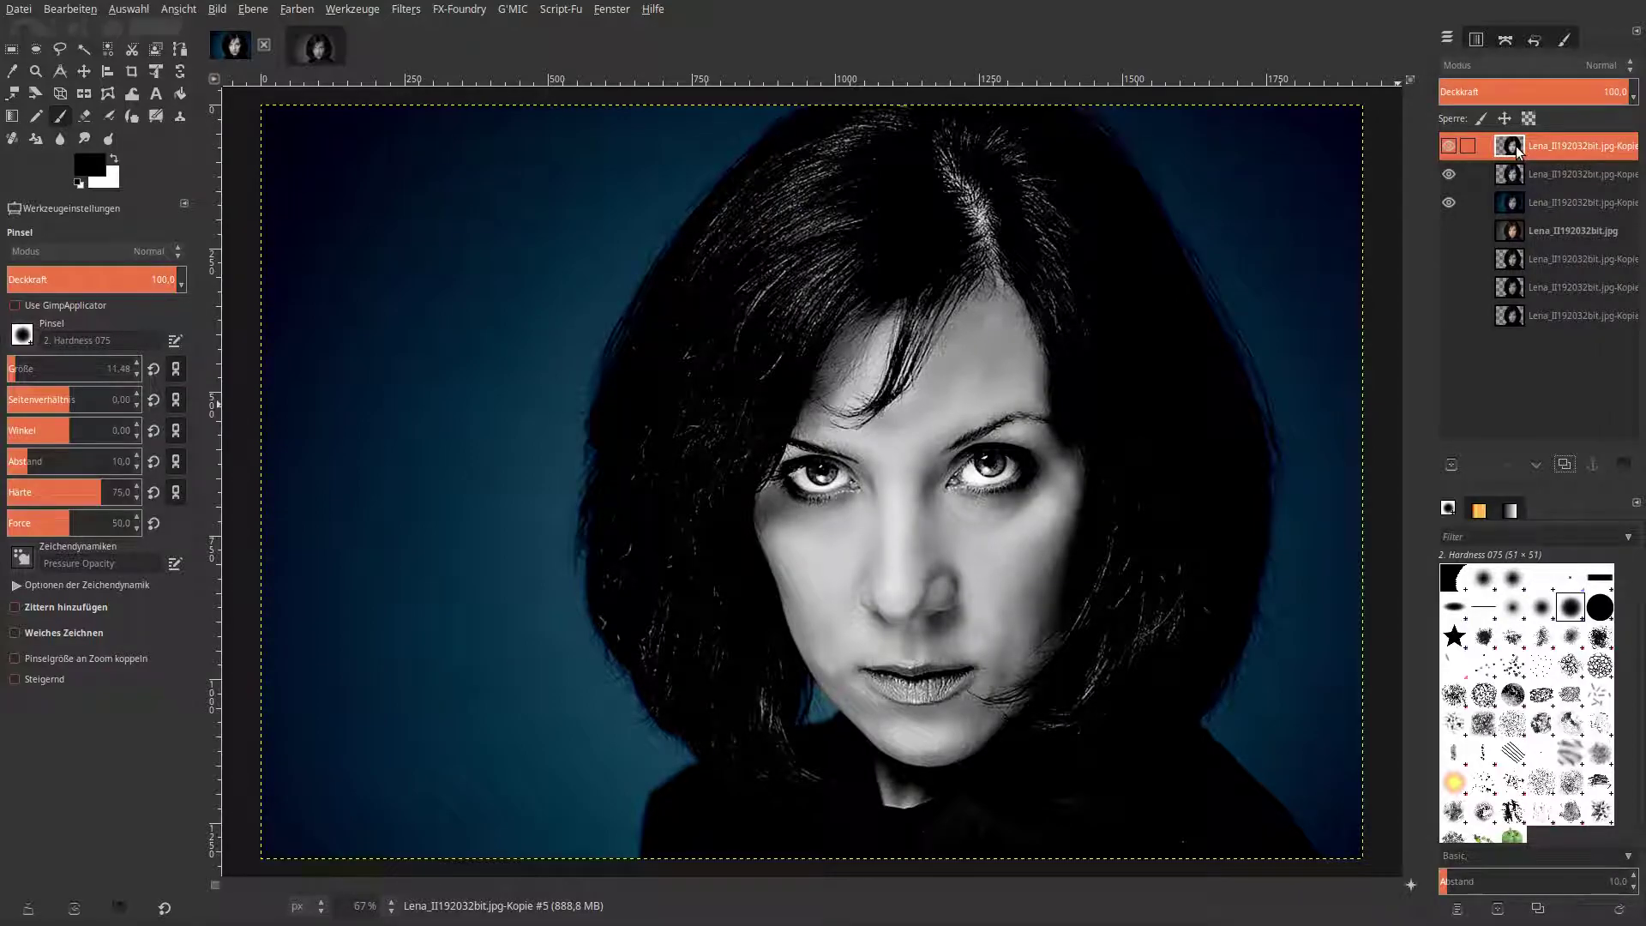
Duplicate the black-and-white layer three times, hide the three upper copies and select the lowest black-and-white layer.
{"action": "left_click", "coordinate": [1565, 464]}
{"action": "left_click", "coordinate": [1565, 465]}
{"action": "left_click", "coordinate": [1565, 465]}
{"action": "left_click", "coordinate": [1449, 203]}
{"action": "left_click", "coordinate": [1483, 225]}
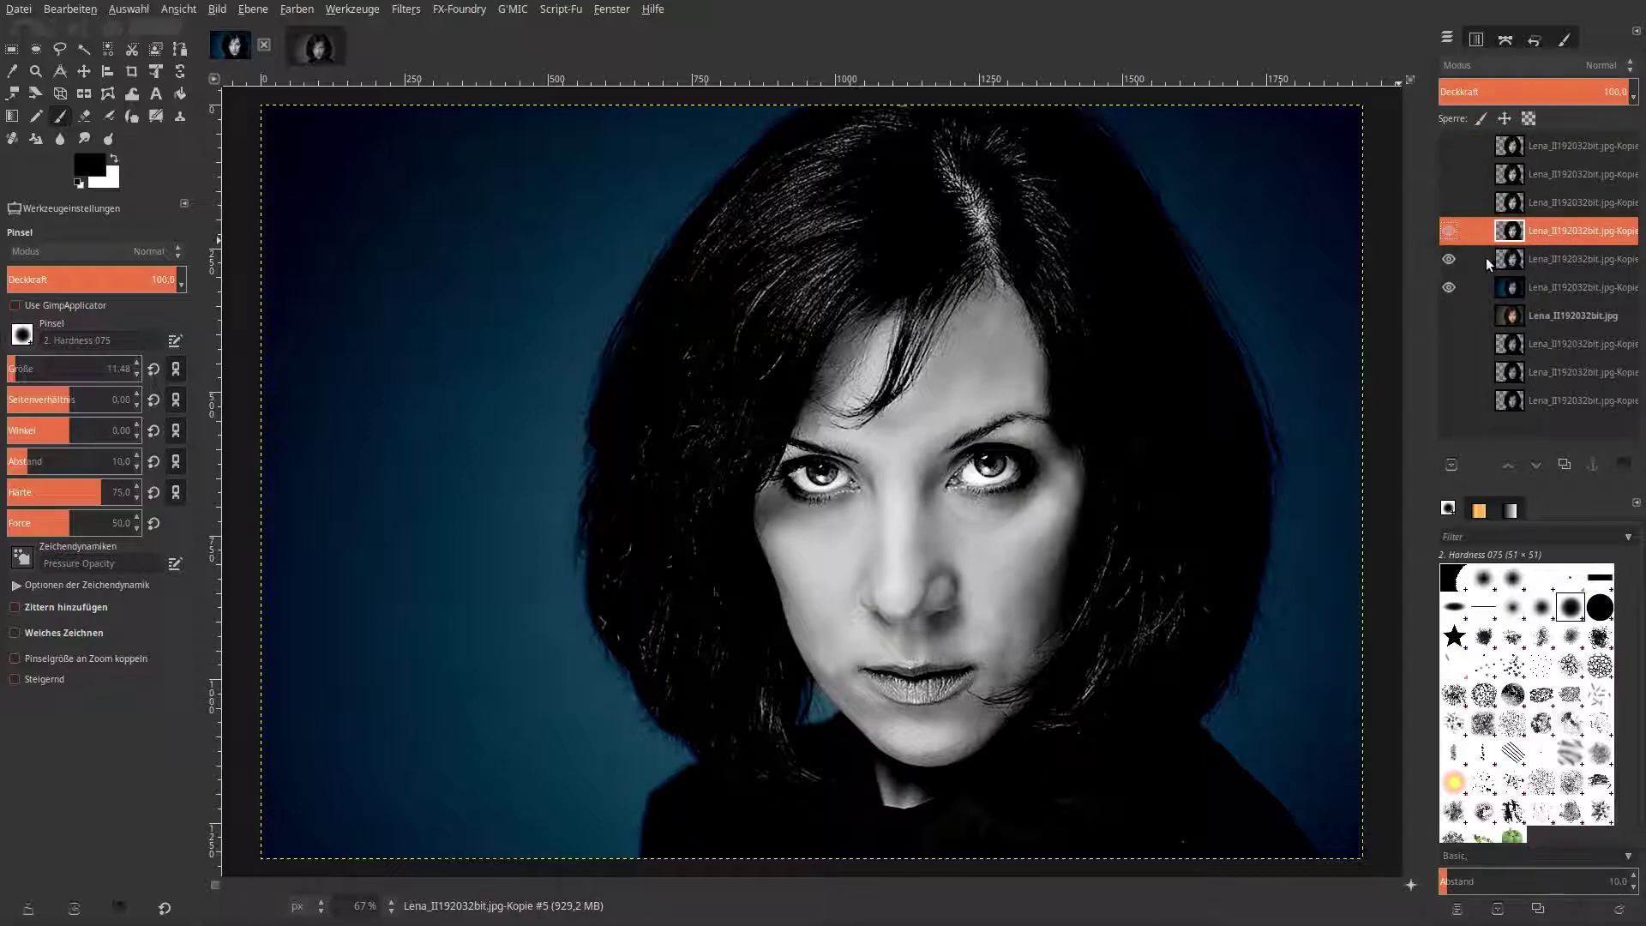
Set the lowest black-and-white layer's blend mode to Überlagern and its opacity to 50.
{"action": "left_click", "coordinate": [1450, 237]}
{"action": "left_click", "coordinate": [1450, 237]}
{"action": "left_click", "coordinate": [1550, 65]}
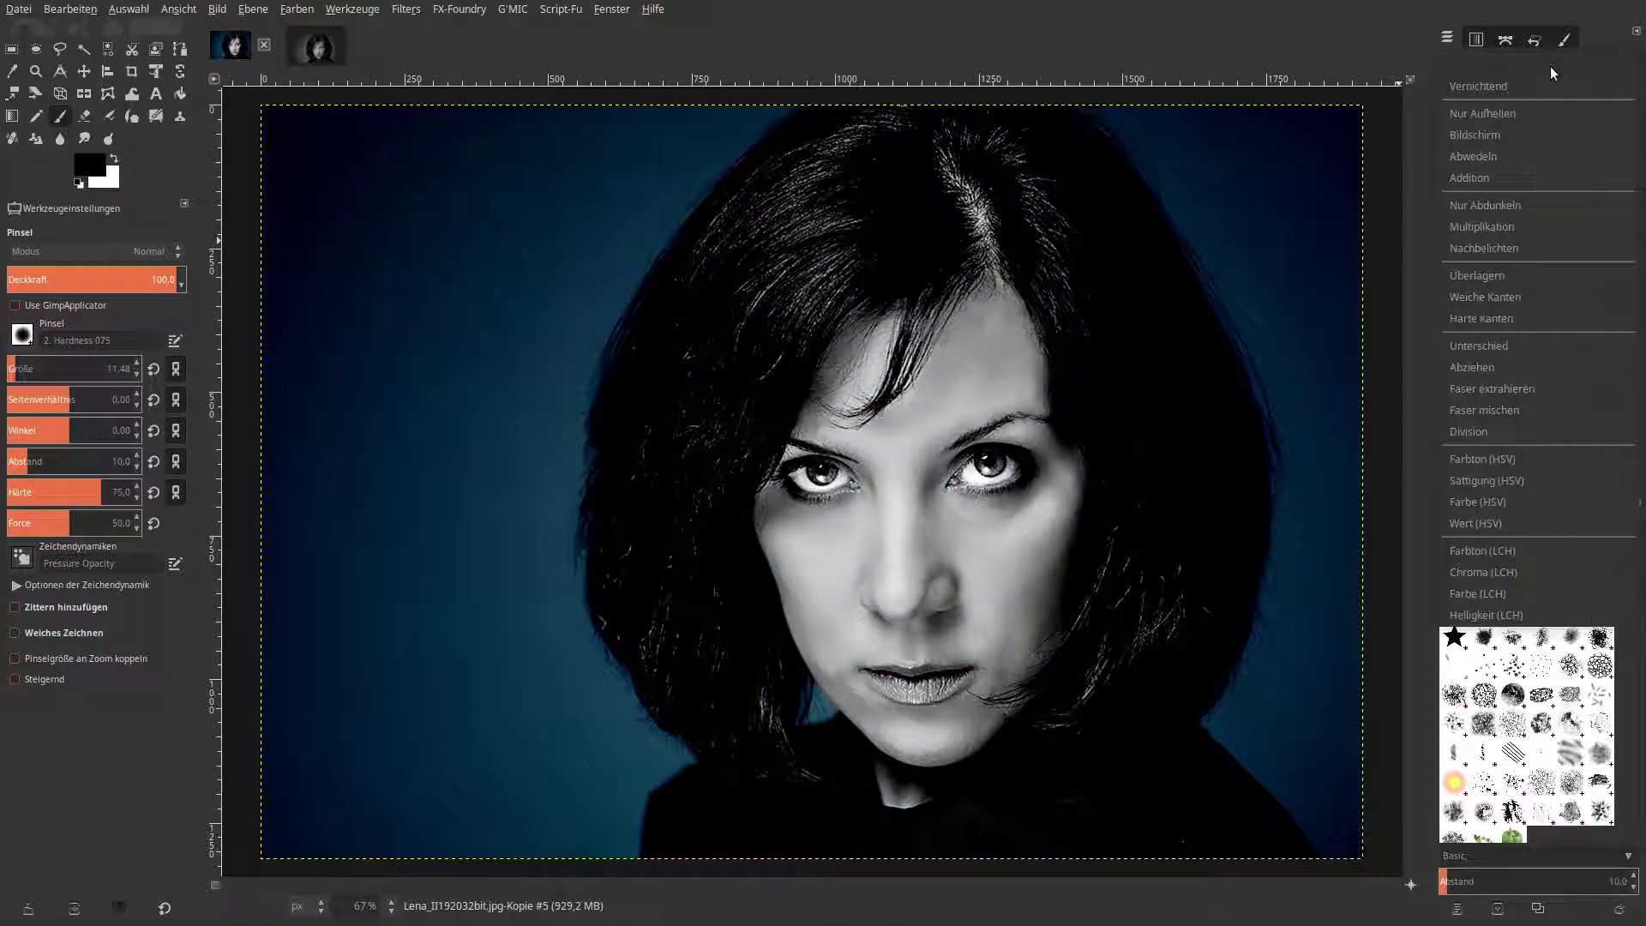
{"action": "left_click", "coordinate": [1534, 284]}
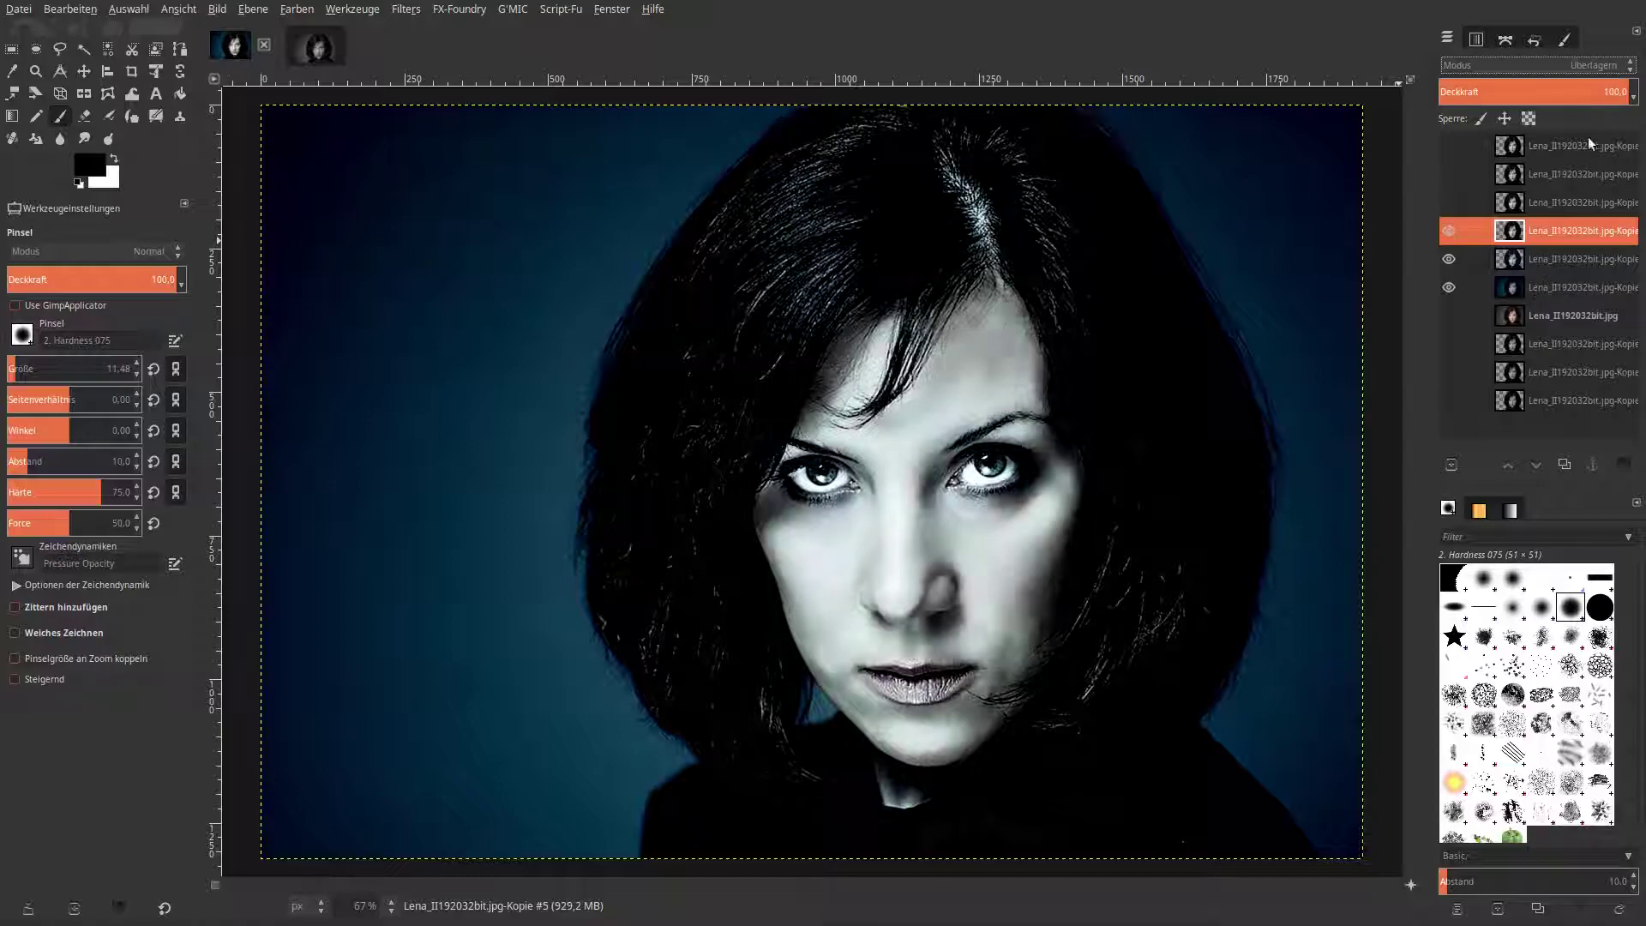
{"action": "type", "text": "50"}
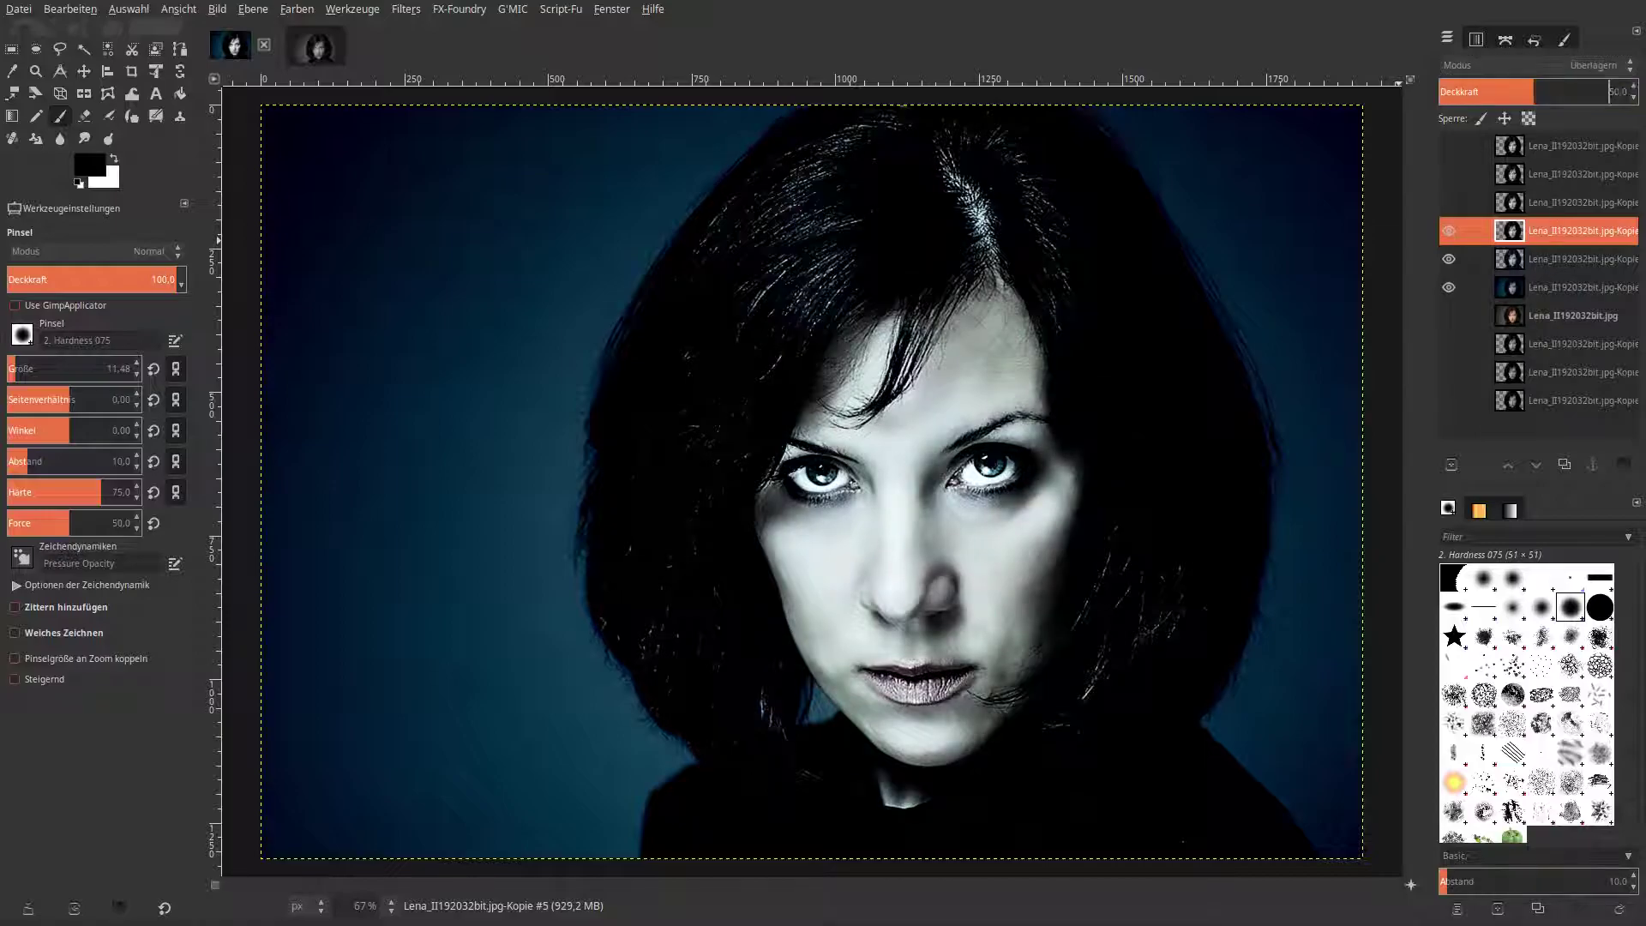
{"action": "key", "text": "Return"}
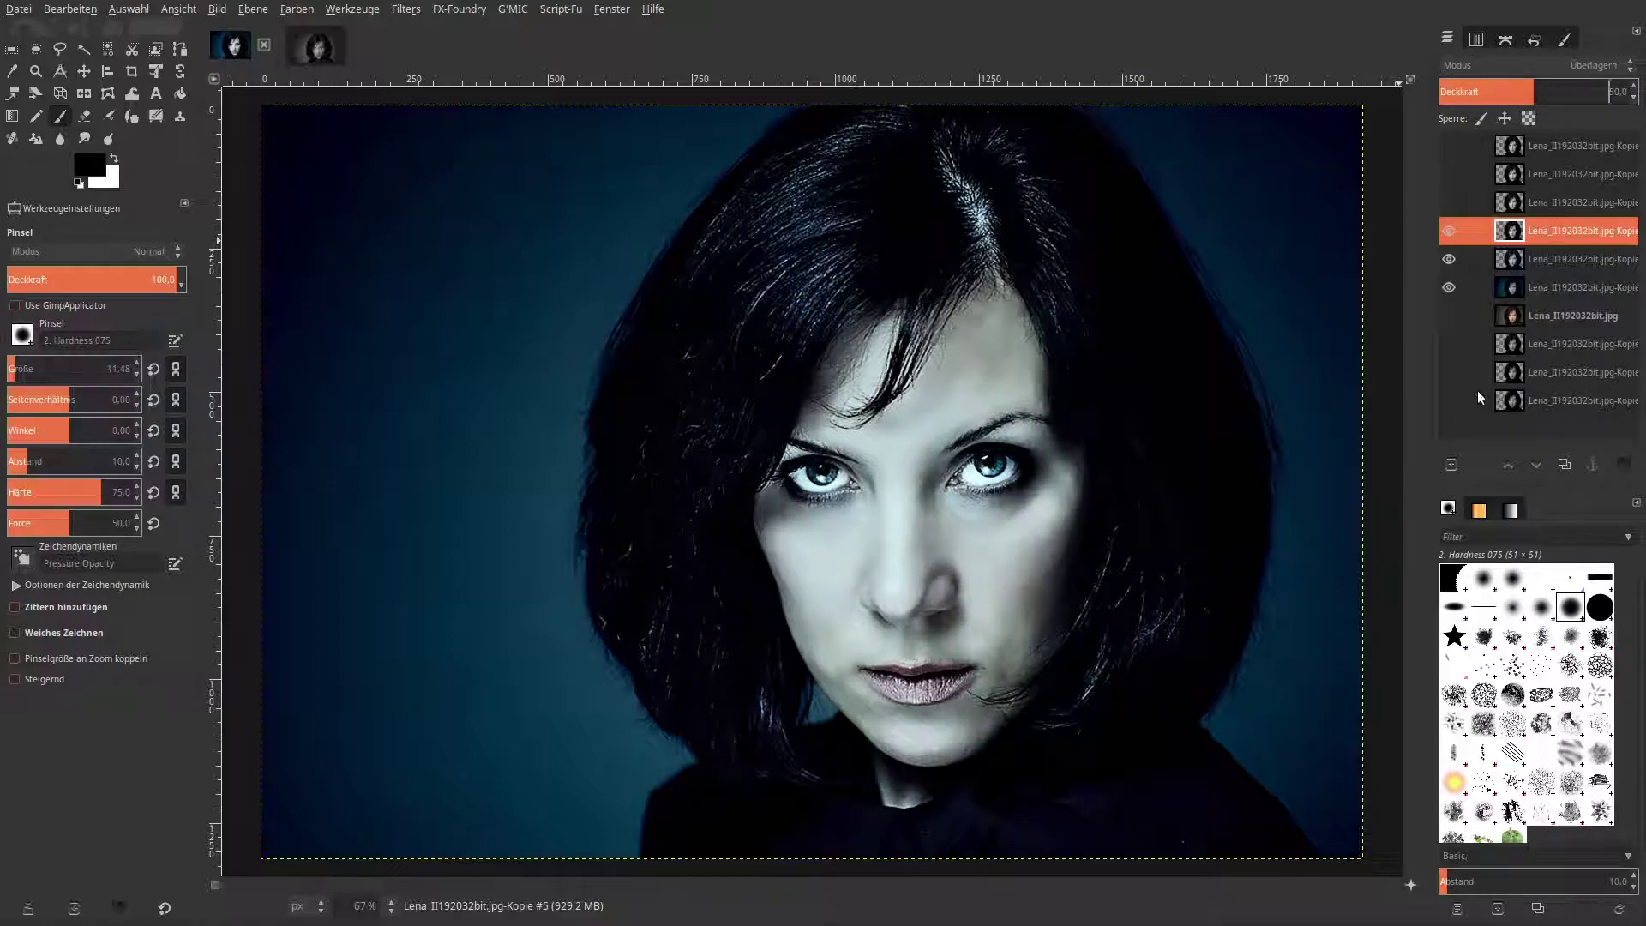
Show the topmost black-and-white copy and set its blend mode to Weiche Kanten with 25 opacity.
{"action": "left_click", "coordinate": [1451, 147]}
{"action": "left_click", "coordinate": [1535, 147]}
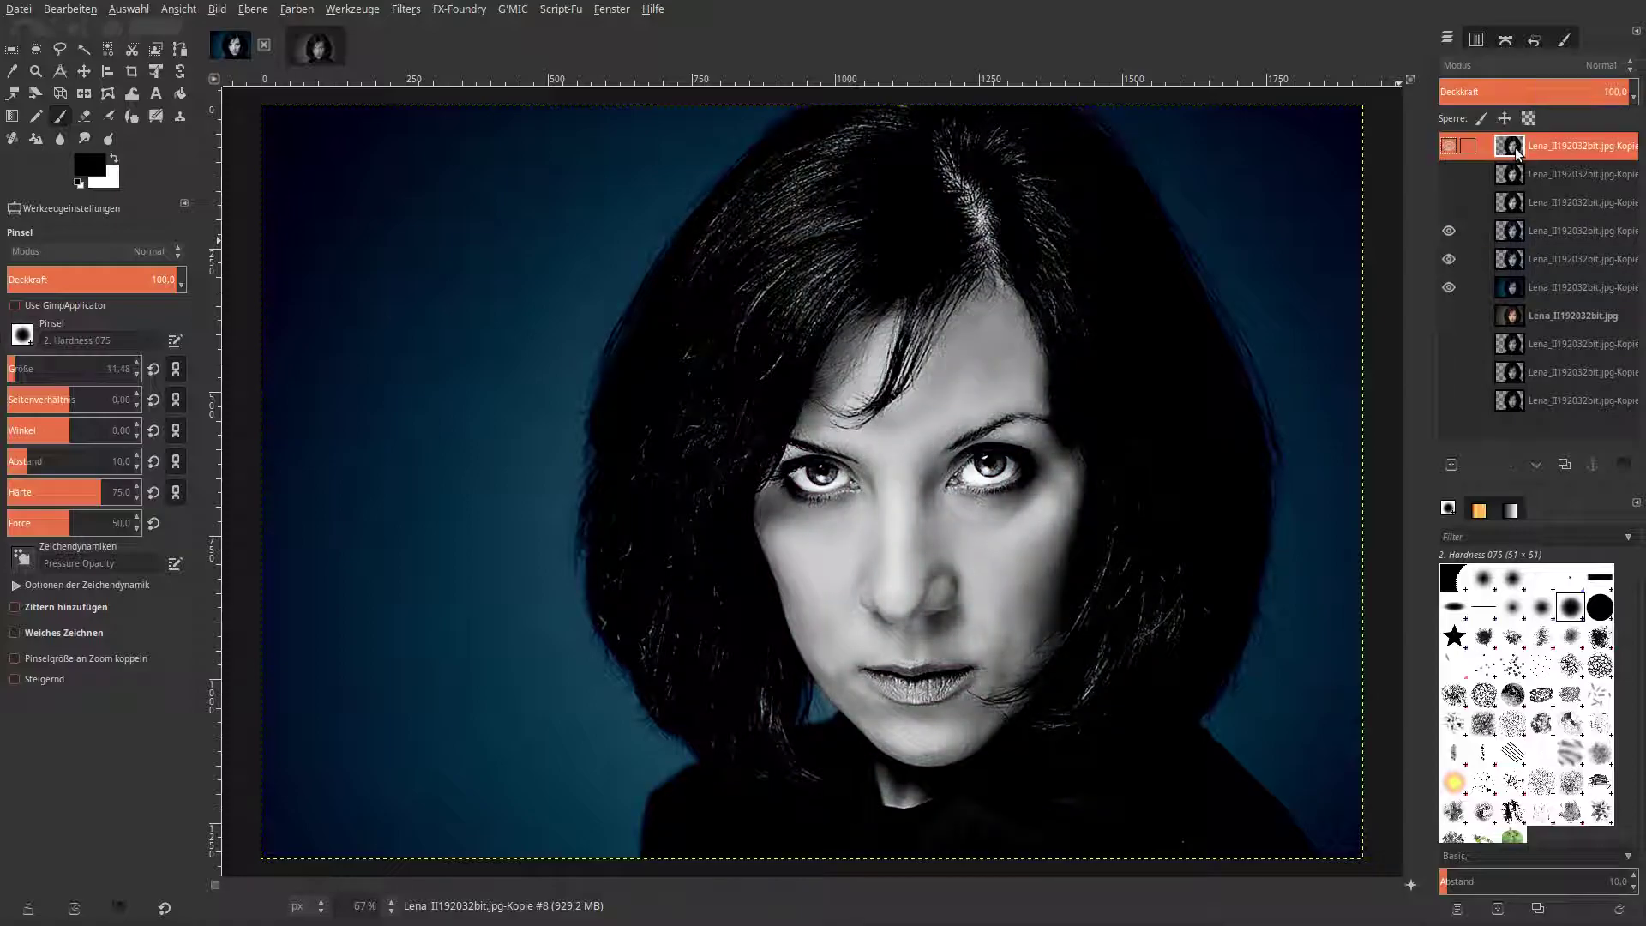
{"action": "left_click", "coordinate": [1546, 68]}
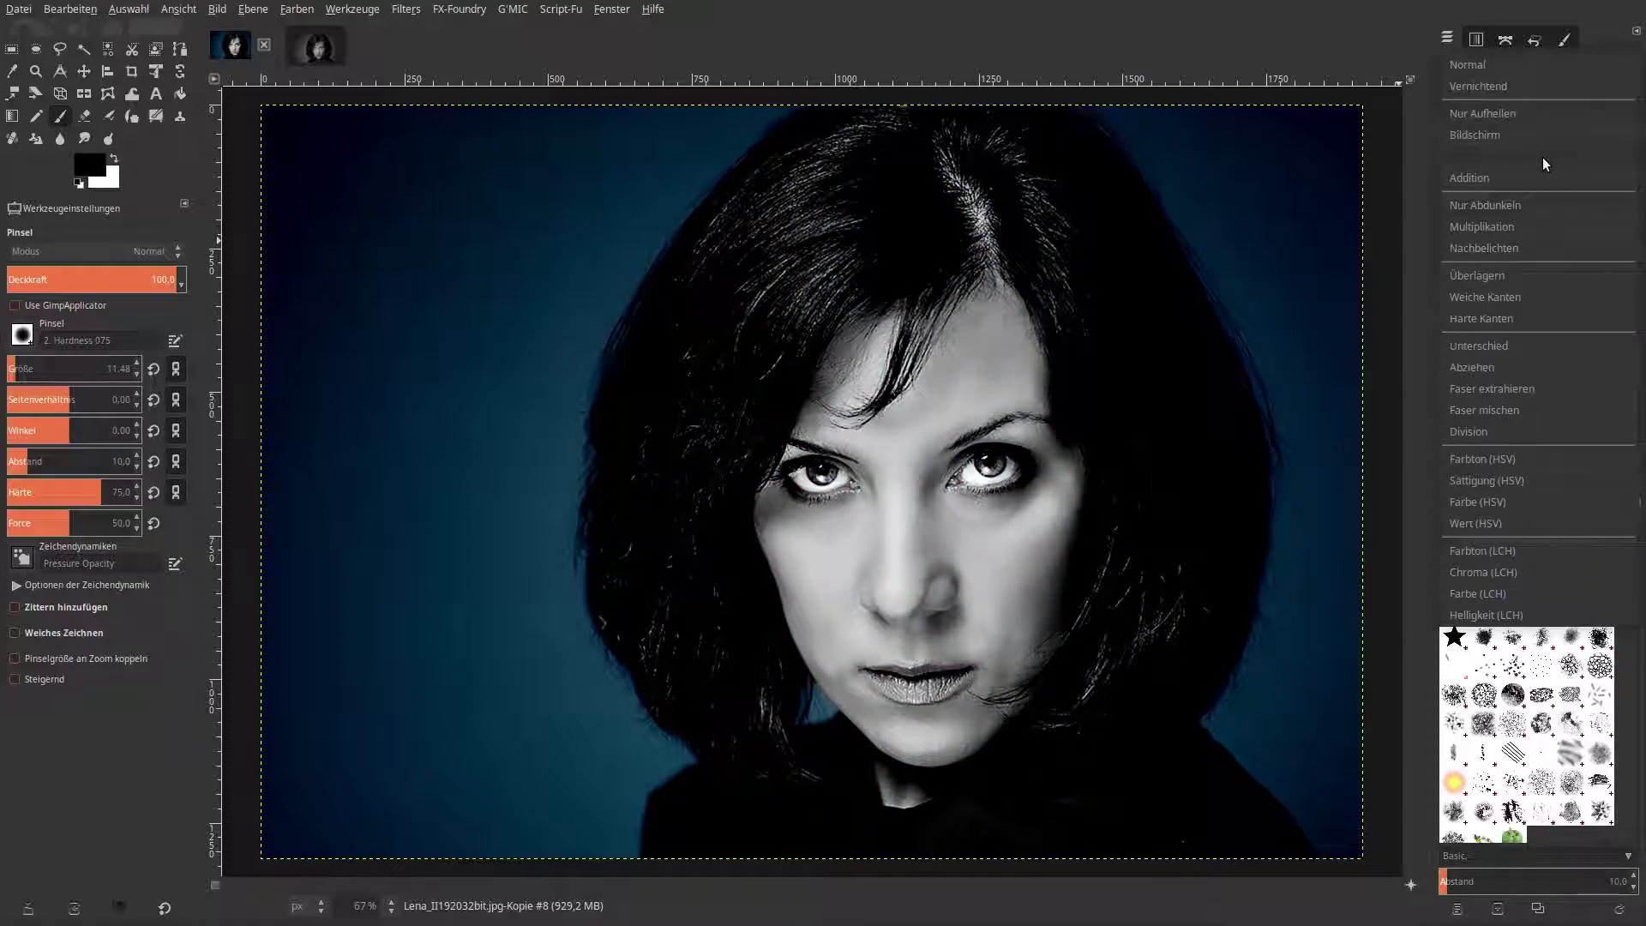
{"action": "left_click", "coordinate": [1529, 297]}
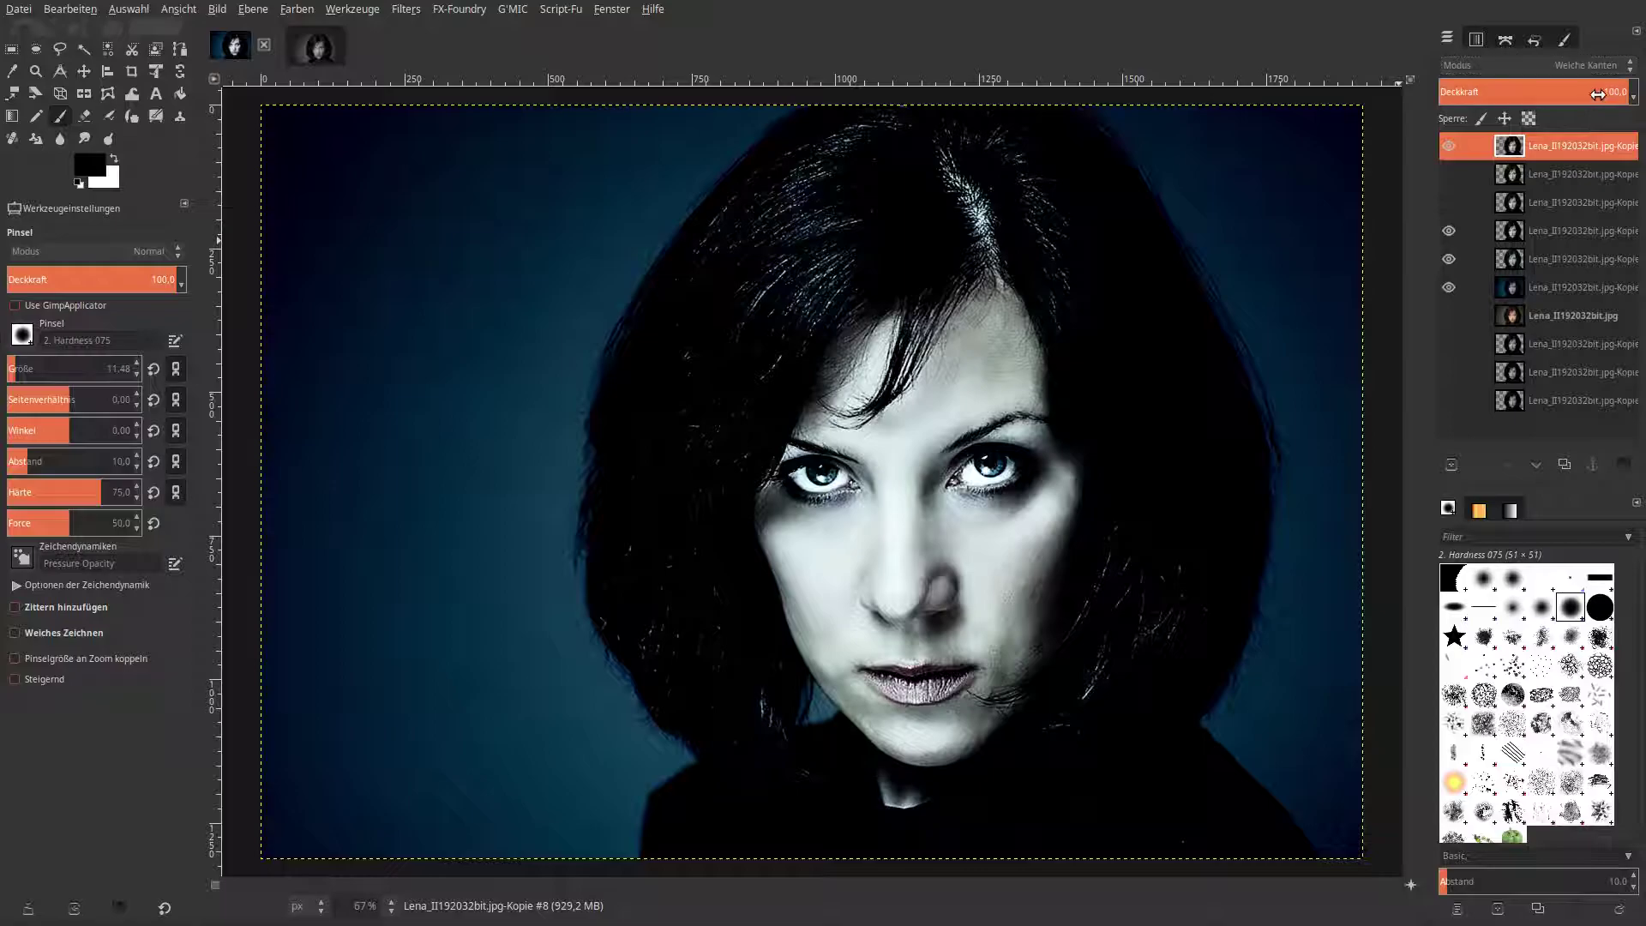
{"action": "left_click", "coordinate": [1611, 92]}
{"action": "type", "text": "25"}
{"action": "key", "text": "Return"}
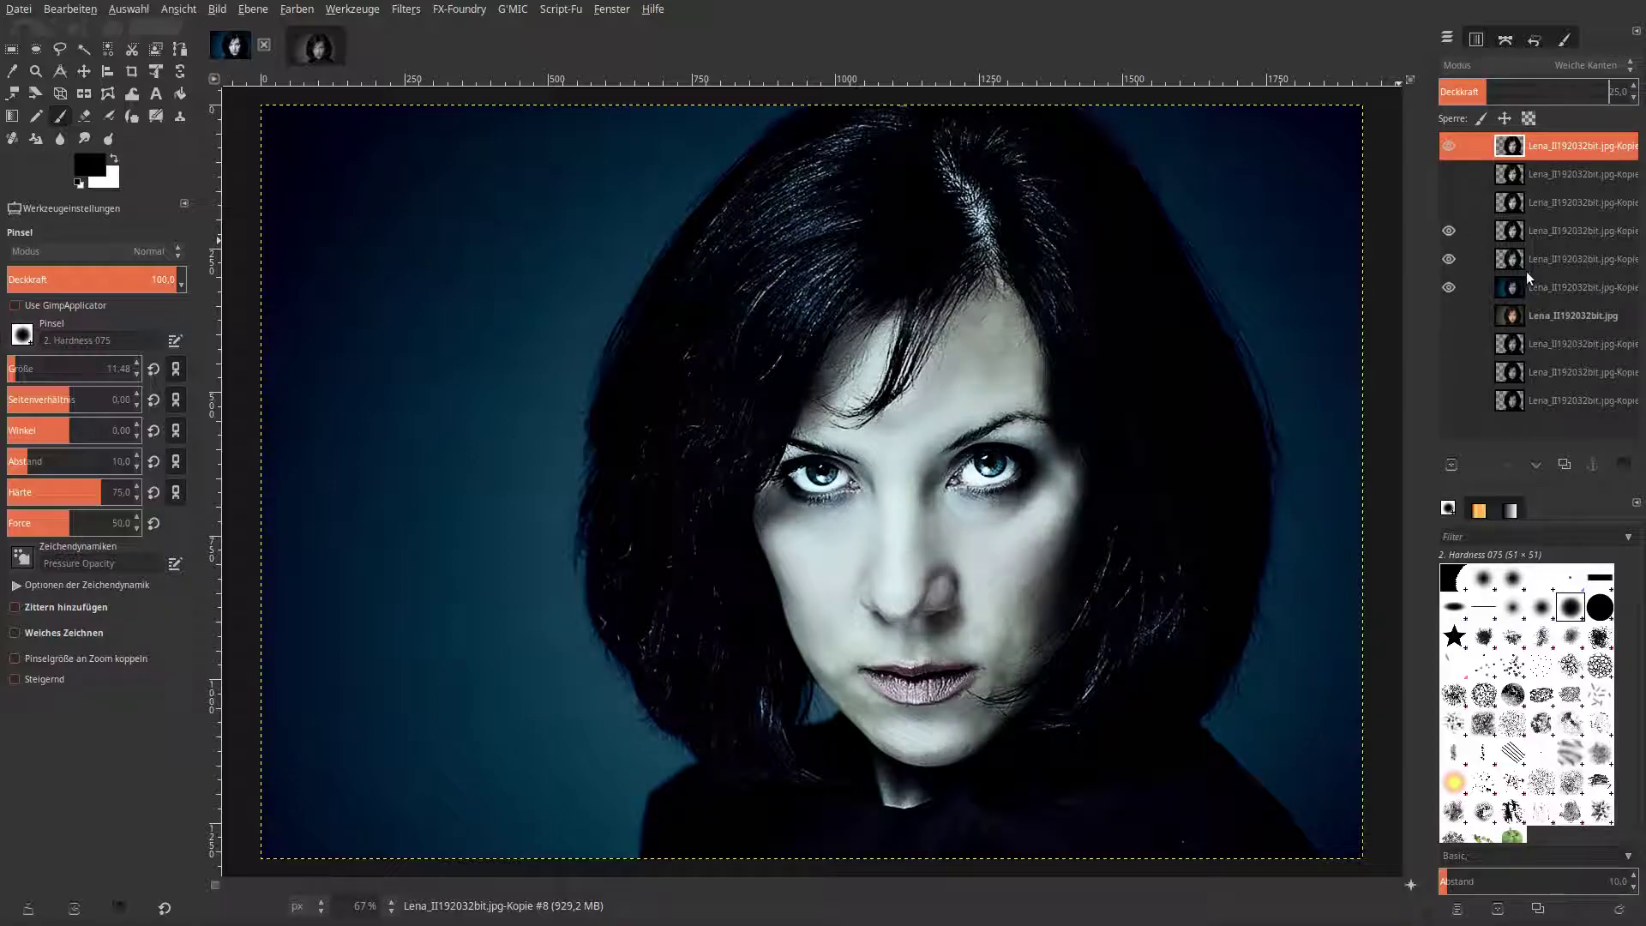
Show the second black-and-white copy from the top and set it to Bildschirm mode with 25 opacity.
{"action": "left_click", "coordinate": [1493, 178]}
{"action": "left_click", "coordinate": [1515, 65]}
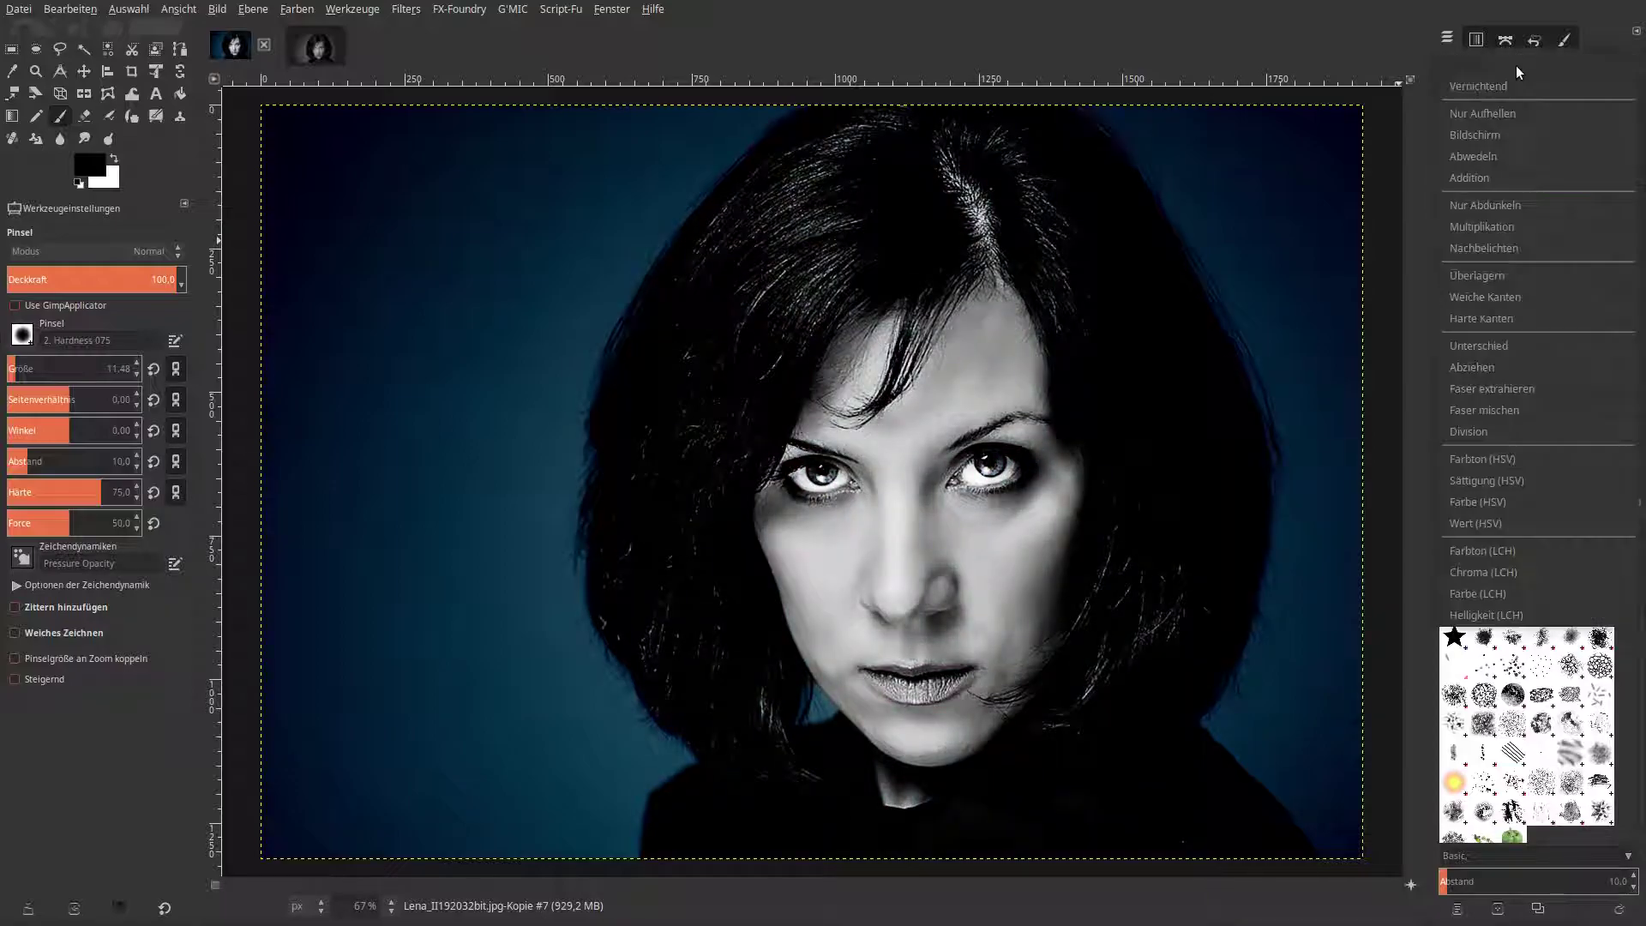
{"action": "left_click", "coordinate": [1511, 134]}
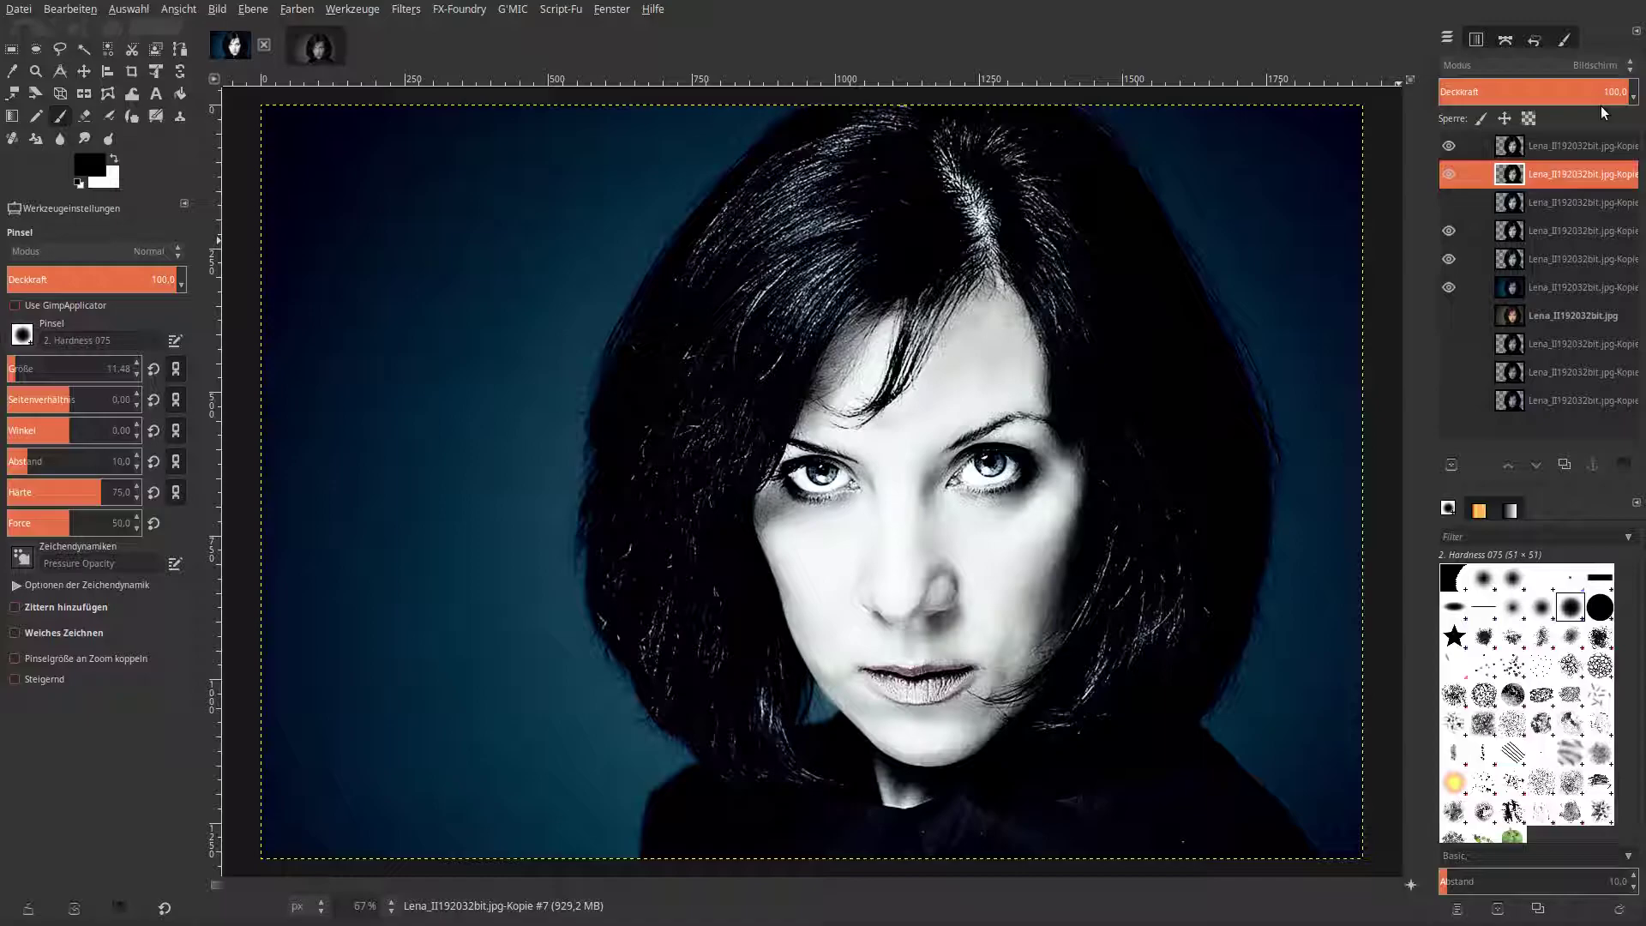
{"action": "key", "text": "Return"}
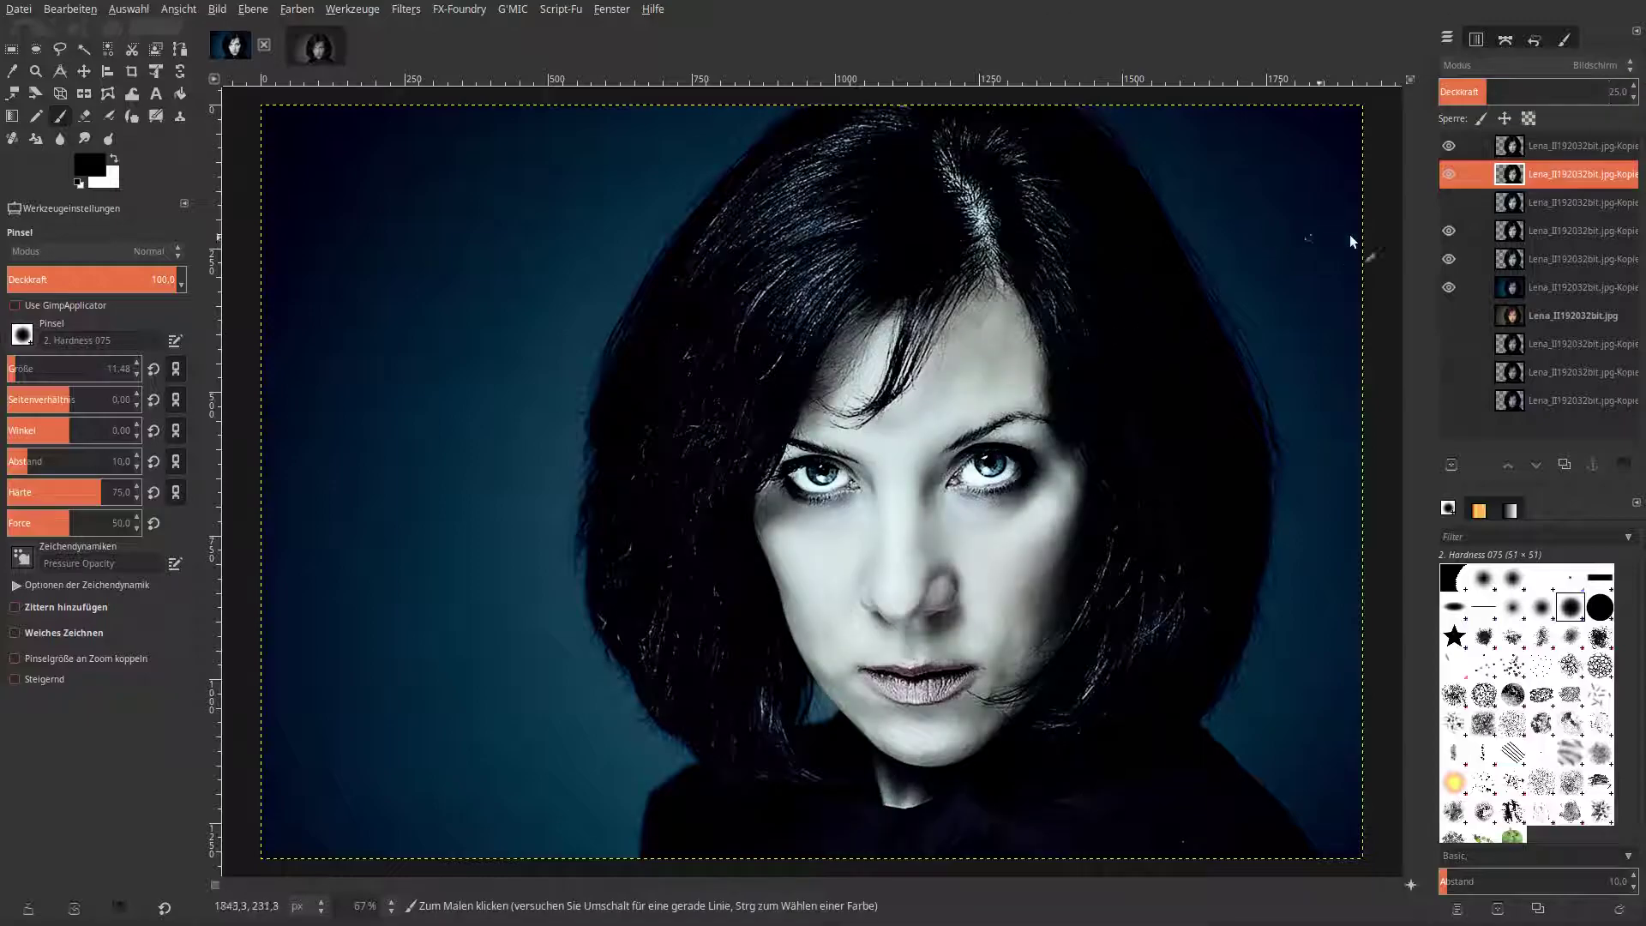
Show the third black-and-white copy from the top and set it to Weiche Kanten mode with 50 opacity.
{"action": "left_click", "coordinate": [1586, 202]}
{"action": "left_click", "coordinate": [1449, 203]}
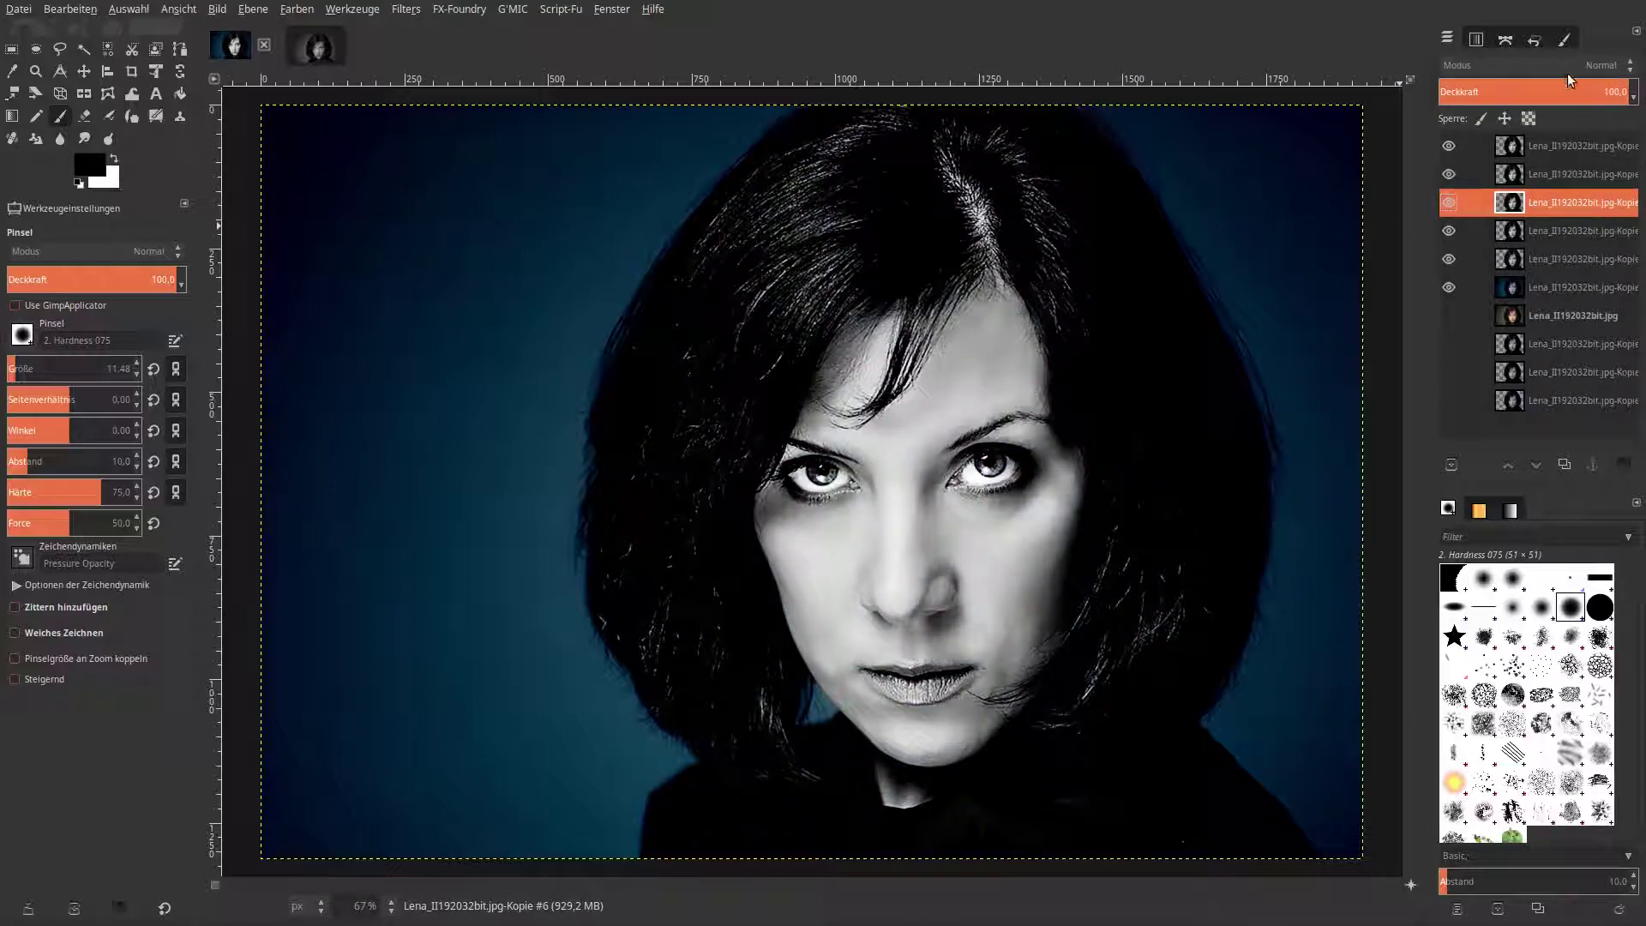
{"action": "left_click", "coordinate": [1564, 64]}
{"action": "left_click", "coordinate": [1540, 300]}
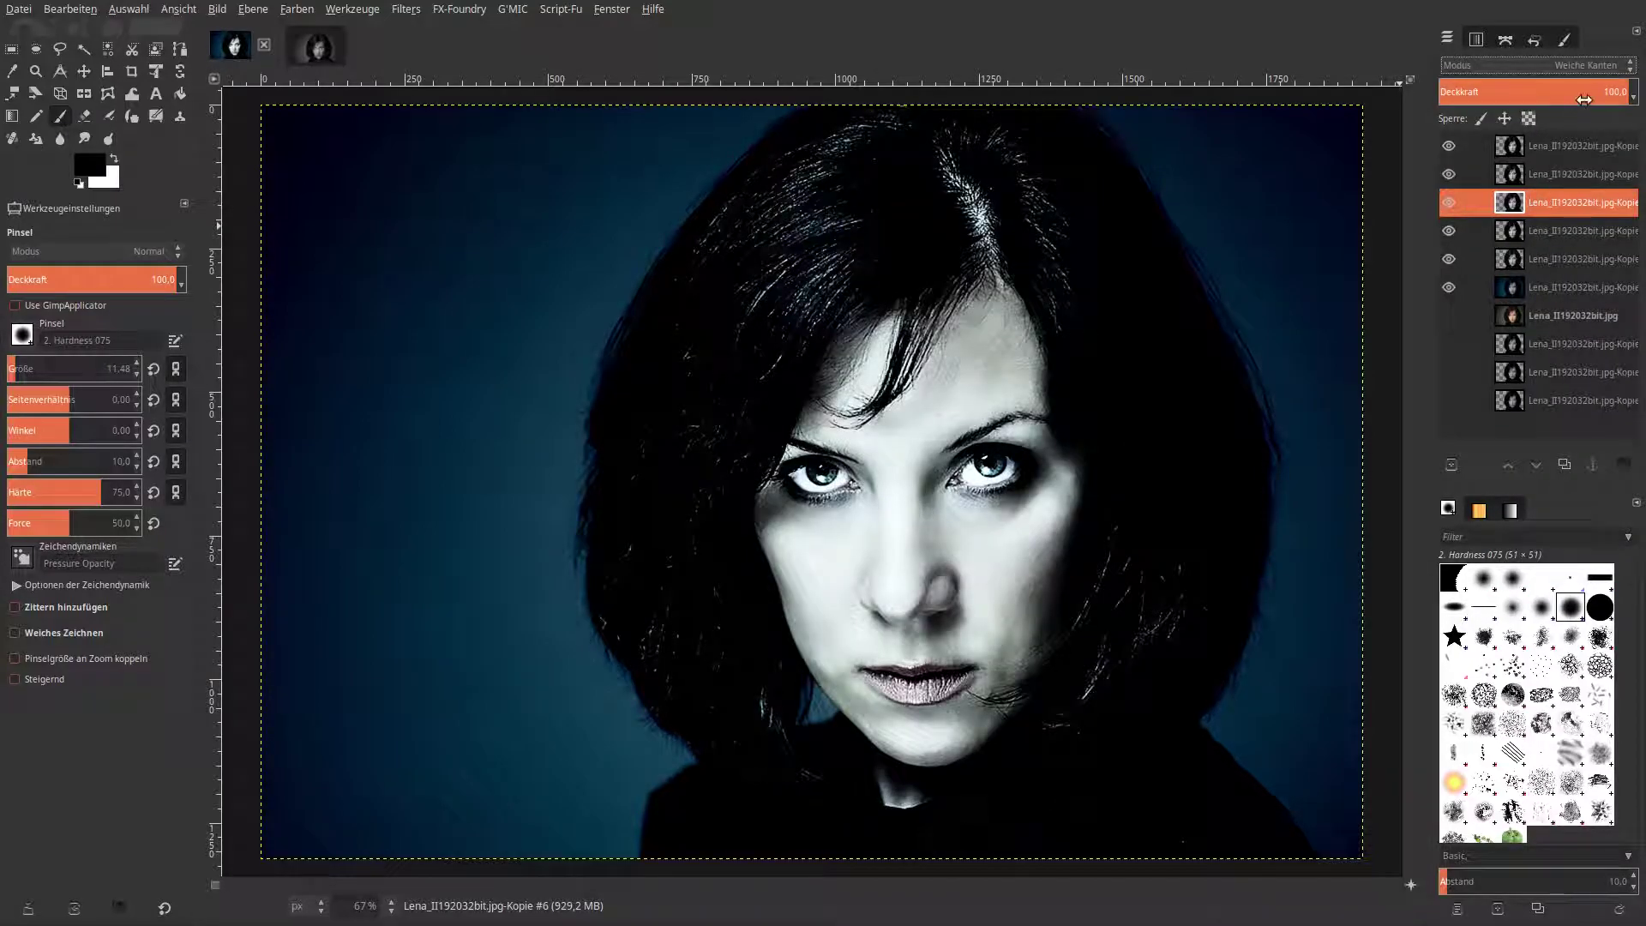
{"action": "left_click_drag", "start_coordinate": [1583, 99], "coordinate": [1533, 94]}
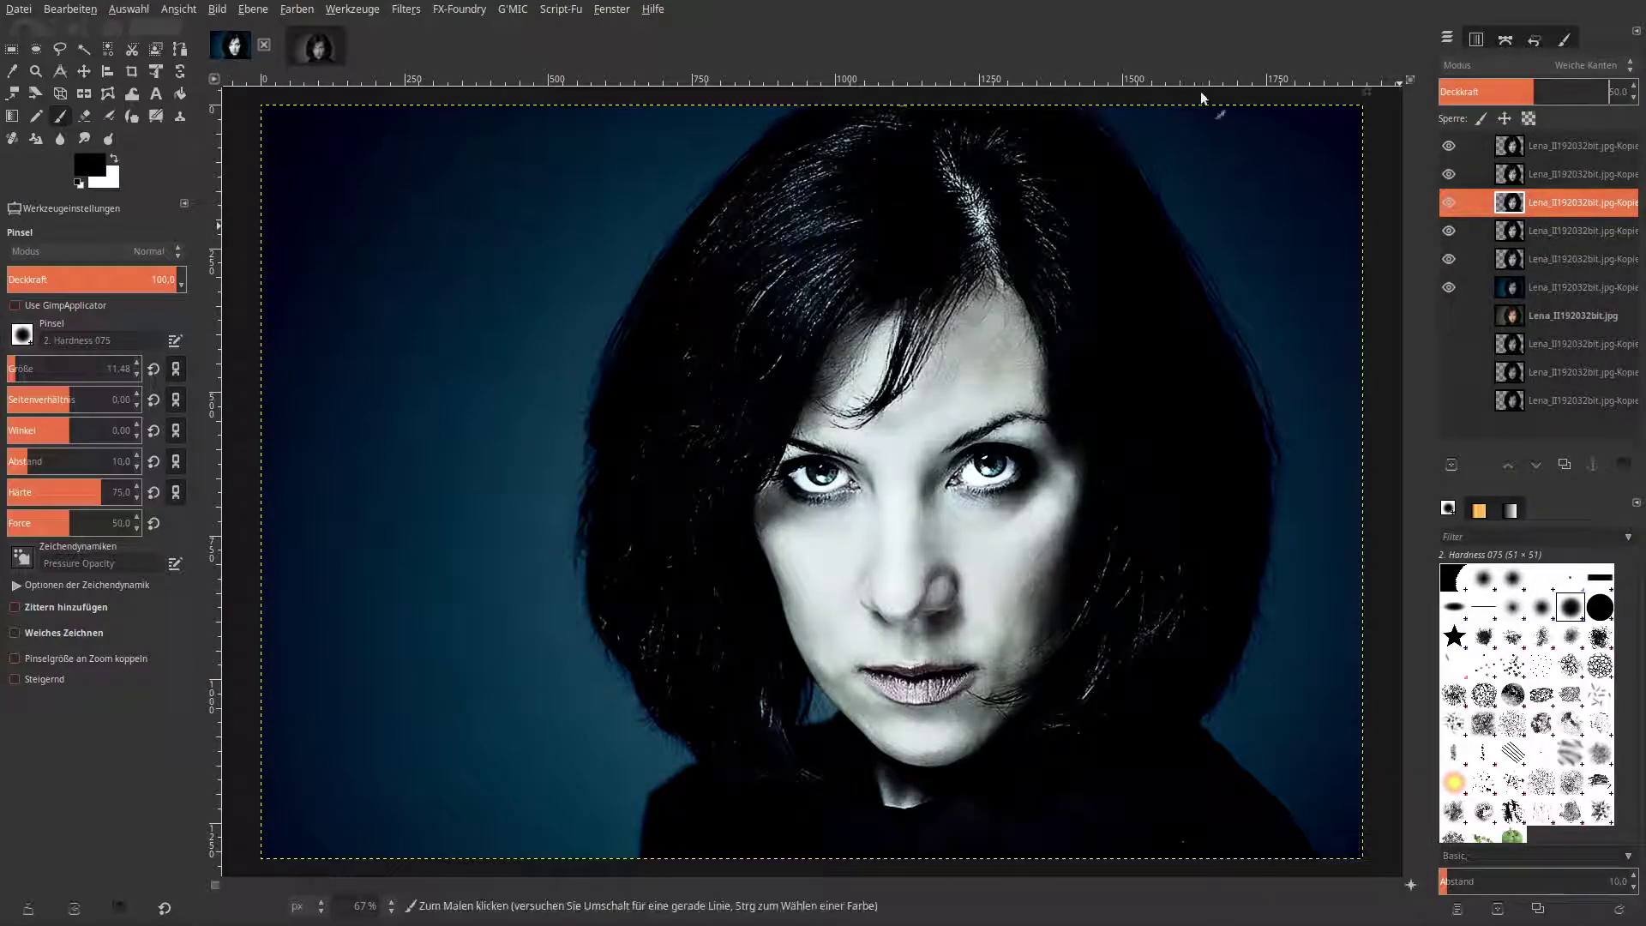
Hide the blue-toned background layer and merge the visible black-and-white layers with the Nach Bedarf erweitert option.
{"action": "left_click", "coordinate": [1447, 287]}
{"action": "left_click", "coordinate": [1500, 154]}
{"action": "right_click", "coordinate": [1509, 152]}
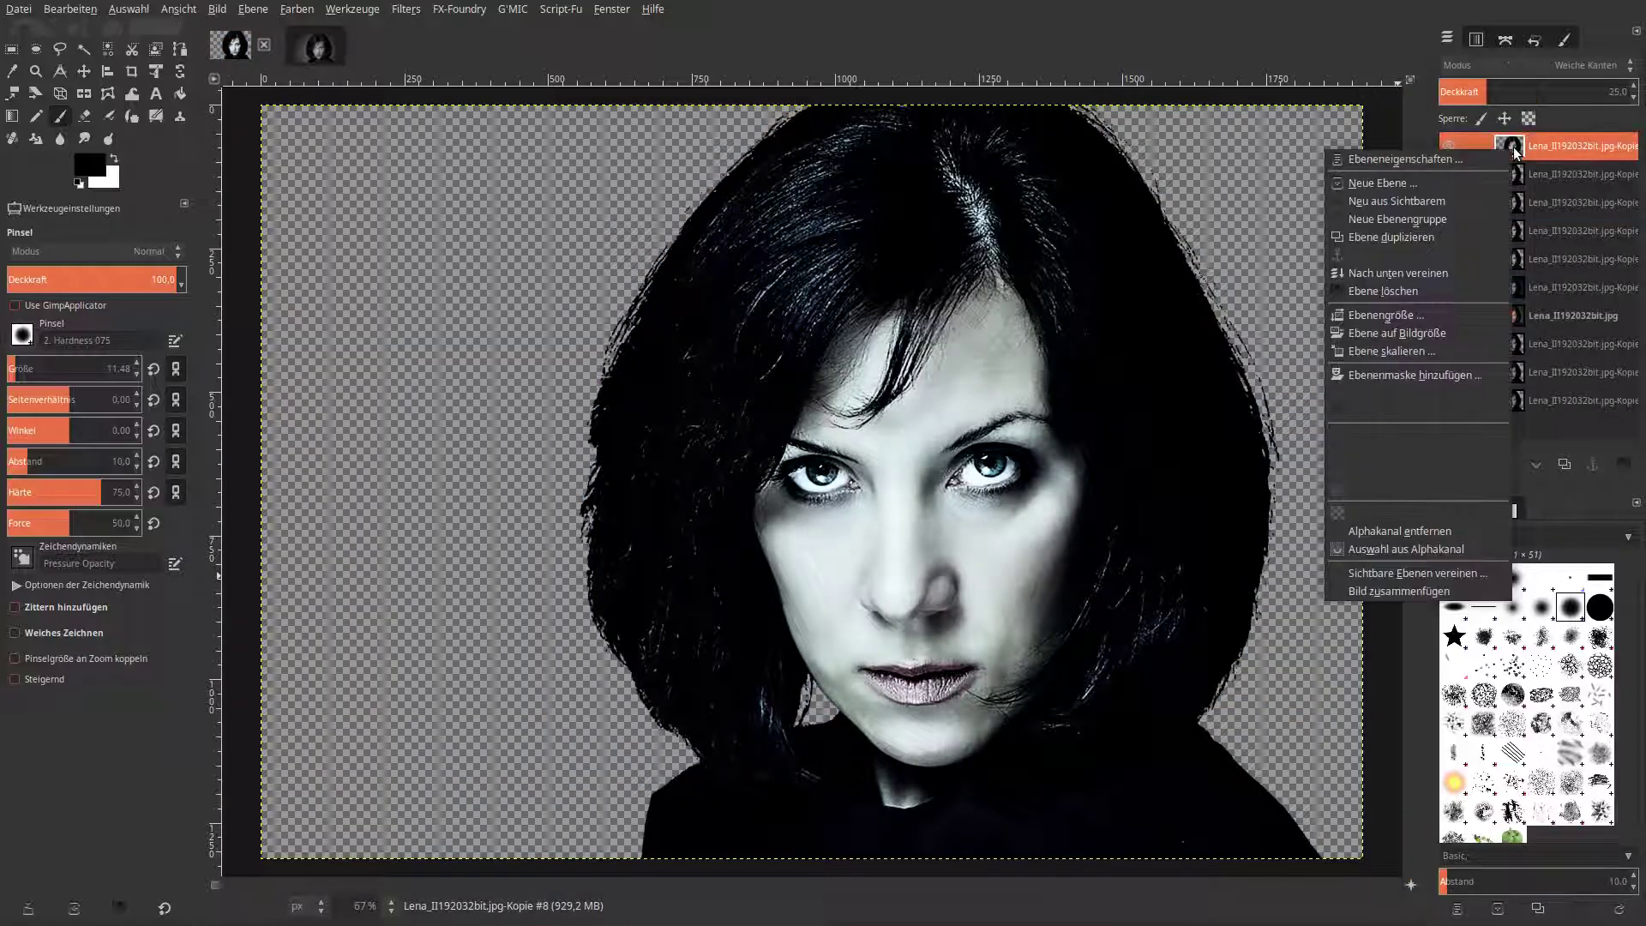
{"action": "left_click", "coordinate": [1441, 573]}
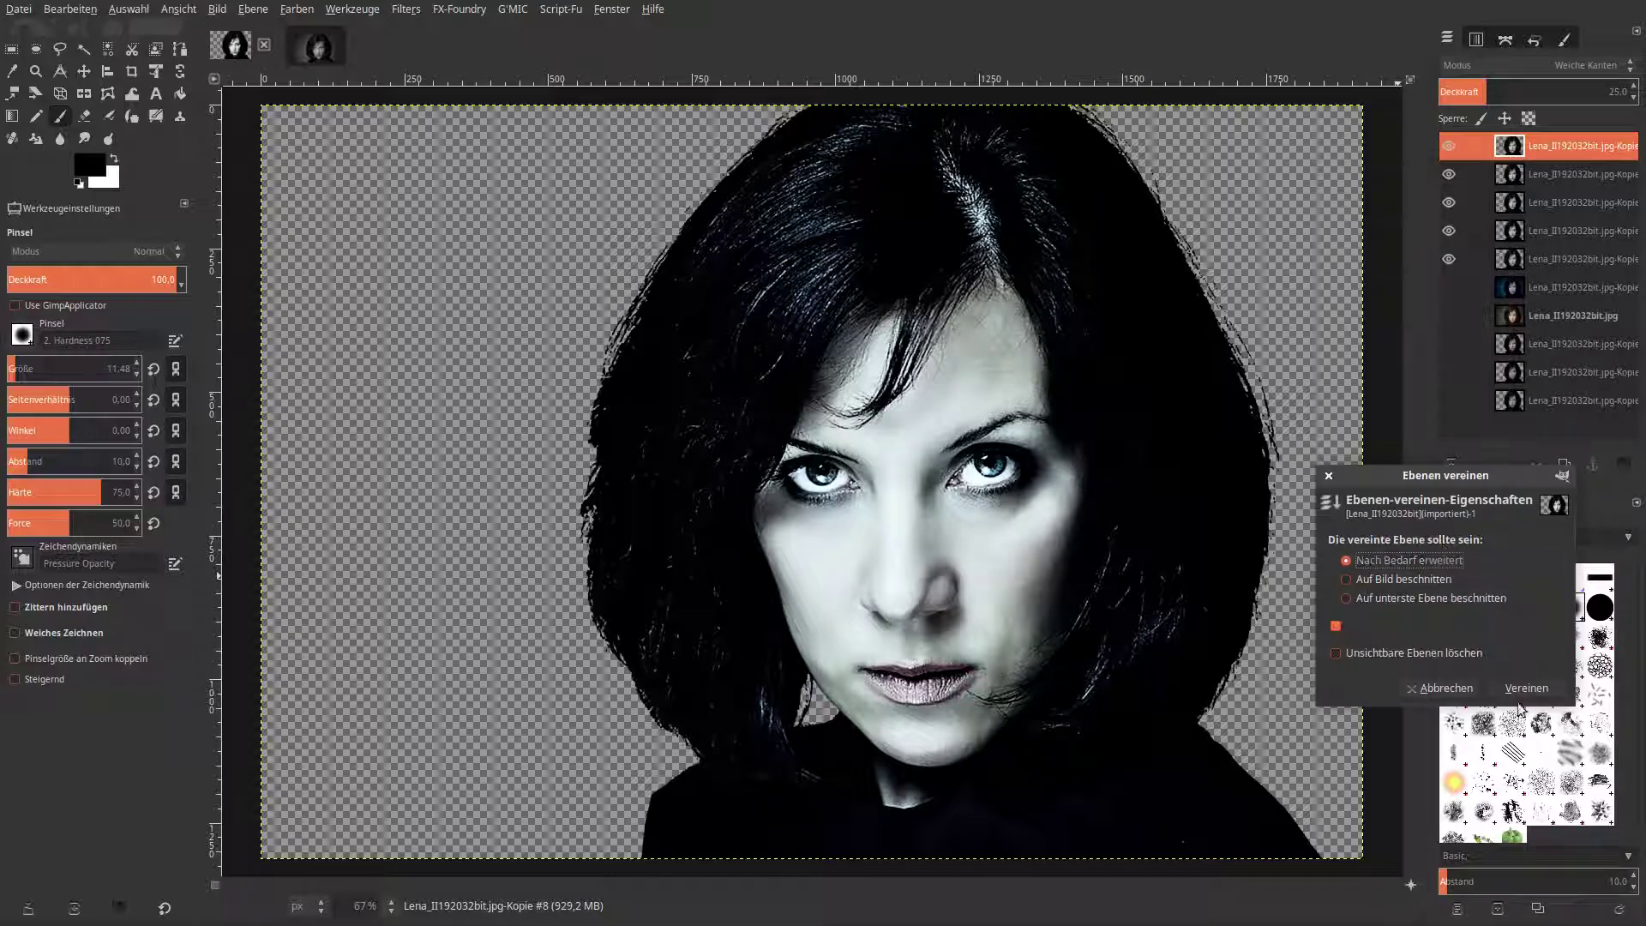
{"action": "left_click", "coordinate": [1537, 693]}
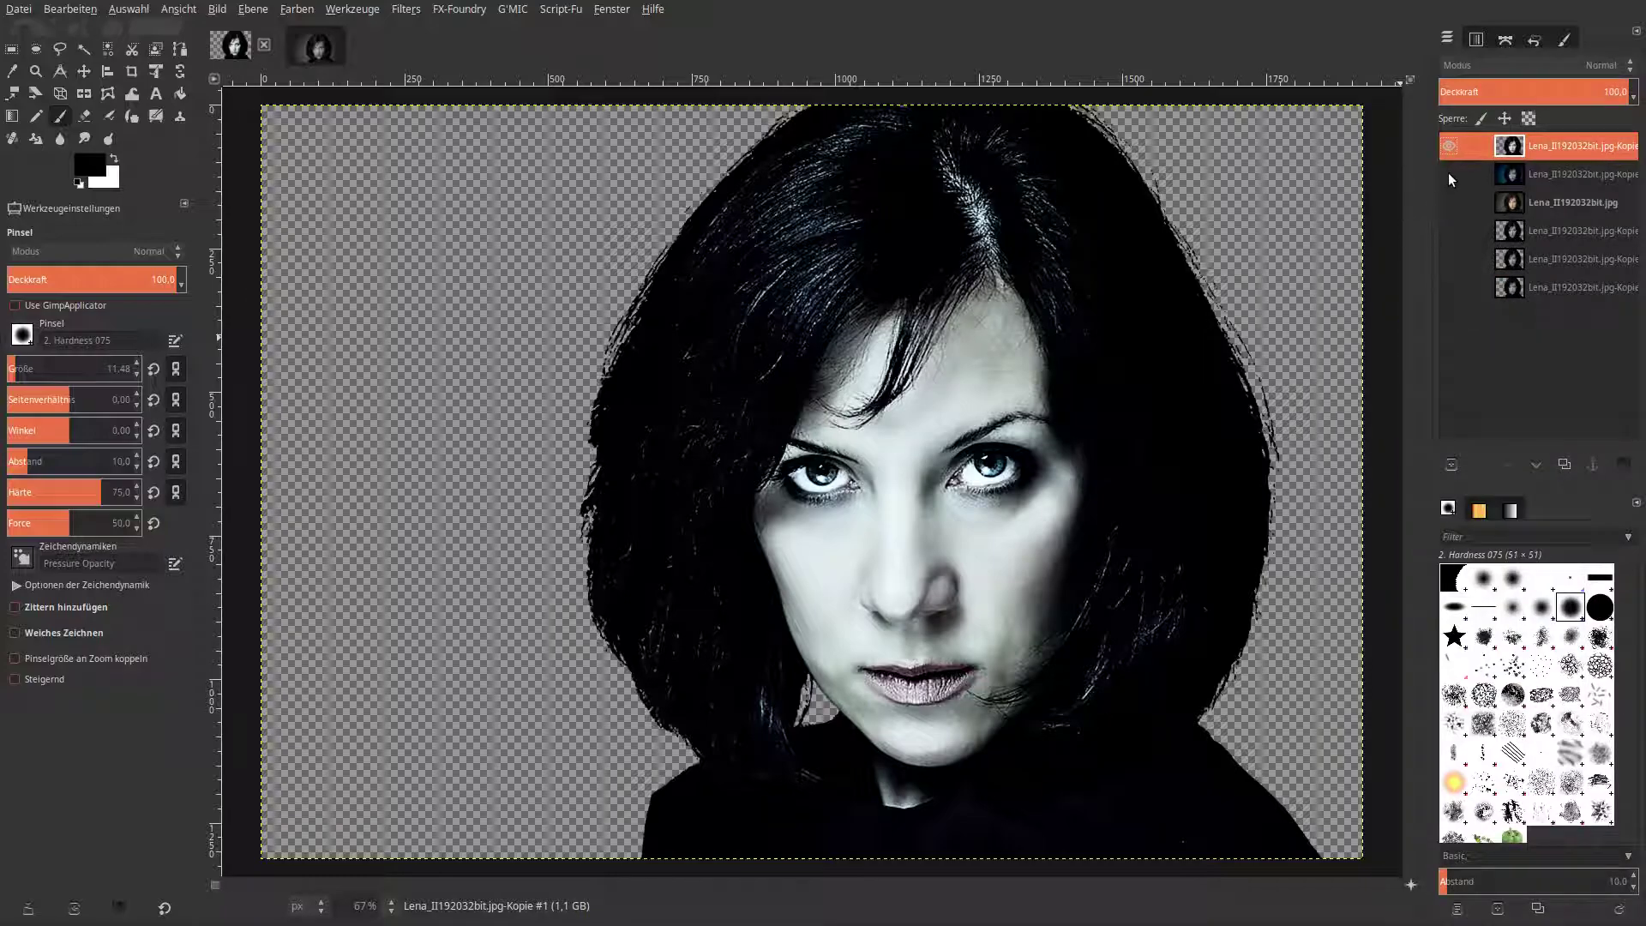
Show the blue-toned layer beneath the merged portrait and compare the image with and without the merged layer.
{"action": "left_click", "coordinate": [1448, 174]}
{"action": "left_click", "coordinate": [1447, 149]}
{"action": "left_click", "coordinate": [1447, 149]}
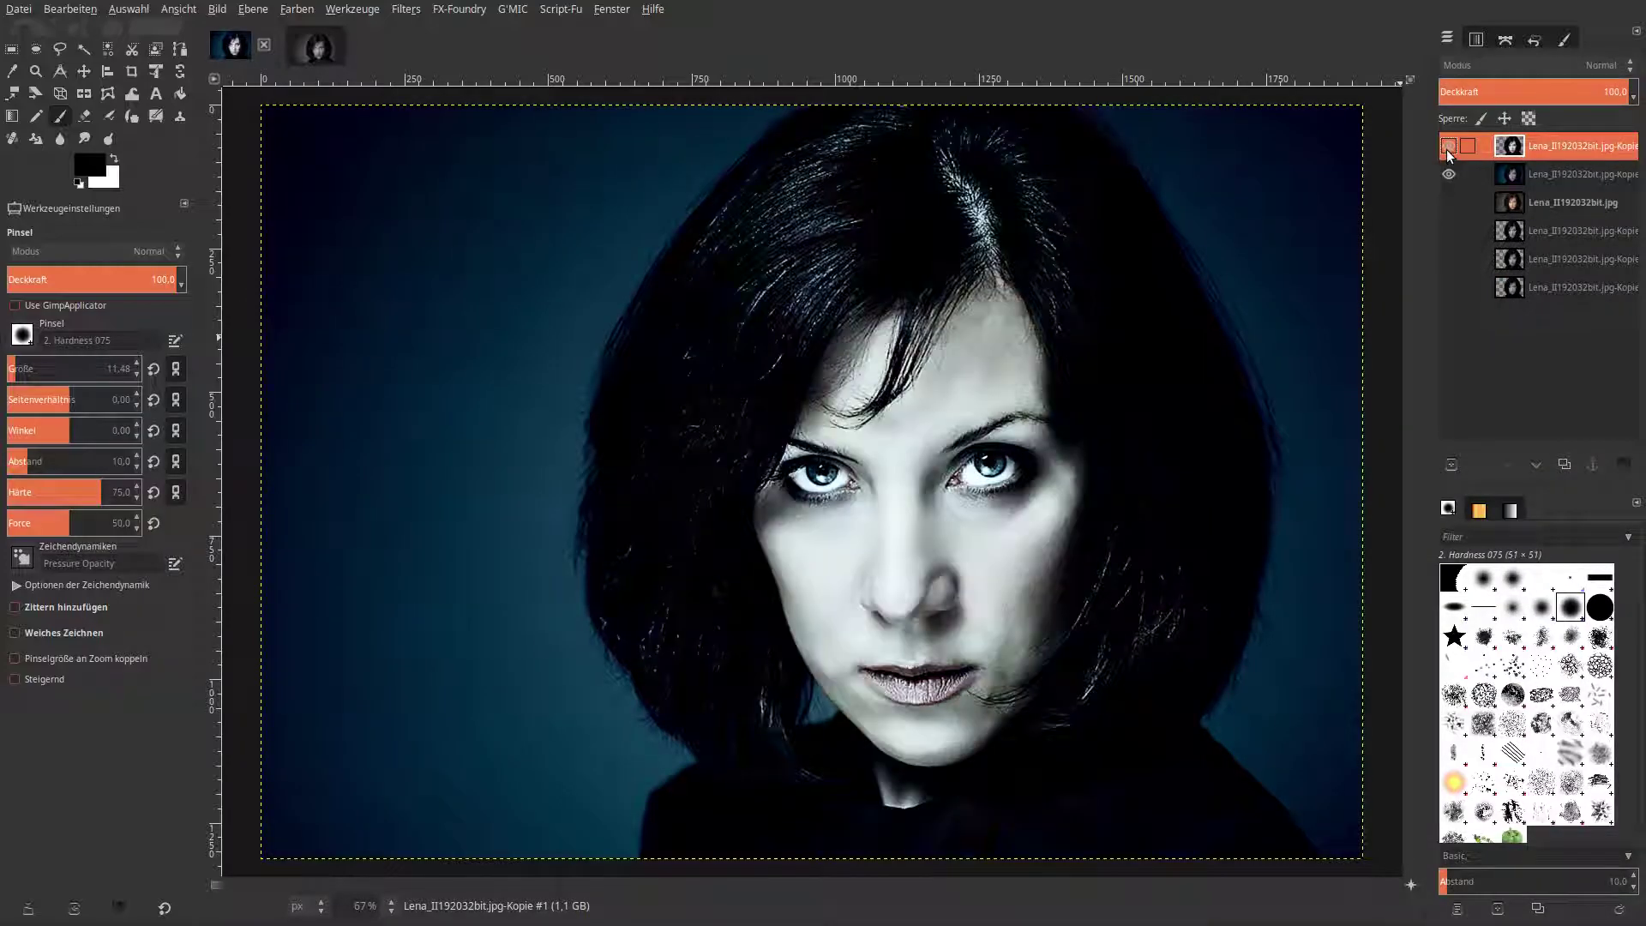
{"action": "left_click", "coordinate": [1449, 148]}
Brighten the merged portrait layer's midtones with a Levels adjustment, setting the input gamma to 1.12.
{"action": "left_click", "coordinate": [297, 10]}
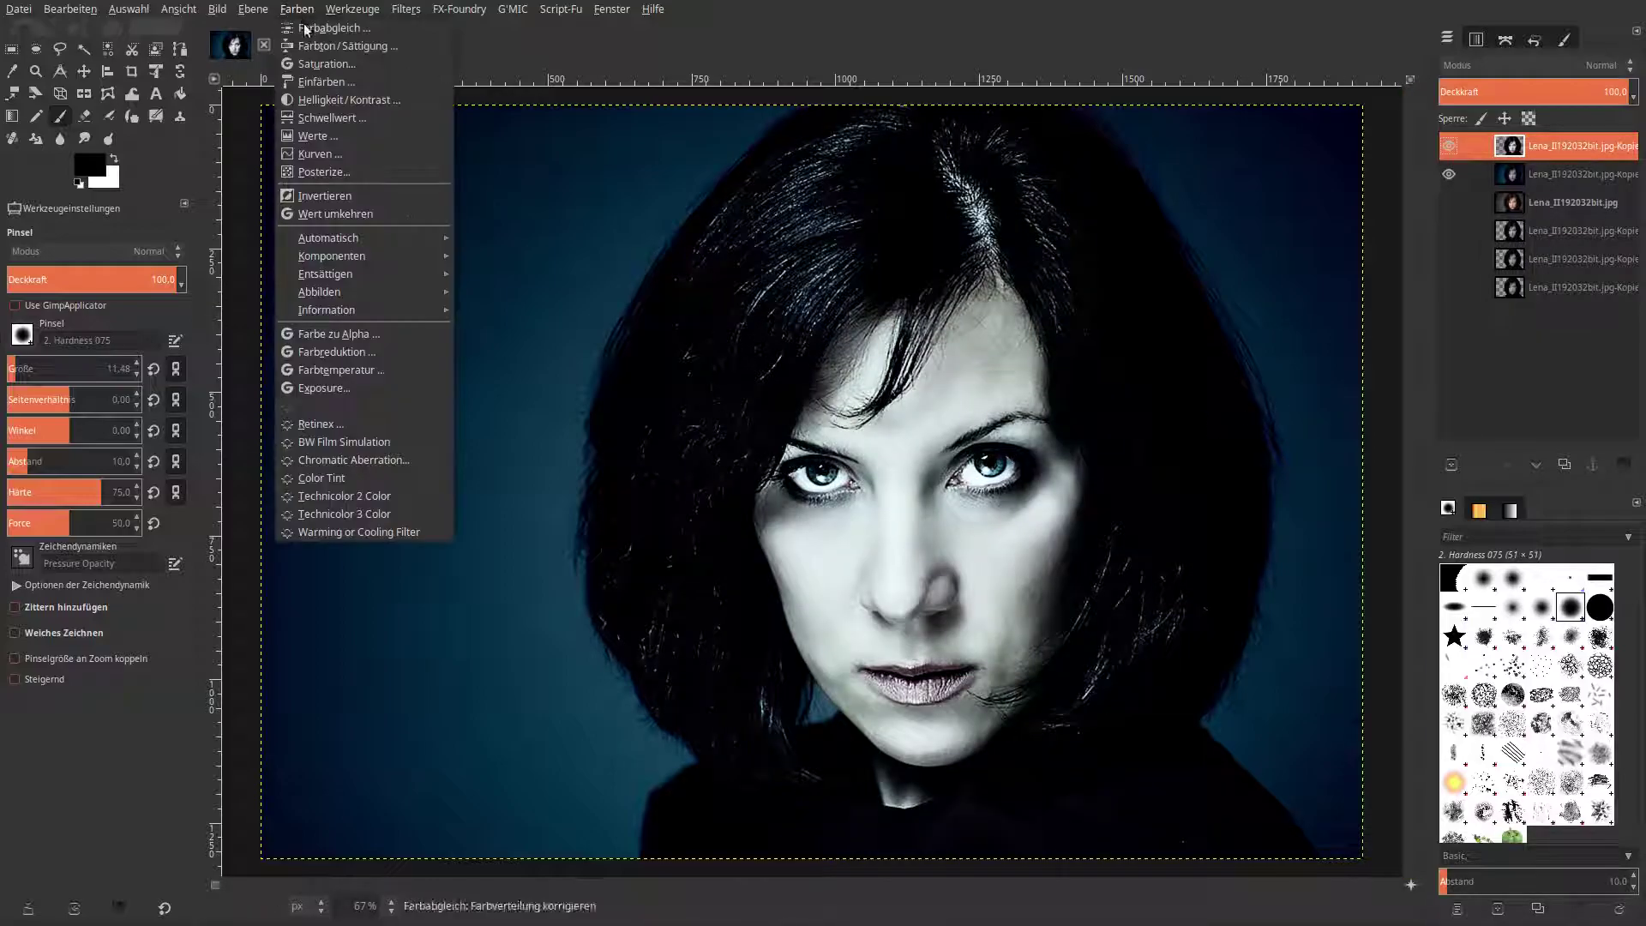
{"action": "left_click", "coordinate": [315, 136]}
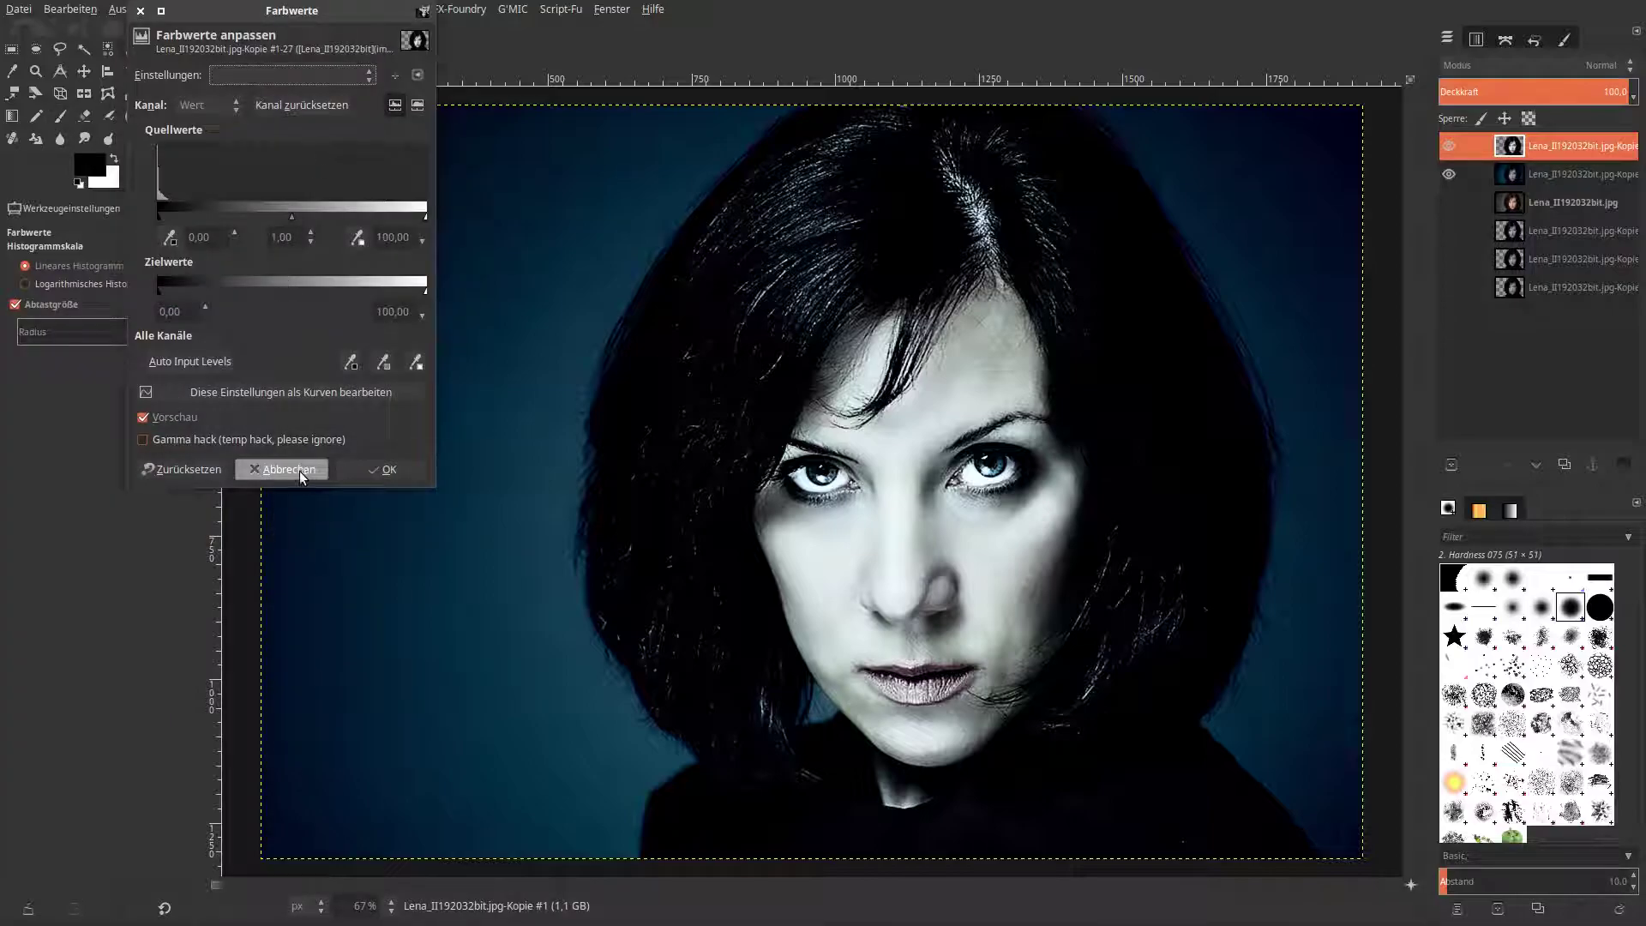
{"action": "double_click", "coordinate": [298, 238]}
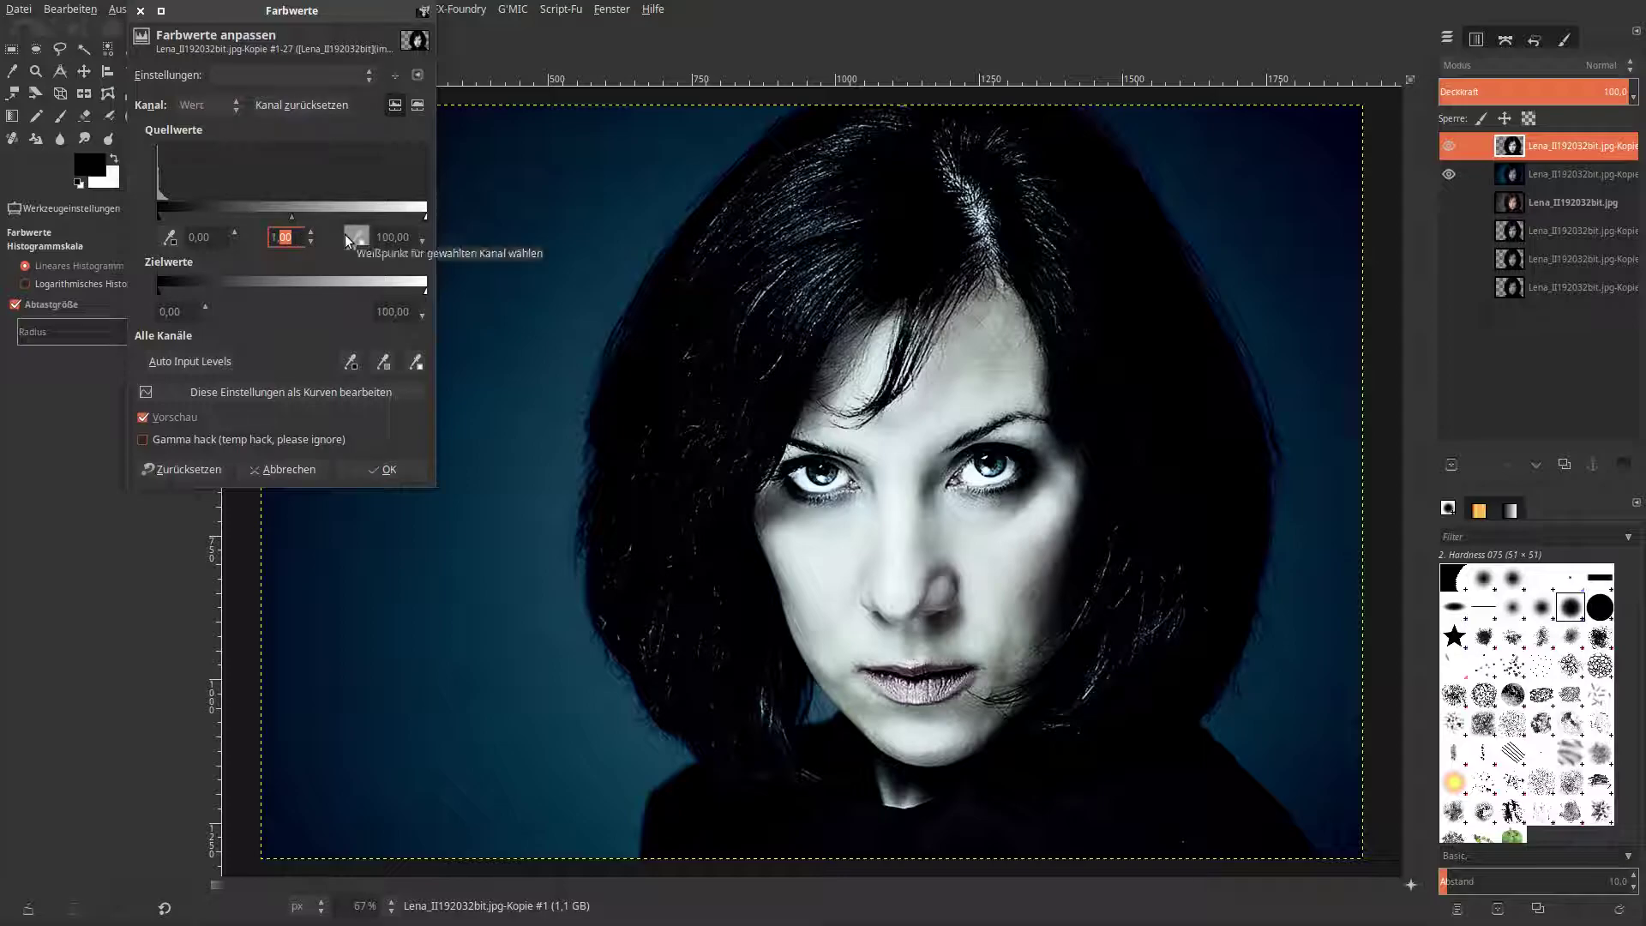
{"action": "type", "text": "1.1"}
{"action": "key", "text": "Return"}
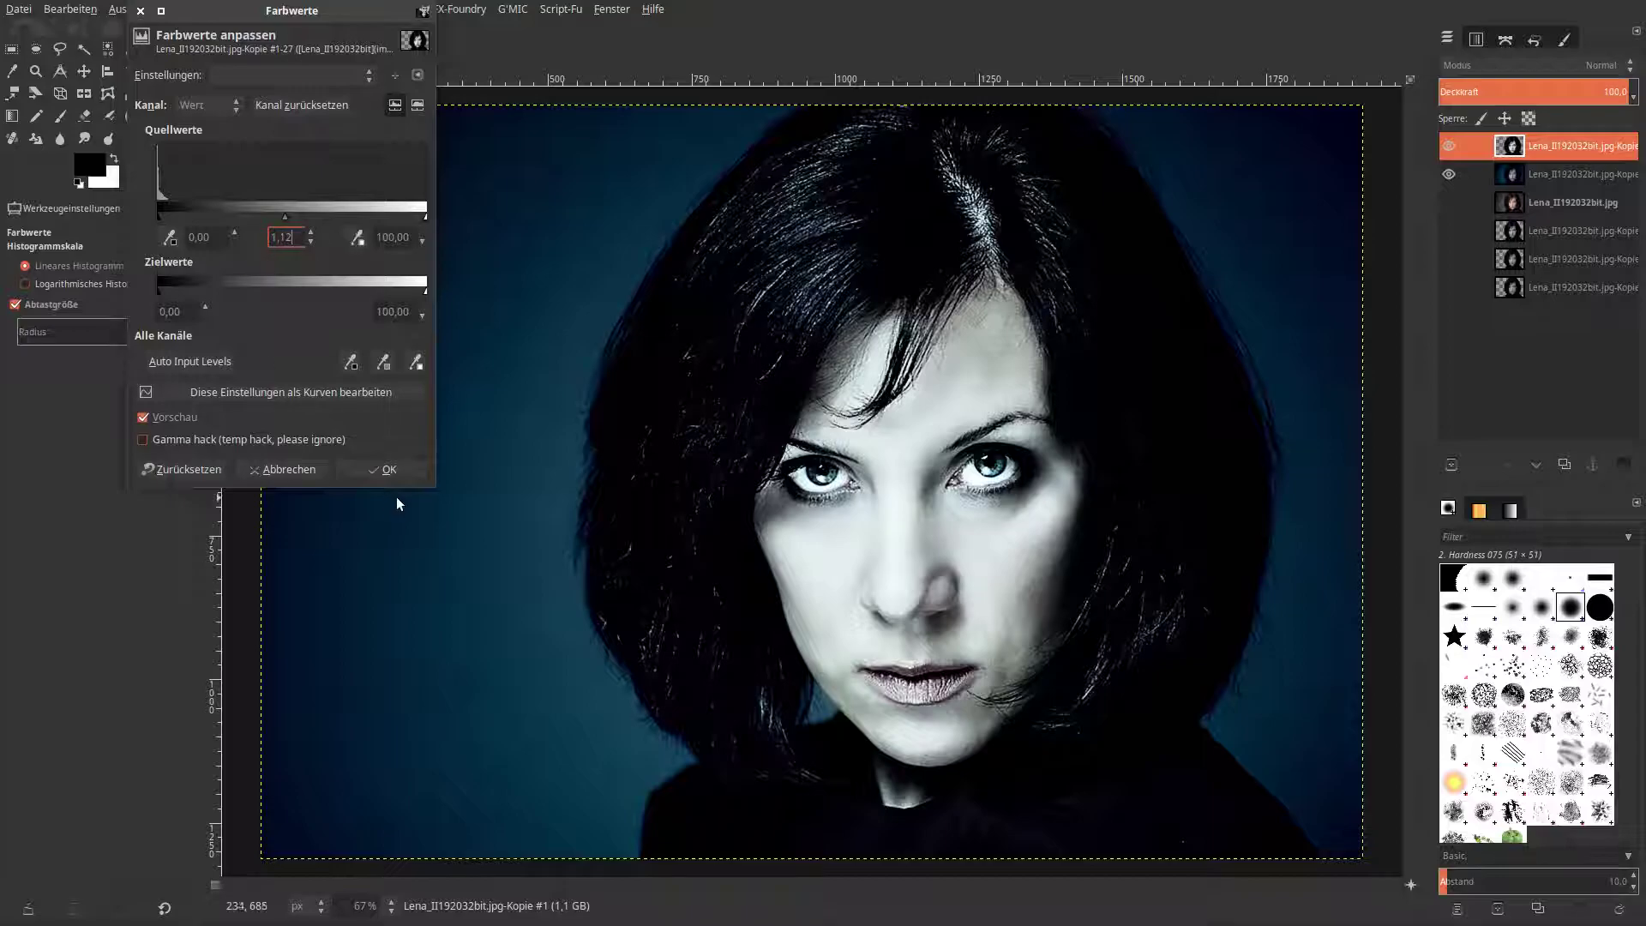
{"action": "left_click", "coordinate": [382, 469]}
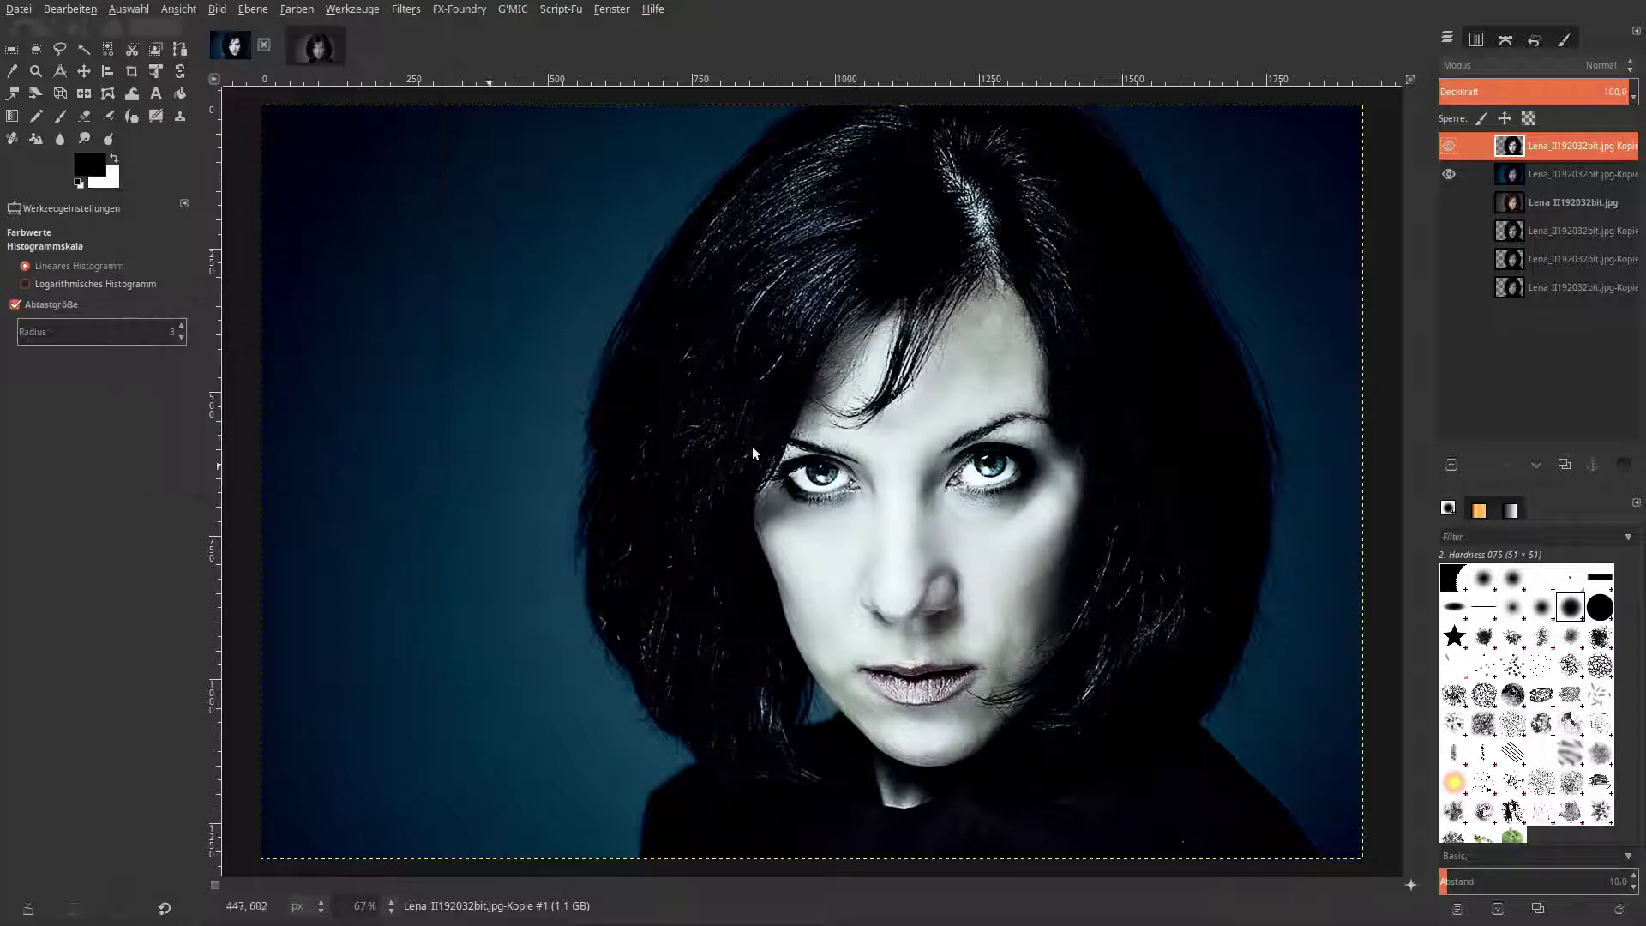
Examine the blue-toned layer on its own and compare it with the merged portrait layer placed over it.
{"action": "left_click", "coordinate": [1514, 178]}
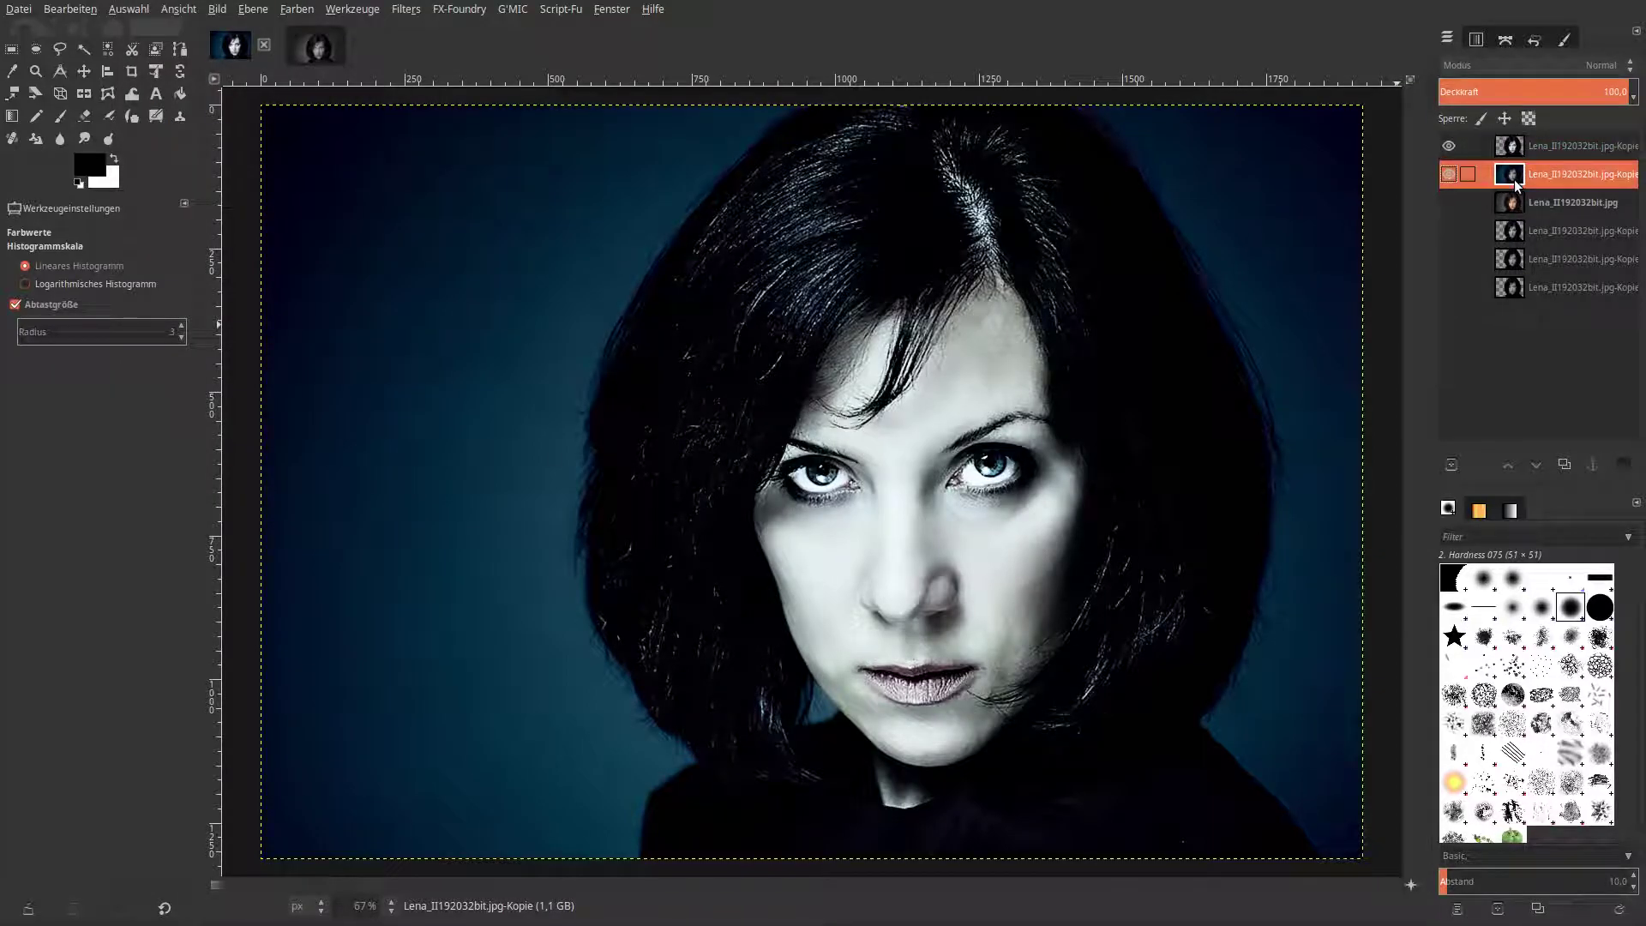
{"action": "left_click", "coordinate": [1448, 174]}
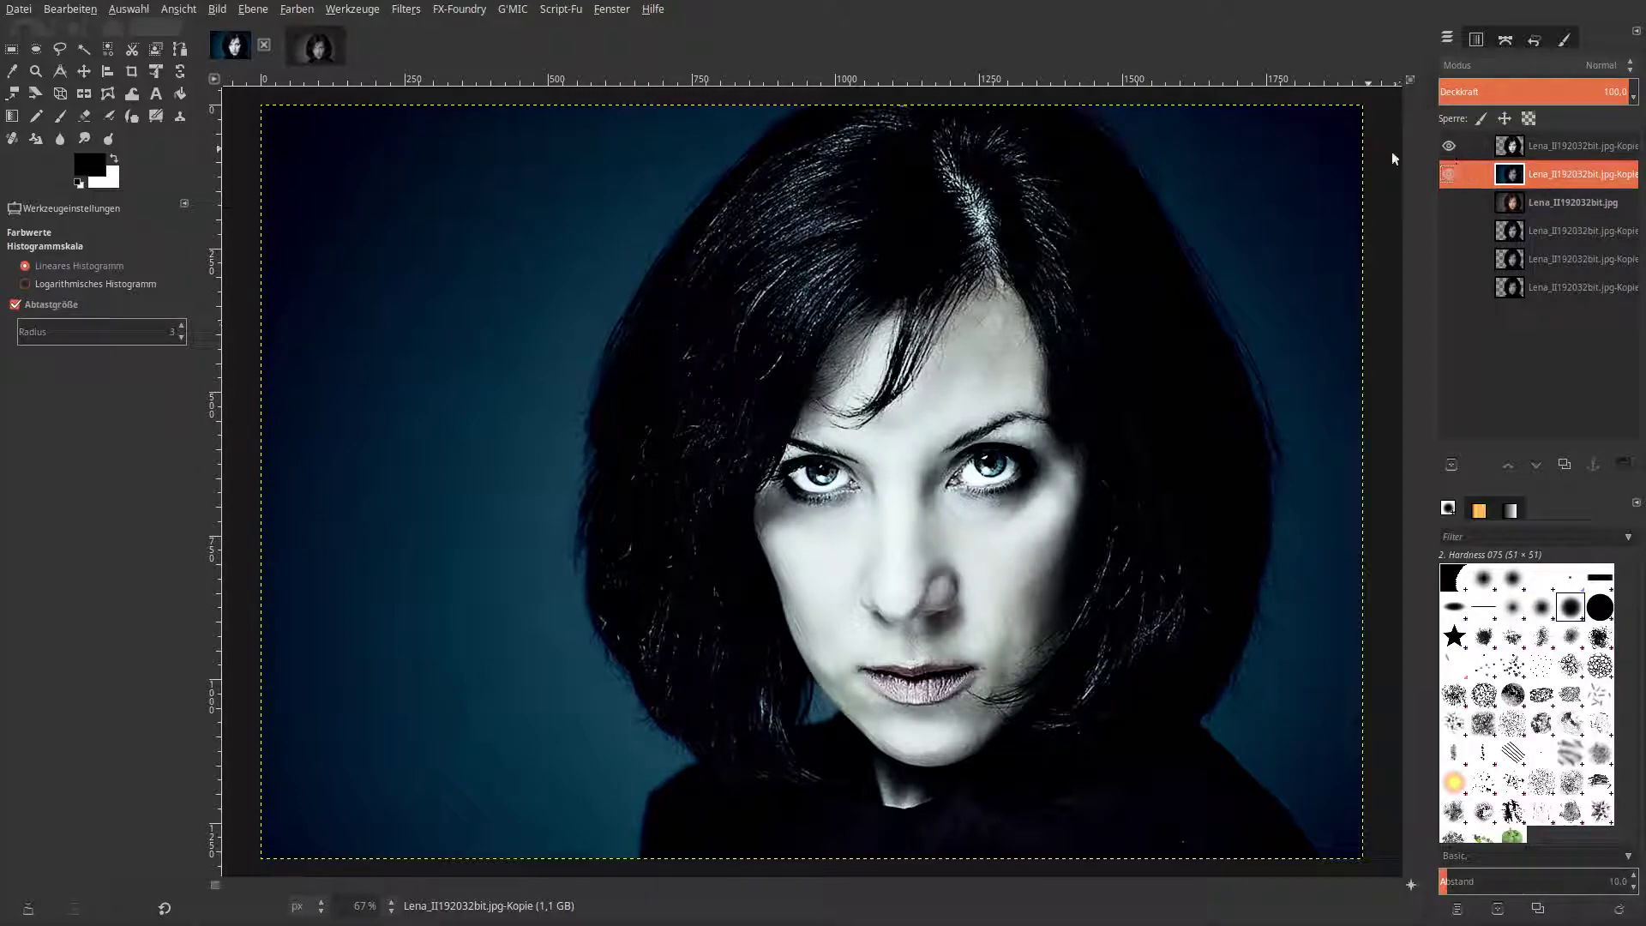
{"action": "left_click", "coordinate": [1448, 146]}
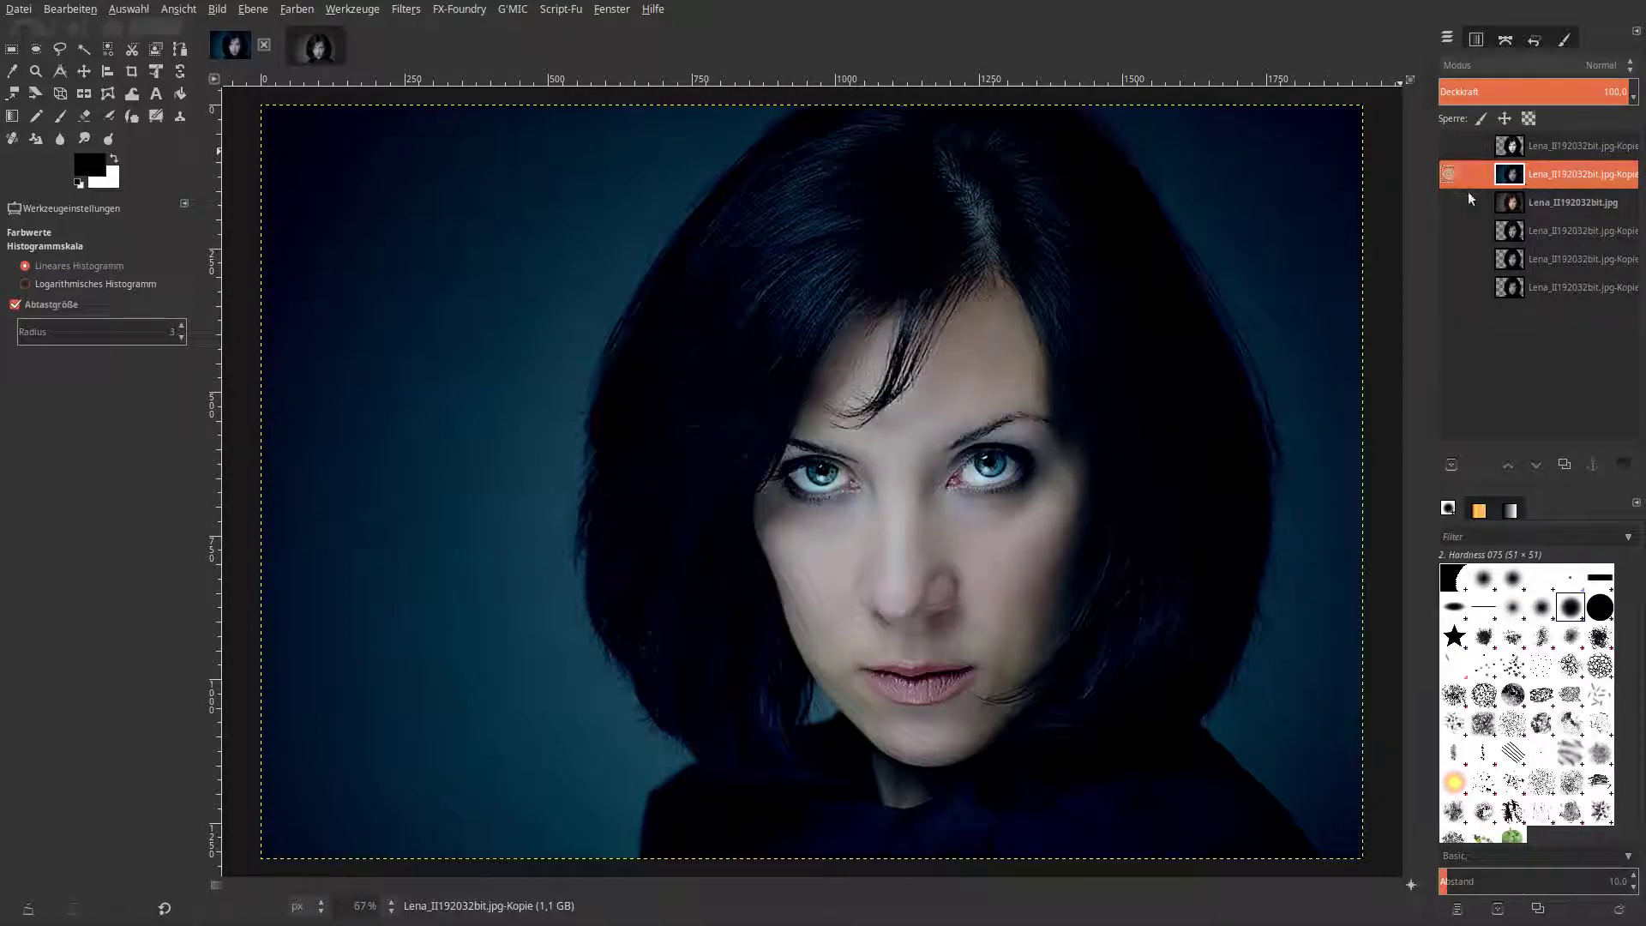
{"action": "left_click", "coordinate": [1449, 146]}
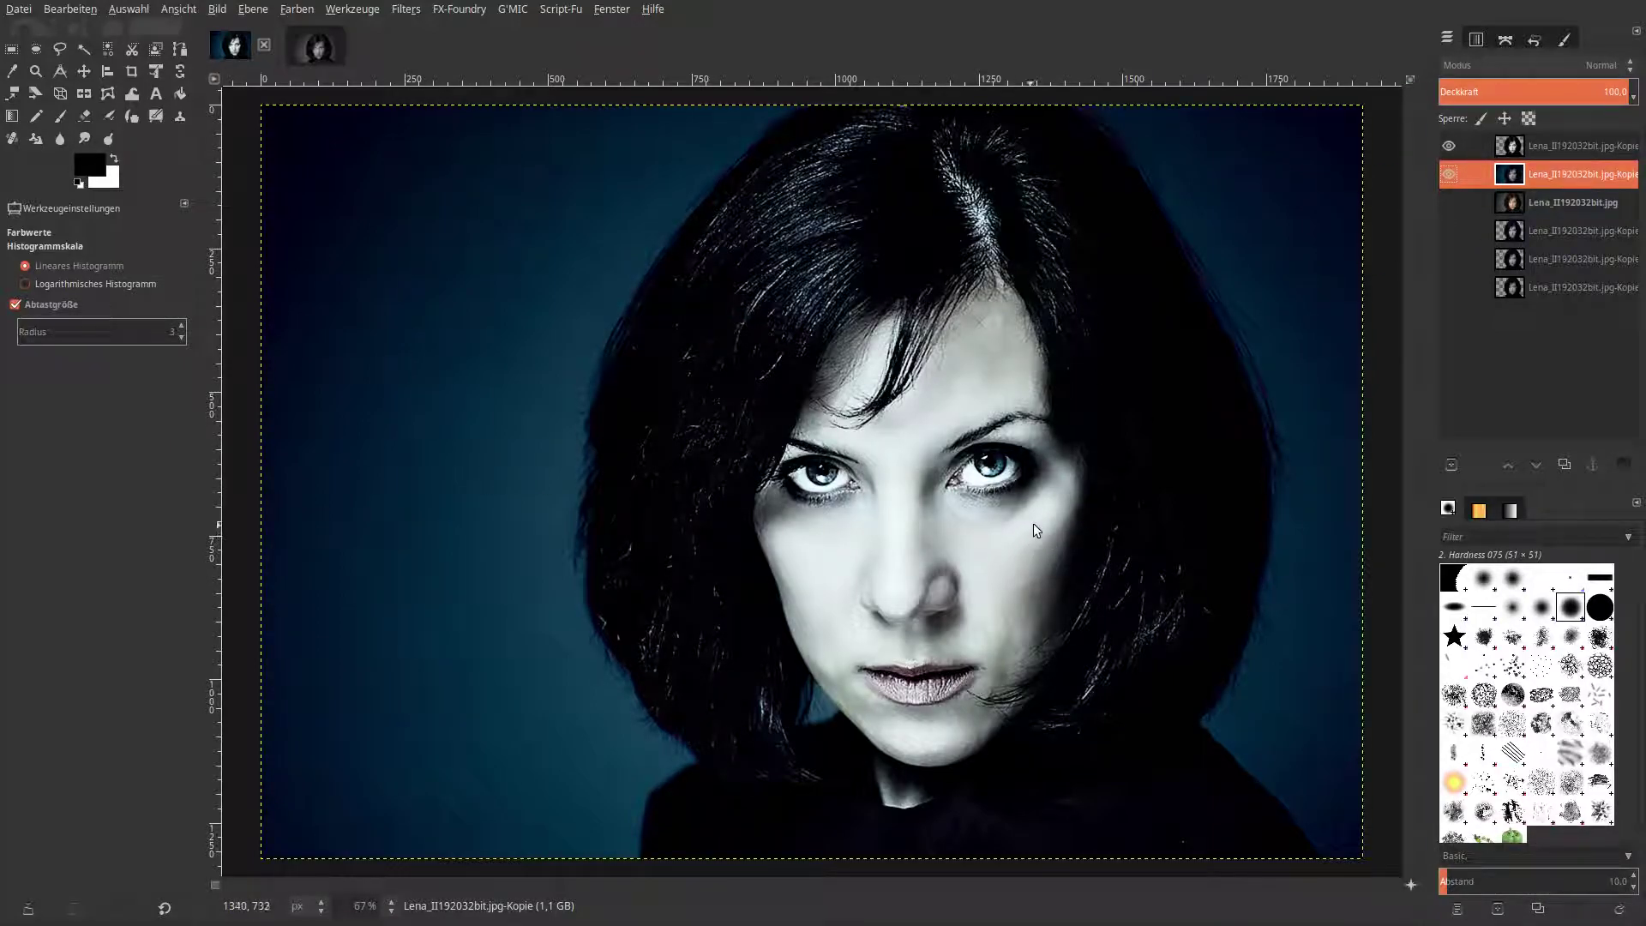
{"action": "left_click", "coordinate": [1509, 150]}
{"action": "left_click", "coordinate": [1514, 180]}
{"action": "left_click", "coordinate": [1516, 152]}
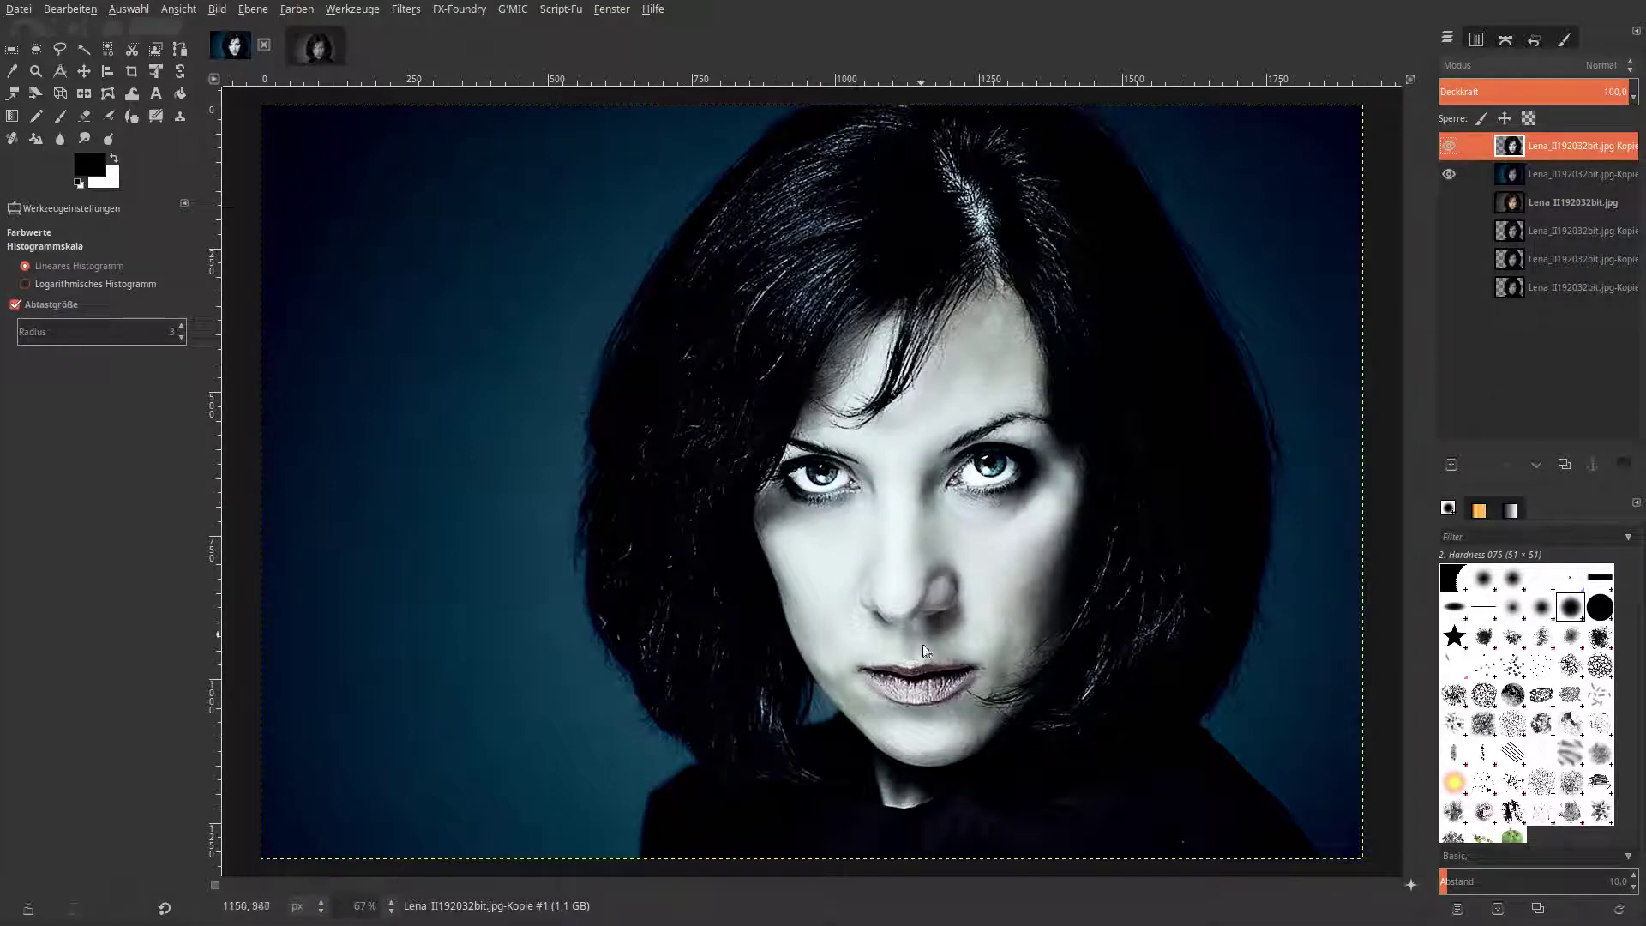
Duplicate the original colour photo layer and keep only the copy visible beneath the blue-toned layer.
{"action": "left_click", "coordinate": [1509, 201]}
{"action": "left_click", "coordinate": [1563, 464]}
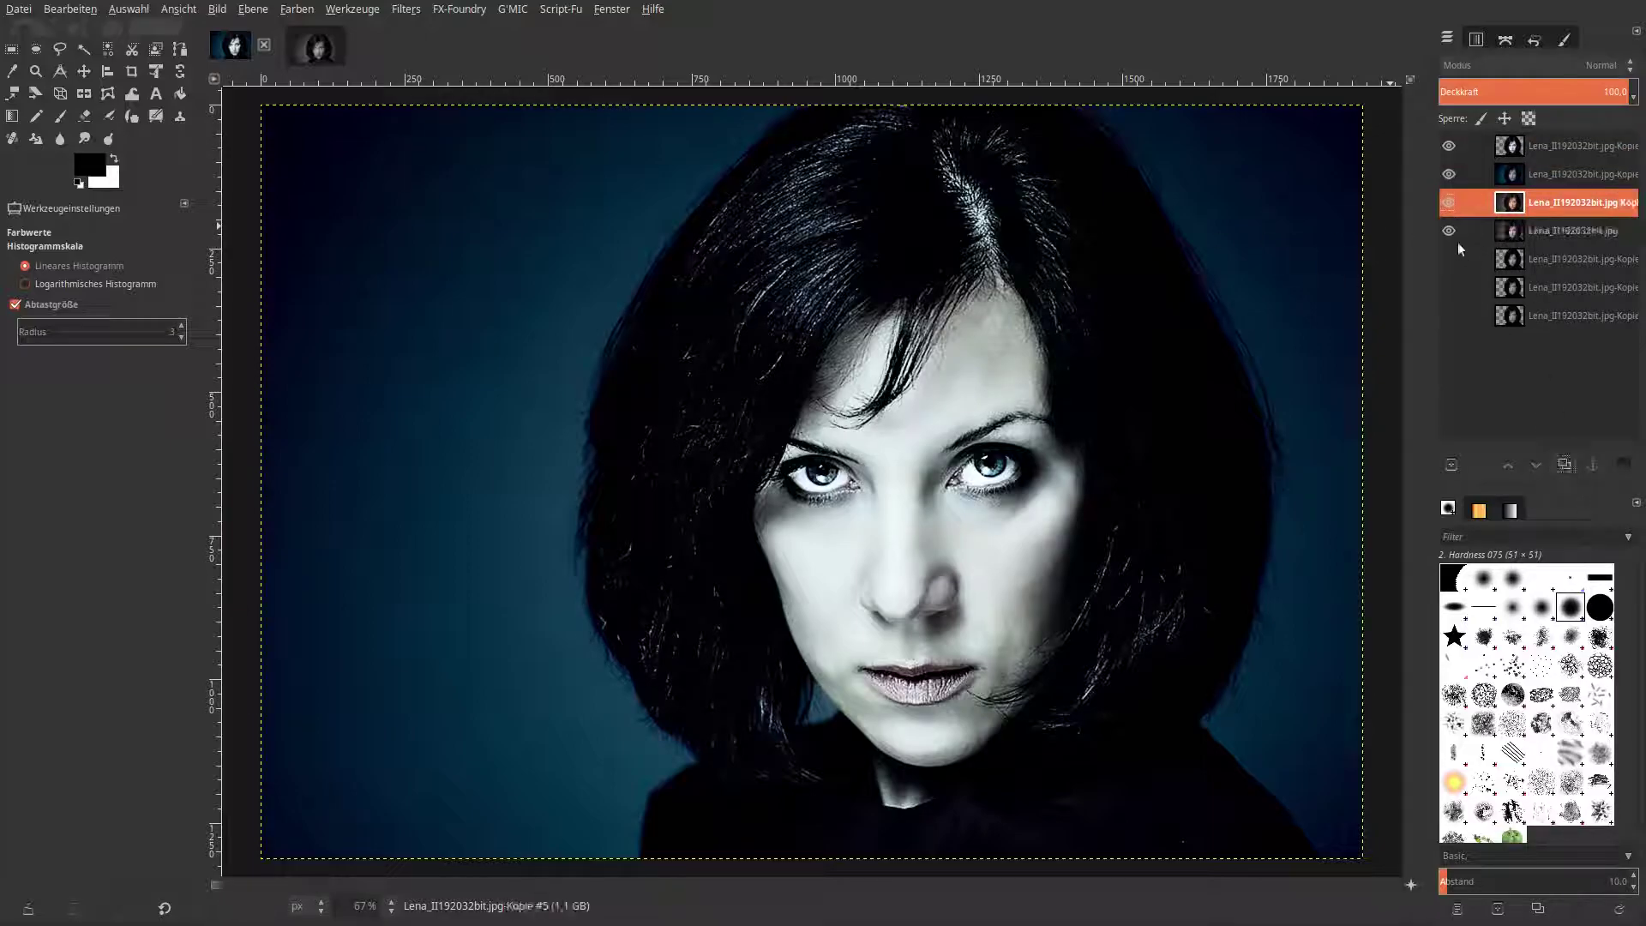
{"action": "left_click", "coordinate": [1510, 149]}
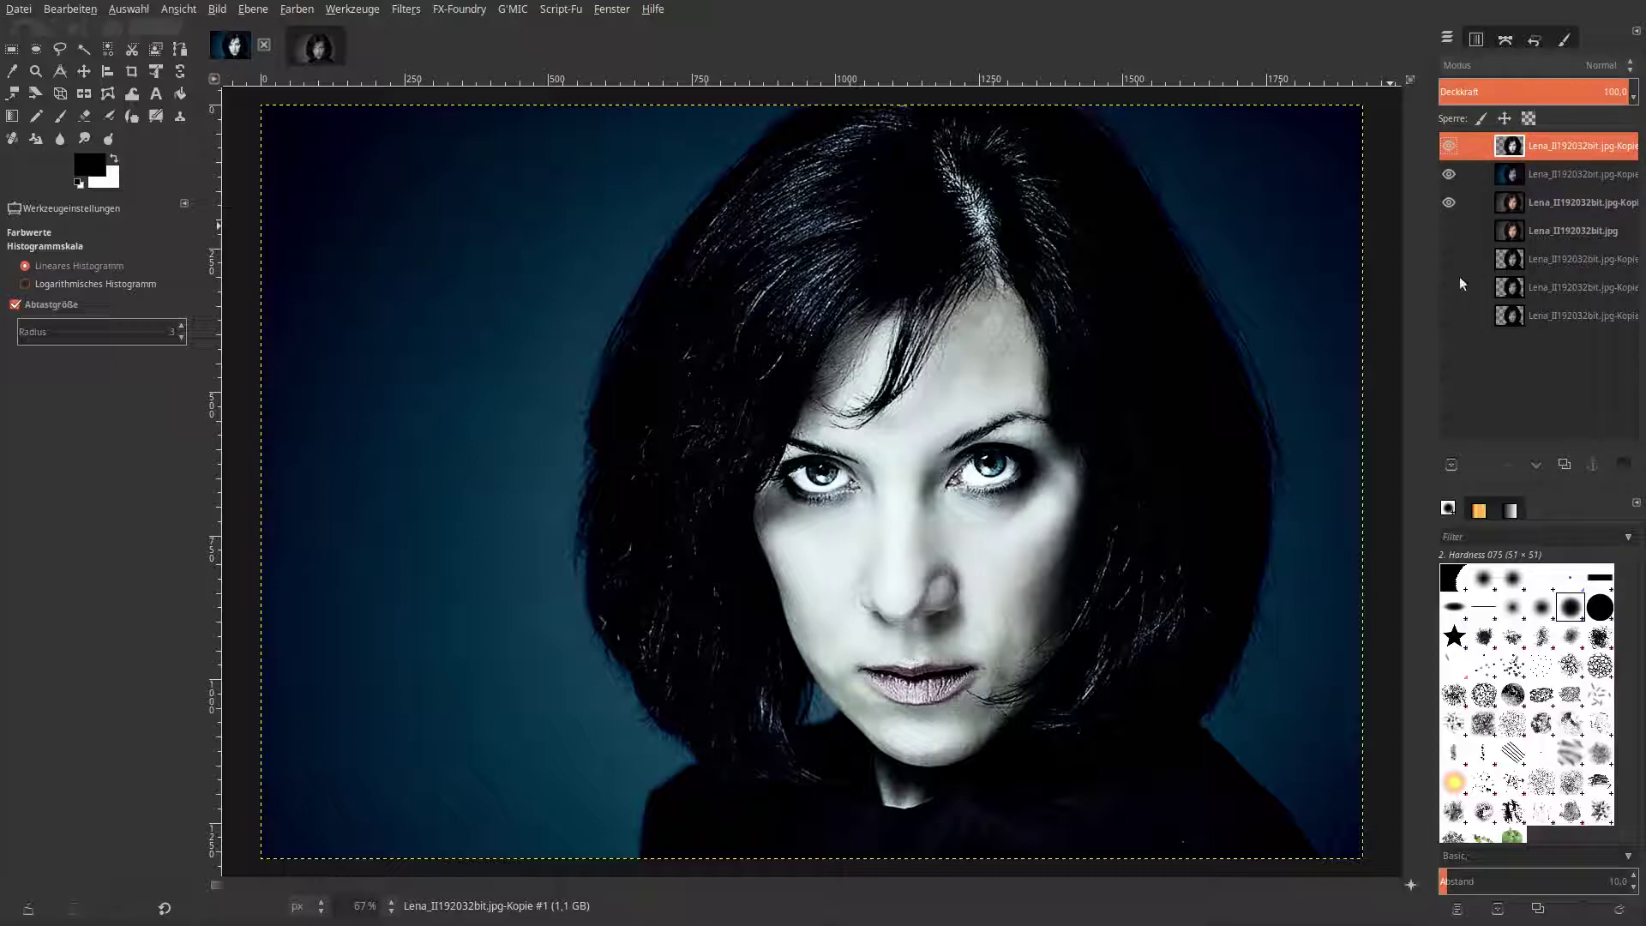
Darken the blue-toned layer with a Curves adjustment, pulling the shadow and highlight points of the value curve well below the diagonal.
{"action": "left_click", "coordinate": [1509, 174]}
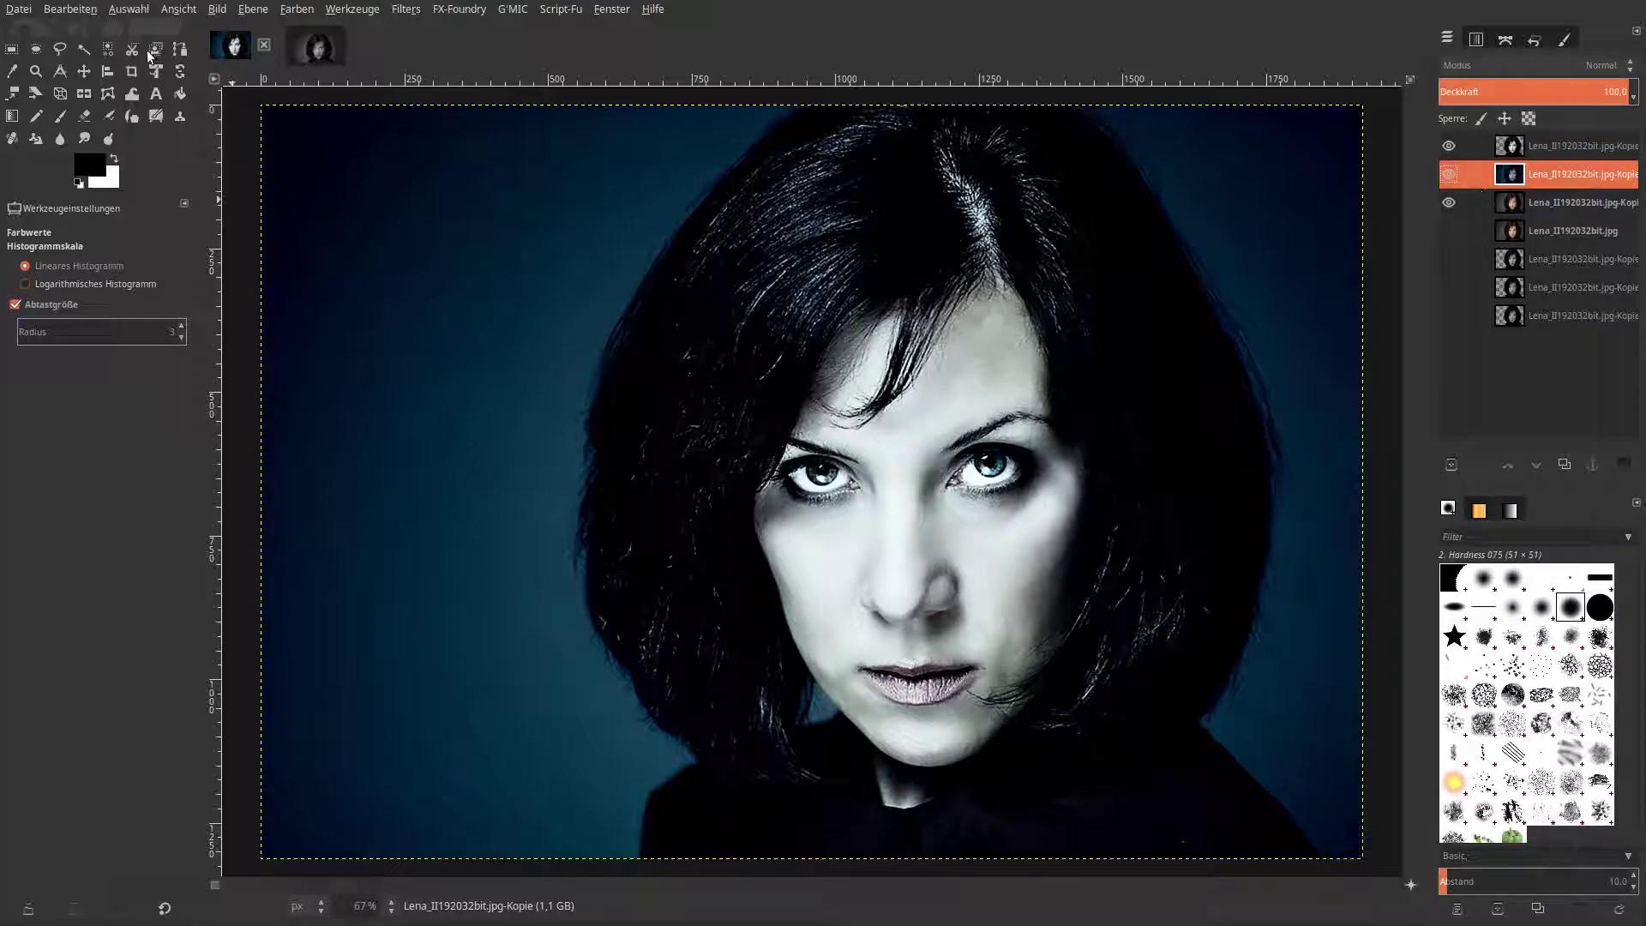
{"action": "left_click", "coordinate": [295, 10]}
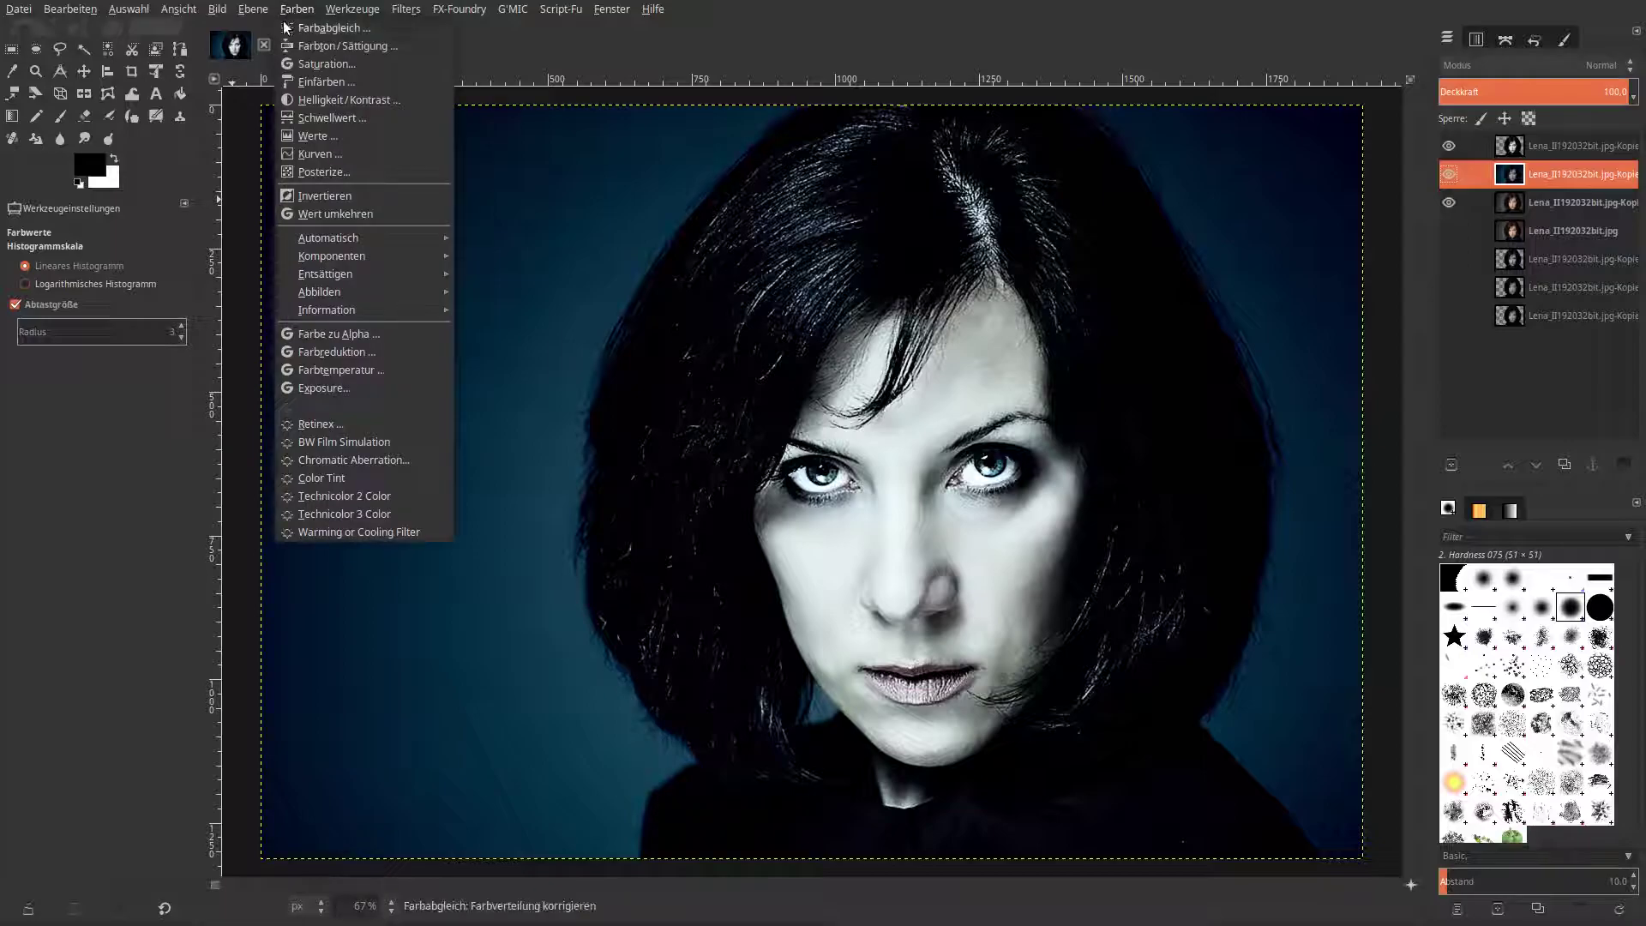
{"action": "left_click", "coordinate": [306, 152]}
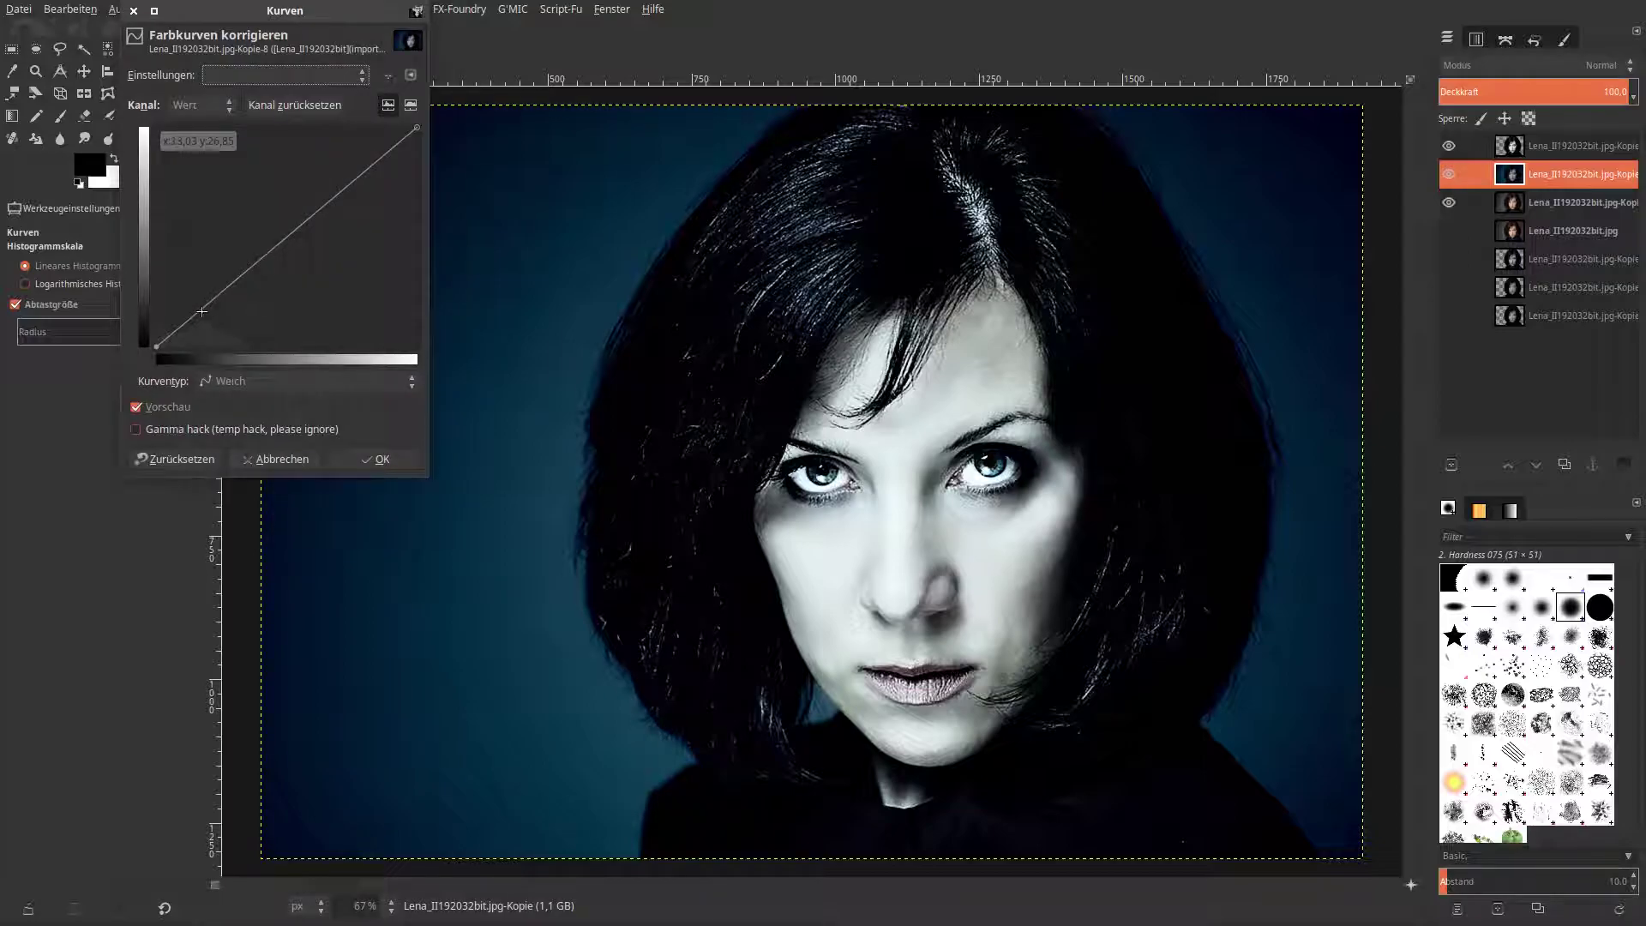
{"action": "mouse_move", "coordinate": [201, 323]}
{"action": "left_mouse_down"}
{"action": "mouse_move", "coordinate": [214, 327]}
{"action": "mouse_move", "coordinate": [158, 345]}
{"action": "mouse_move", "coordinate": [161, 327]}
{"action": "mouse_move", "coordinate": [225, 329]}
{"action": "left_mouse_up"}
{"action": "left_click_drag", "start_coordinate": [343, 211], "coordinate": [338, 266]}
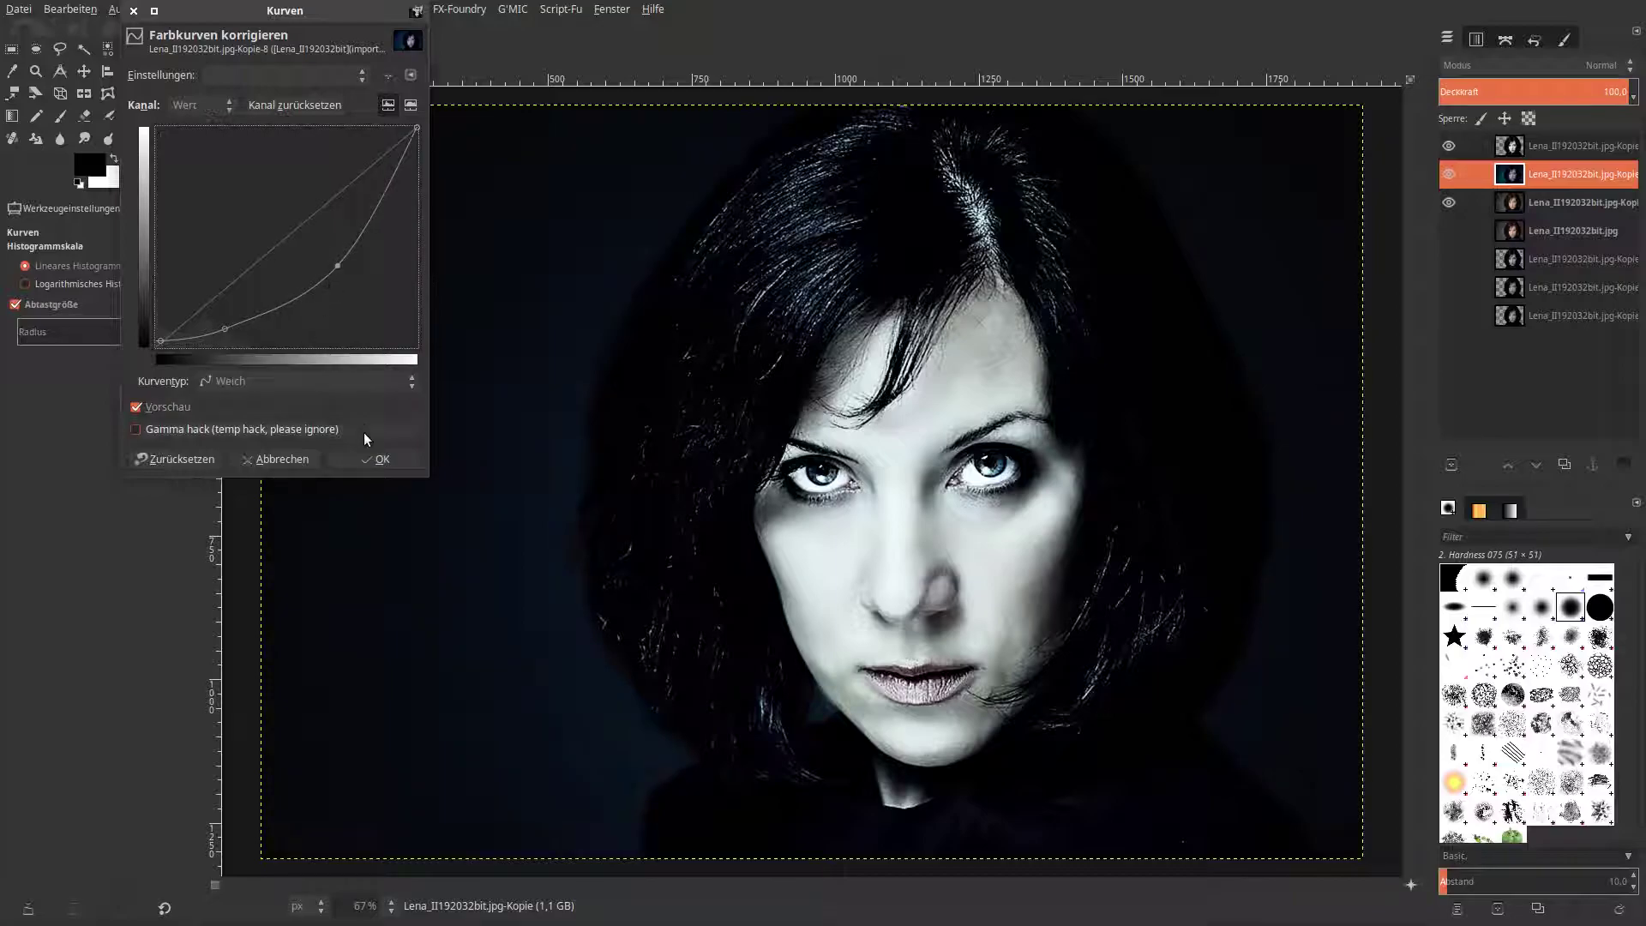
{"action": "left_click", "coordinate": [377, 458]}
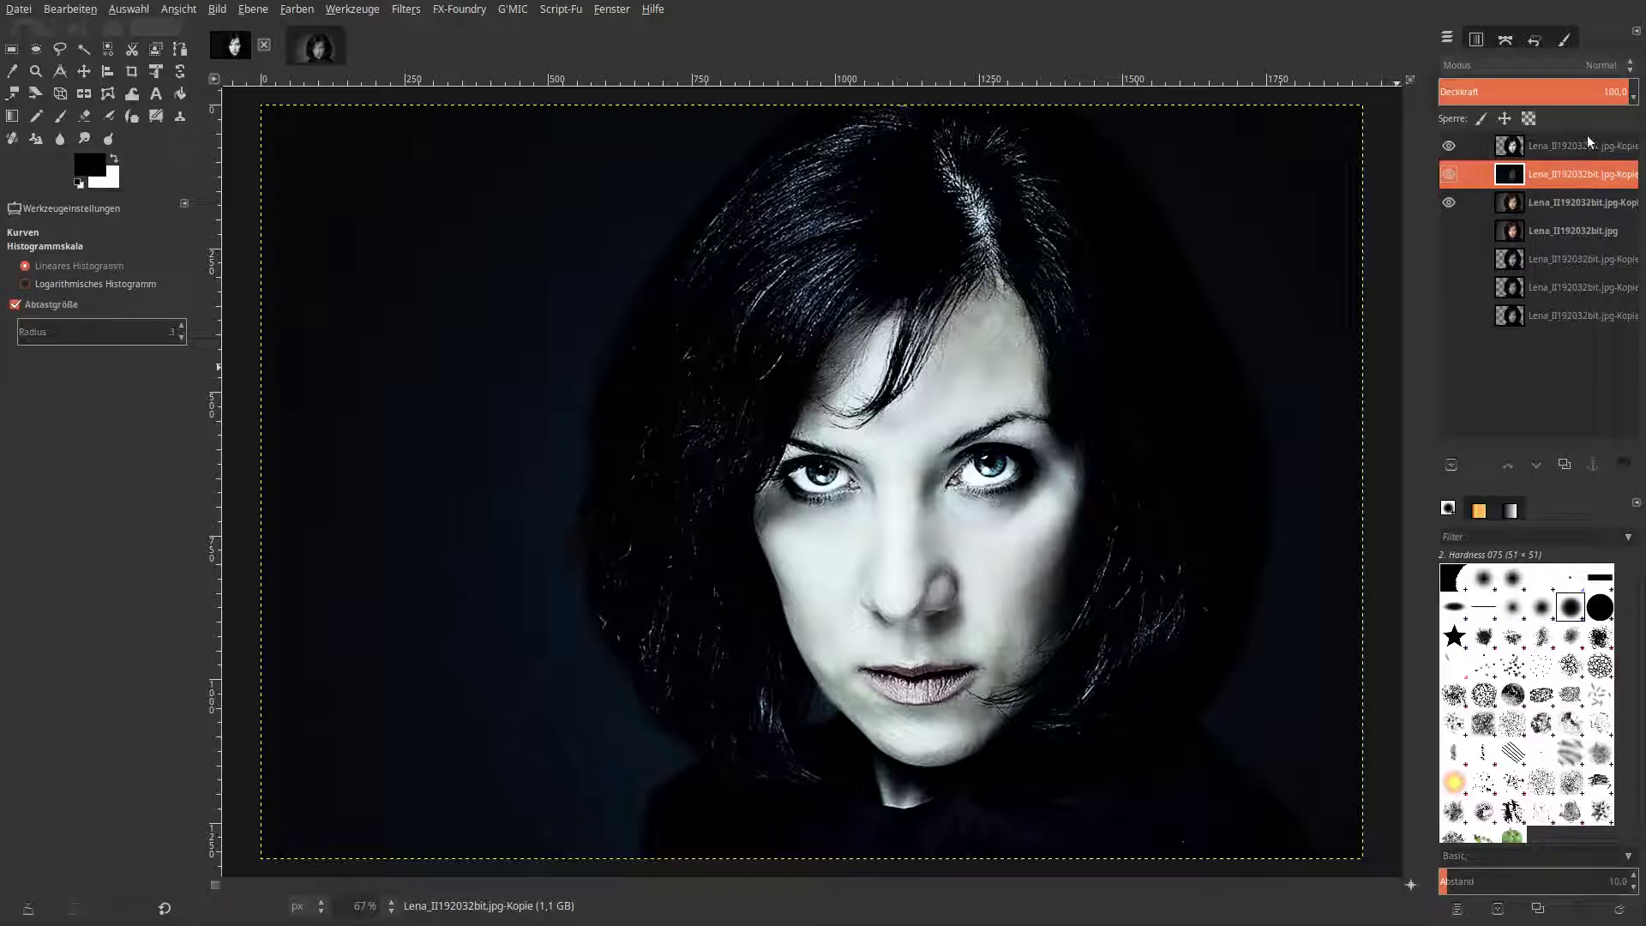
Try the darkened blue-toned layer at 50 opacity with the merged portrait layer above it at 30 opacity.
{"action": "left_click", "coordinate": [1533, 91]}
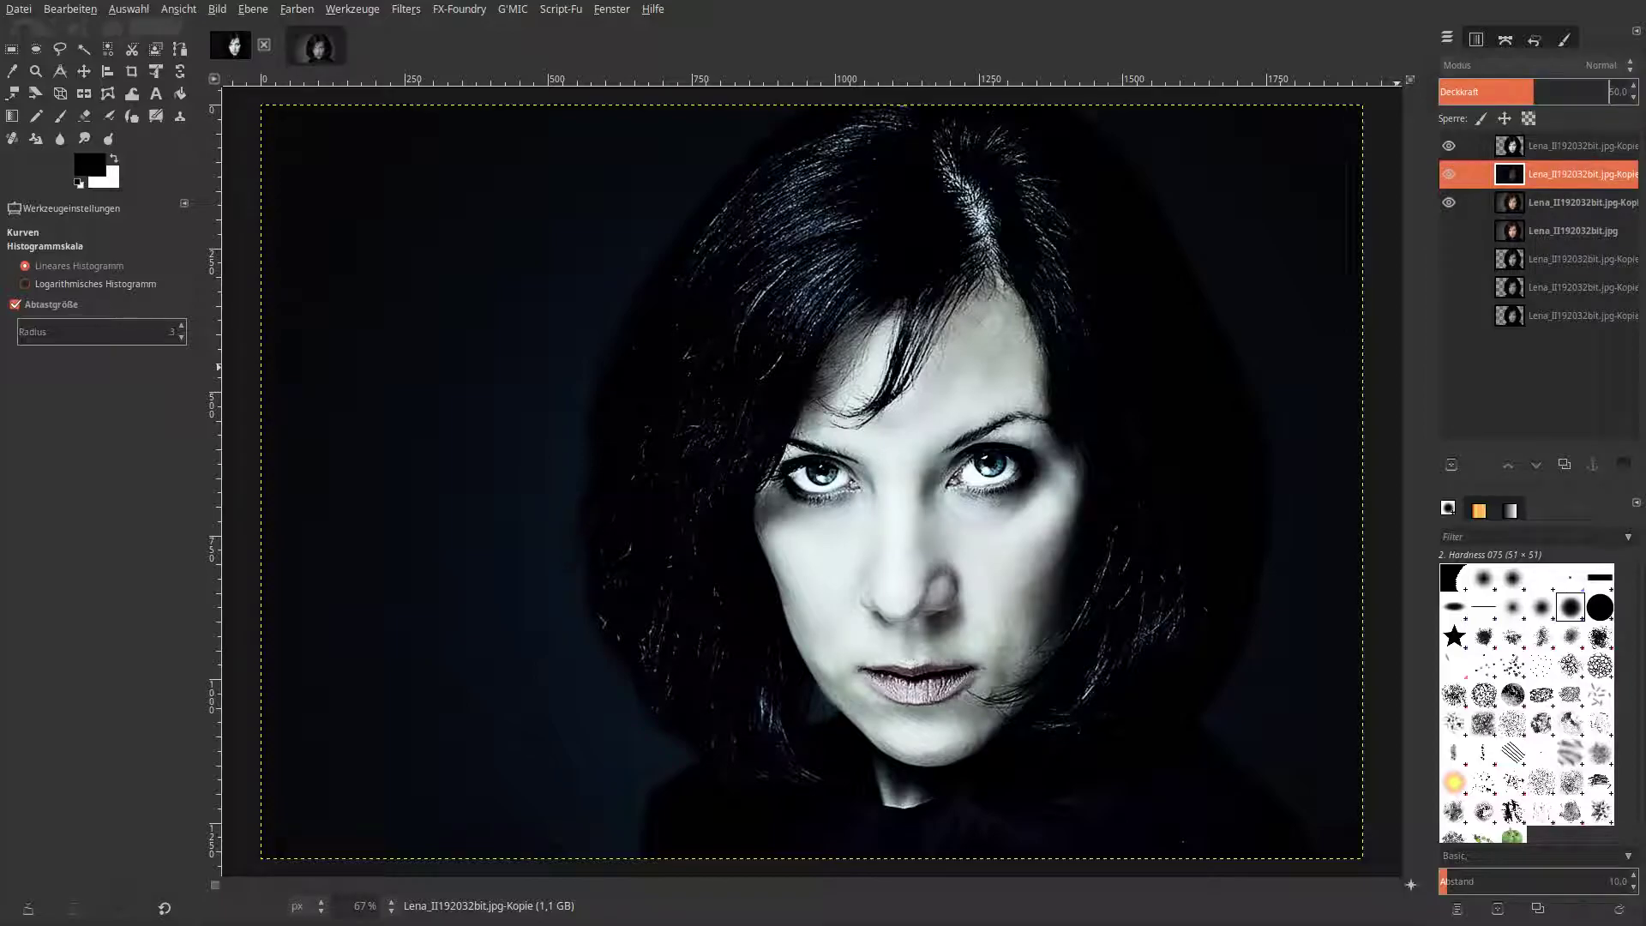
{"action": "left_click", "coordinate": [1510, 146]}
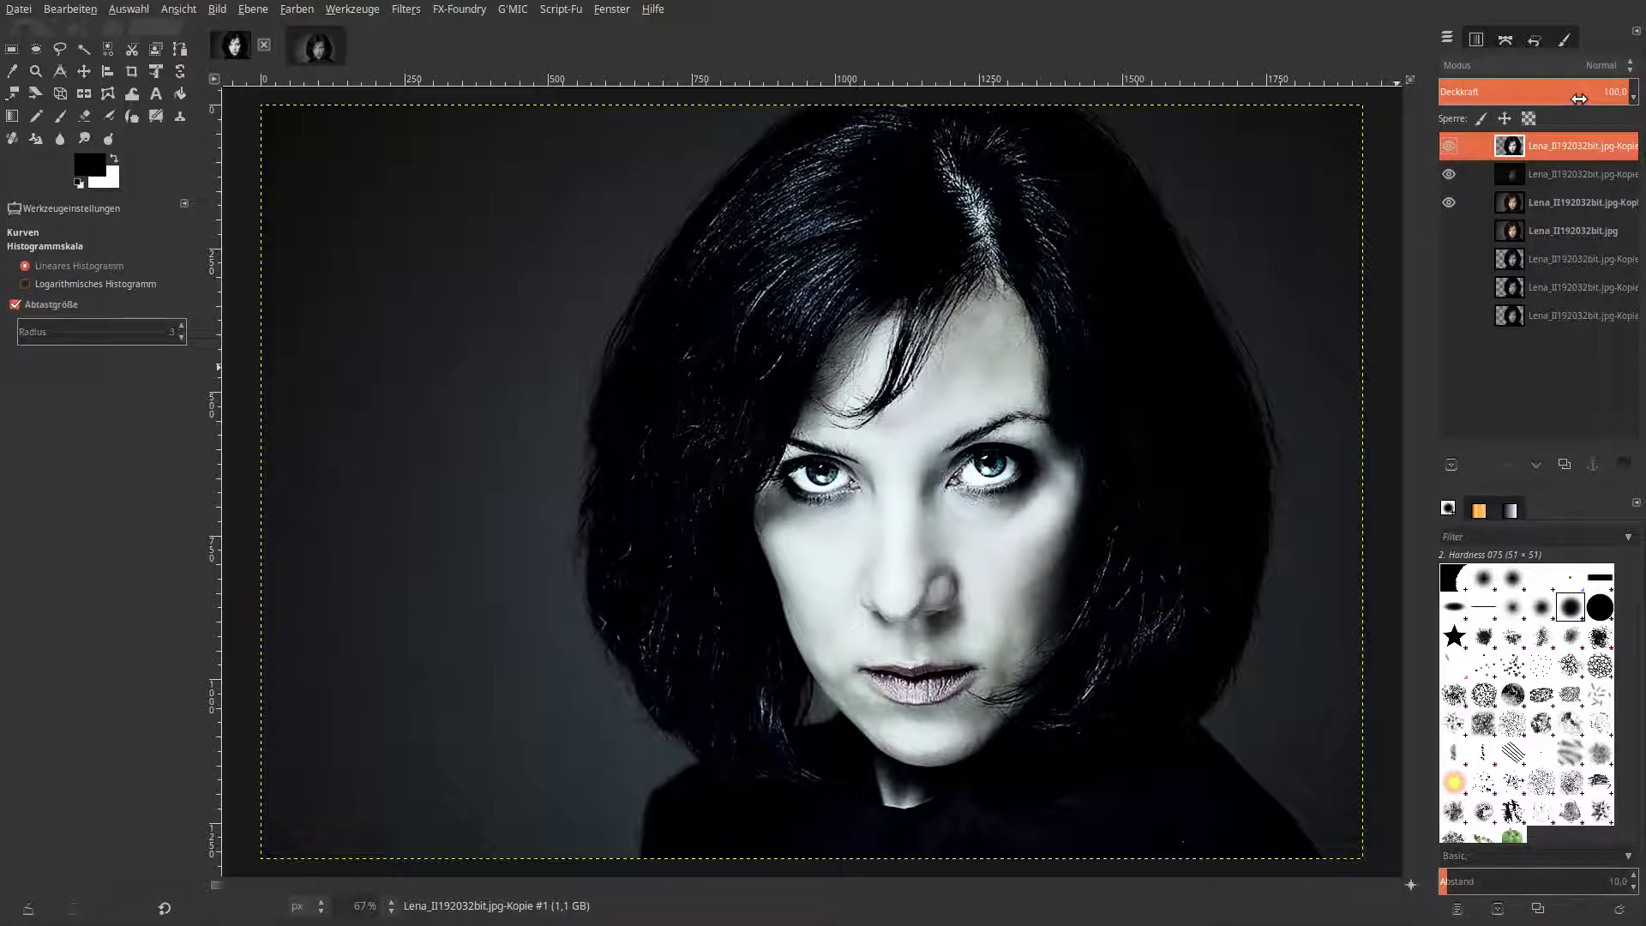
{"action": "left_click_drag", "start_coordinate": [1578, 99], "coordinate": [1496, 99]}
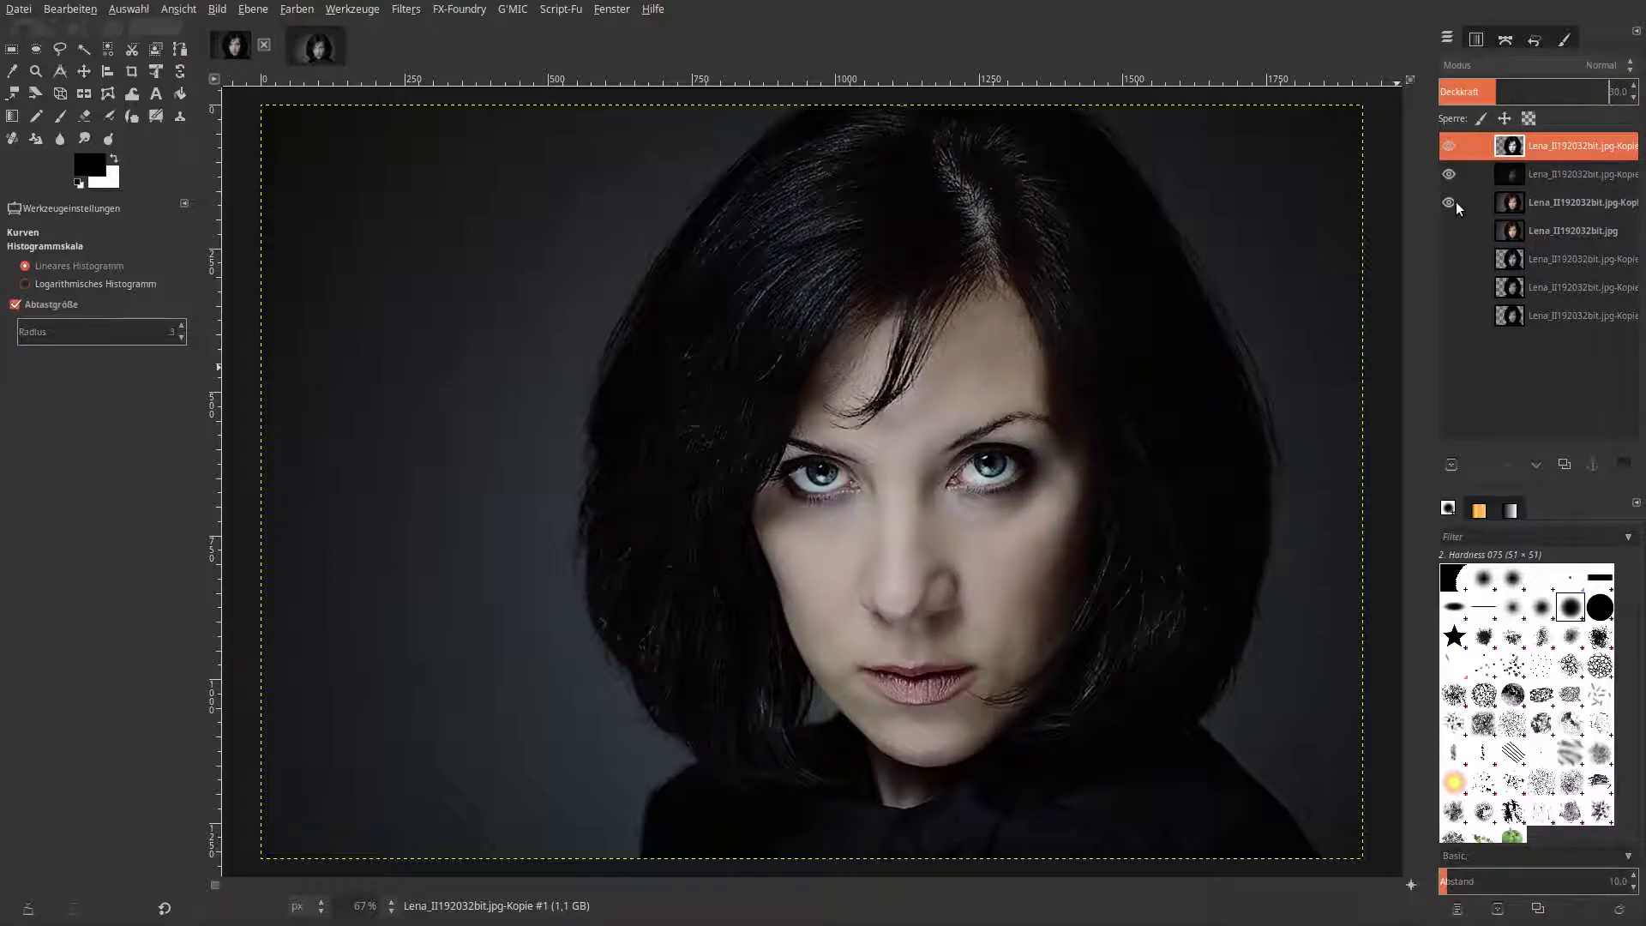
Try the darkened blue-toned layer at 100 opacity with the merged portrait layer at about 69 opacity.
{"action": "left_click", "coordinate": [1511, 177]}
{"action": "left_click_drag", "start_coordinate": [1531, 95], "coordinate": [1641, 96]}
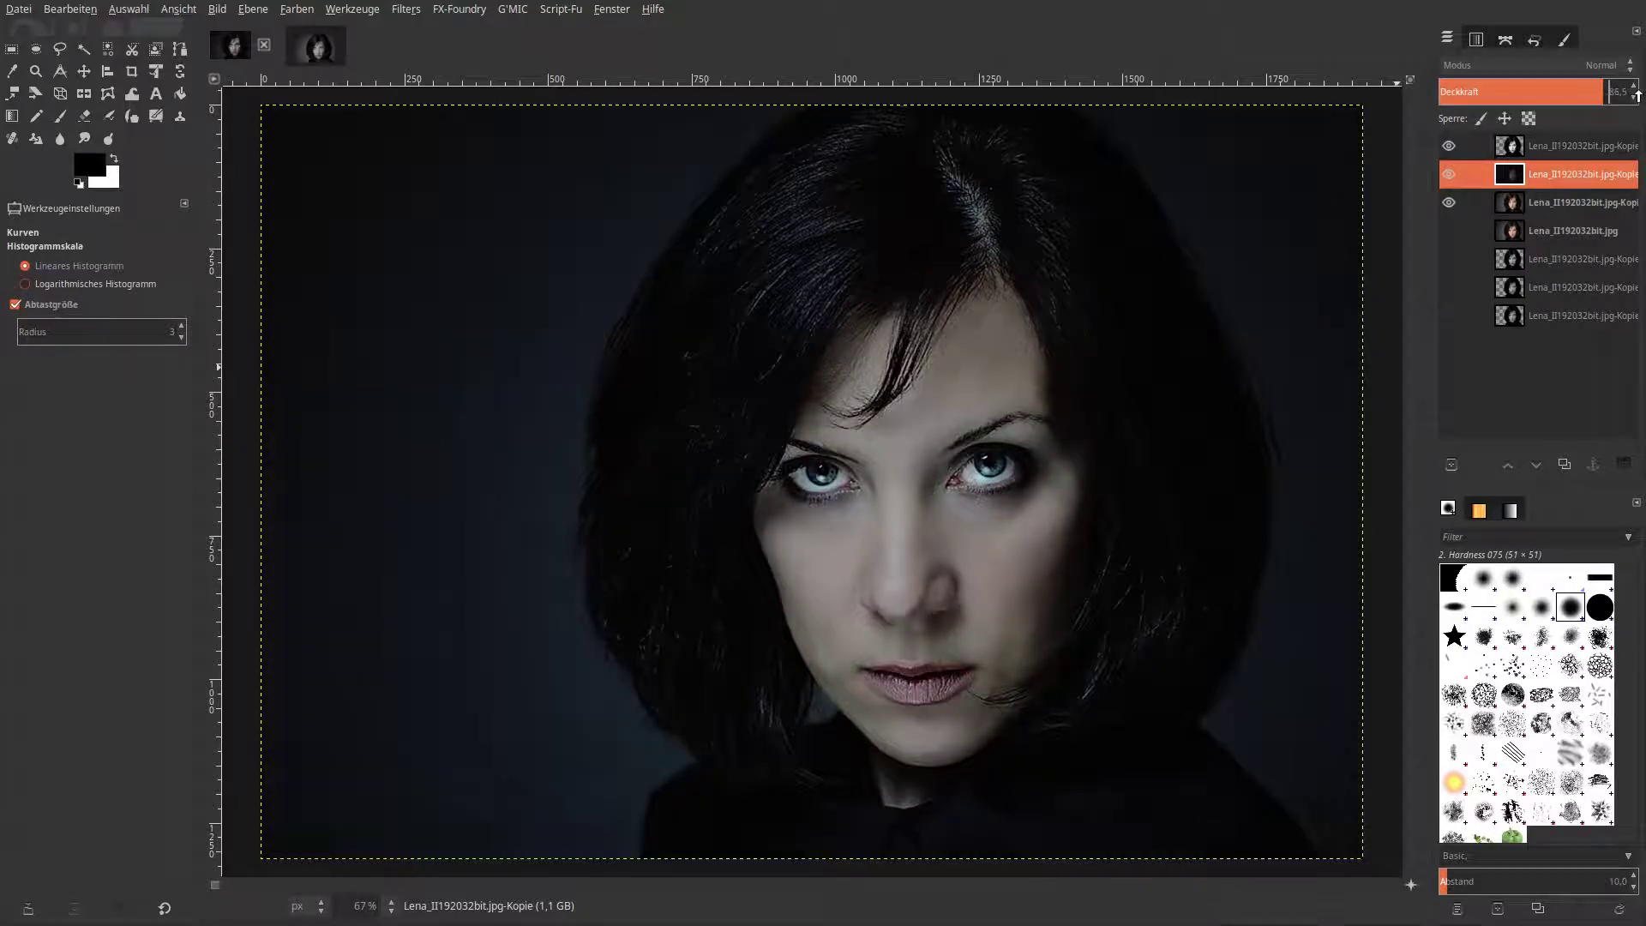
{"action": "left_click", "coordinate": [1510, 146]}
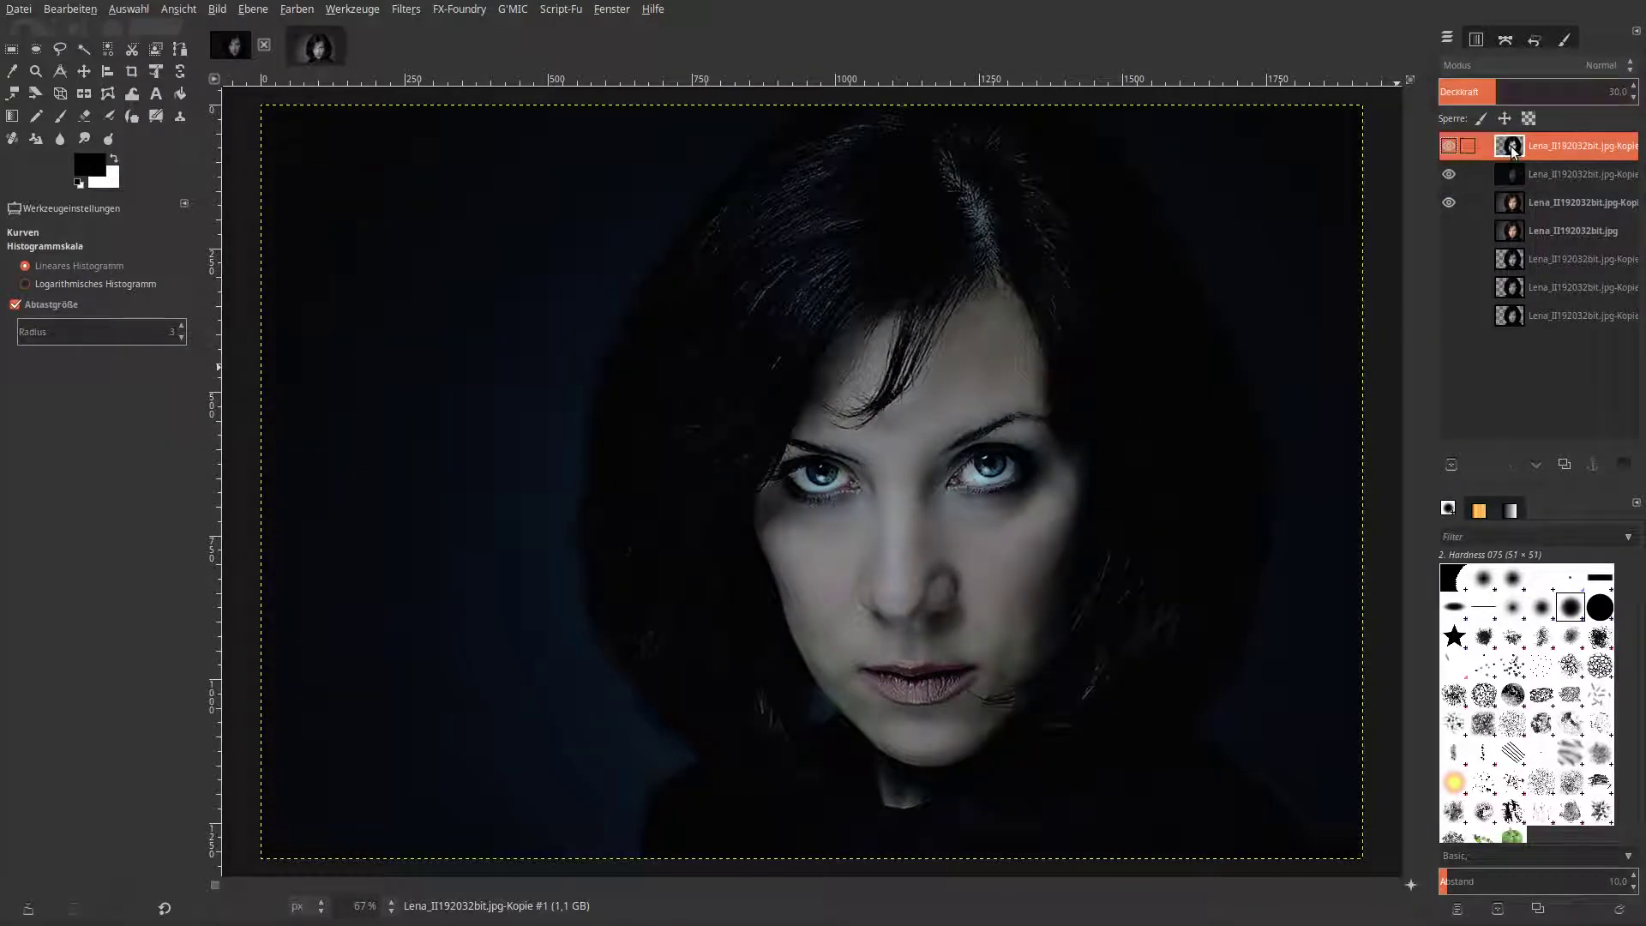
{"action": "left_click_drag", "start_coordinate": [1493, 96], "coordinate": [1571, 169]}
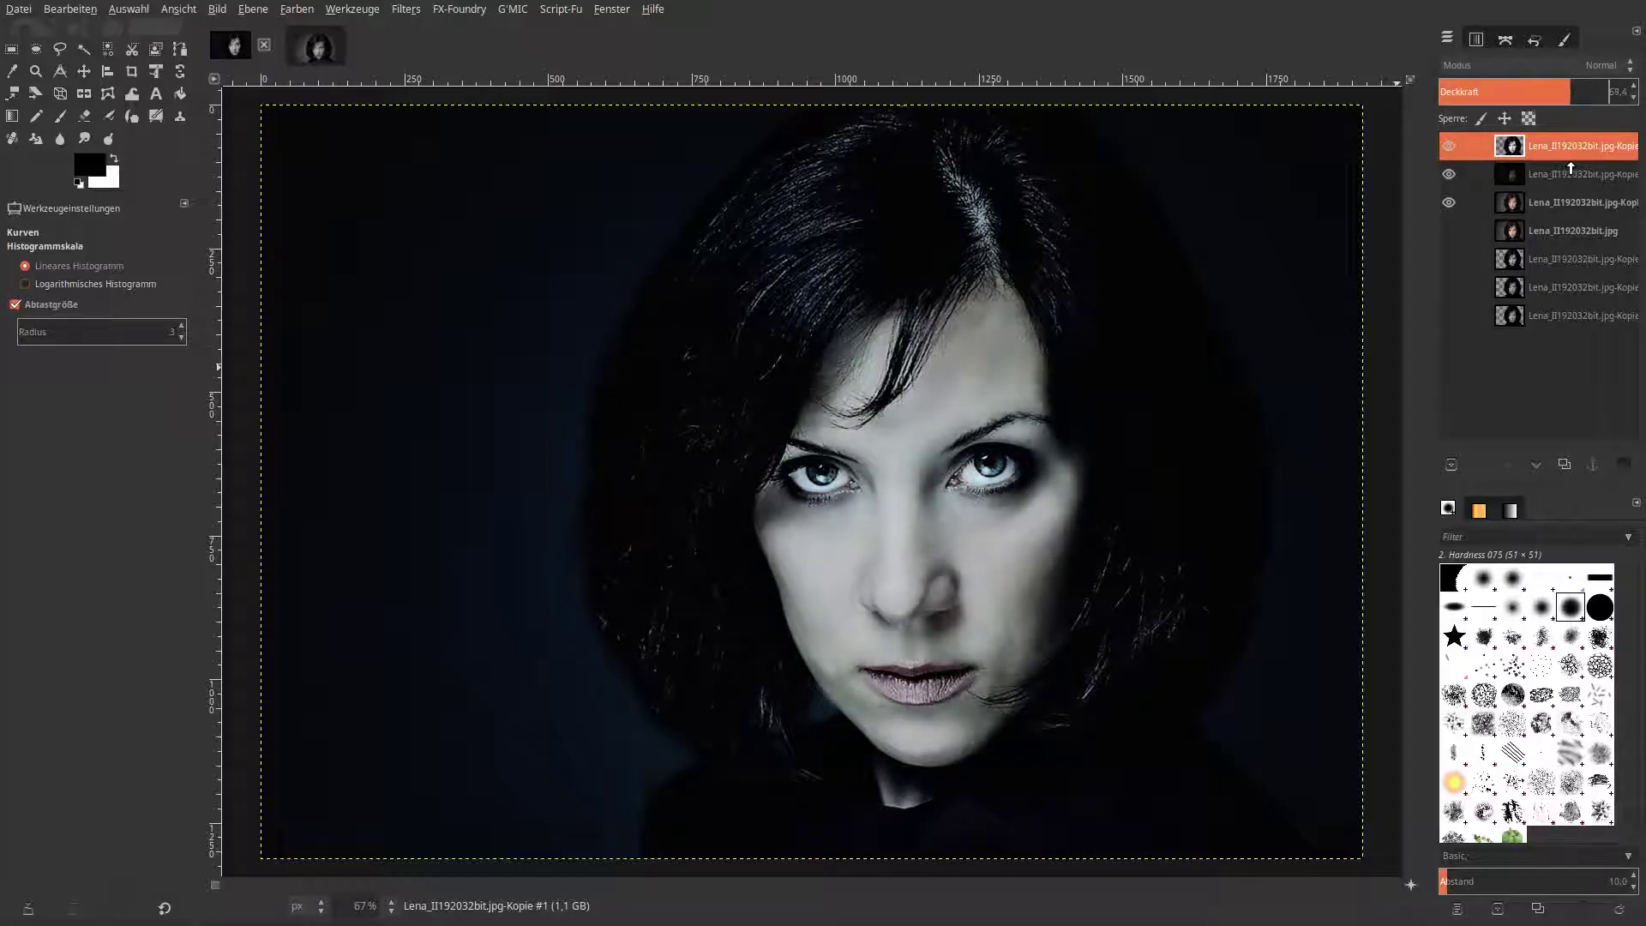
{"action": "left_click", "coordinate": [1519, 177]}
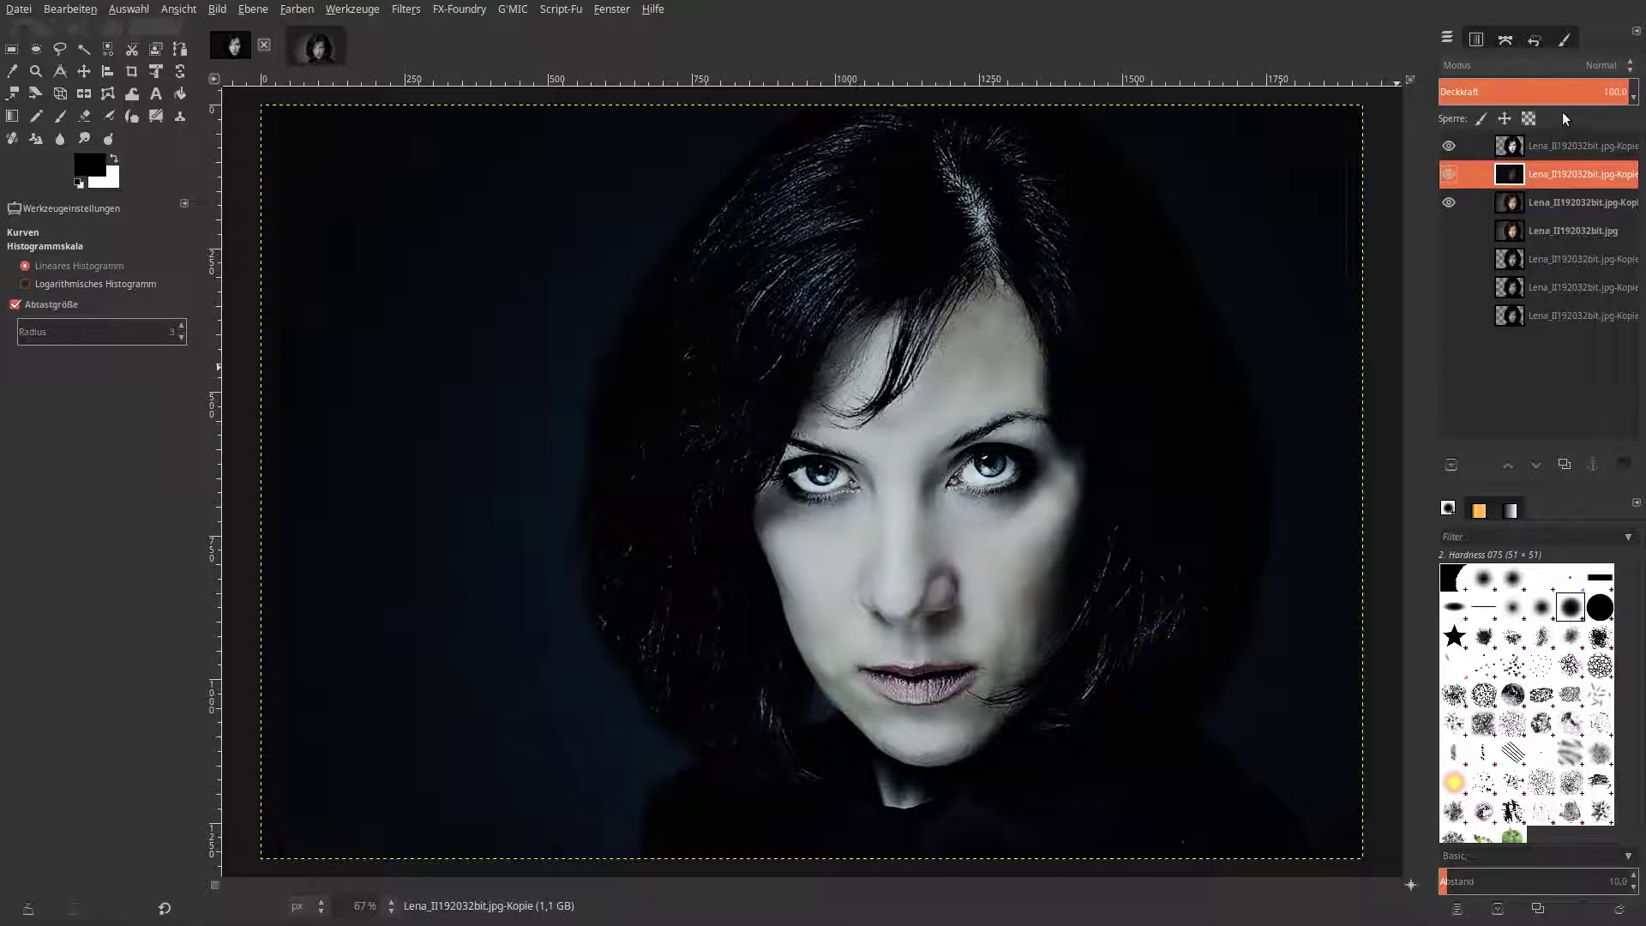
{"action": "left_click", "coordinate": [1582, 95]}
{"action": "left_click_drag", "start_coordinate": [1583, 95], "coordinate": [1633, 135]}
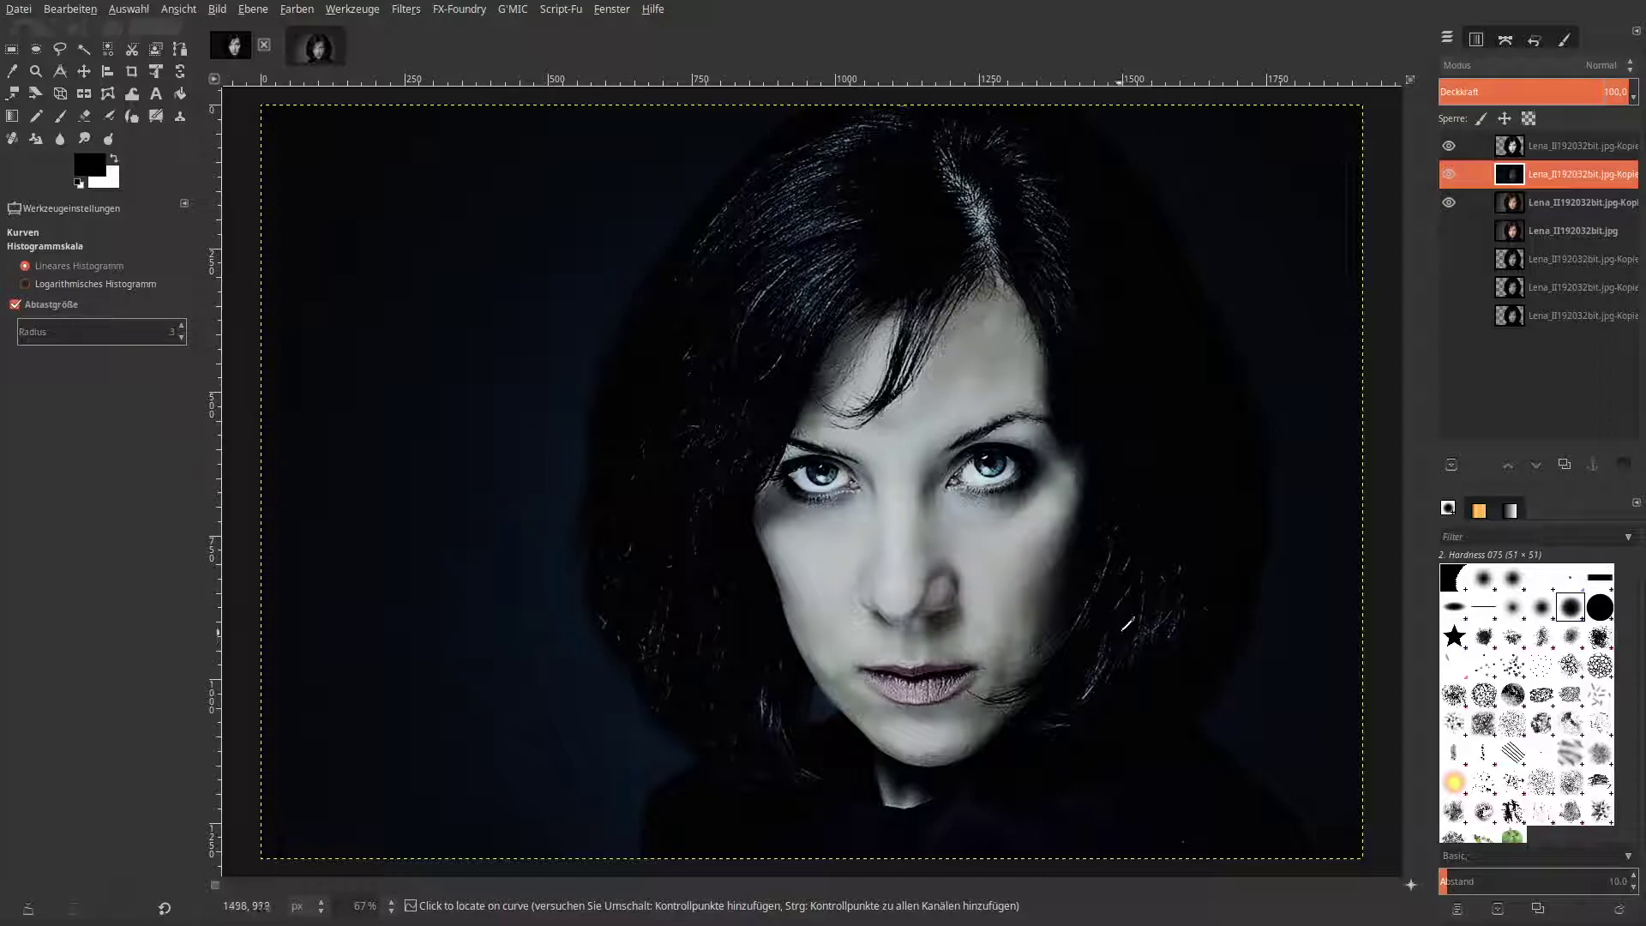
Set the darkened blue-toned layer to 100 opacity and its blend mode to Multiplikation.
{"action": "left_click", "coordinate": [1521, 199]}
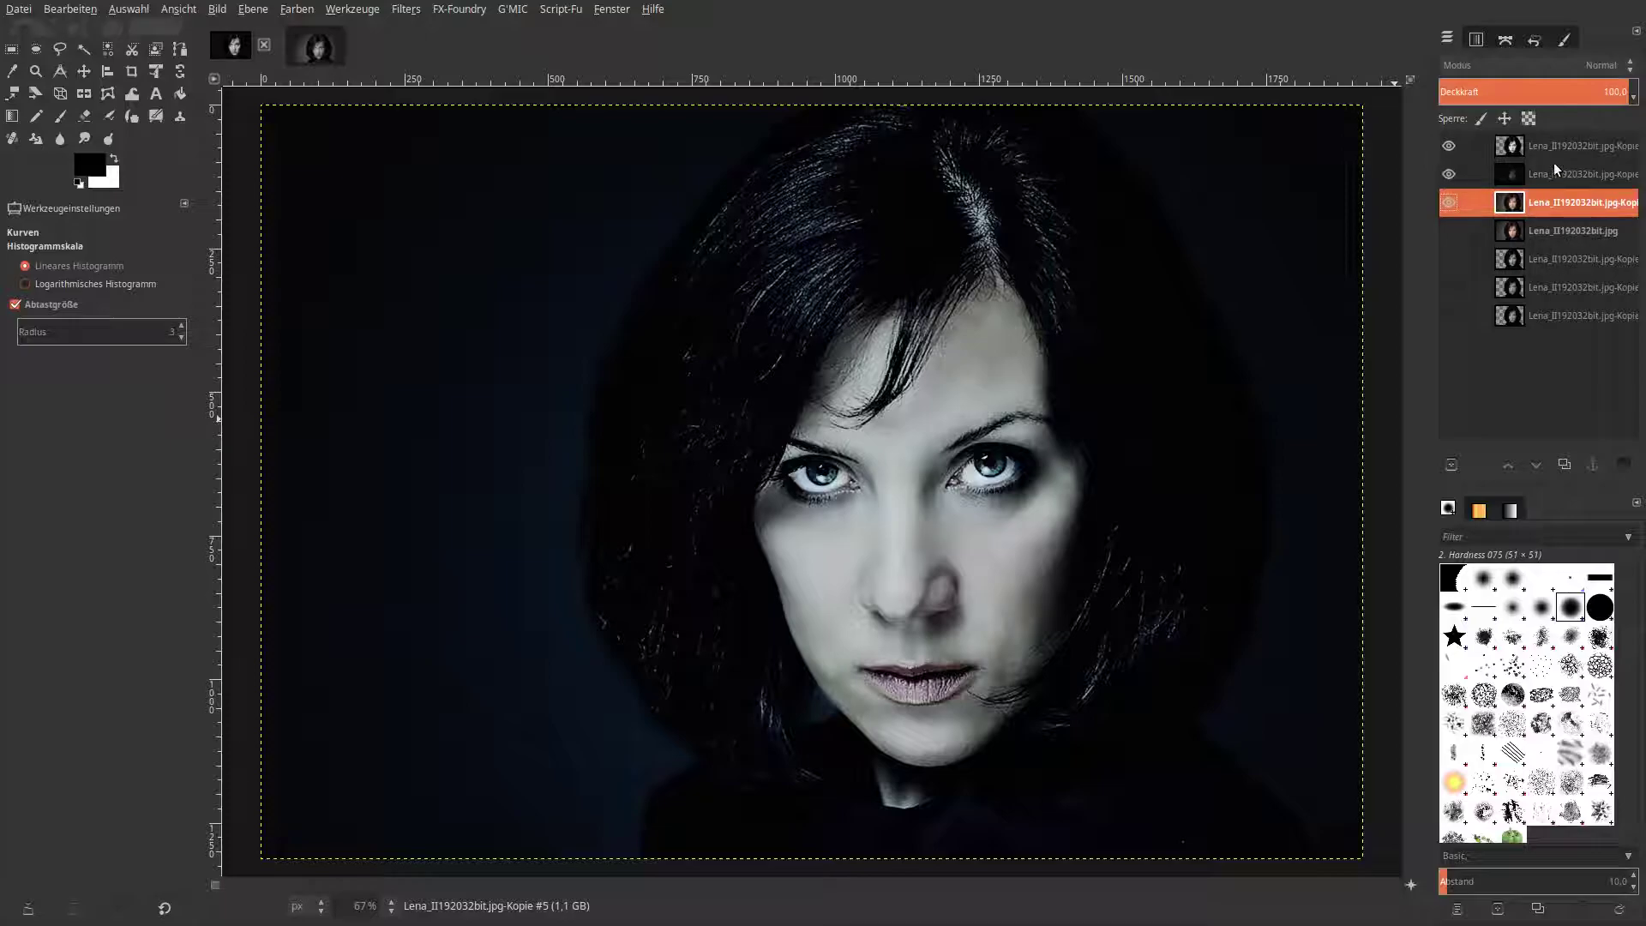
{"action": "left_click", "coordinate": [1517, 168]}
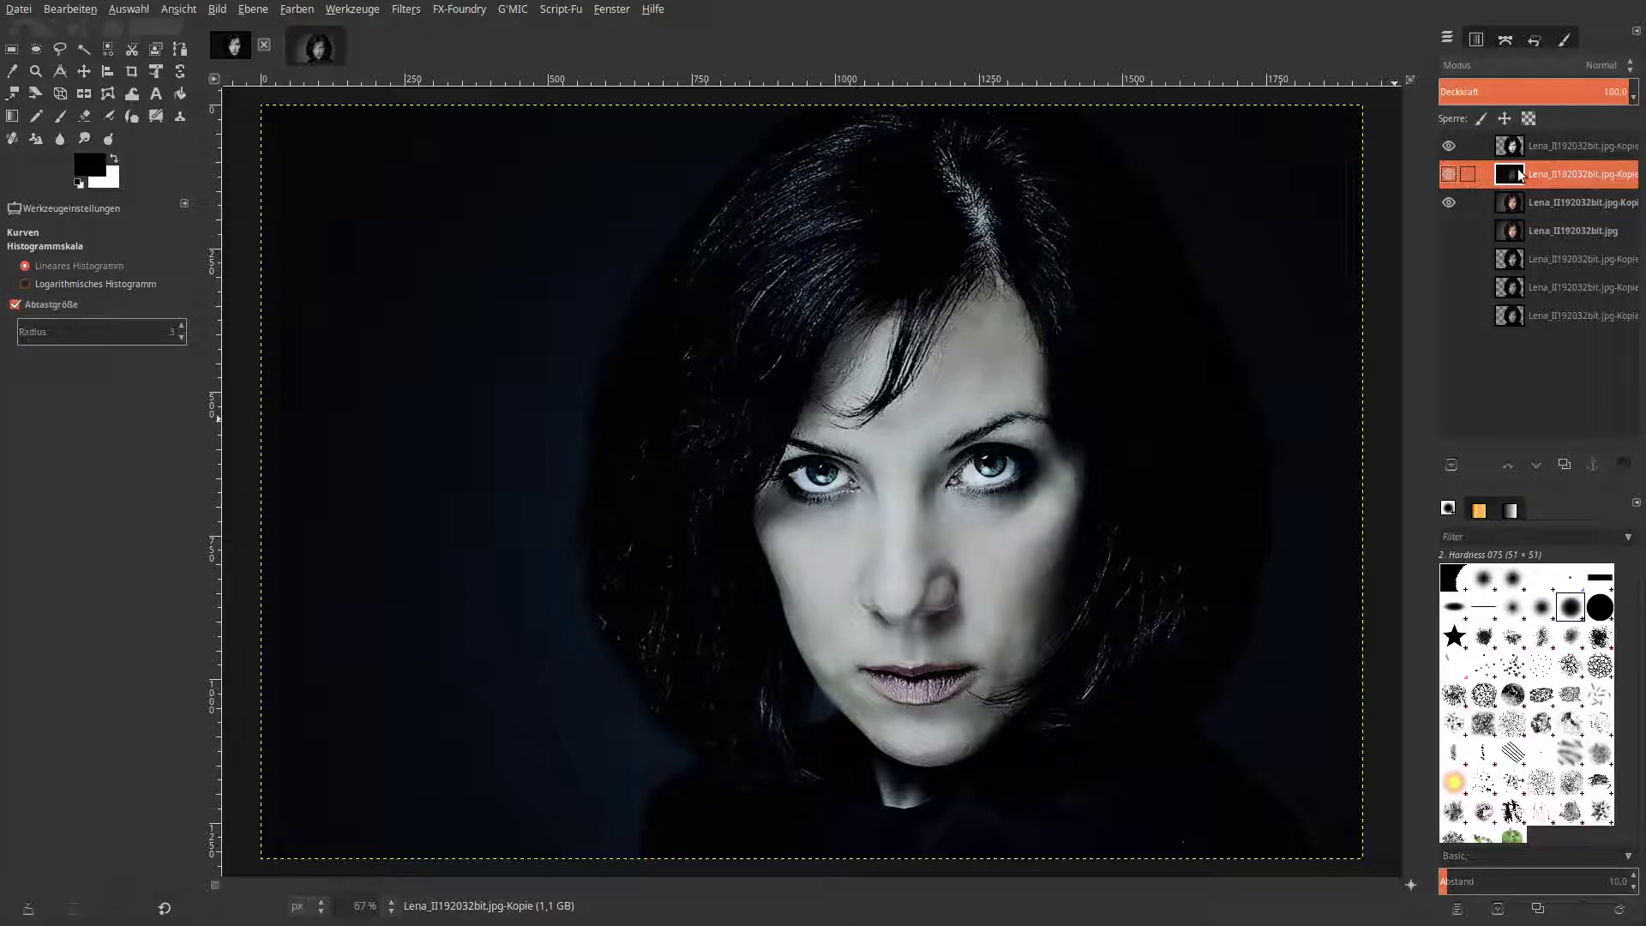
{"action": "left_click", "coordinate": [1549, 99]}
{"action": "left_click_drag", "start_coordinate": [1537, 101], "coordinate": [1633, 93]}
{"action": "left_click", "coordinate": [1566, 63]}
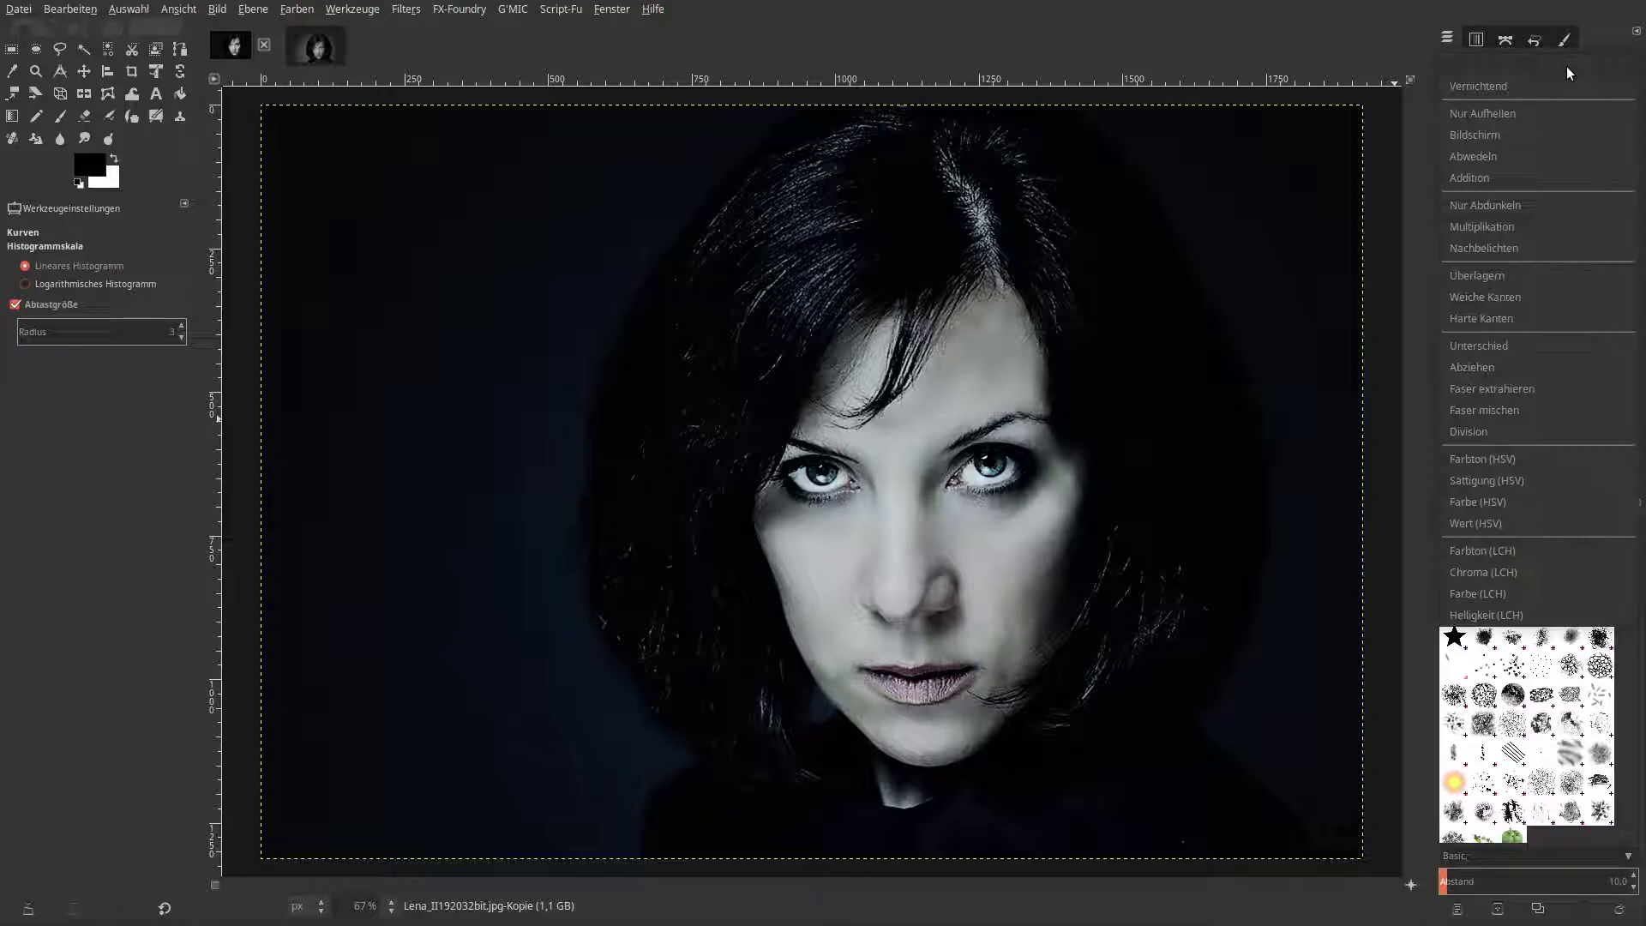
{"action": "left_click", "coordinate": [1548, 225]}
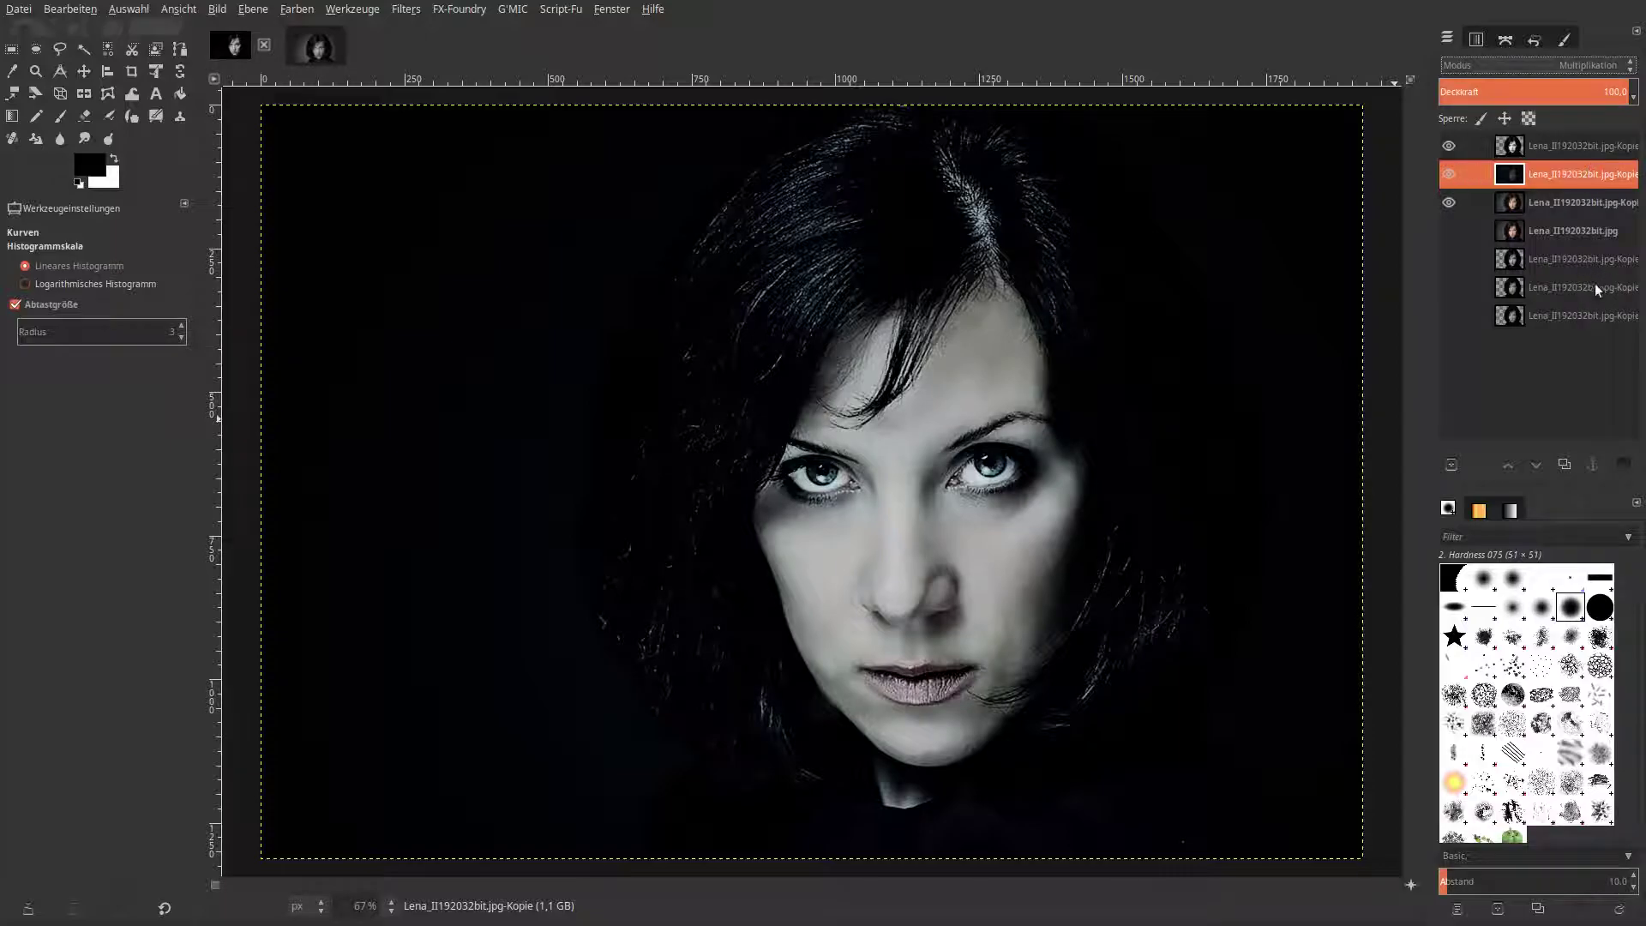
Try the merged portrait layer at 50 opacity, and then raise its opacity past about 61.
{"action": "left_click", "coordinate": [1565, 146]}
{"action": "mouse_move", "coordinate": [1565, 99]}
{"action": "left_mouse_down"}
{"action": "mouse_move", "coordinate": [1442, 103]}
{"action": "mouse_move", "coordinate": [1643, 120]}
{"action": "mouse_move", "coordinate": [1582, 121]}
{"action": "left_mouse_up"}
{"action": "left_click", "coordinate": [1605, 100]}
{"action": "type", "text": "50"}
{"action": "key", "text": "Return"}
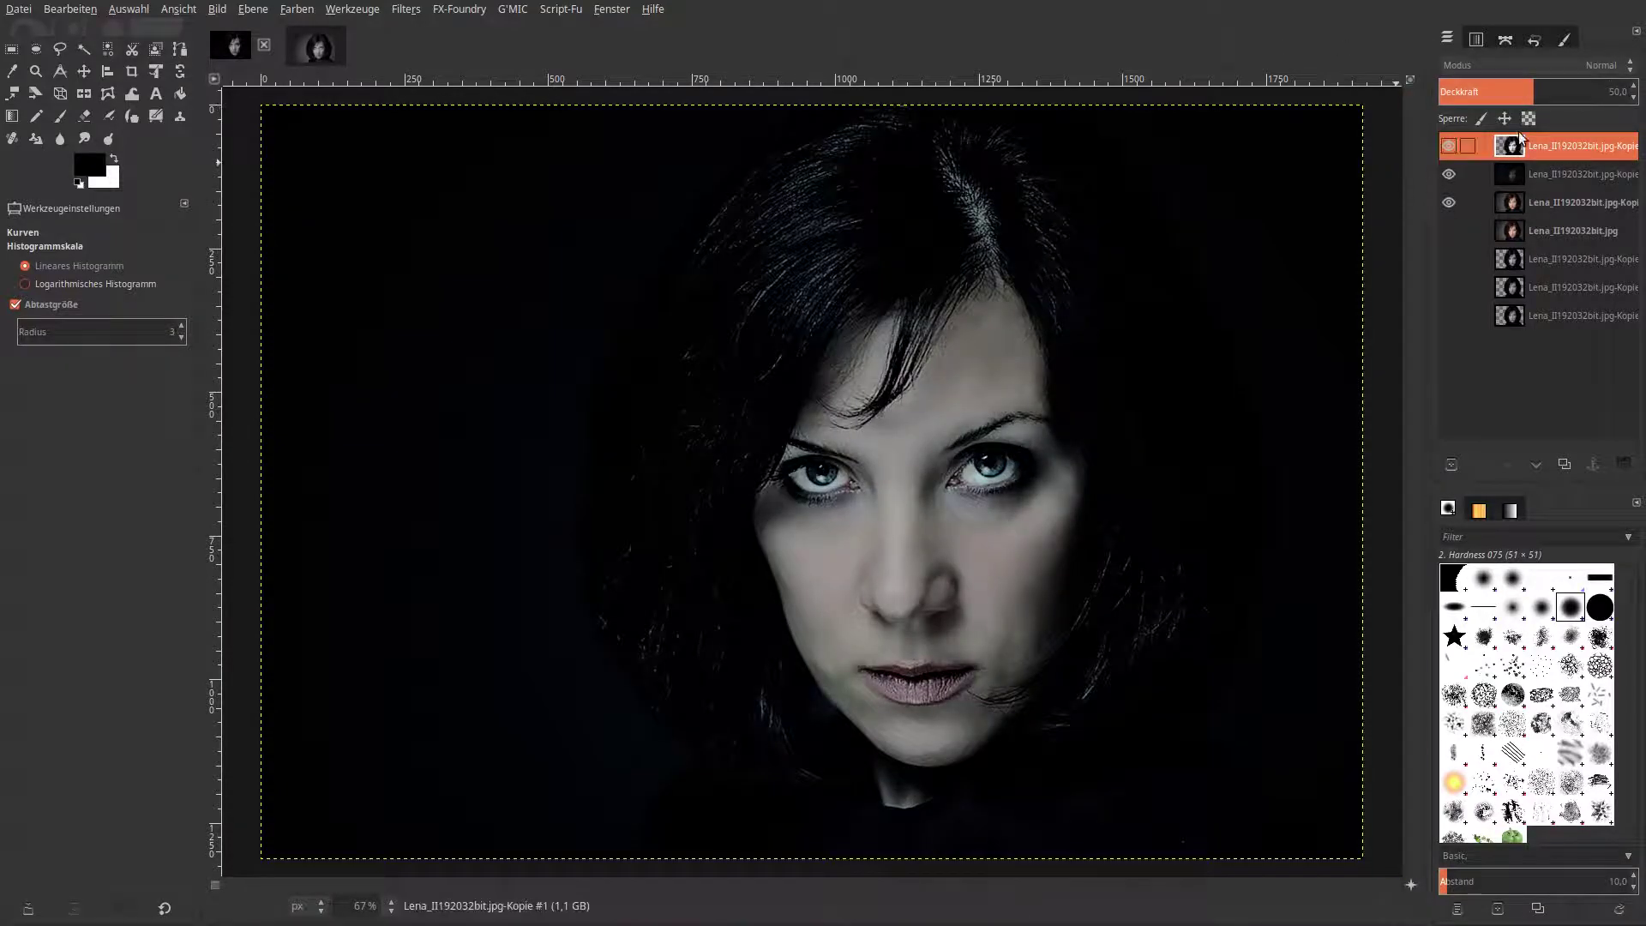
{"action": "left_click", "coordinate": [1559, 93]}
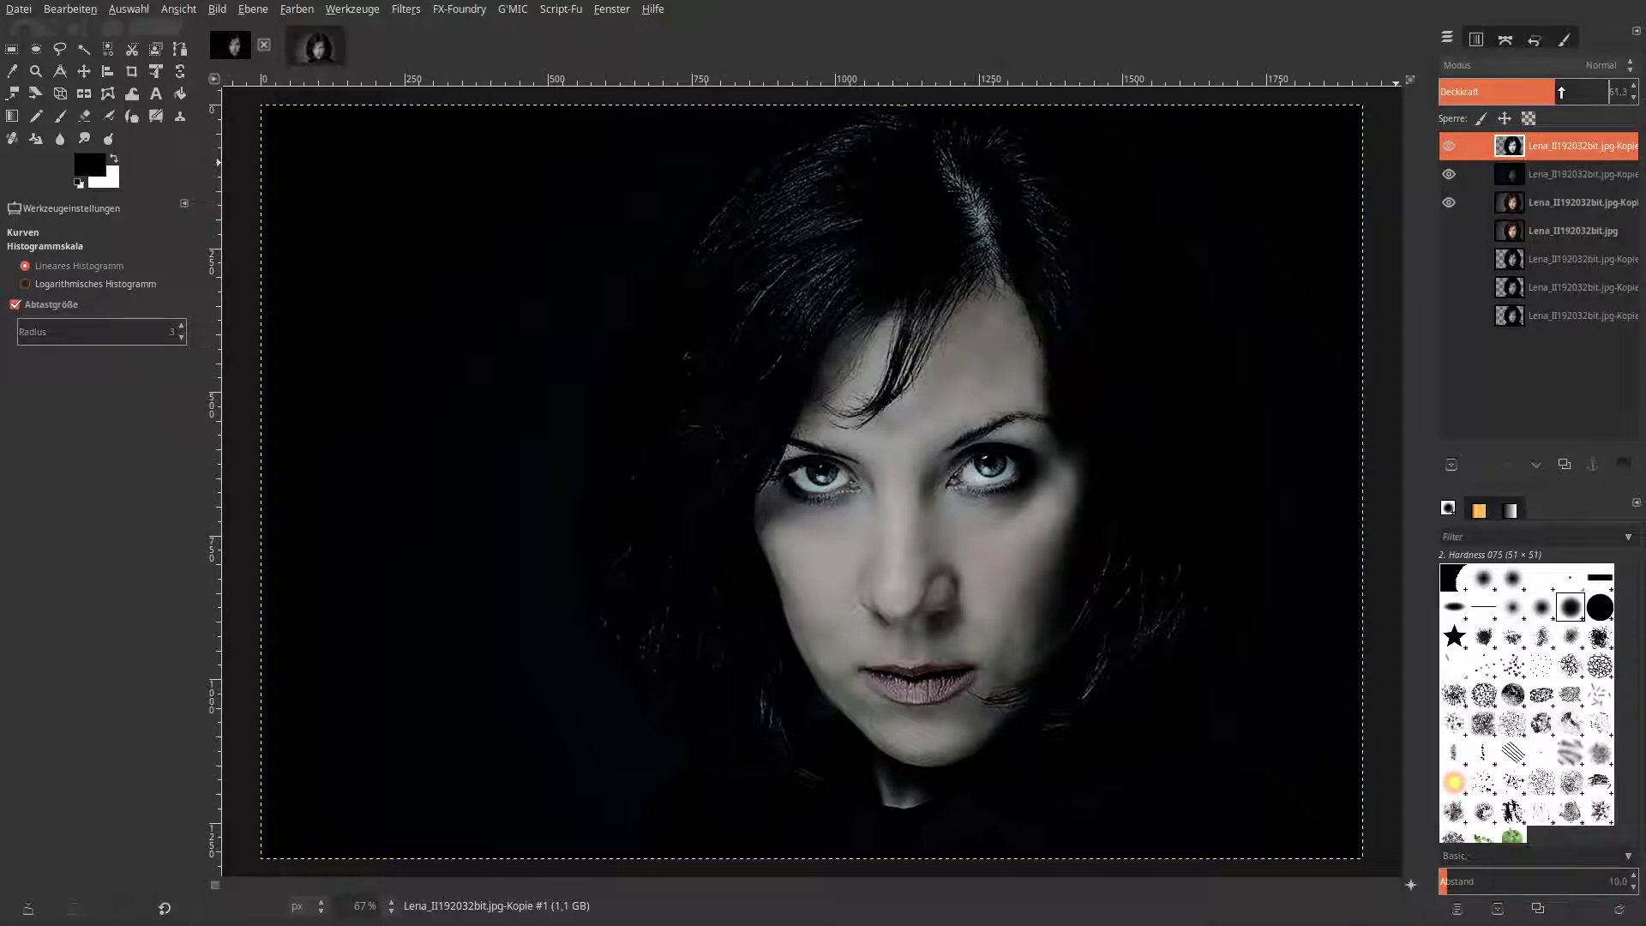
{"action": "left_click_drag", "start_coordinate": [1560, 92], "coordinate": [1573, 92]}
Set the darkened blue-toned layer's blend mode back to Normal, keeping it at 100 opacity.
{"action": "left_click", "coordinate": [1510, 176]}
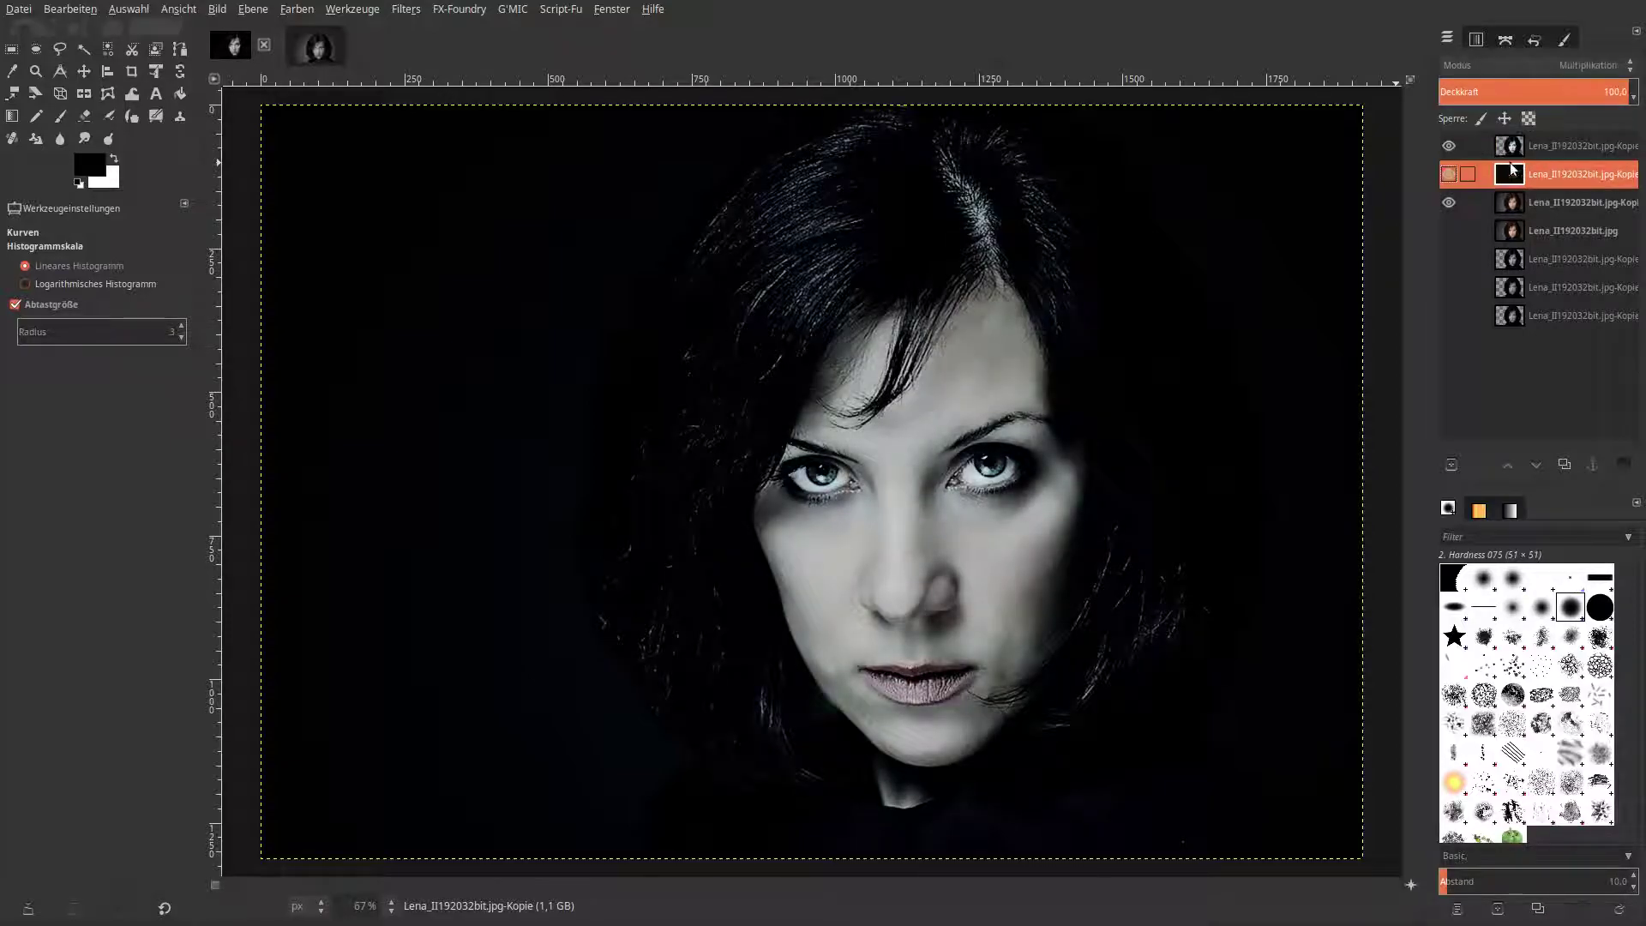
{"action": "left_click", "coordinate": [1529, 88]}
{"action": "left_click_drag", "start_coordinate": [1535, 88], "coordinate": [1638, 88]}
{"action": "left_click", "coordinate": [1578, 65]}
{"action": "left_click", "coordinate": [1474, 10]}
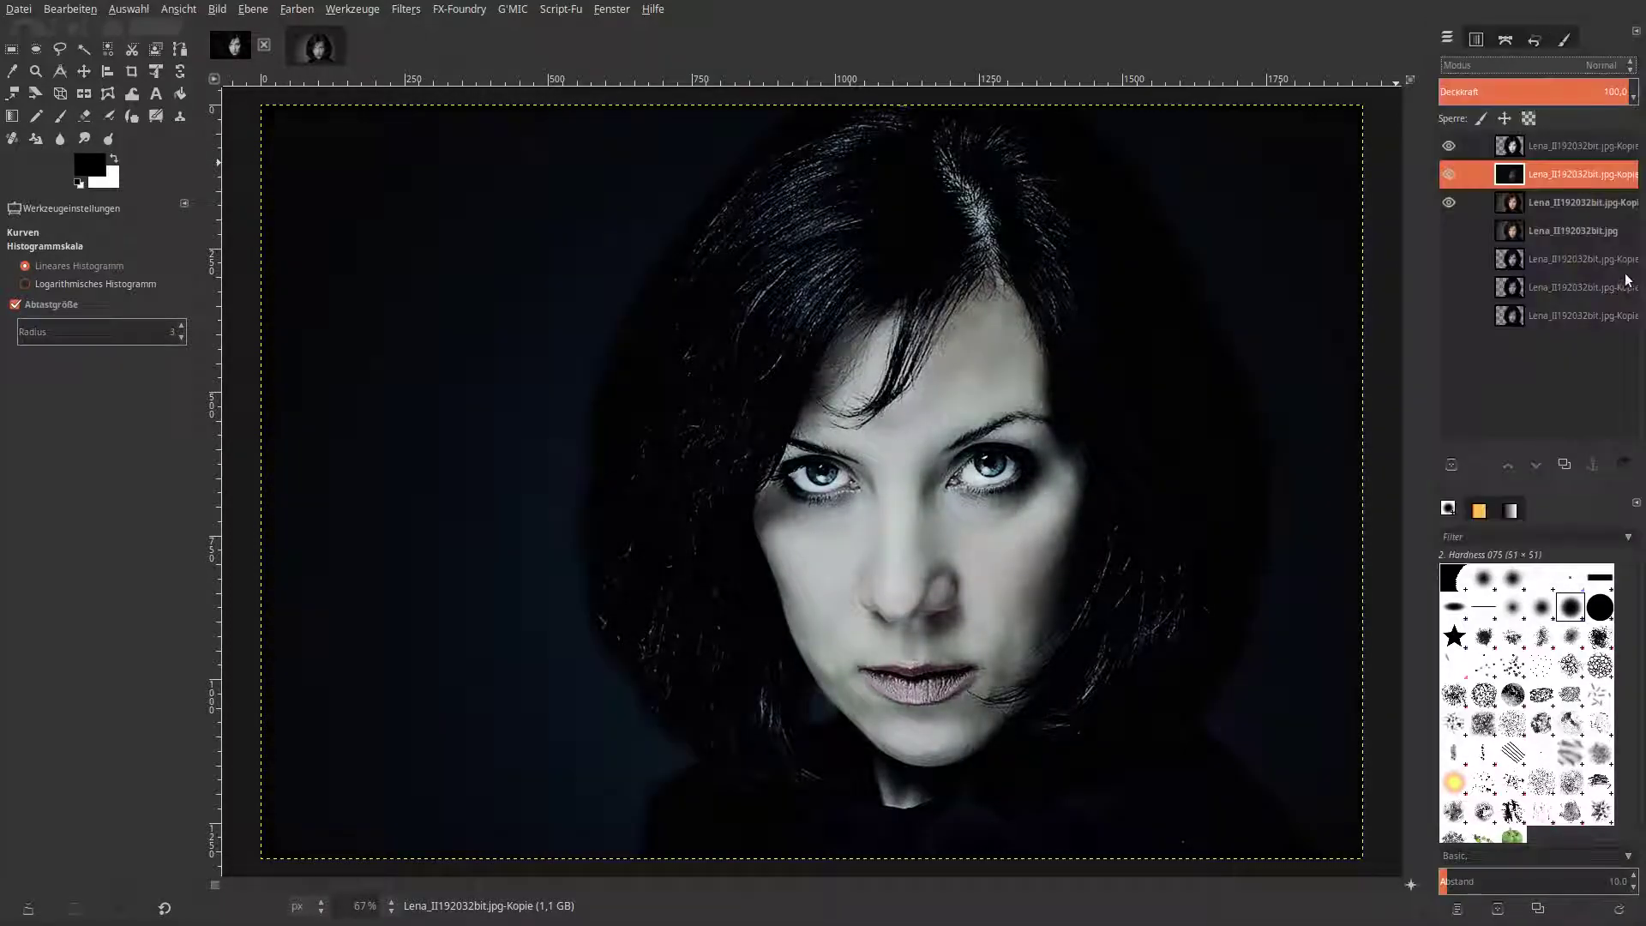
Try a lower opacity of about 45 on the merged portrait layer, and then set it to about 73.
{"action": "left_click", "coordinate": [1551, 140]}
{"action": "left_click_drag", "start_coordinate": [1569, 94], "coordinate": [1546, 95]}
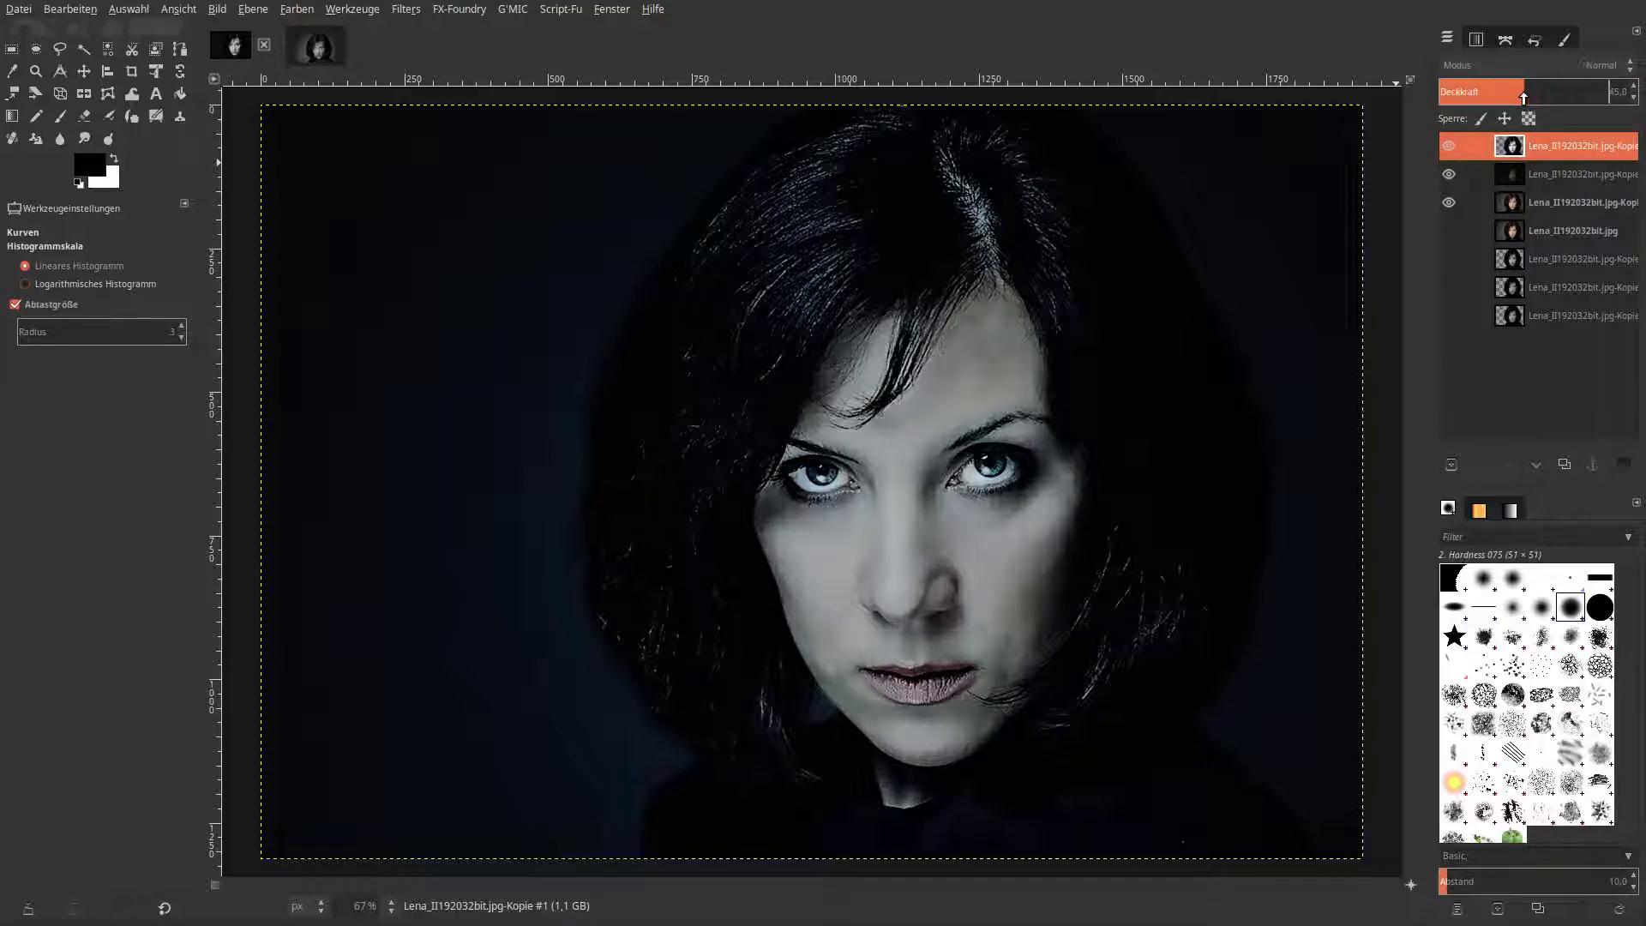
{"action": "left_click", "coordinate": [1570, 96]}
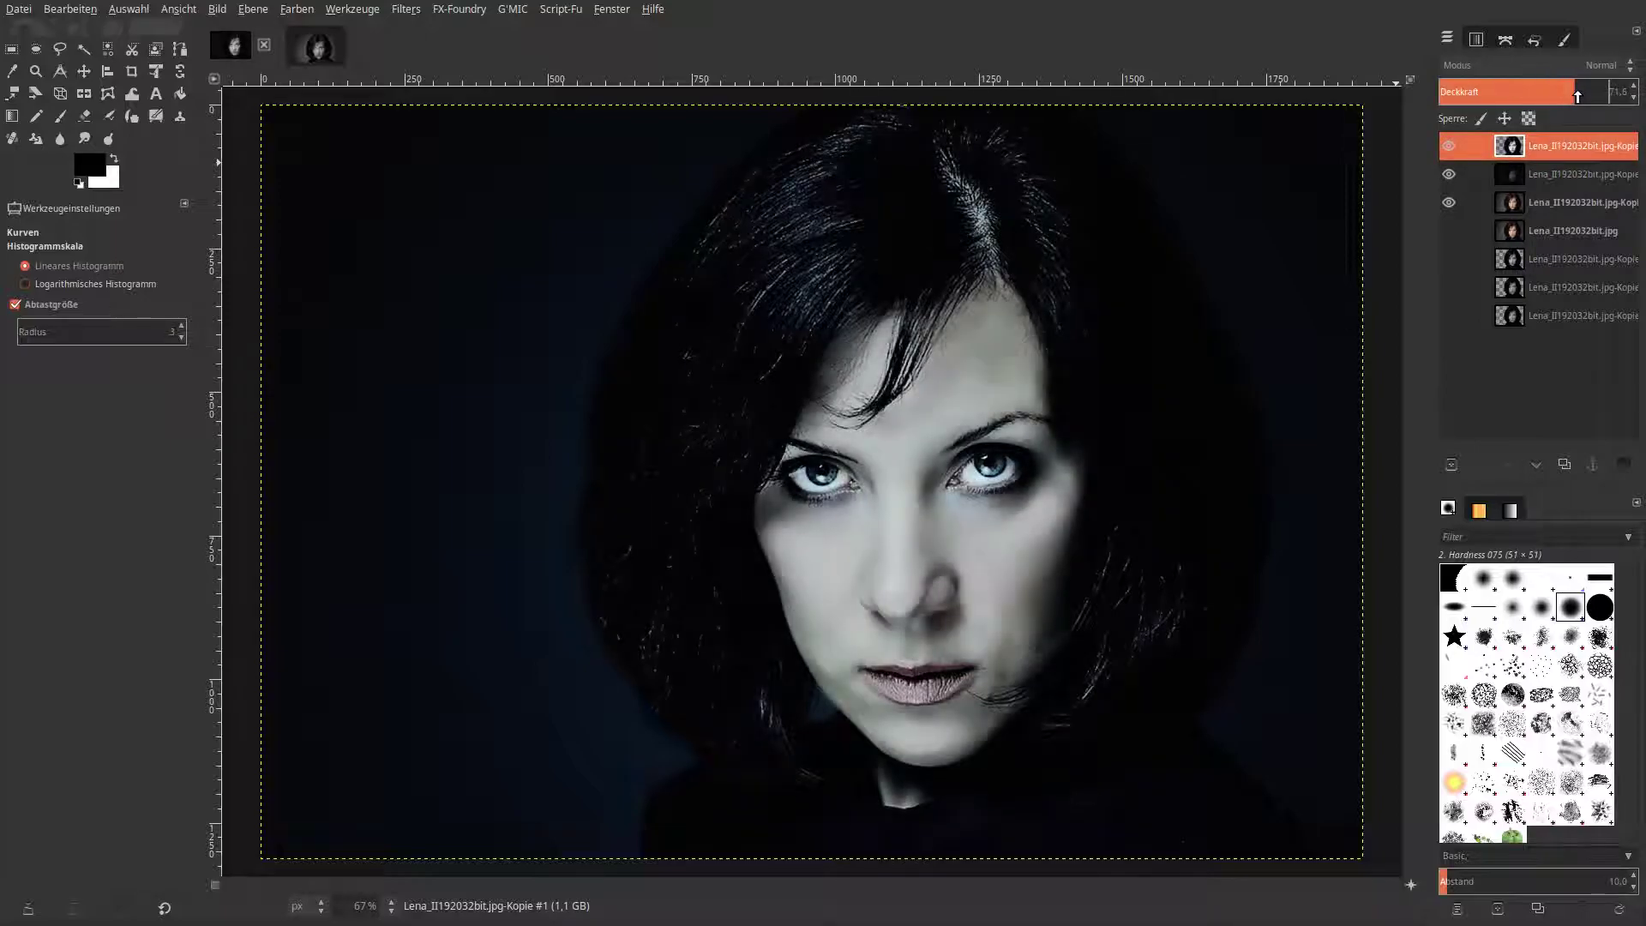
Set the darkened blue-toned layer's opacity to 85 and reselect the merged portrait layer above it.
{"action": "left_click", "coordinate": [1560, 175]}
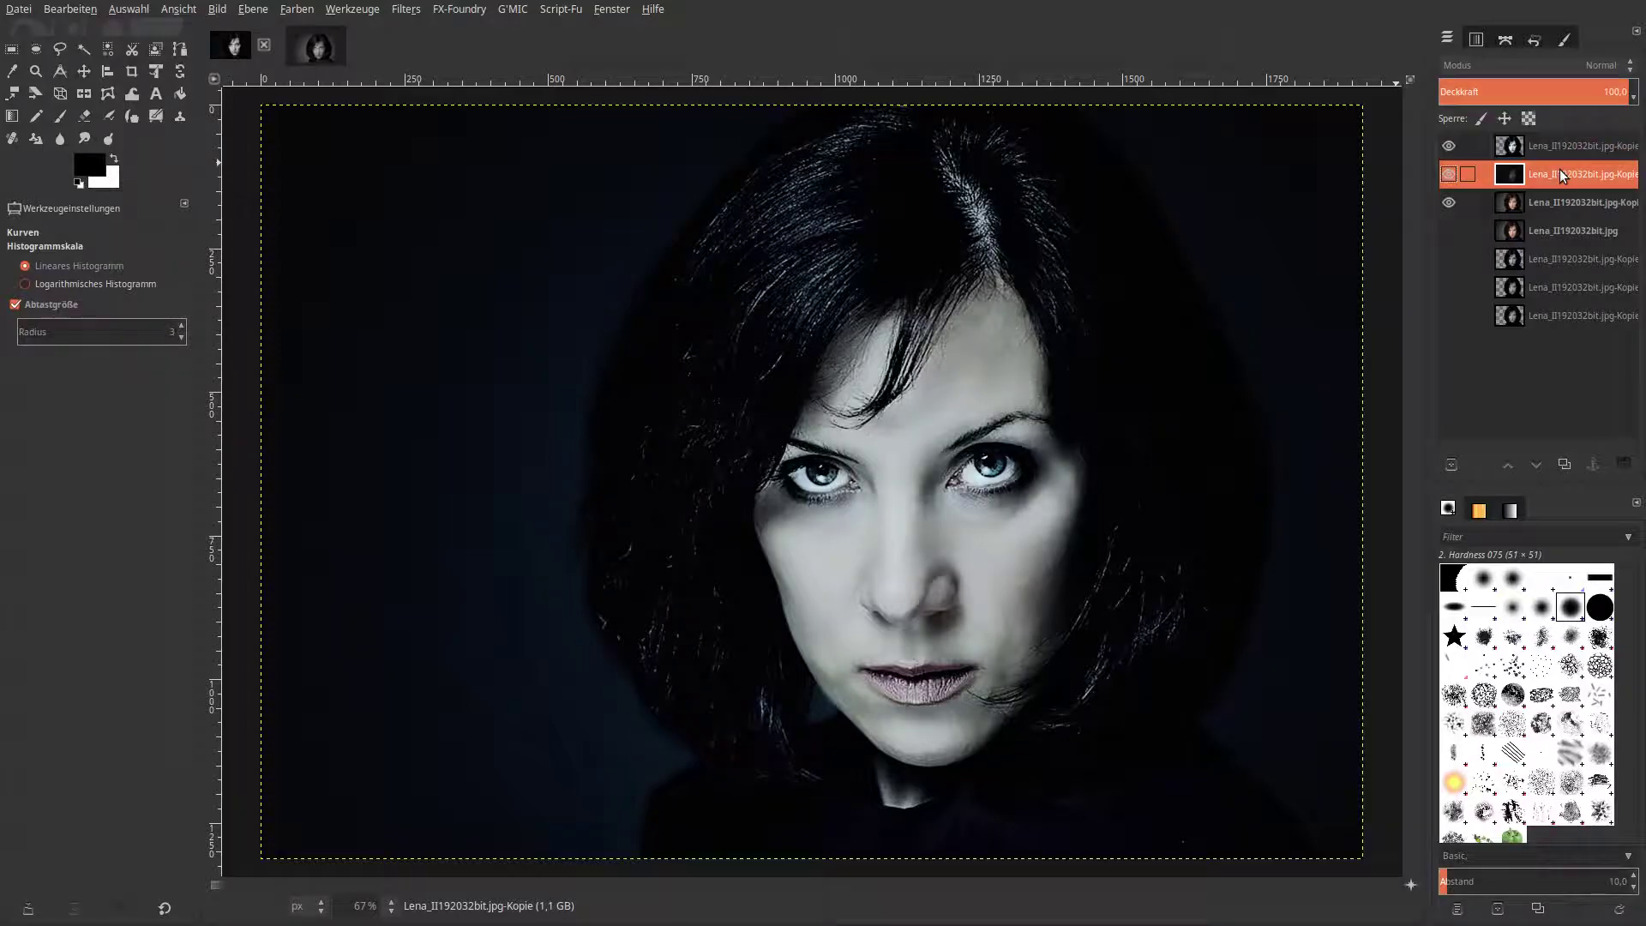
{"action": "left_click", "coordinate": [1575, 92]}
{"action": "left_click_drag", "start_coordinate": [1582, 93], "coordinate": [1600, 93]}
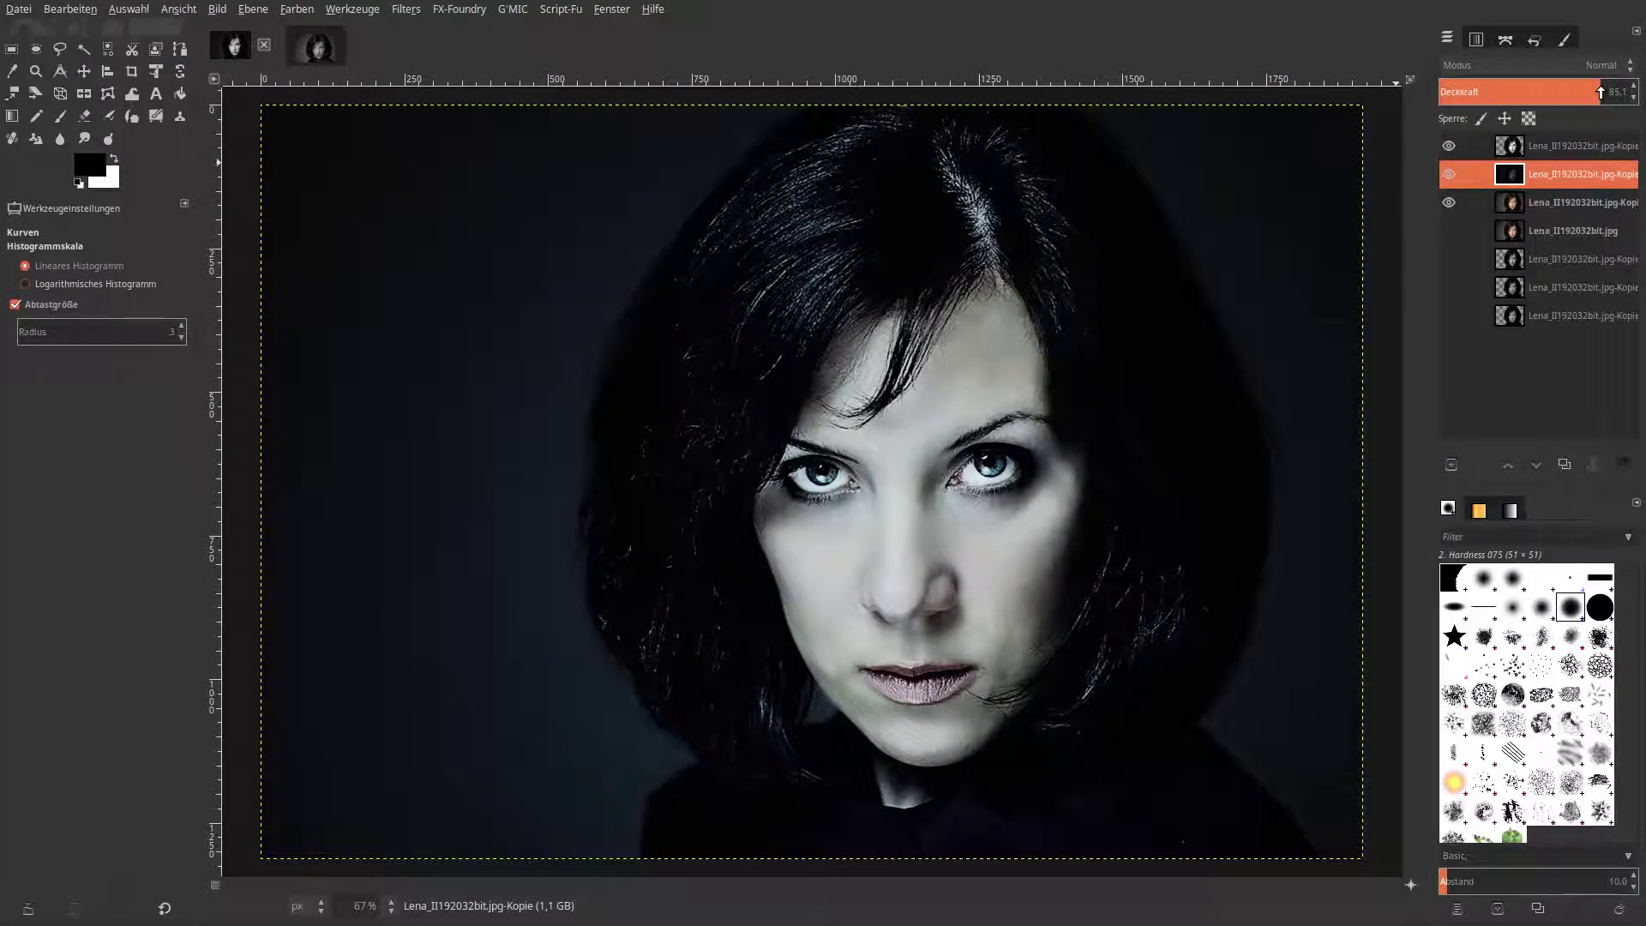
{"action": "left_click", "coordinate": [1611, 101]}
{"action": "type", "text": "85"}
{"action": "key", "text": "Return"}
{"action": "left_click", "coordinate": [1552, 146]}
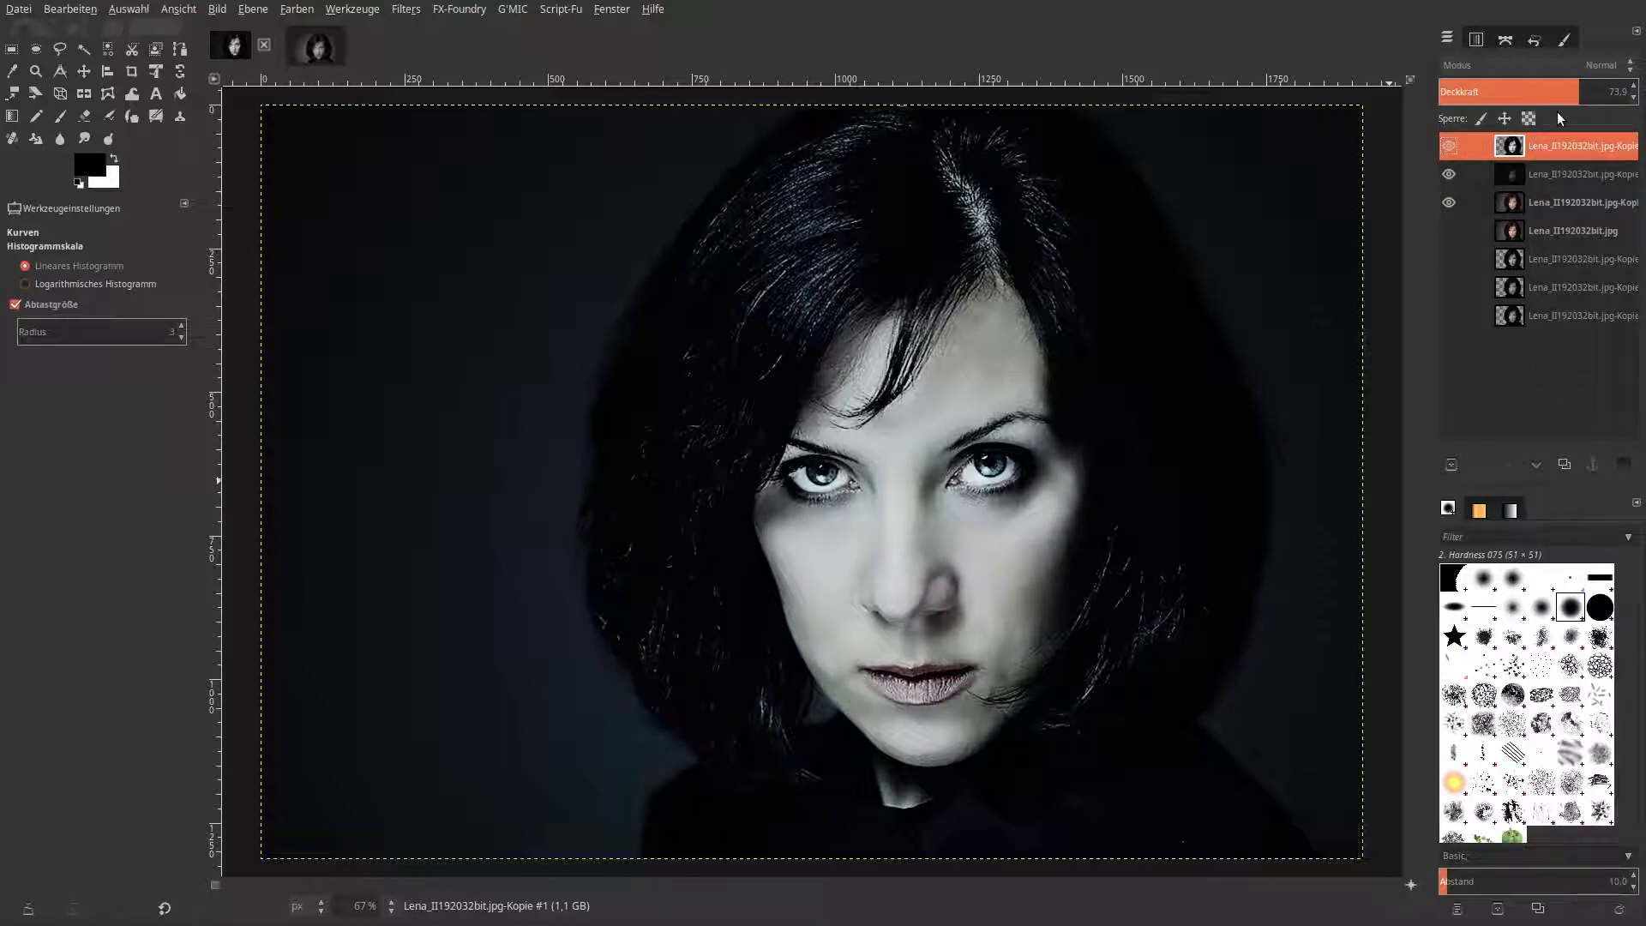